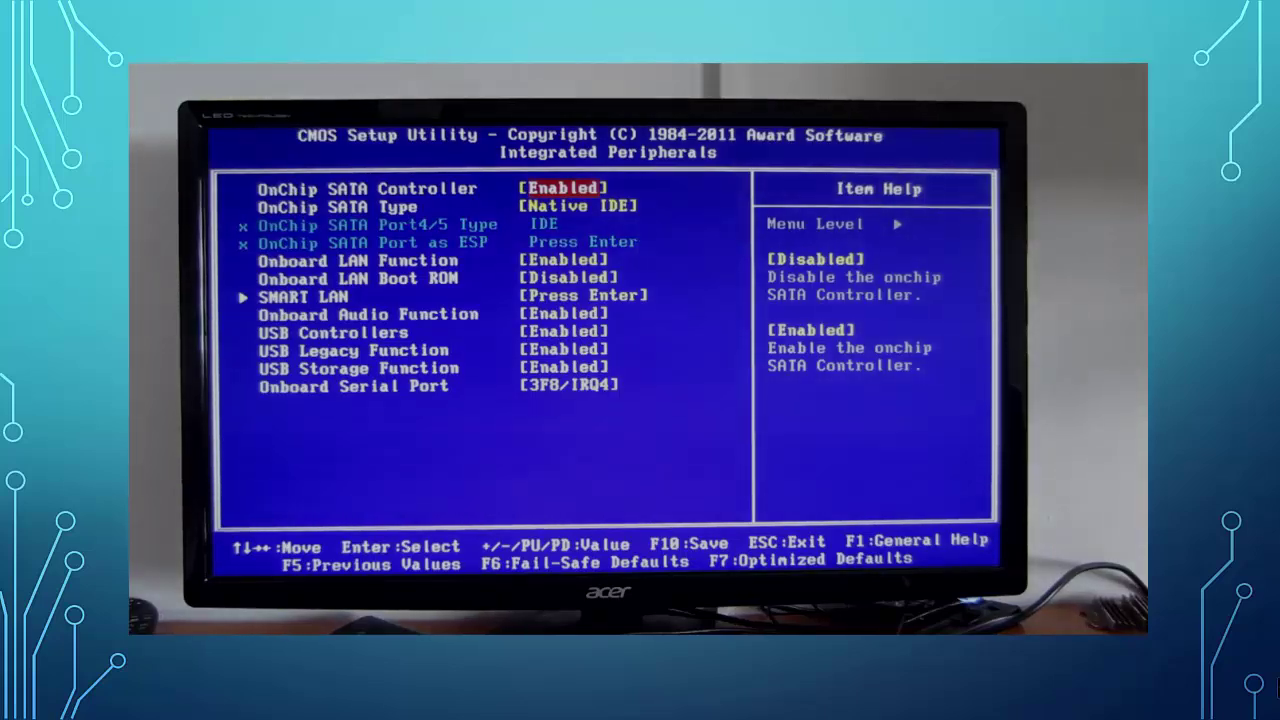
Set the OnChip SATA Type to AHCI in the BIOS Integrated Peripherals settings.
{"action": "key", "text": "Down"}
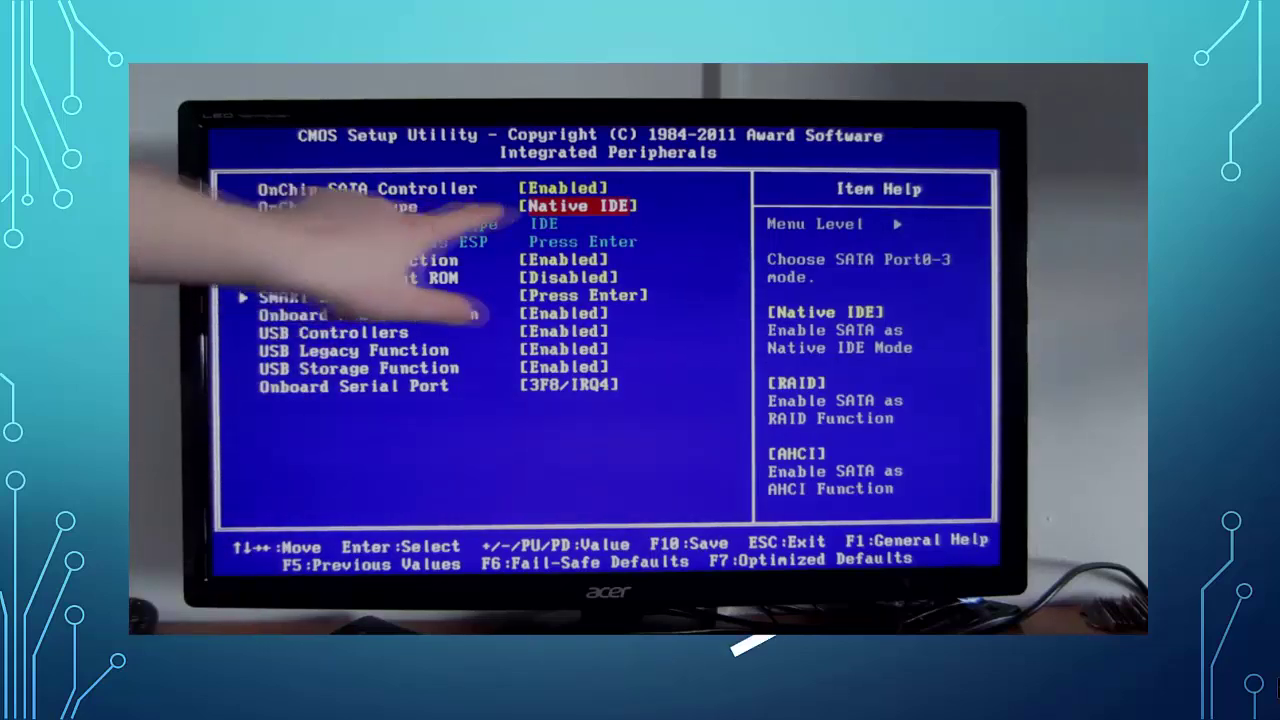
{"action": "key", "text": "Return"}
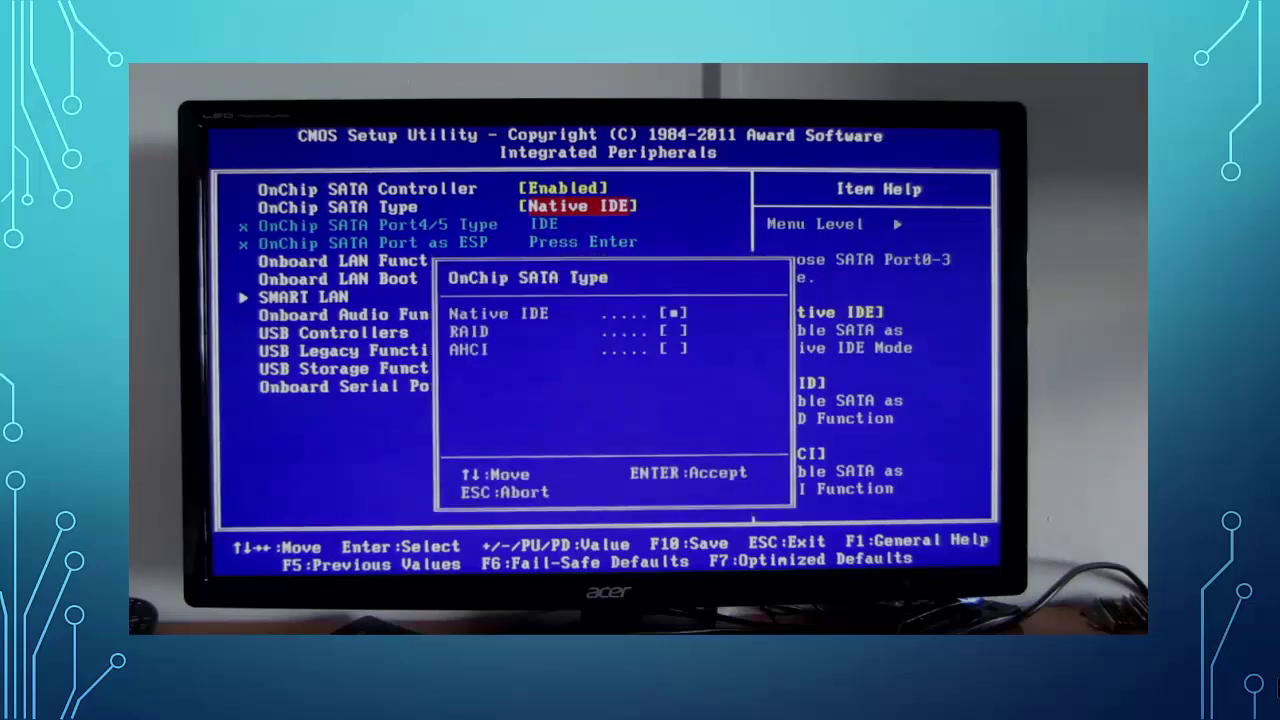
{"action": "key", "text": "Down"}
{"action": "key", "text": "Down"}
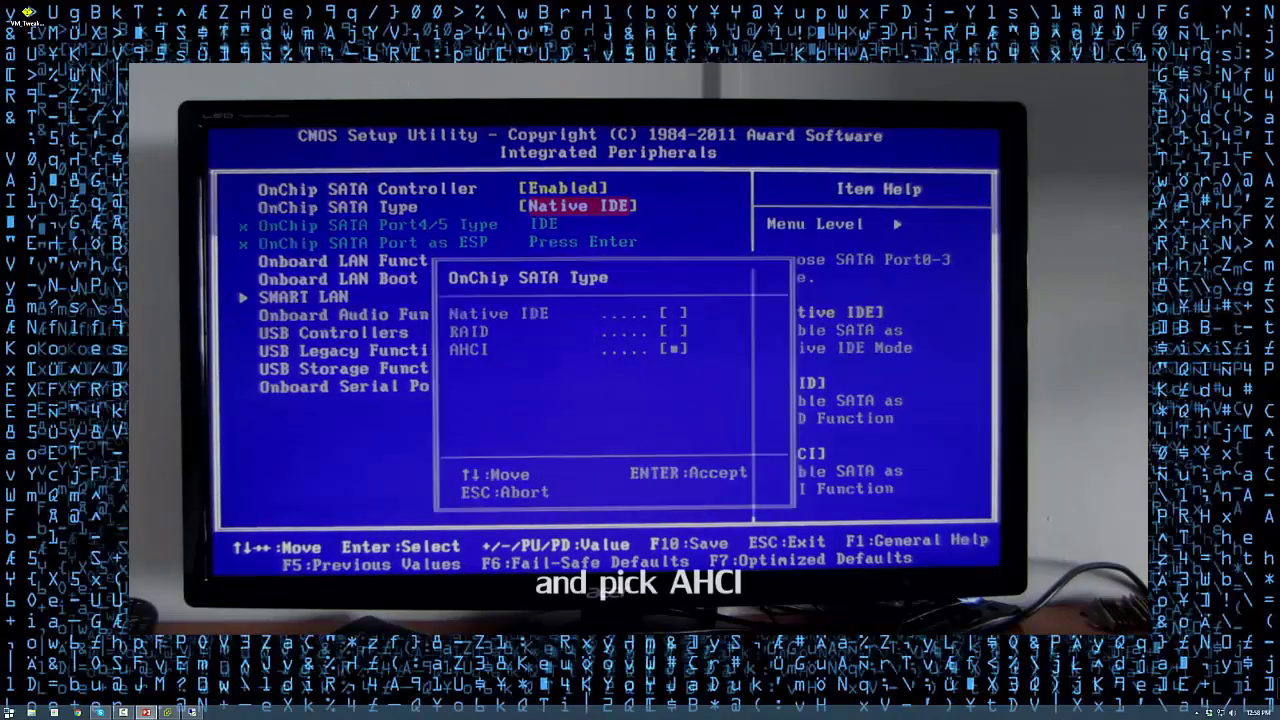
{"action": "key", "text": "Return"}
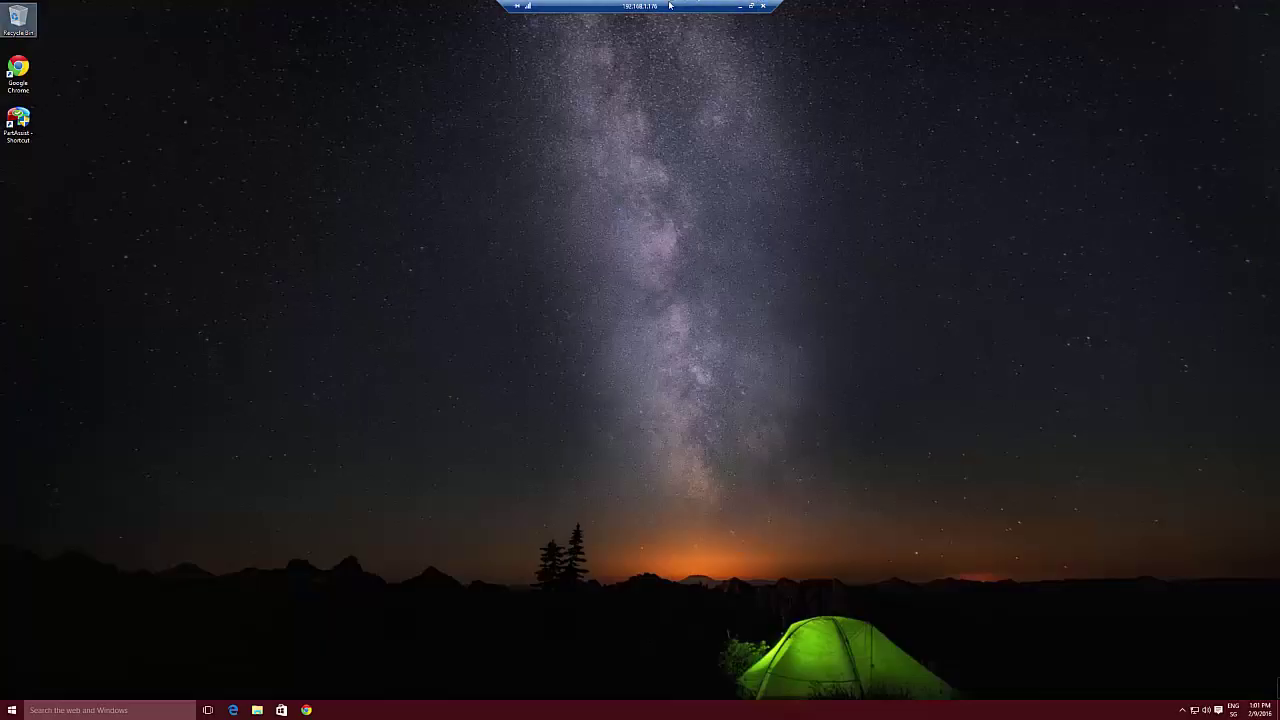
In Windows, view the system properties of This PC to check the edition and system type, and close the windows.
{"action": "left_click", "coordinate": [671, 5]}
{"action": "left_click_drag", "start_coordinate": [666, 89], "coordinate": [667, 5]}
{"action": "key", "text": "super+e"}
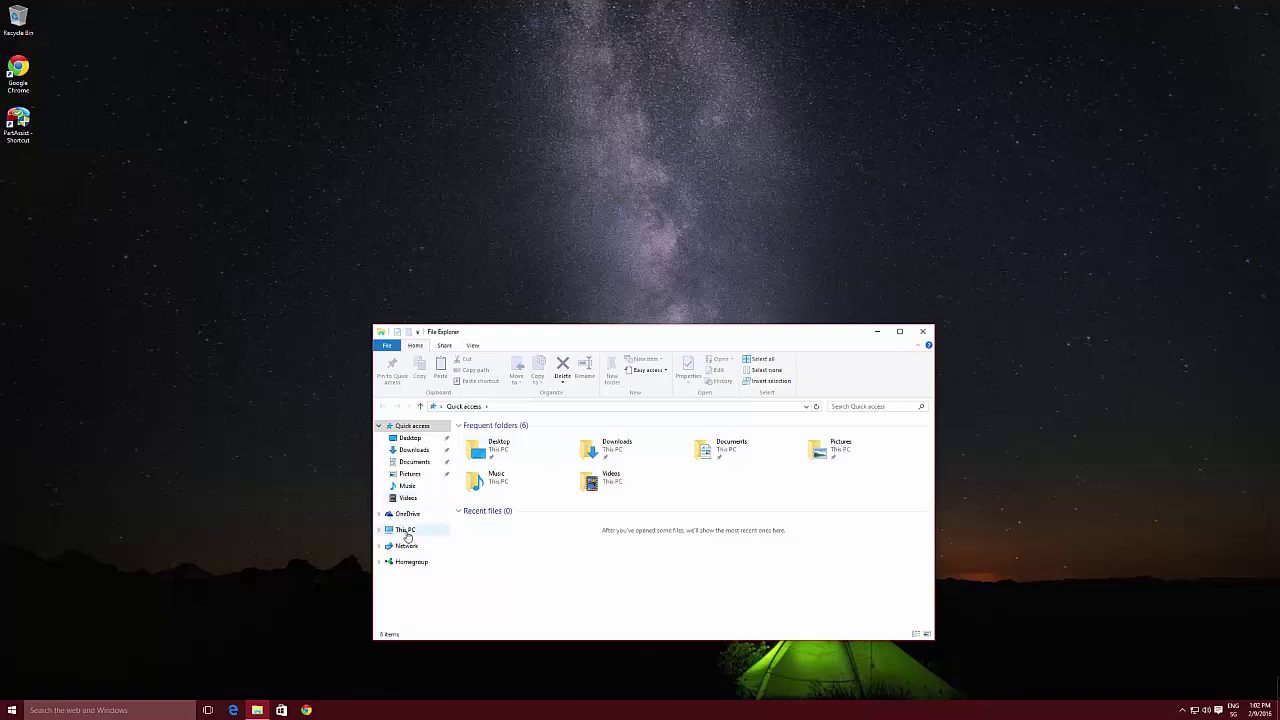
{"action": "right_click", "coordinate": [406, 530]}
{"action": "left_click", "coordinate": [444, 662]}
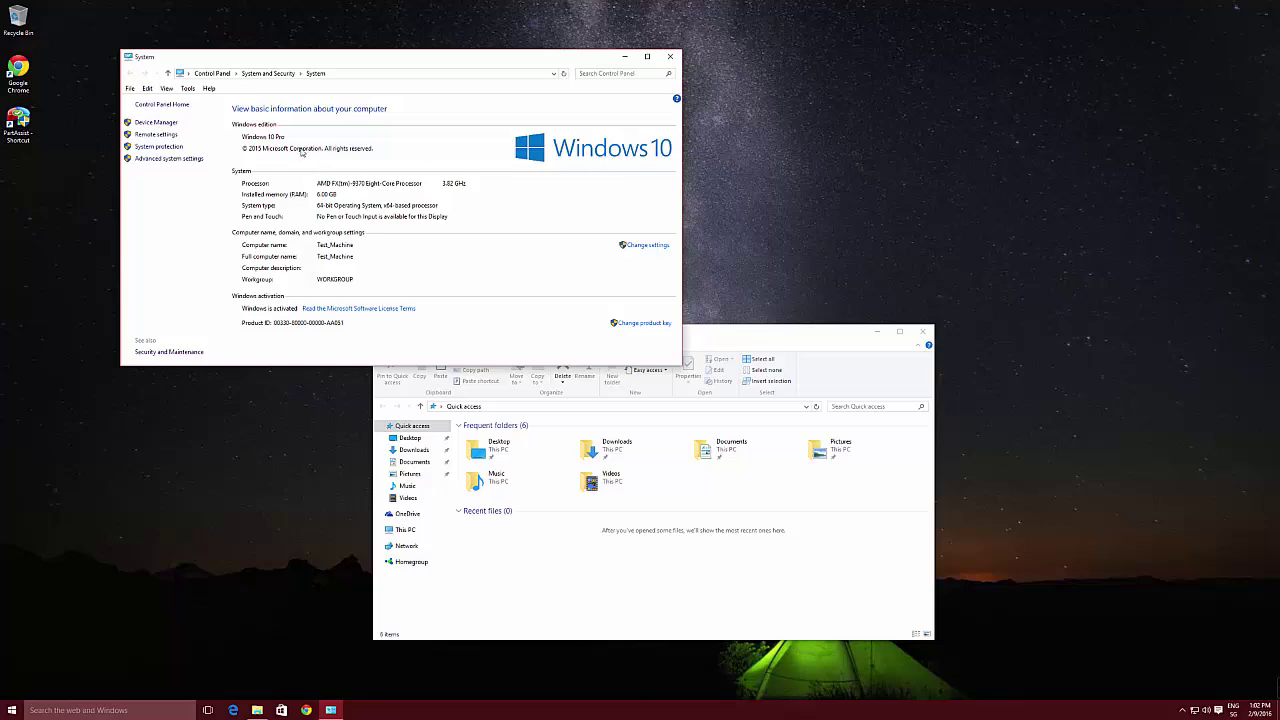
{"action": "left_click", "coordinate": [670, 56]}
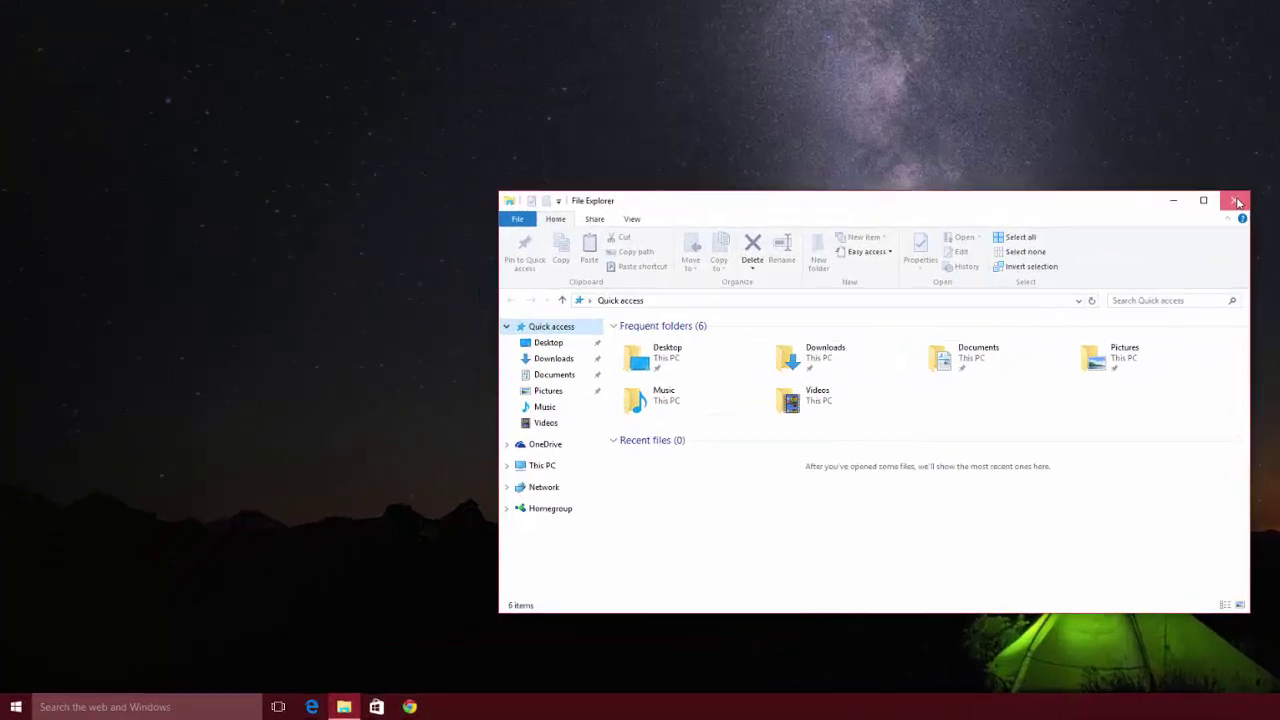
{"action": "left_click", "coordinate": [920, 331]}
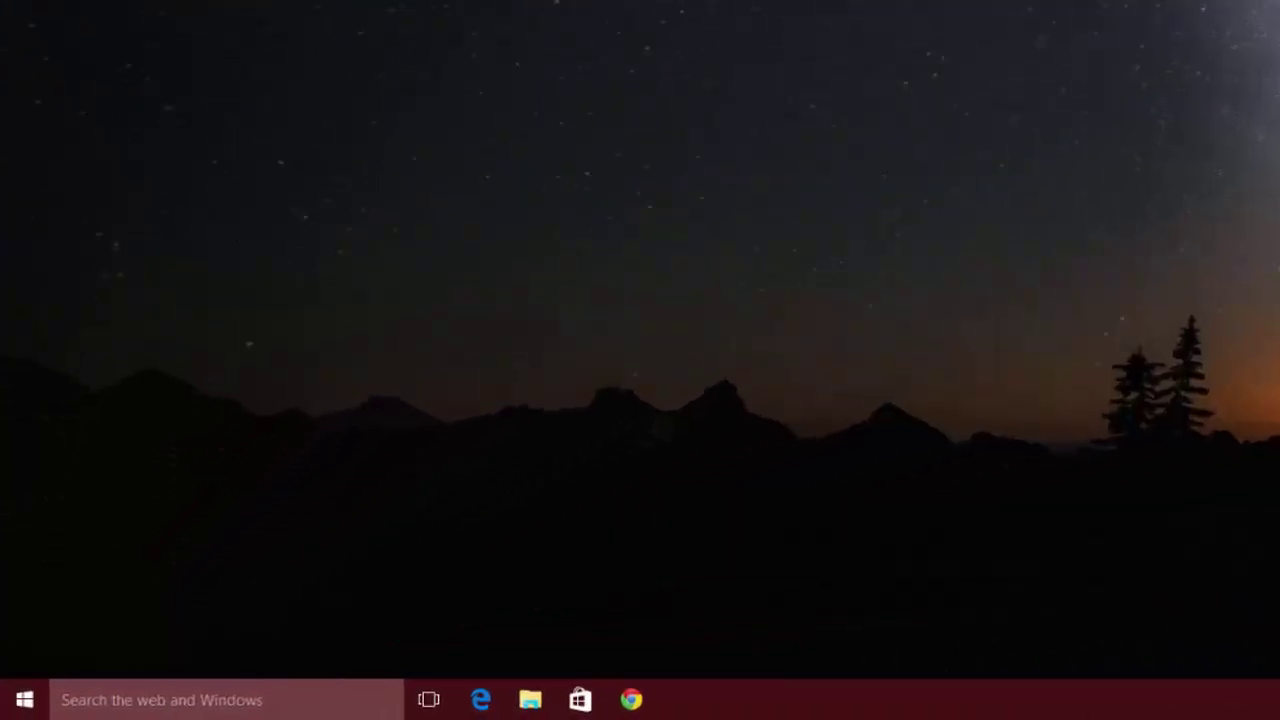
Open a Command Prompt and run diskpart, allowing it to make changes to the PC.
{"action": "key", "text": "super+r"}
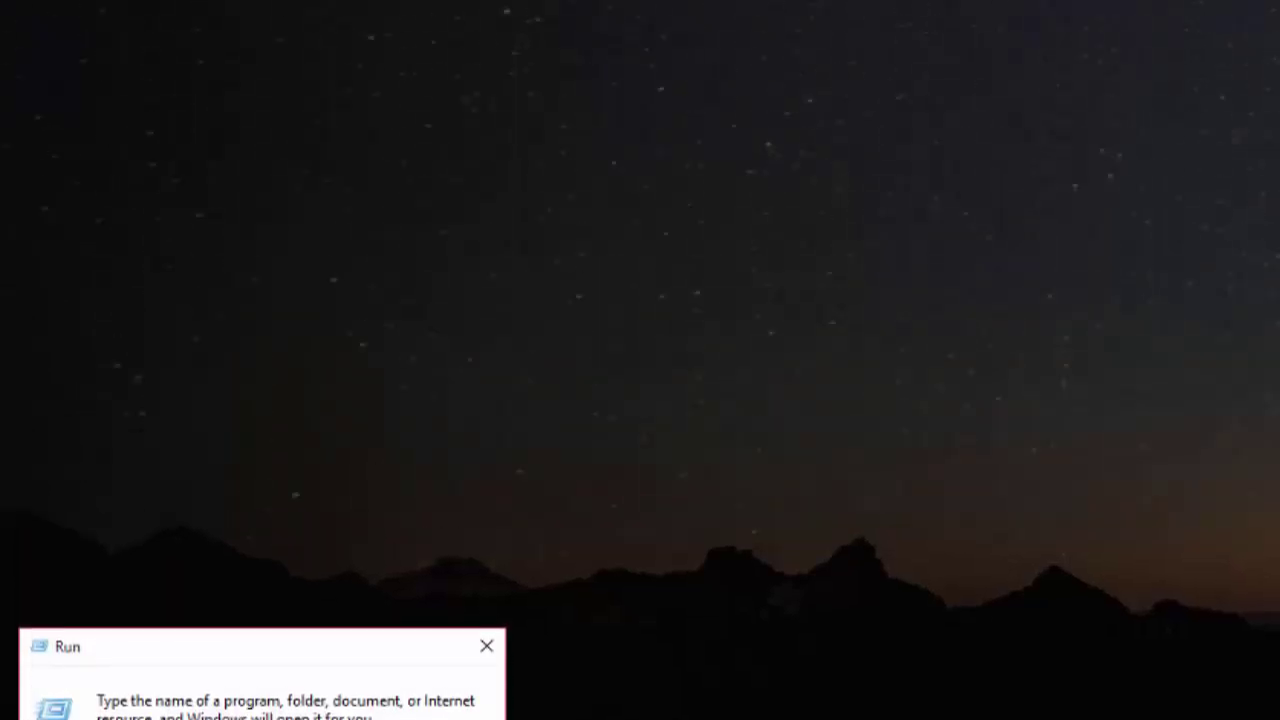
{"action": "key", "text": "Return"}
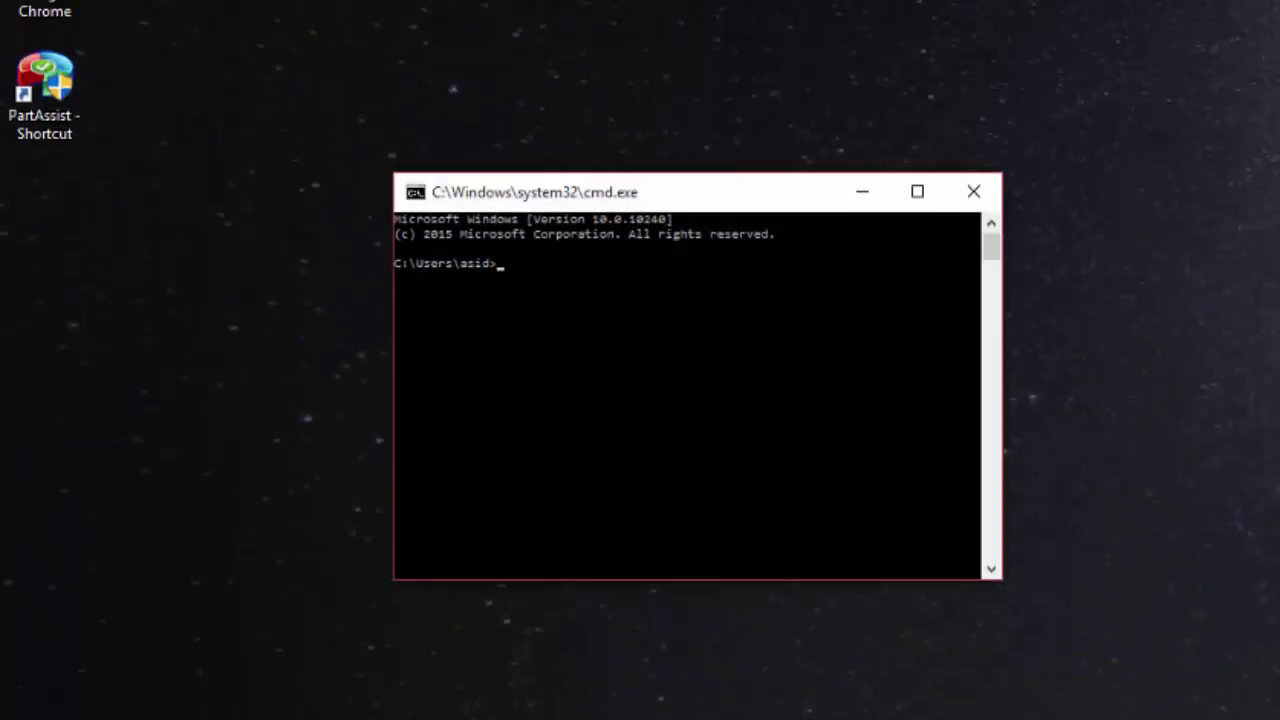
{"action": "type", "text": "diskpart"}
{"action": "key", "text": "Return"}
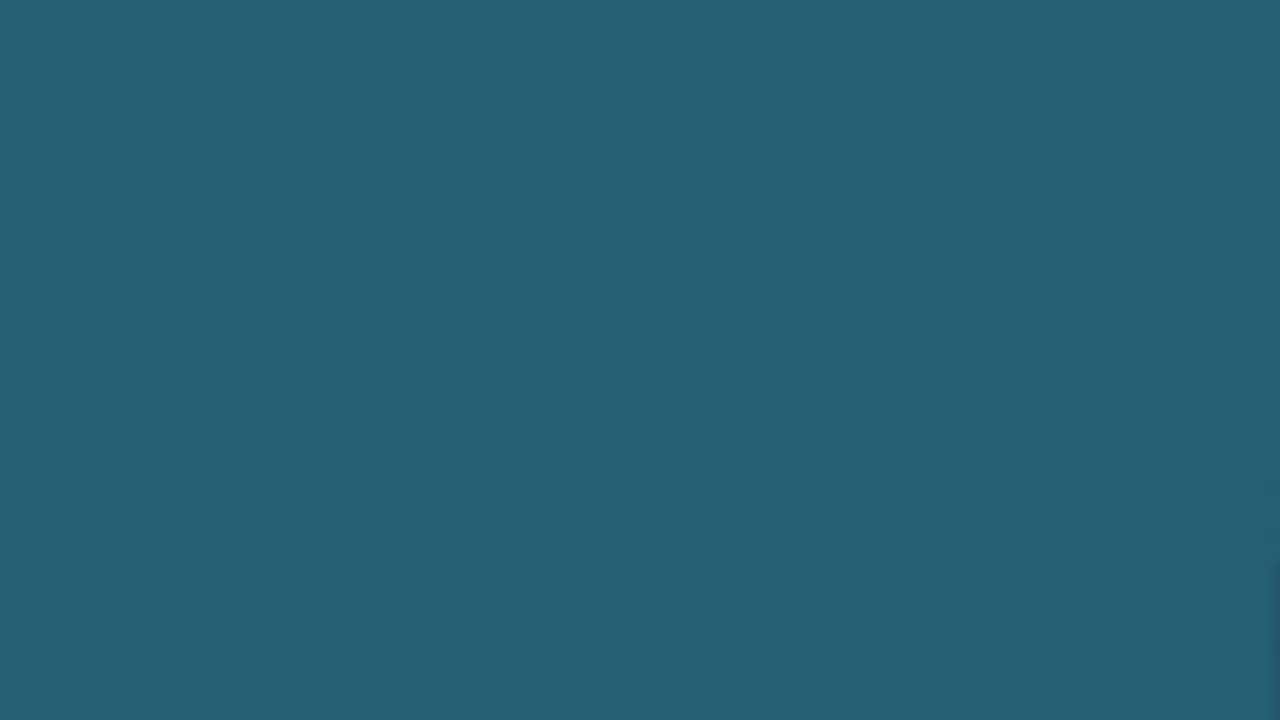
{"action": "key", "text": "alt+y"}
List the computer's disks in DiskPart with the list disk command.
{"action": "type", "text": "listd"}
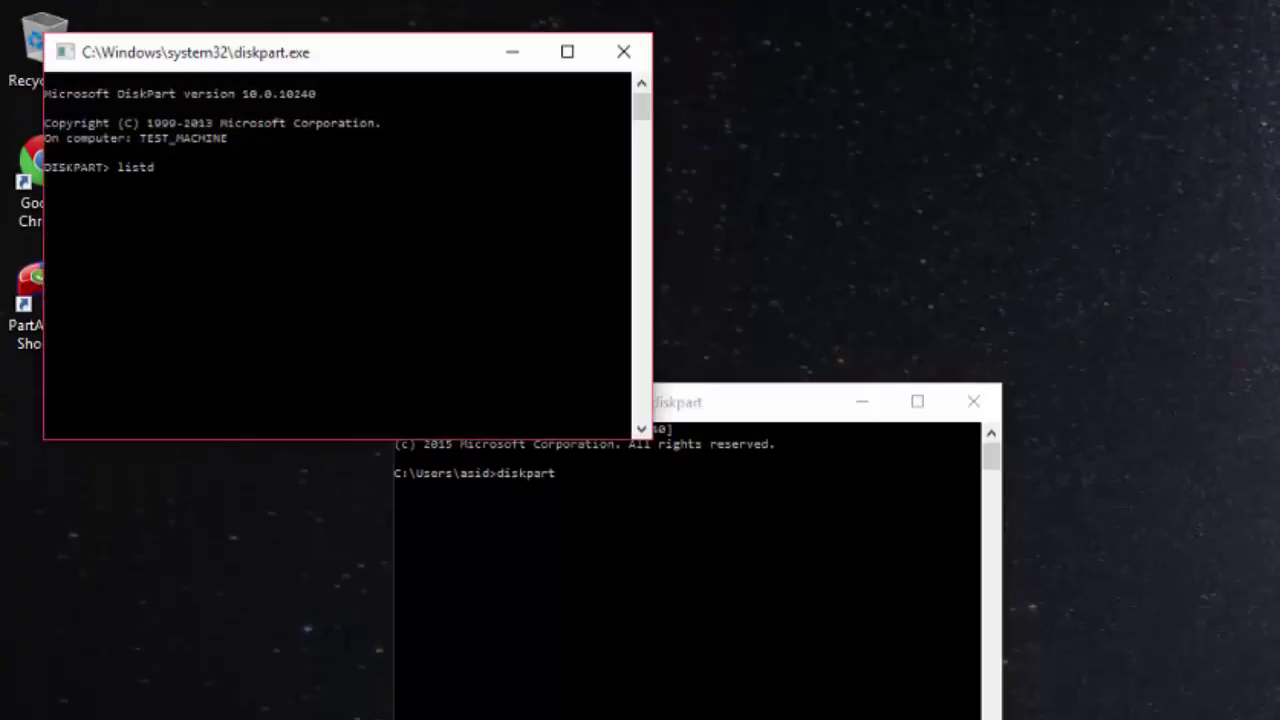
{"action": "type", "text": "isk"}
{"action": "key", "text": "Return"}
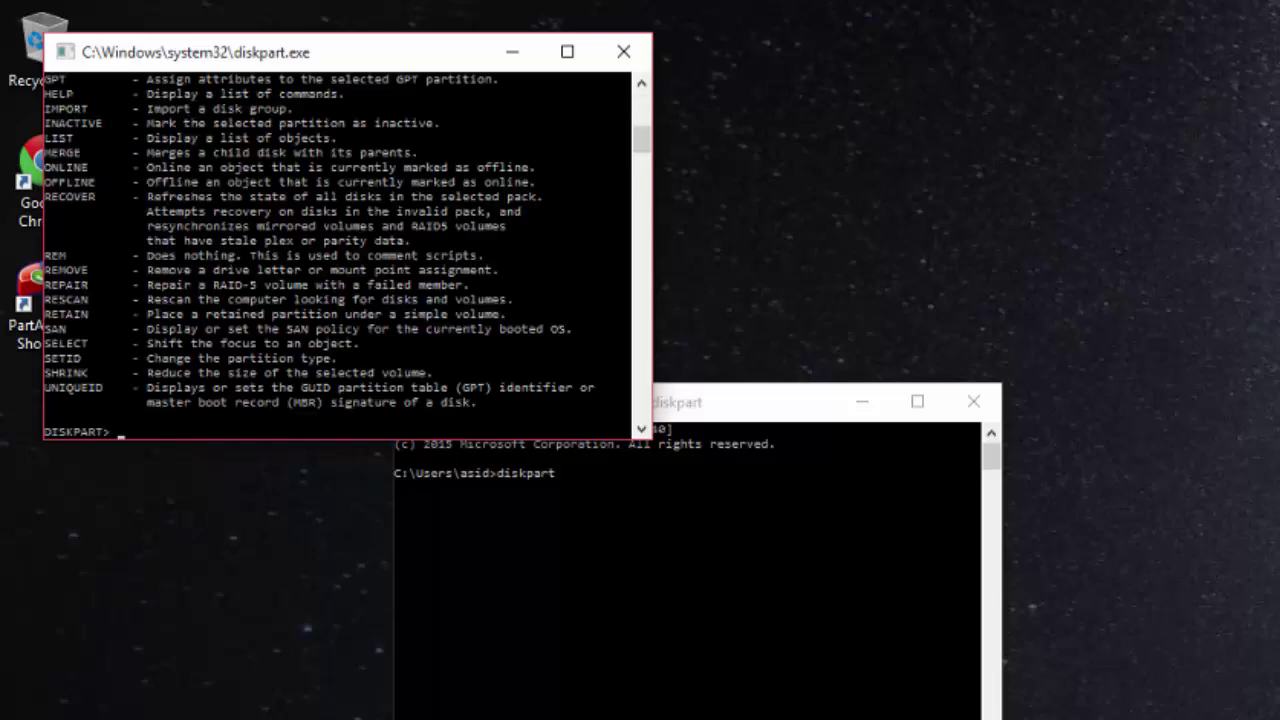
{"action": "type", "text": "list disk"}
{"action": "key", "text": "Return"}
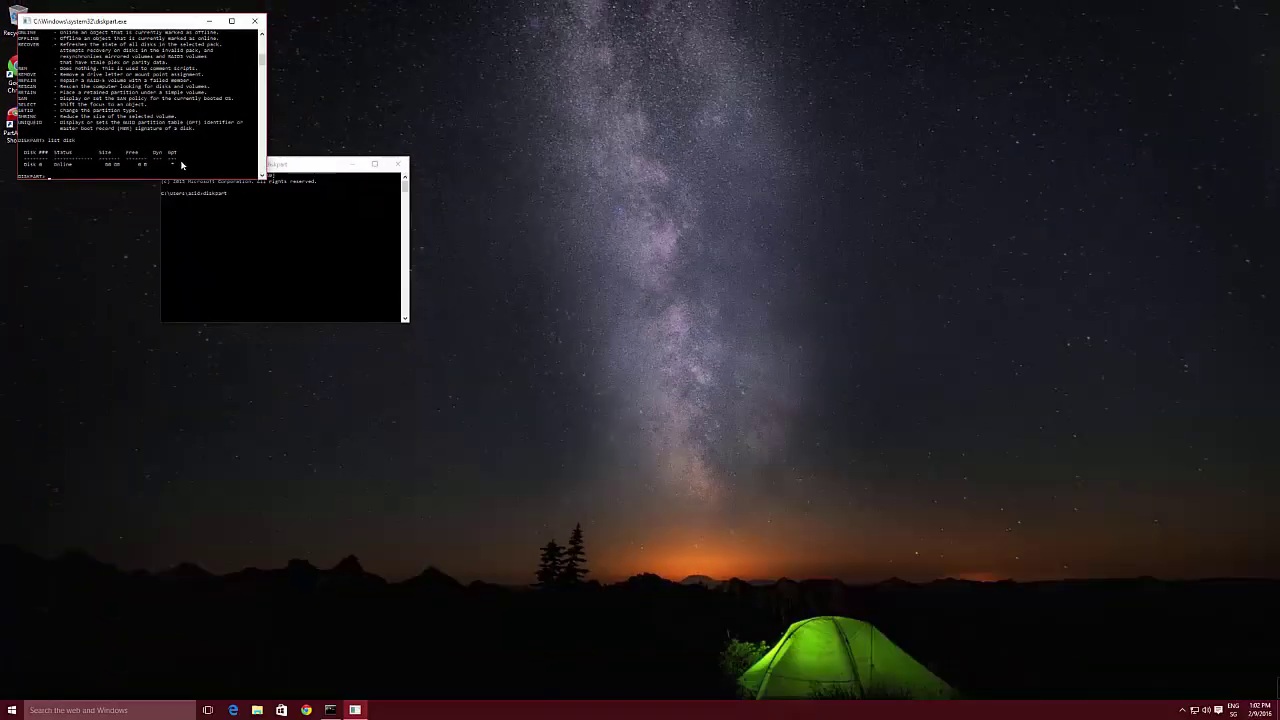
Open Computer Management for This PC from File Explorer and show Disk Management.
{"action": "key", "text": "super"}
{"action": "key", "text": "super"}
{"action": "left_click", "coordinate": [265, 709]}
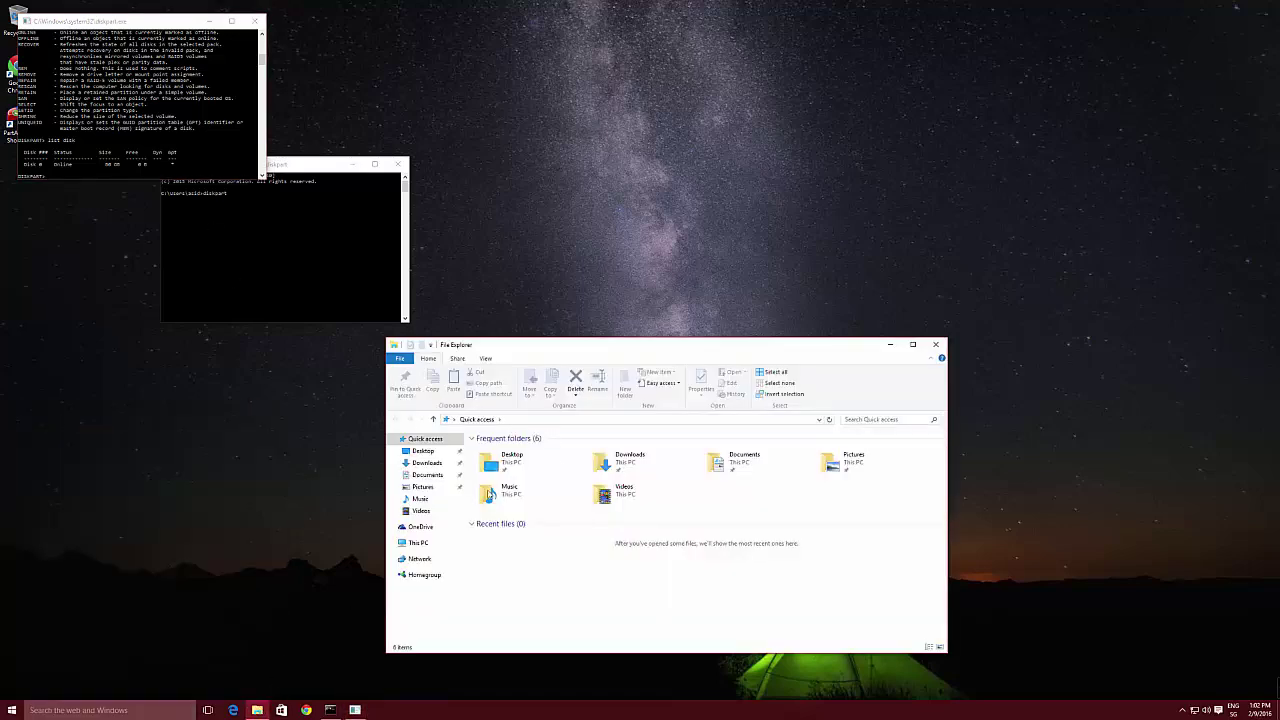
{"action": "right_click", "coordinate": [420, 542]}
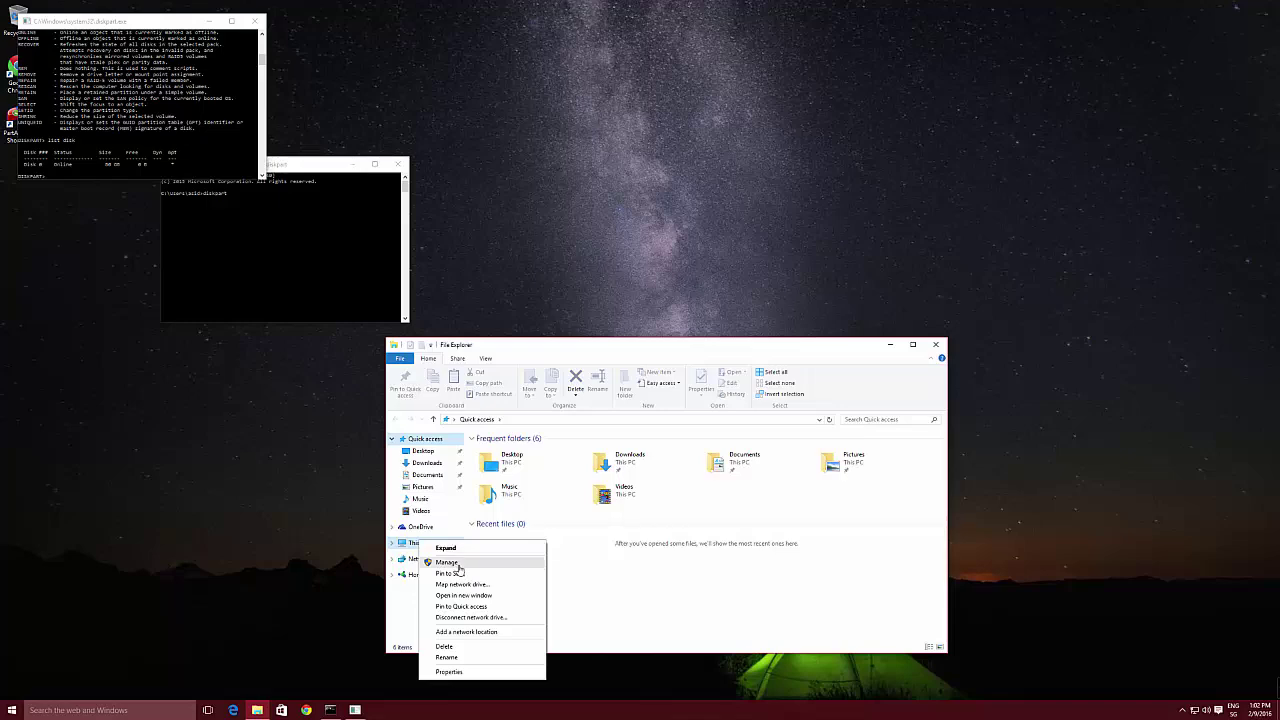
{"action": "left_click", "coordinate": [456, 563]}
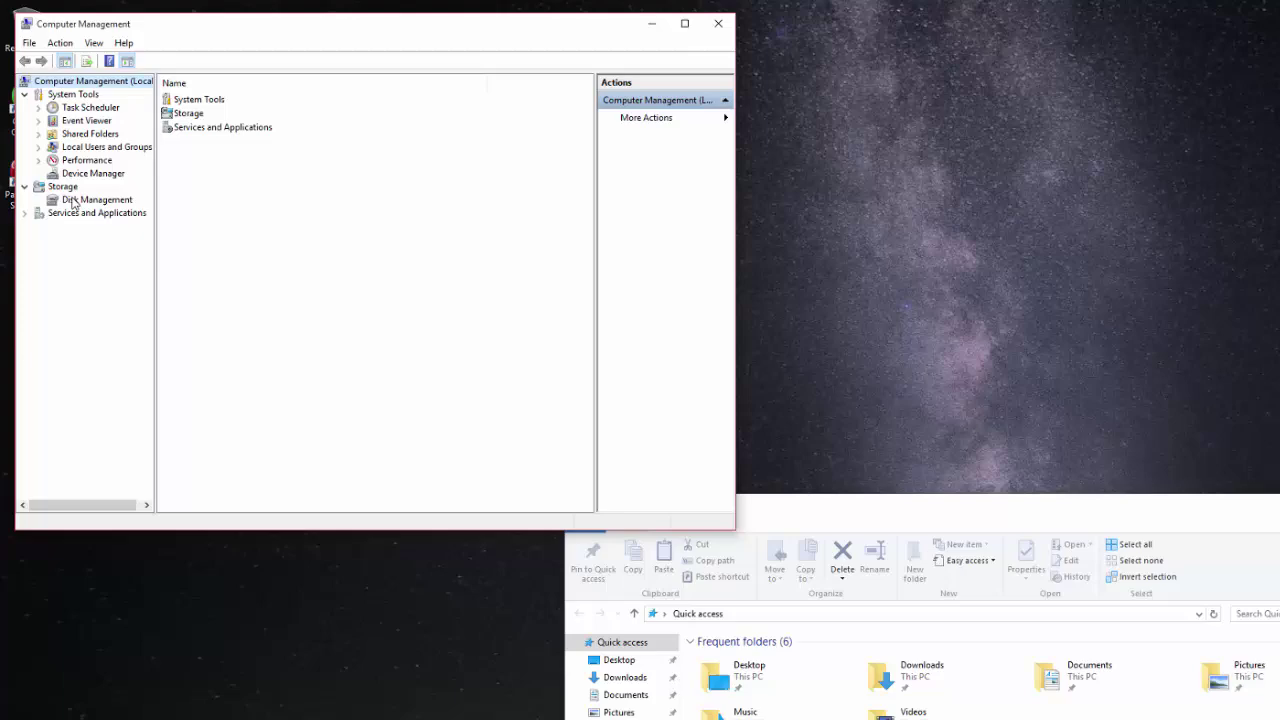
{"action": "left_click", "coordinate": [50, 135]}
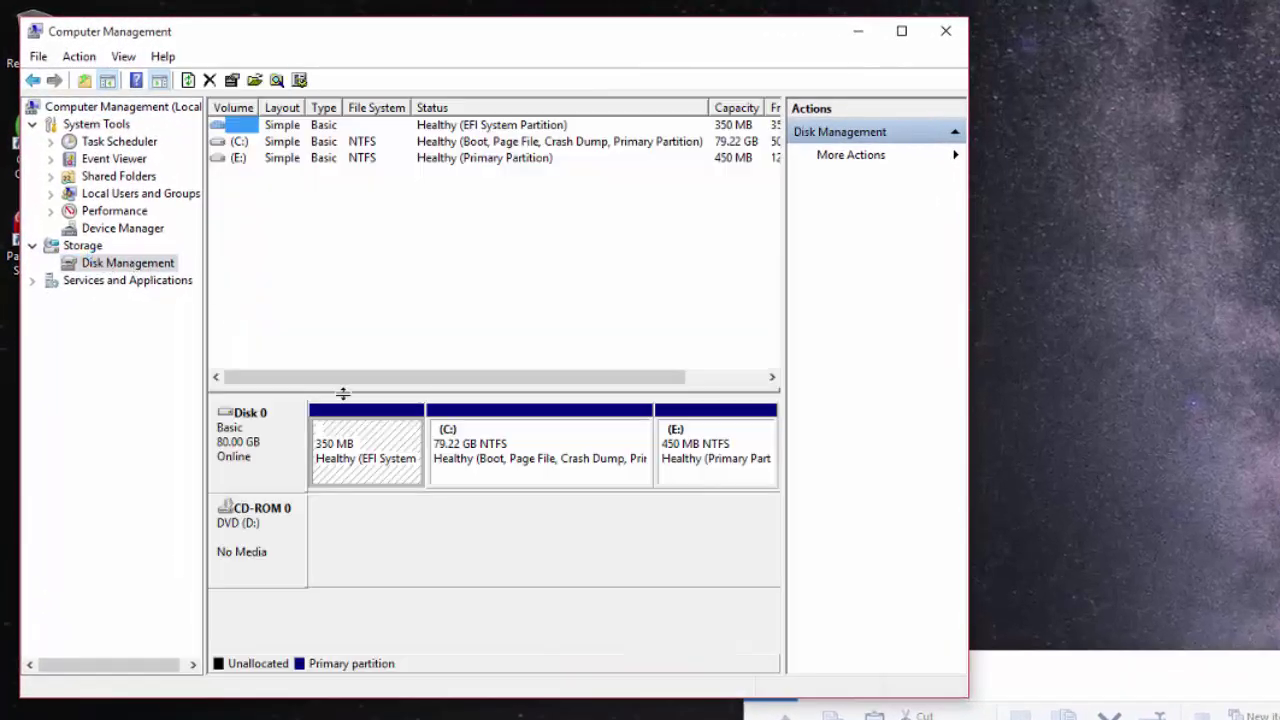
Check the partition style of Disk 0 in the volume details of its properties.
{"action": "right_click", "coordinate": [264, 440]}
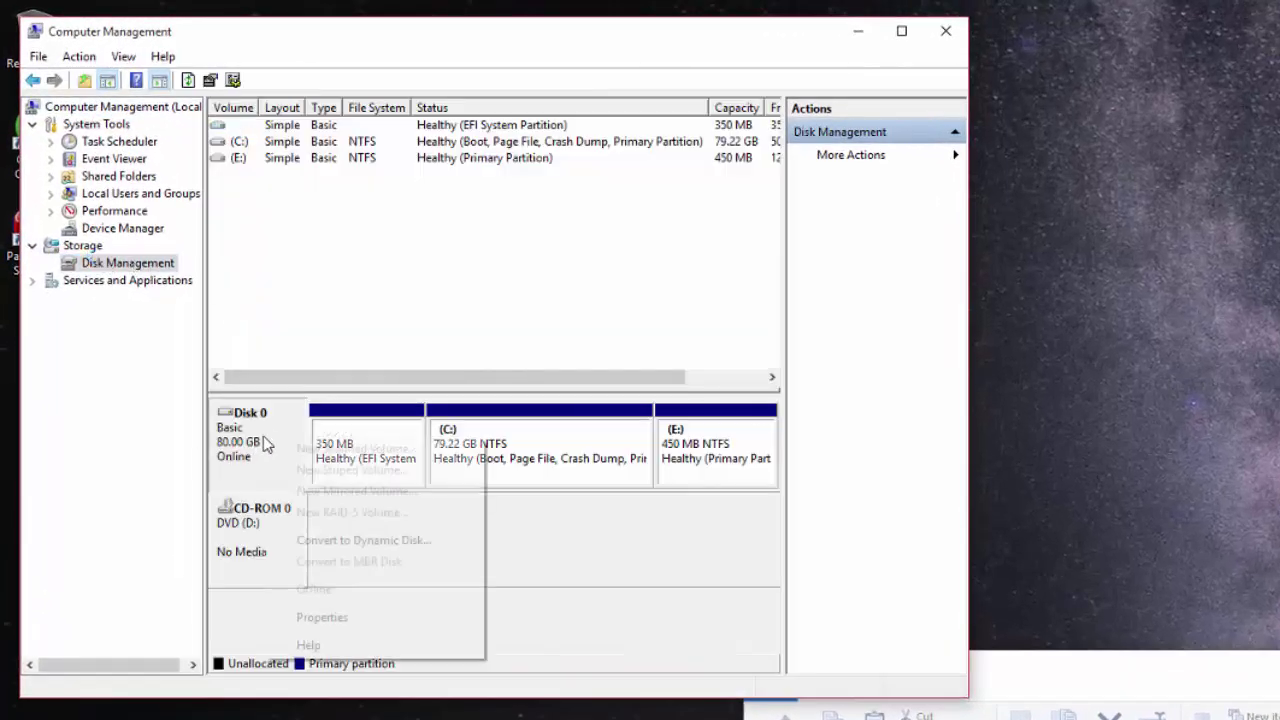
{"action": "left_click", "coordinate": [325, 618]}
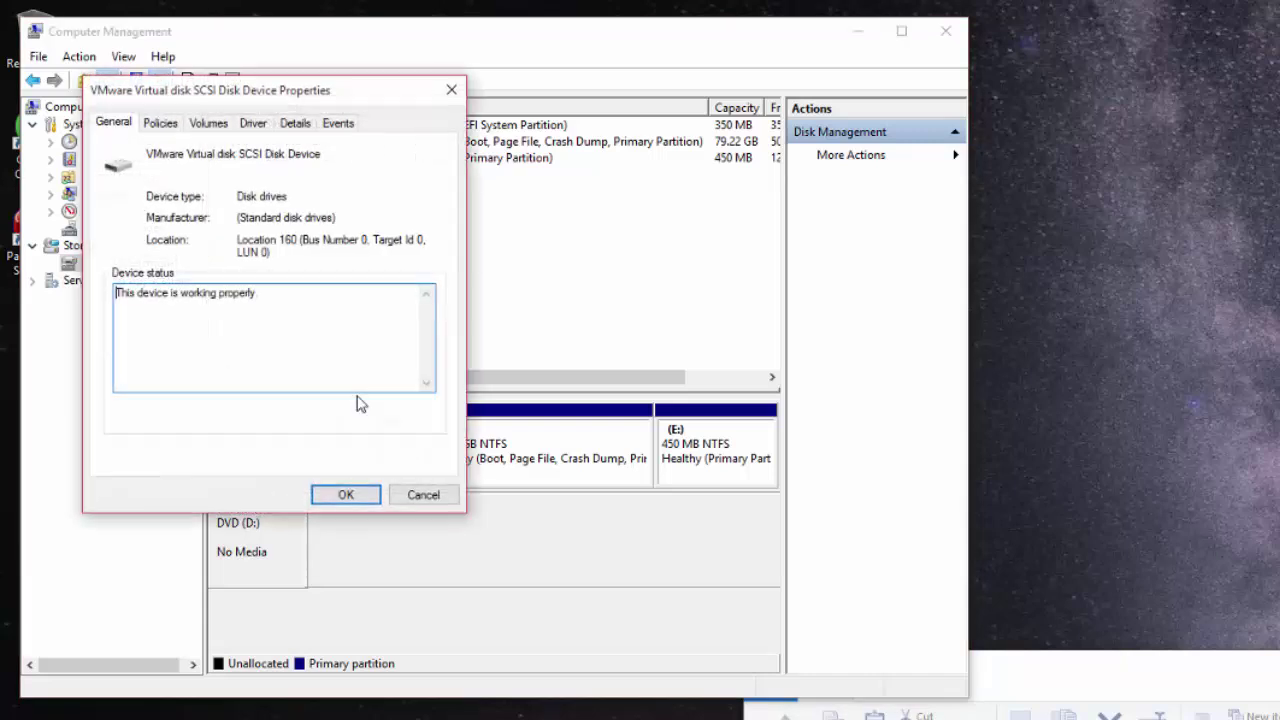
{"action": "left_click", "coordinate": [203, 122]}
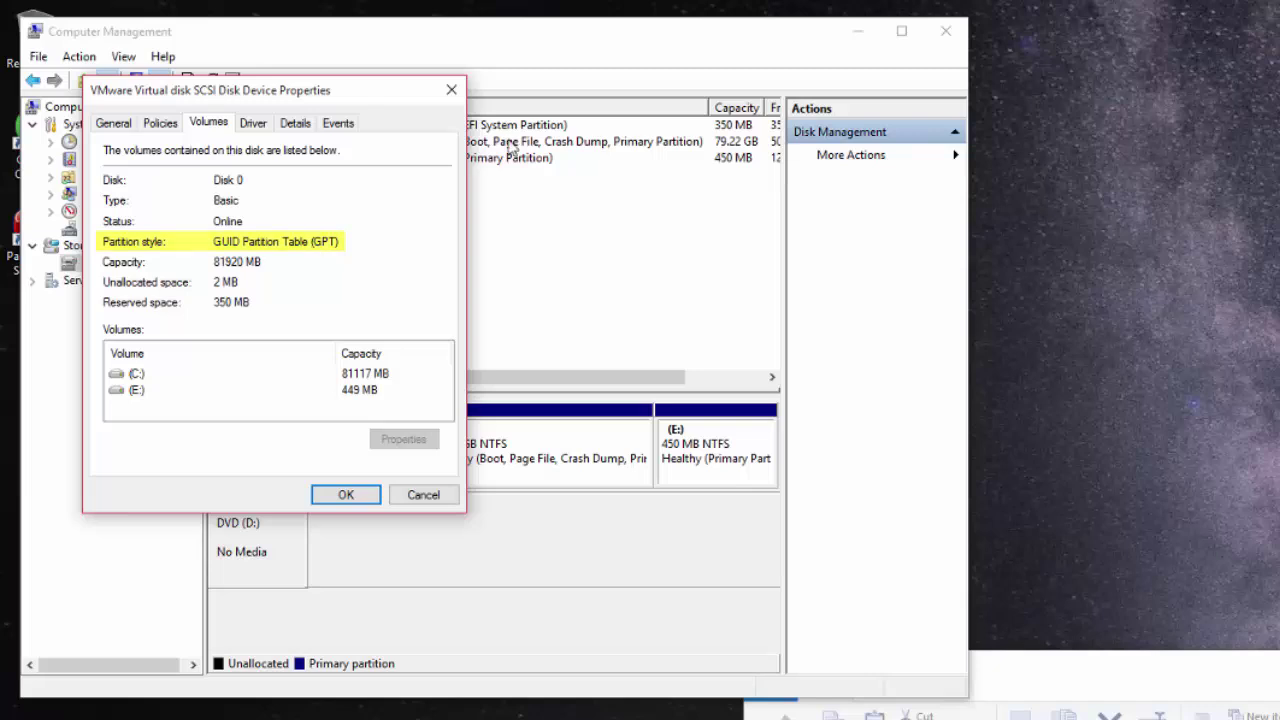
{"action": "left_click", "coordinate": [451, 90]}
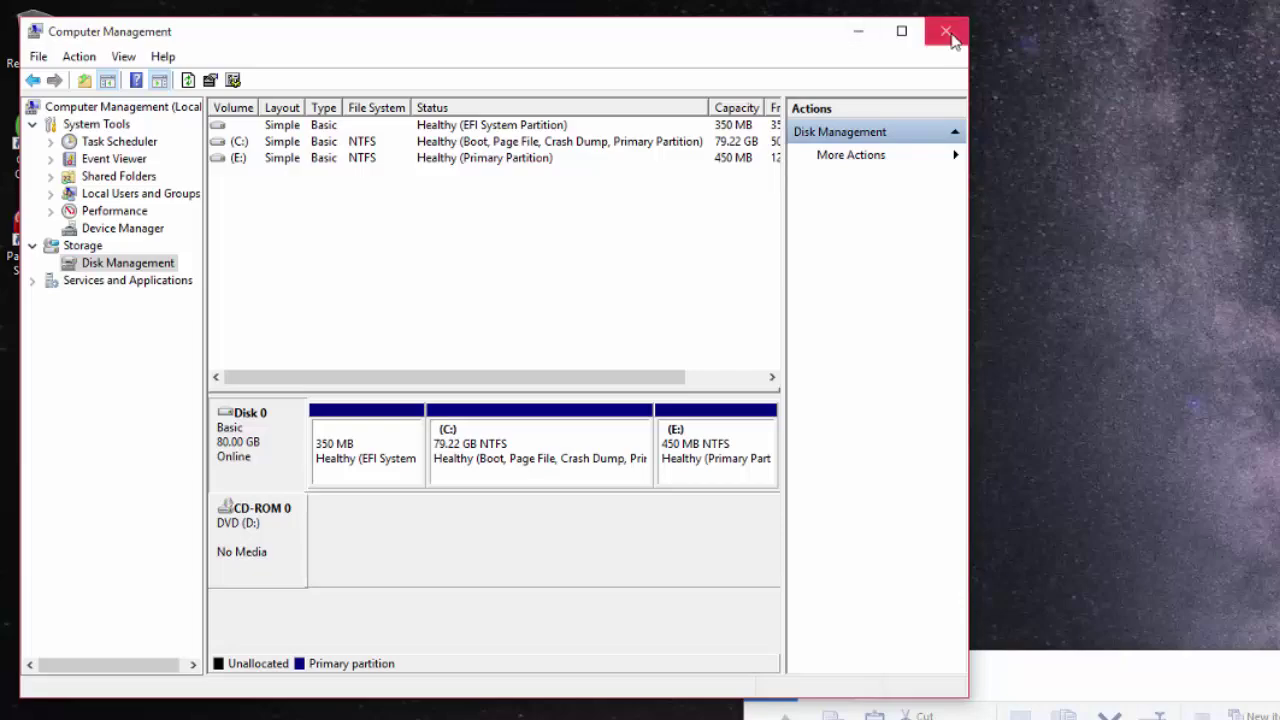
Close Computer Management, File Explorer, the Command Prompt and the DiskPart window.
{"action": "left_click", "coordinate": [945, 31]}
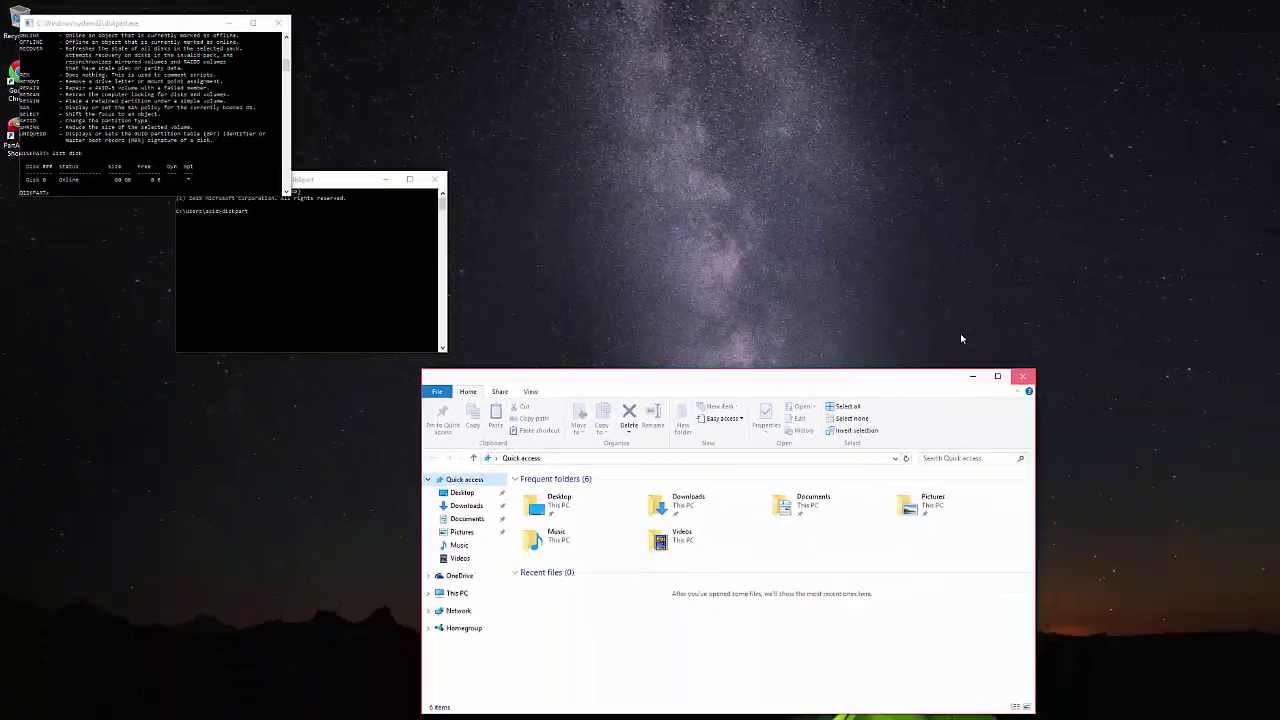
{"action": "left_click", "coordinate": [1022, 376]}
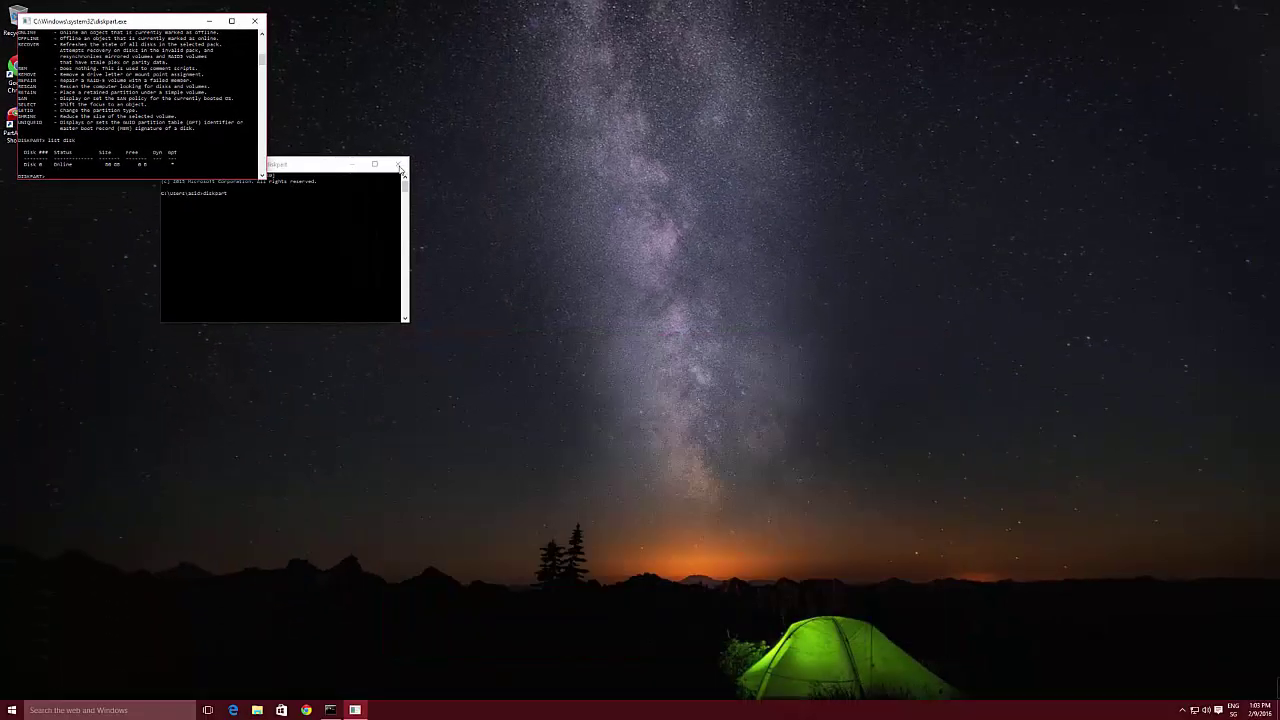
{"action": "left_click", "coordinate": [434, 179]}
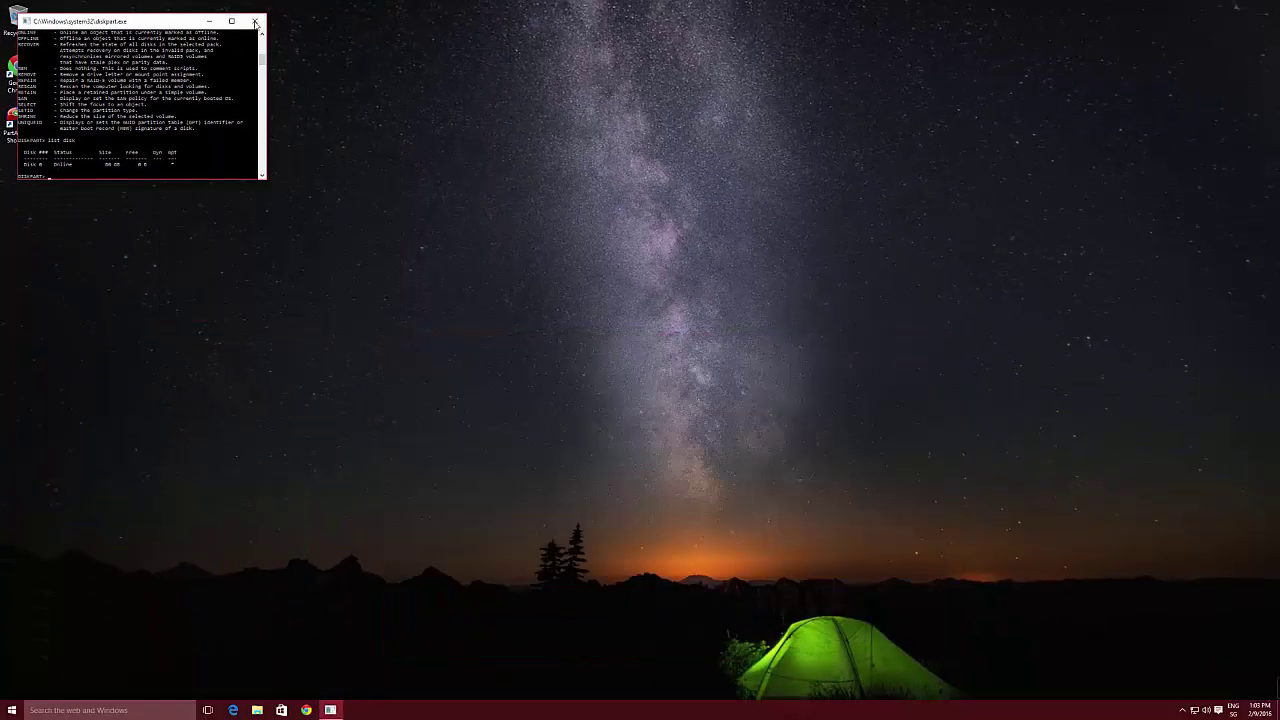
{"action": "left_click", "coordinate": [255, 21]}
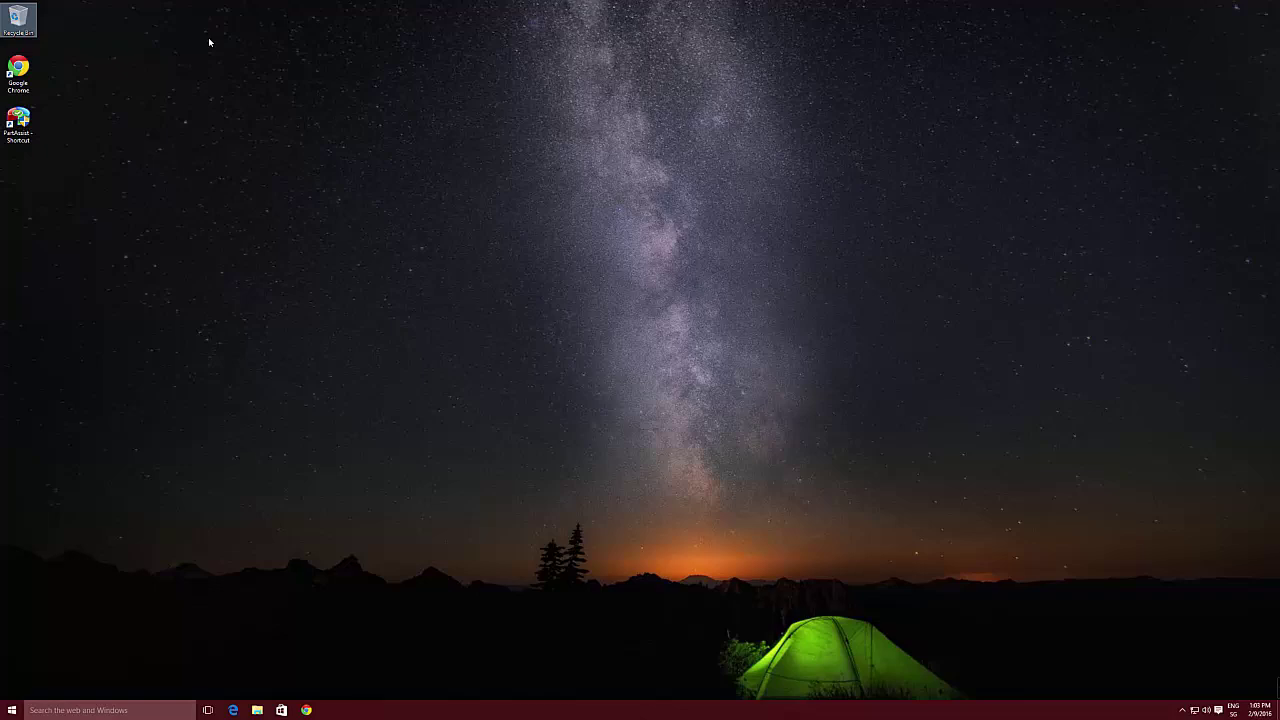
Launch PartAssist from its desktop shortcut and allow it to make changes to the PC.
{"action": "left_click", "coordinate": [19, 120]}
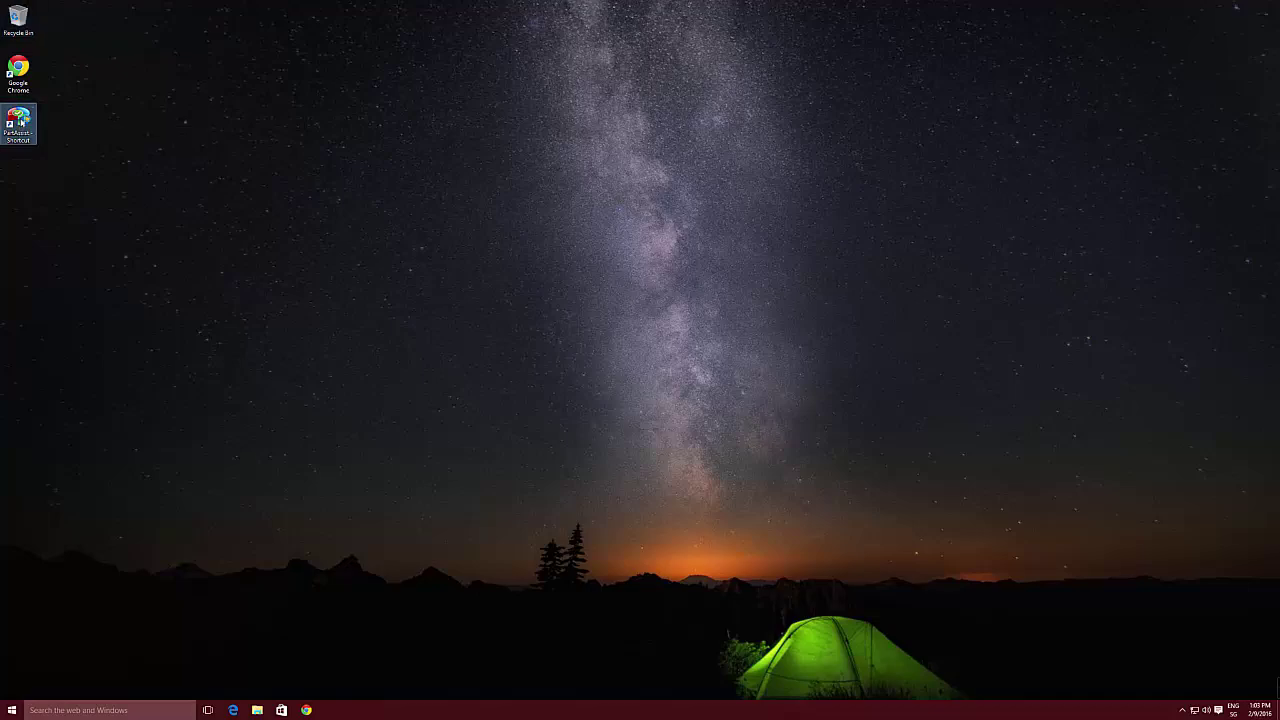
{"action": "double_click", "coordinate": [19, 120]}
{"action": "key", "text": "Left"}
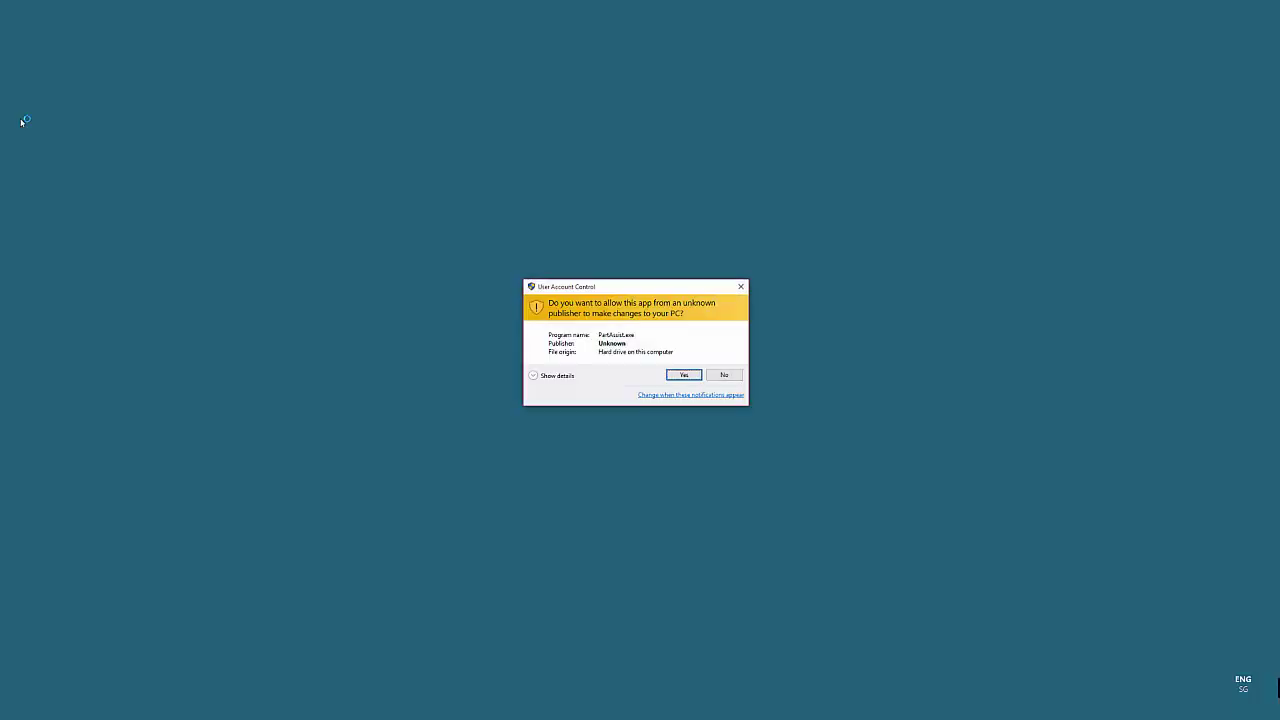
{"action": "key", "text": "Return"}
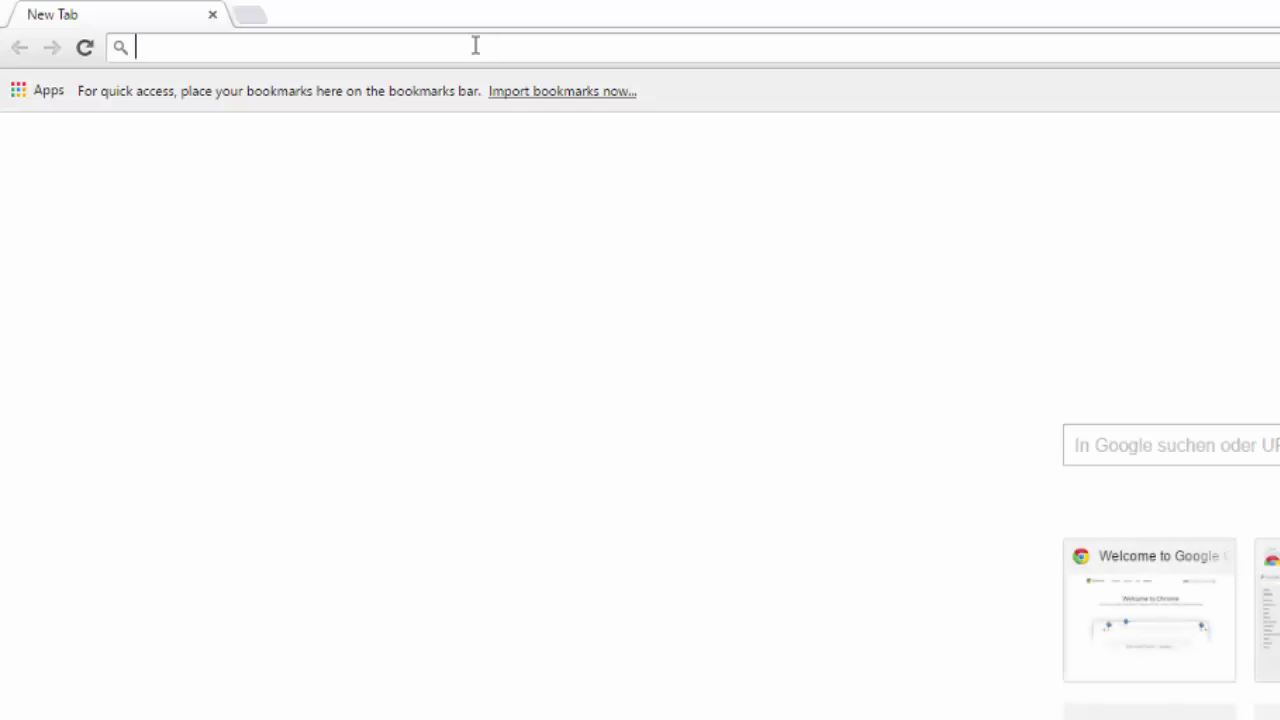
{"action": "type", "text": "utorrent"}
{"action": "key", "text": "Return"}
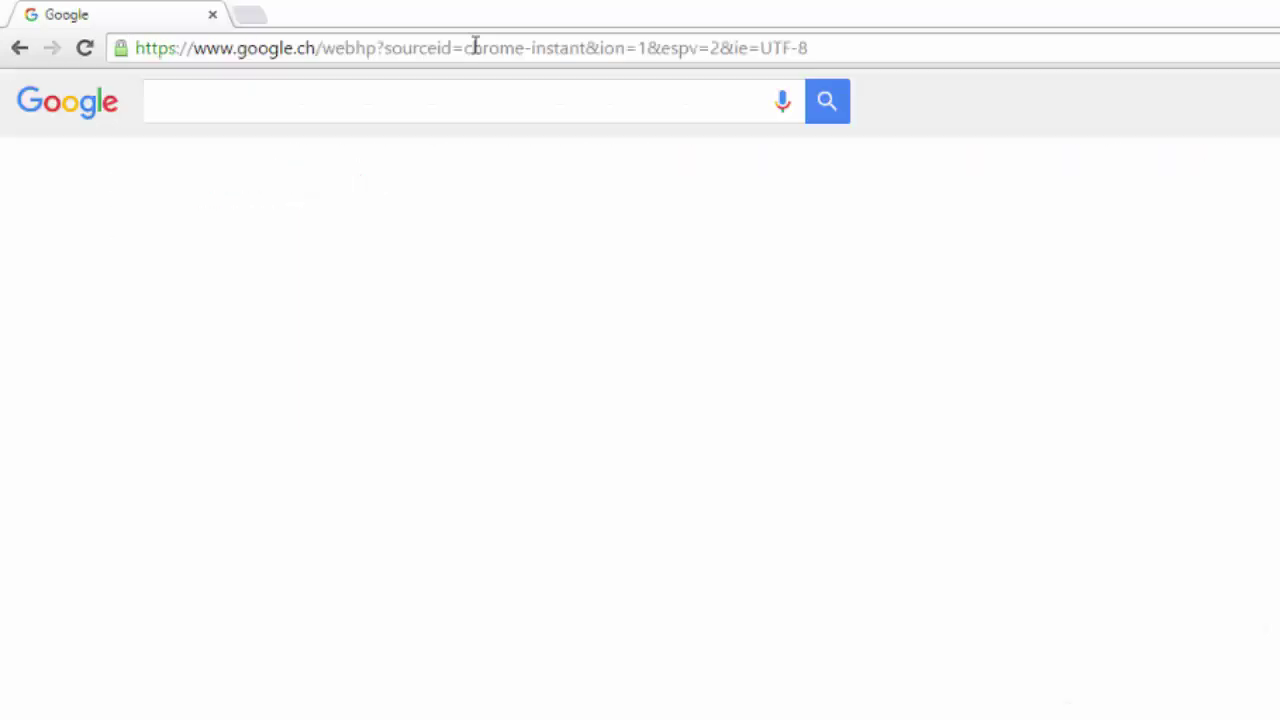
{"action": "left_click", "coordinate": [300, 363]}
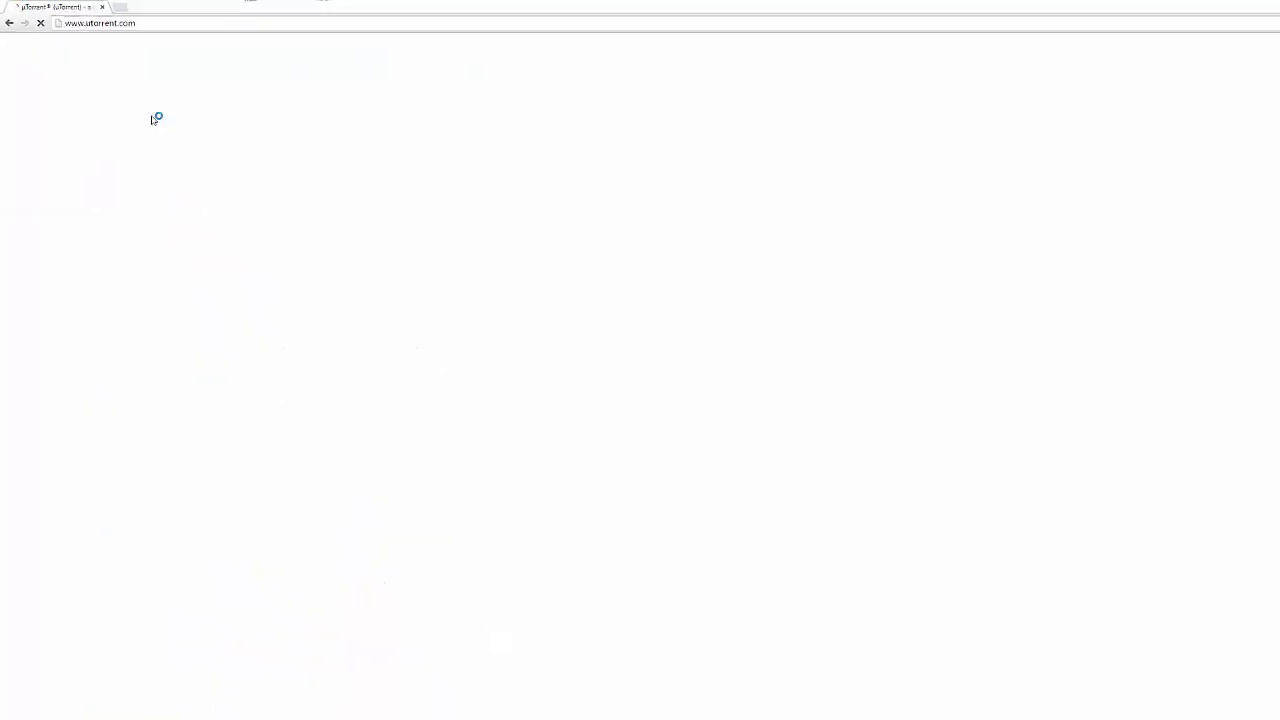
Download the free µTorrent for Windows and run its installer despite the SmartScreen warning, allowing it to make changes to the PC.
{"action": "left_click", "coordinate": [614, 249]}
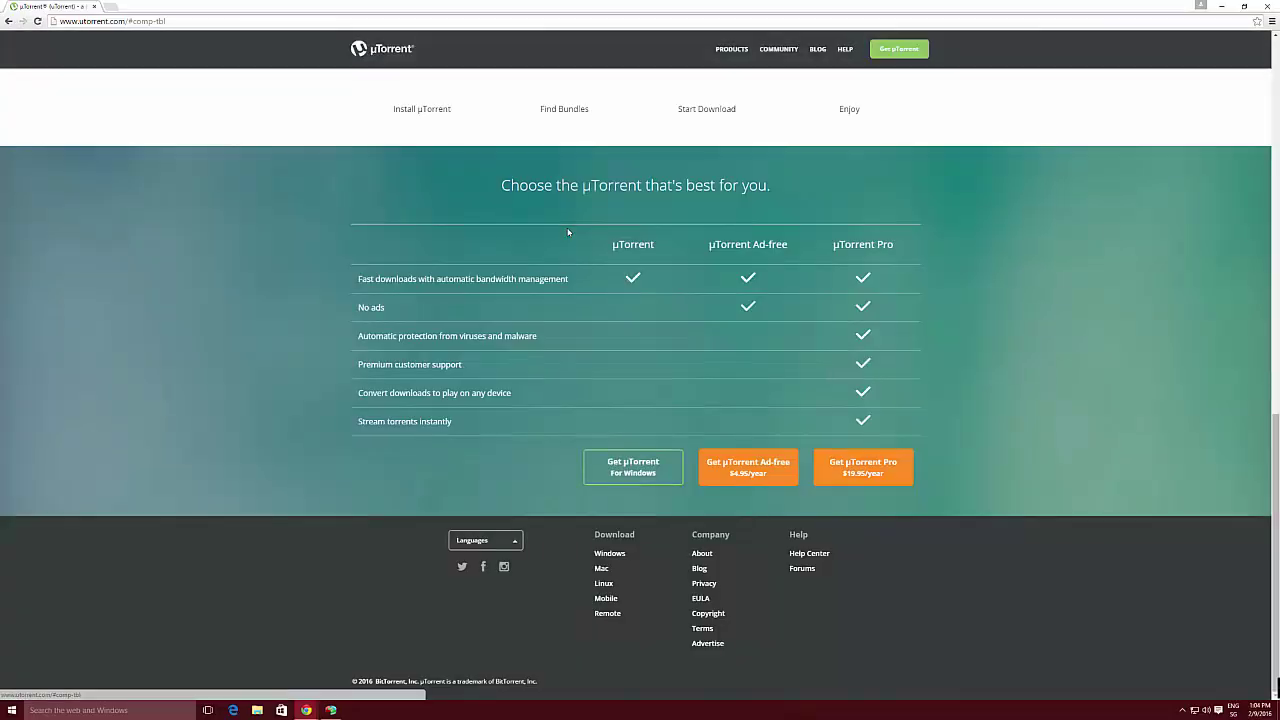
{"action": "left_click", "coordinate": [627, 463]}
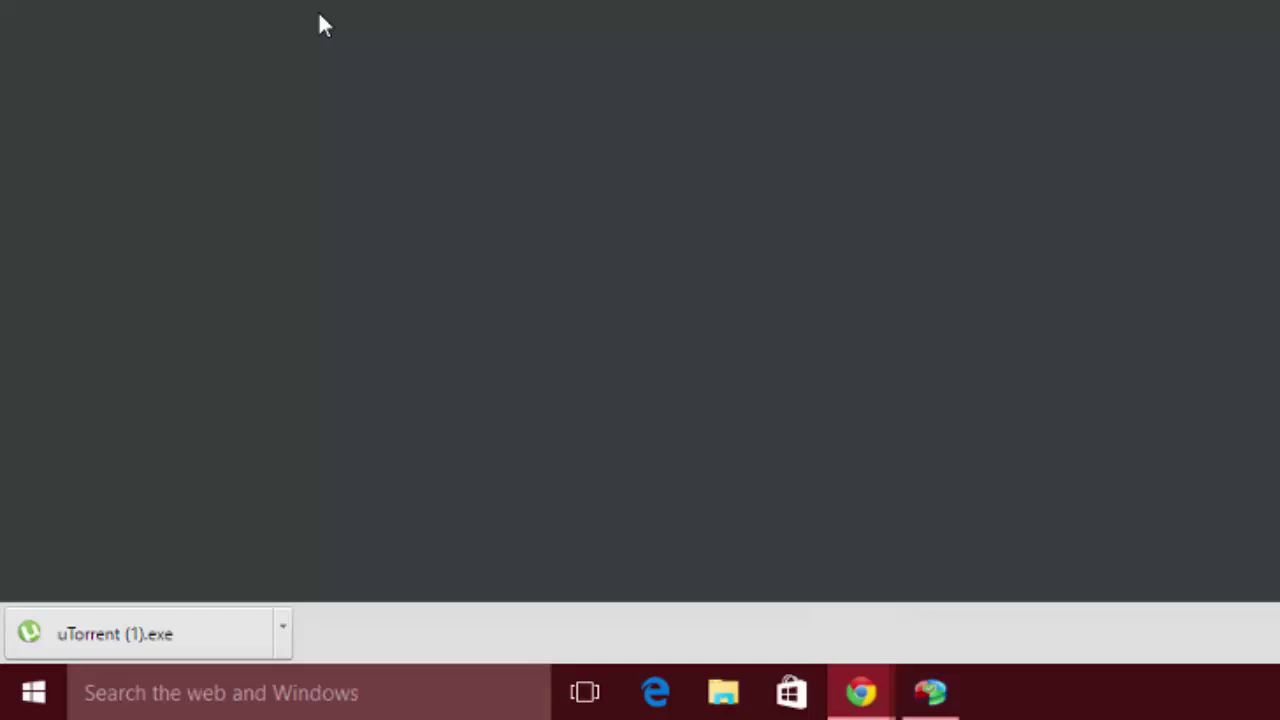
{"action": "left_click", "coordinate": [189, 646]}
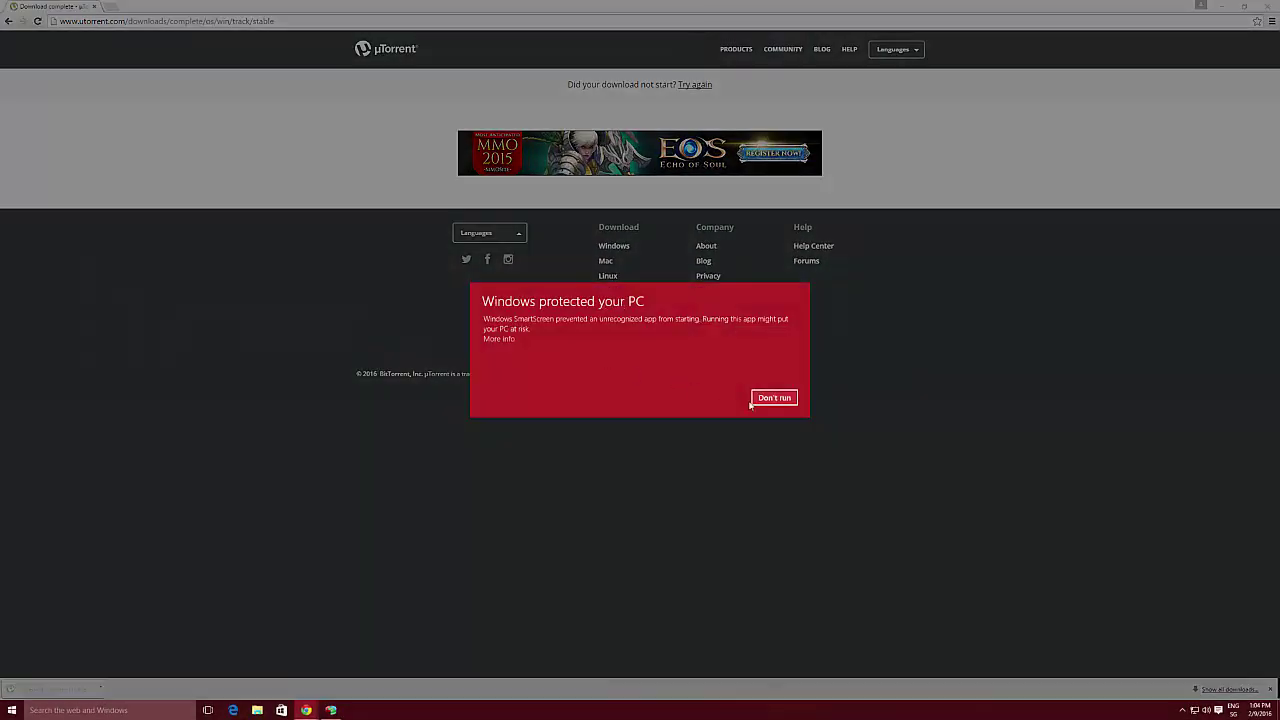
{"action": "left_click", "coordinate": [498, 339]}
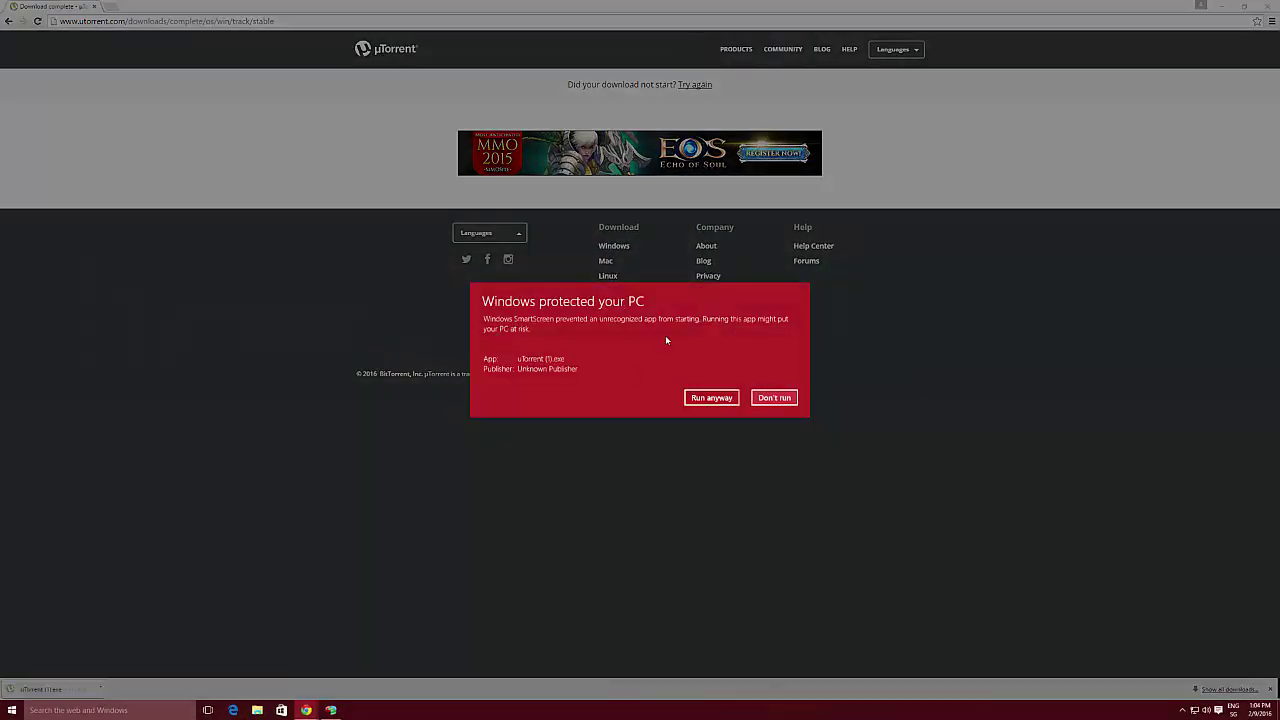
{"action": "left_click", "coordinate": [711, 398]}
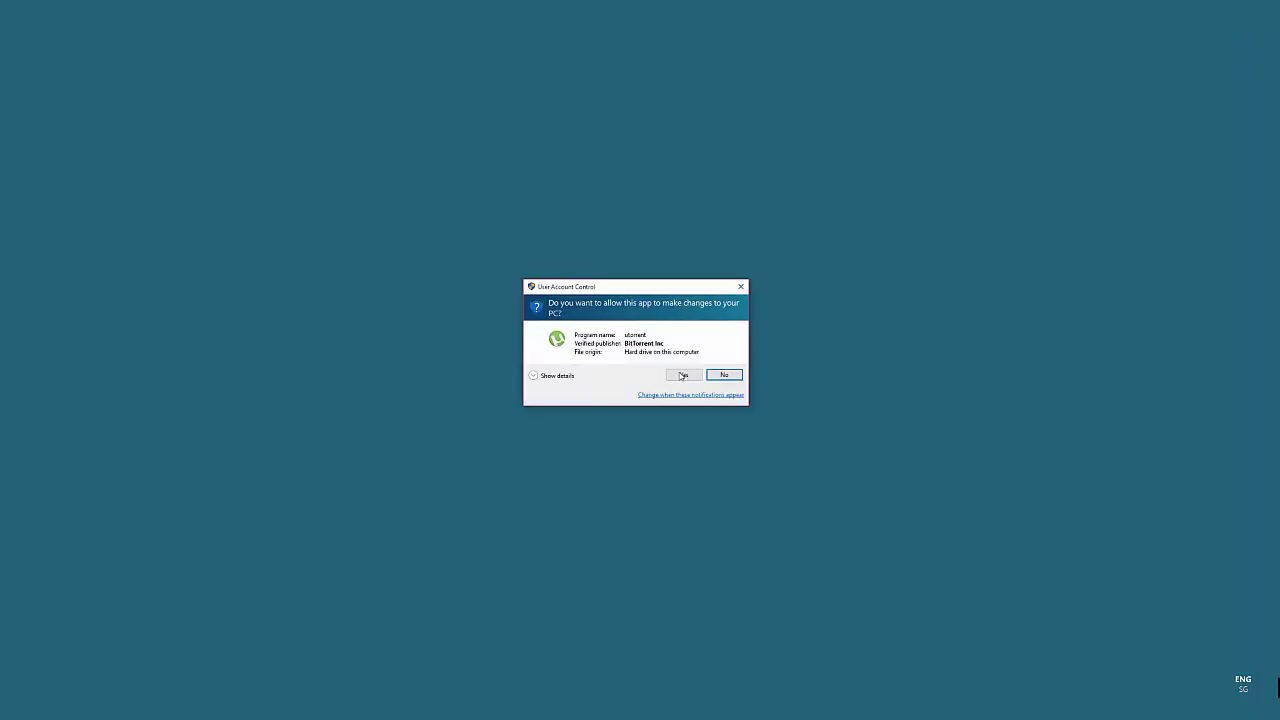
{"action": "left_click", "coordinate": [681, 375]}
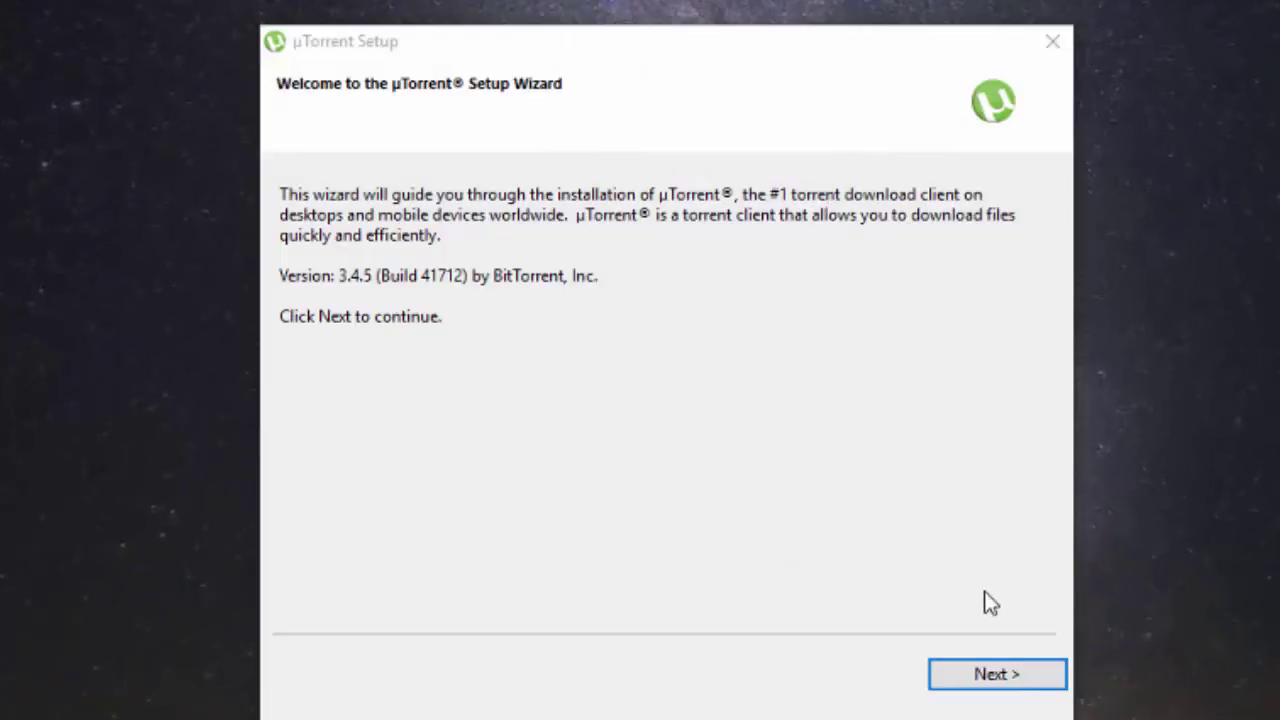
Complete the µTorrent setup, accepting the license, keeping the firewall exception and startup settings, and declining the BitTorrent Bundle offer.
{"action": "left_click", "coordinate": [990, 675]}
{"action": "left_click", "coordinate": [991, 677]}
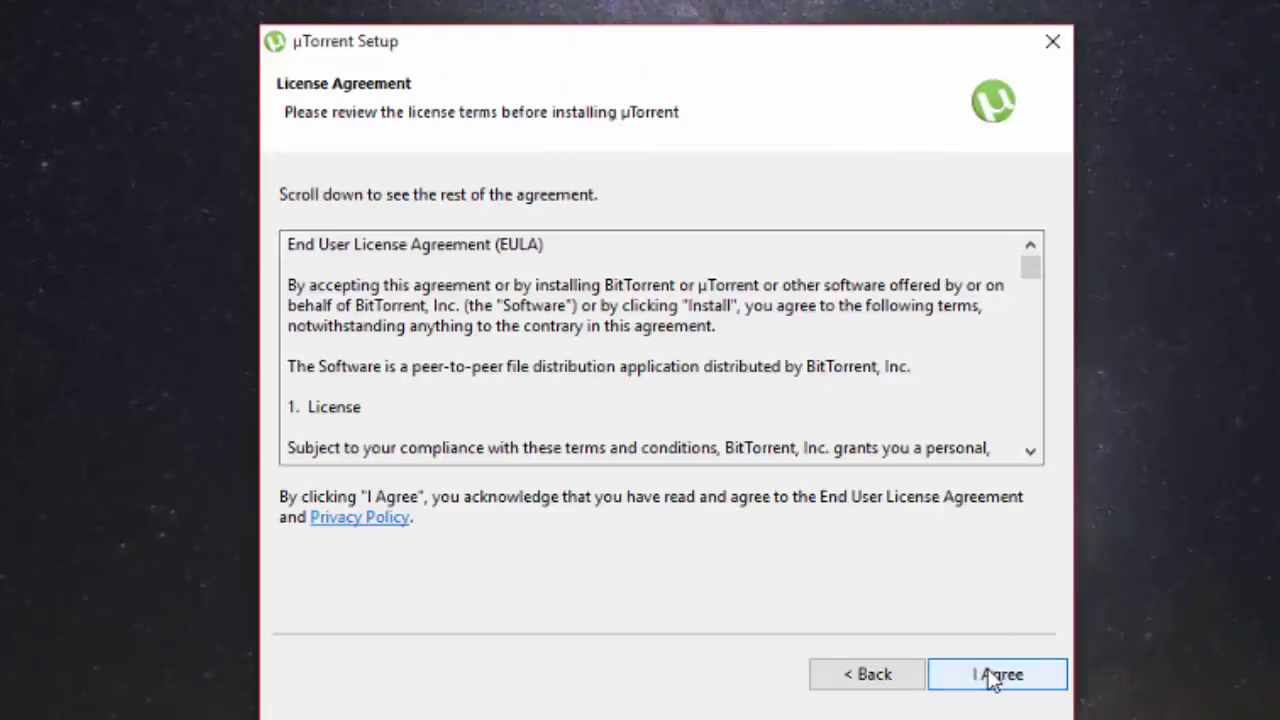
{"action": "left_click", "coordinate": [992, 677]}
{"action": "left_click", "coordinate": [990, 677]}
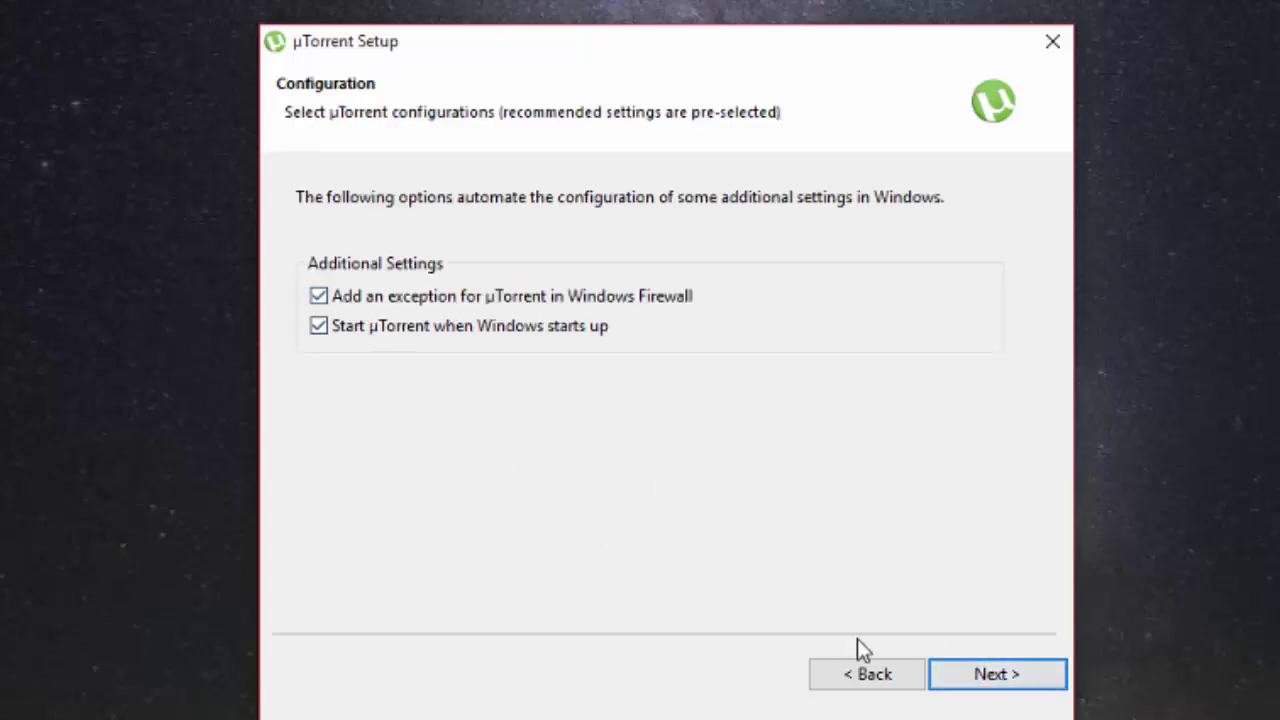
{"action": "left_click", "coordinate": [986, 682]}
{"action": "left_click", "coordinate": [304, 496]}
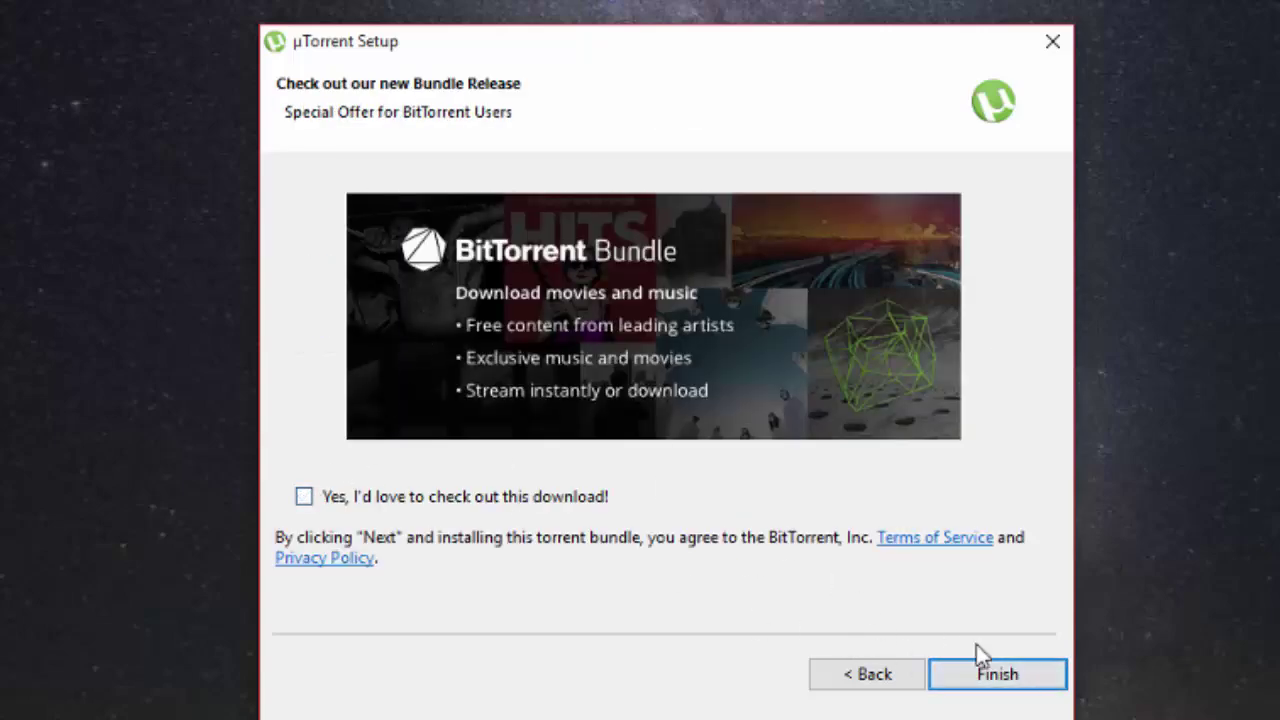
{"action": "left_click", "coordinate": [975, 680]}
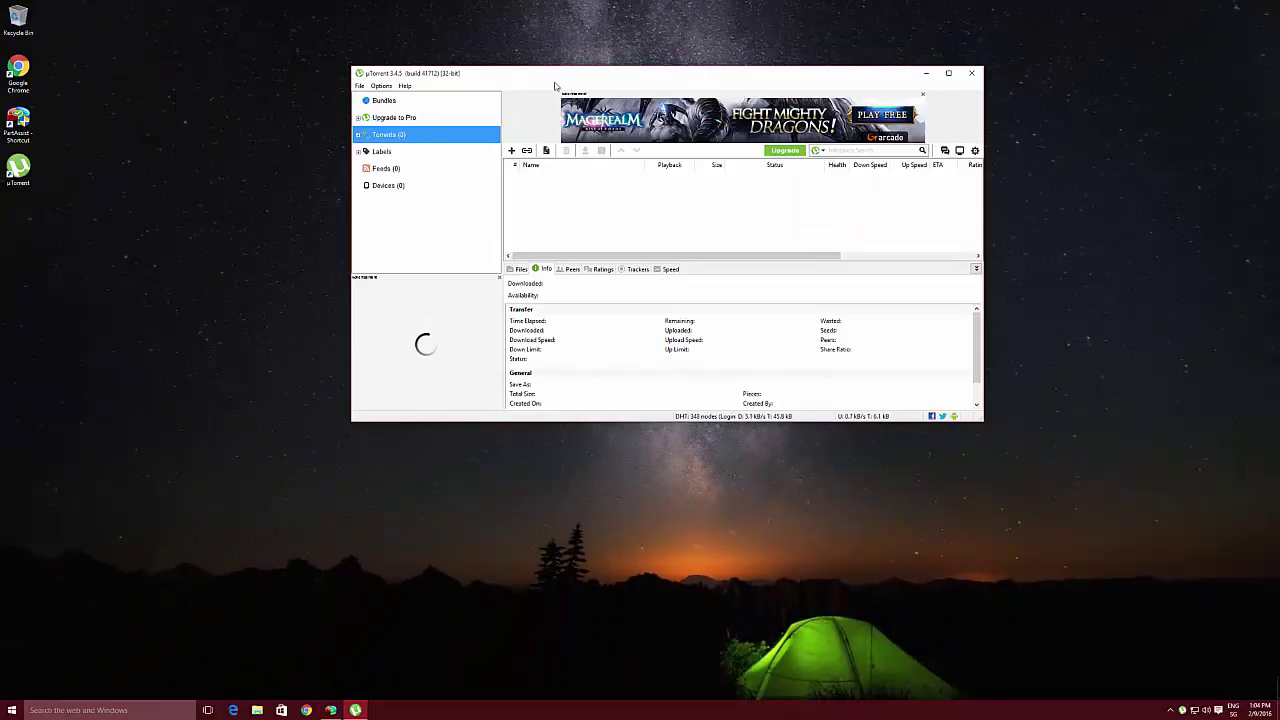
Reposition the µTorrent window slightly and make it taller.
{"action": "left_click_drag", "start_coordinate": [558, 82], "coordinate": [544, 90]}
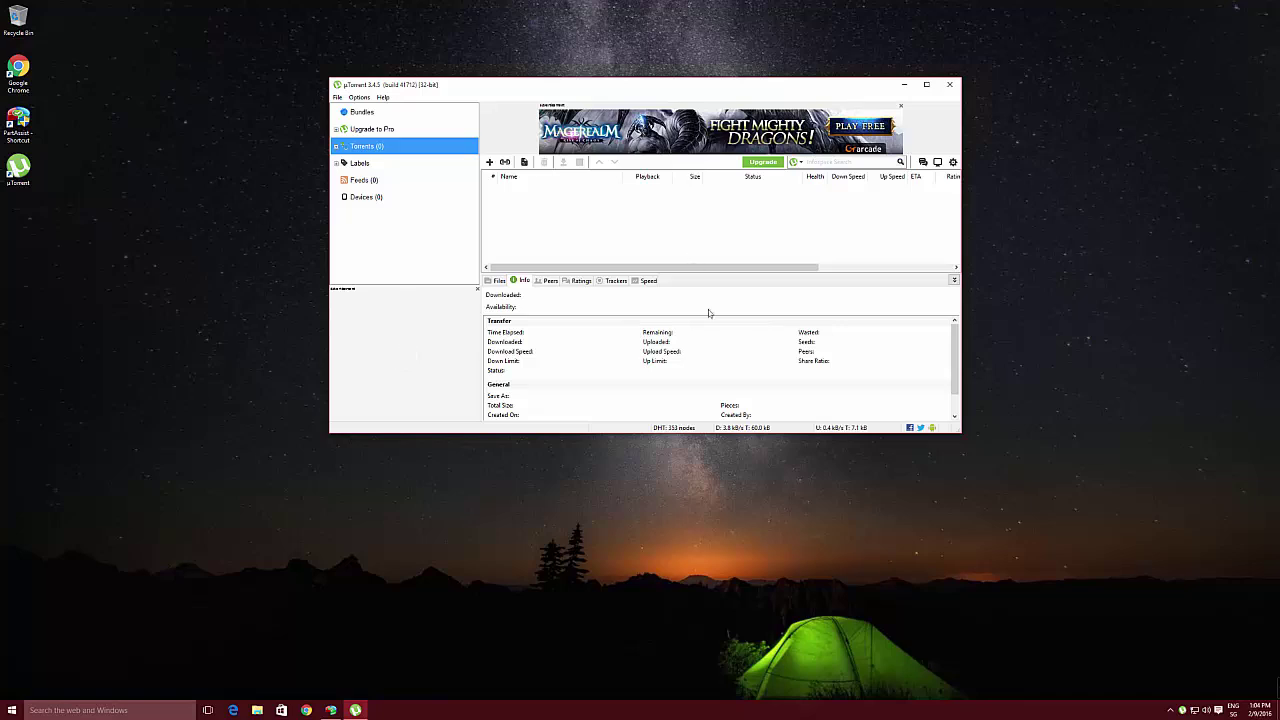
{"action": "left_click_drag", "start_coordinate": [632, 433], "coordinate": [632, 479]}
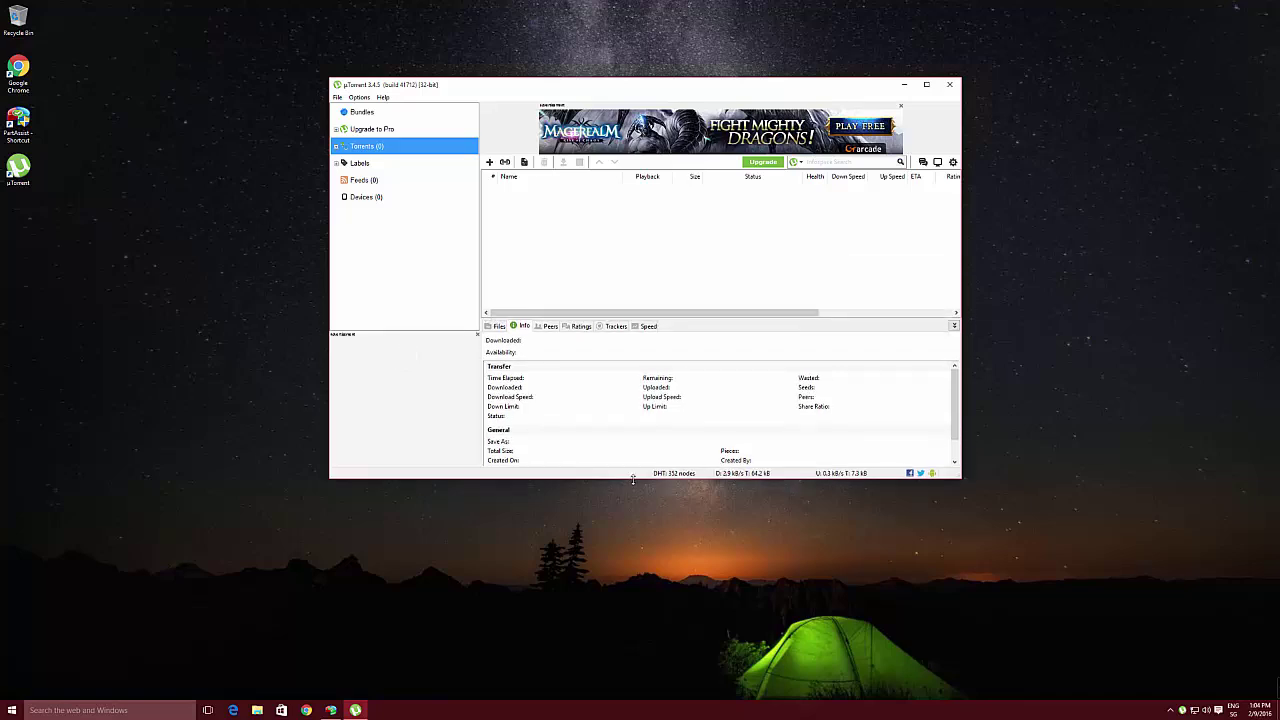
Switch to a new Chrome window and go to torrentz.eu.
{"action": "left_click", "coordinate": [307, 710]}
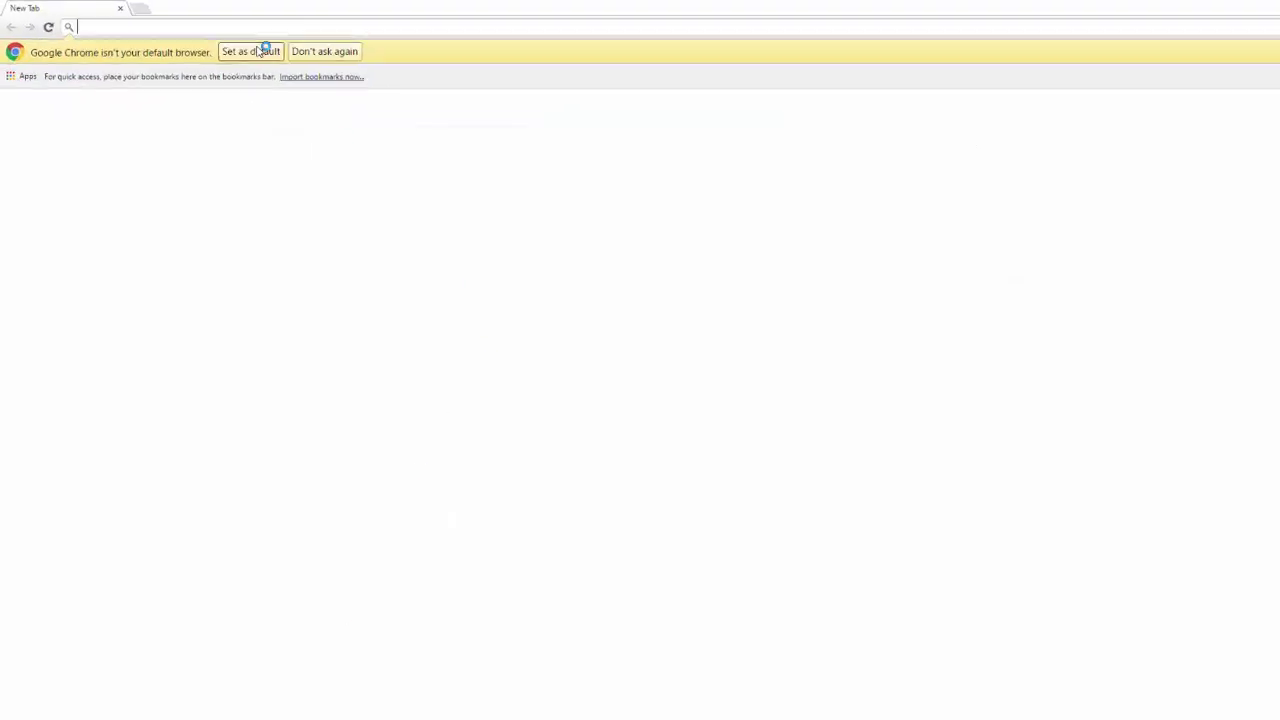
{"action": "left_click", "coordinate": [200, 40]}
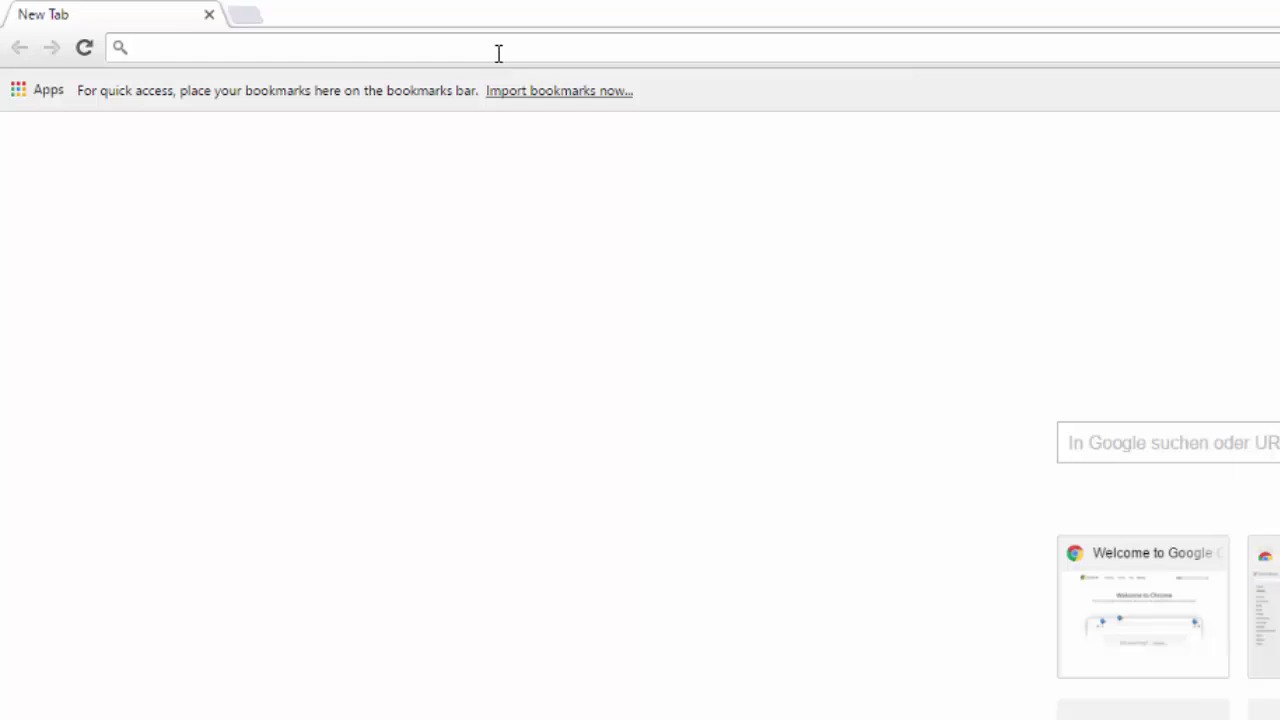
{"action": "type", "text": "torr"}
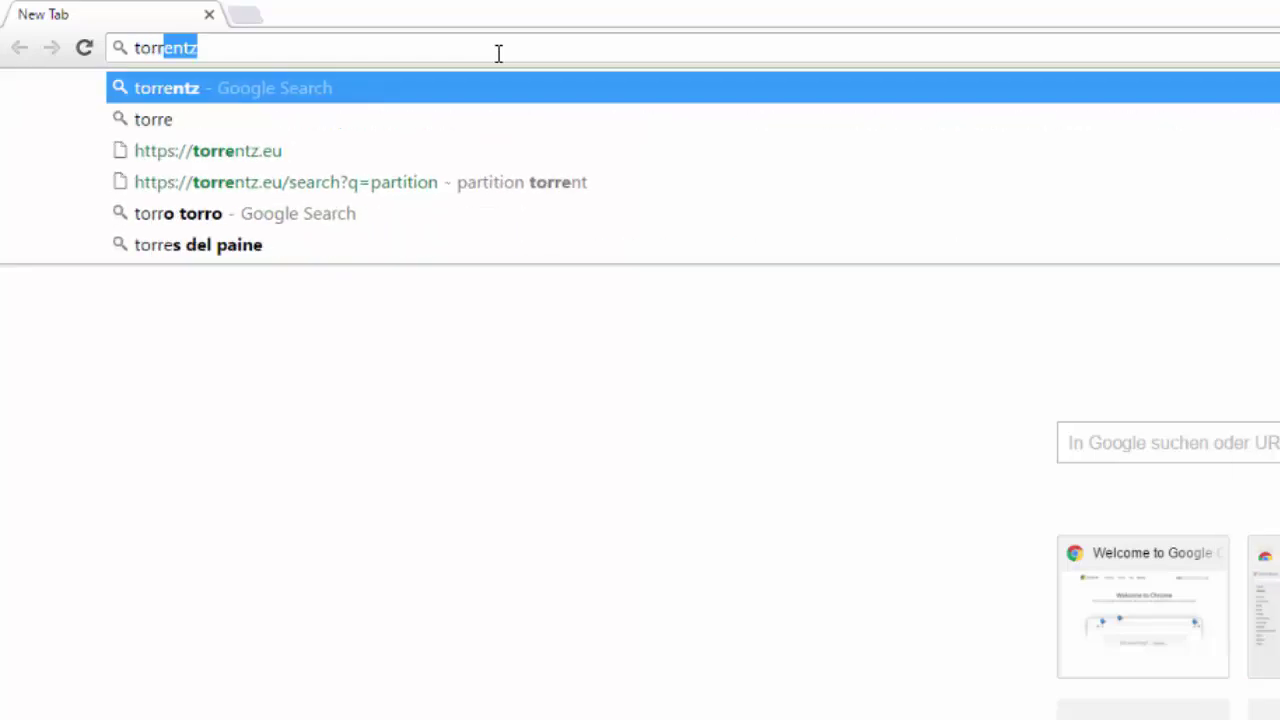
{"action": "type", "text": "entz."}
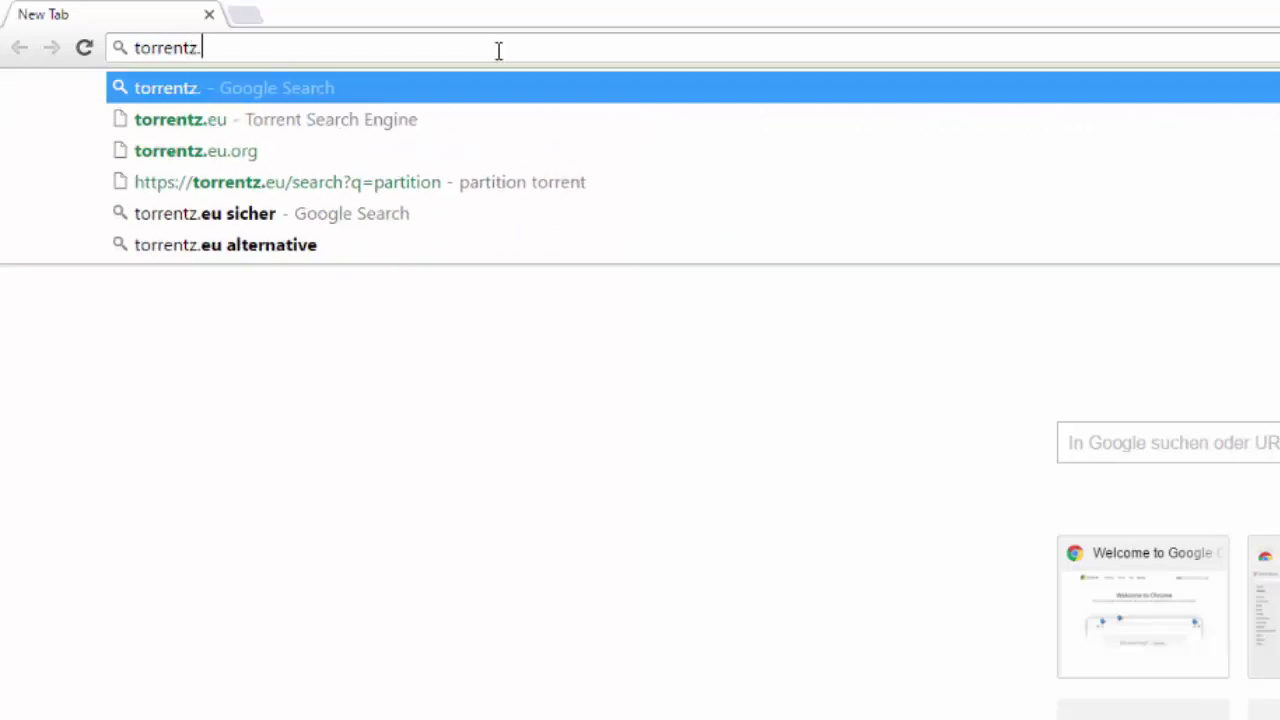
{"action": "type", "text": "eu"}
{"action": "key", "text": "Return"}
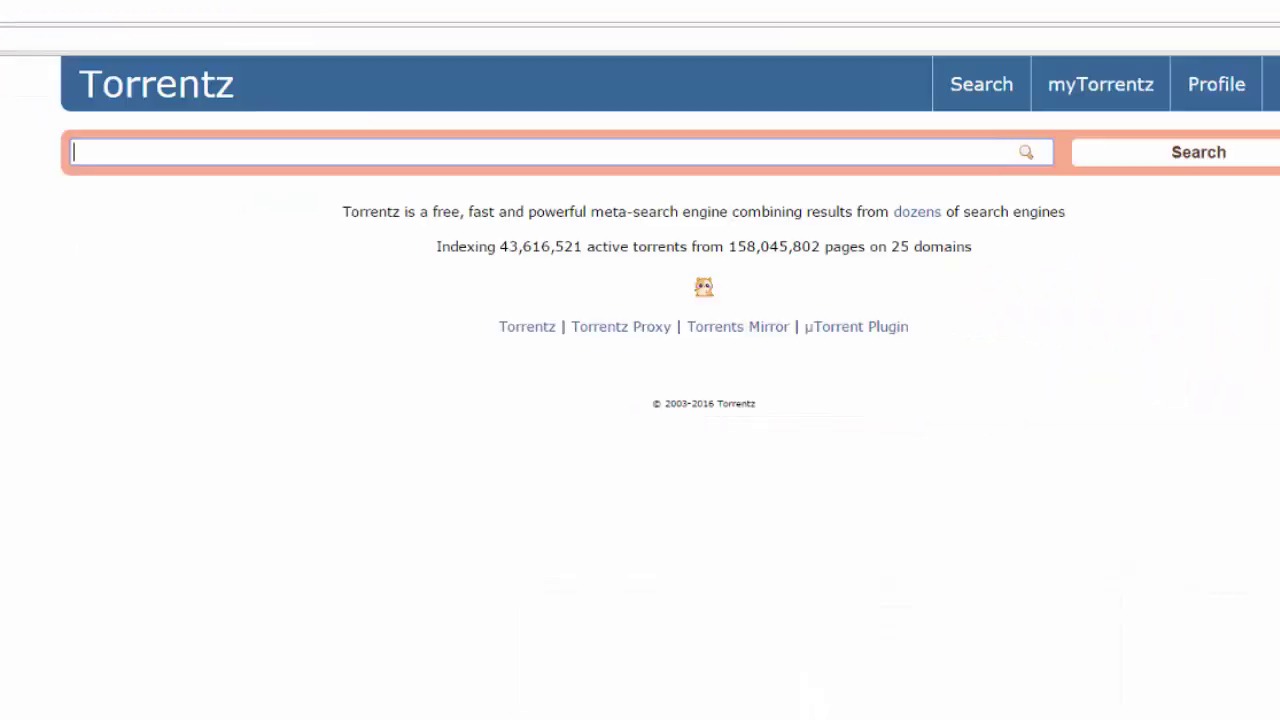
Search Torrentz for "partitions".
{"action": "left_click", "coordinate": [238, 142]}
{"action": "type", "text": "partitions"}
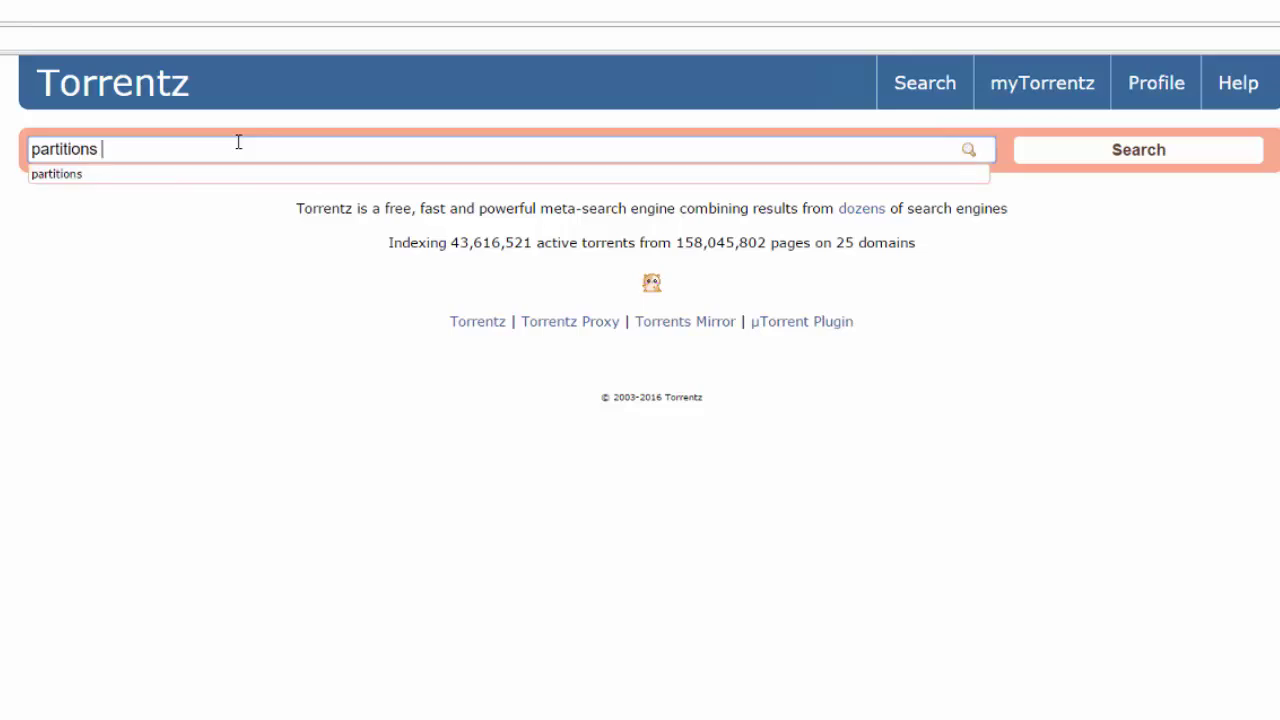
{"action": "key", "text": "Return"}
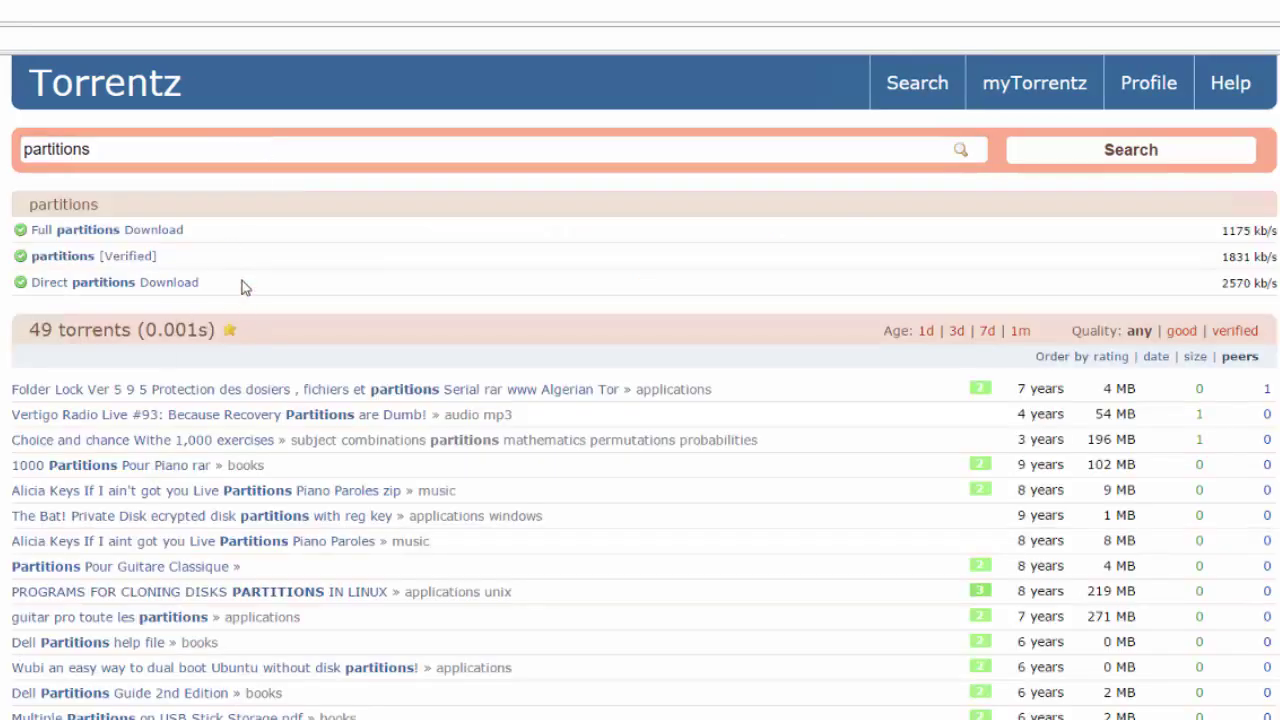
Change the Torrentz search term to "partition" and run the search again.
{"action": "double_click", "coordinate": [193, 153]}
{"action": "type", "text": "p"}
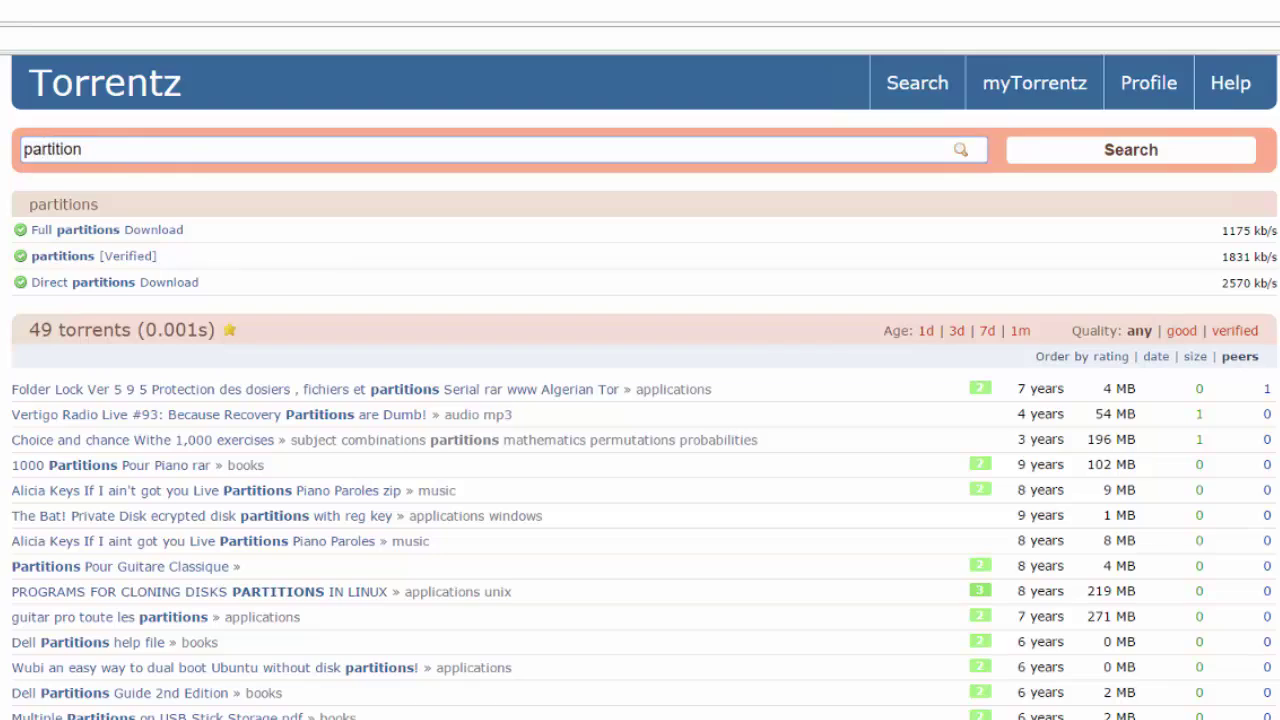
{"action": "key", "text": "Return"}
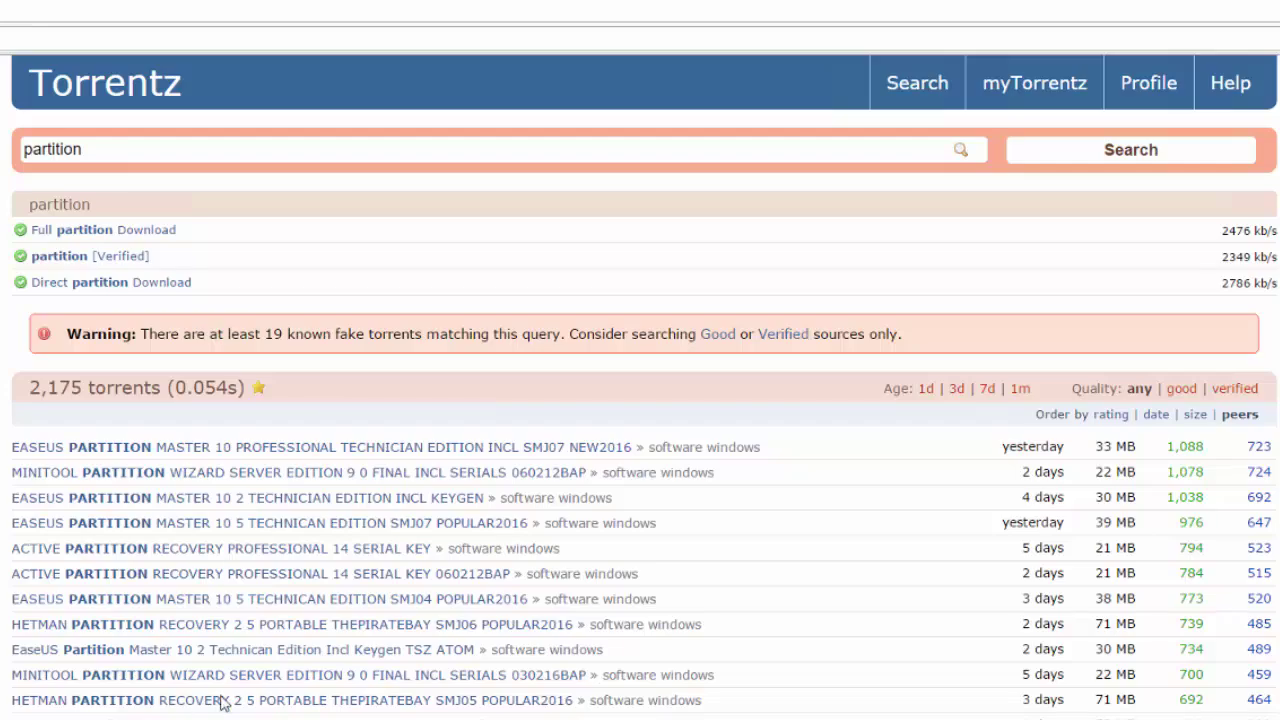
Browse the partition software results, view the EaseUS Partition Master 10.5 SMJ07 entry, and check the seed count of AOMEI Partition Assistant Technician Edition 6.0.
{"action": "scroll", "coordinate": [223, 700], "scroll_direction": "down", "scroll_amount": 10}
{"action": "scroll", "coordinate": [175, 603], "scroll_direction": "up", "scroll_amount": 10}
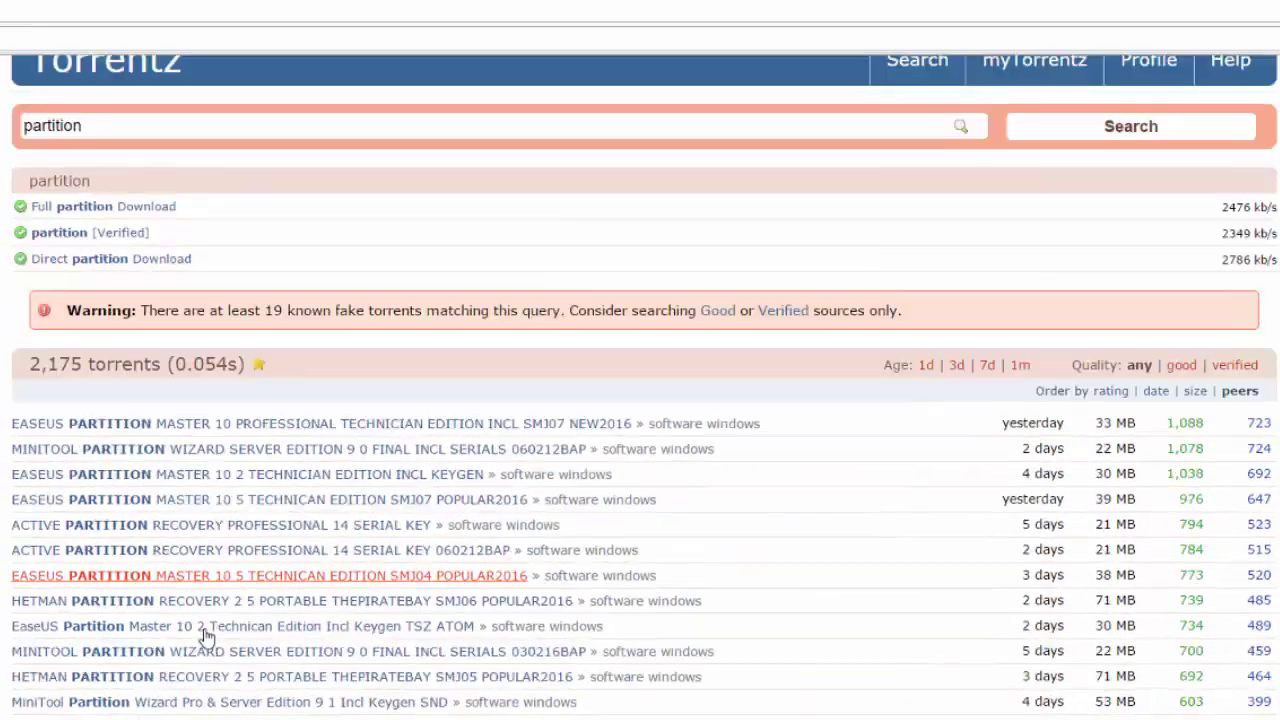
{"action": "scroll", "coordinate": [1213, 557], "scroll_direction": "down", "scroll_amount": 5}
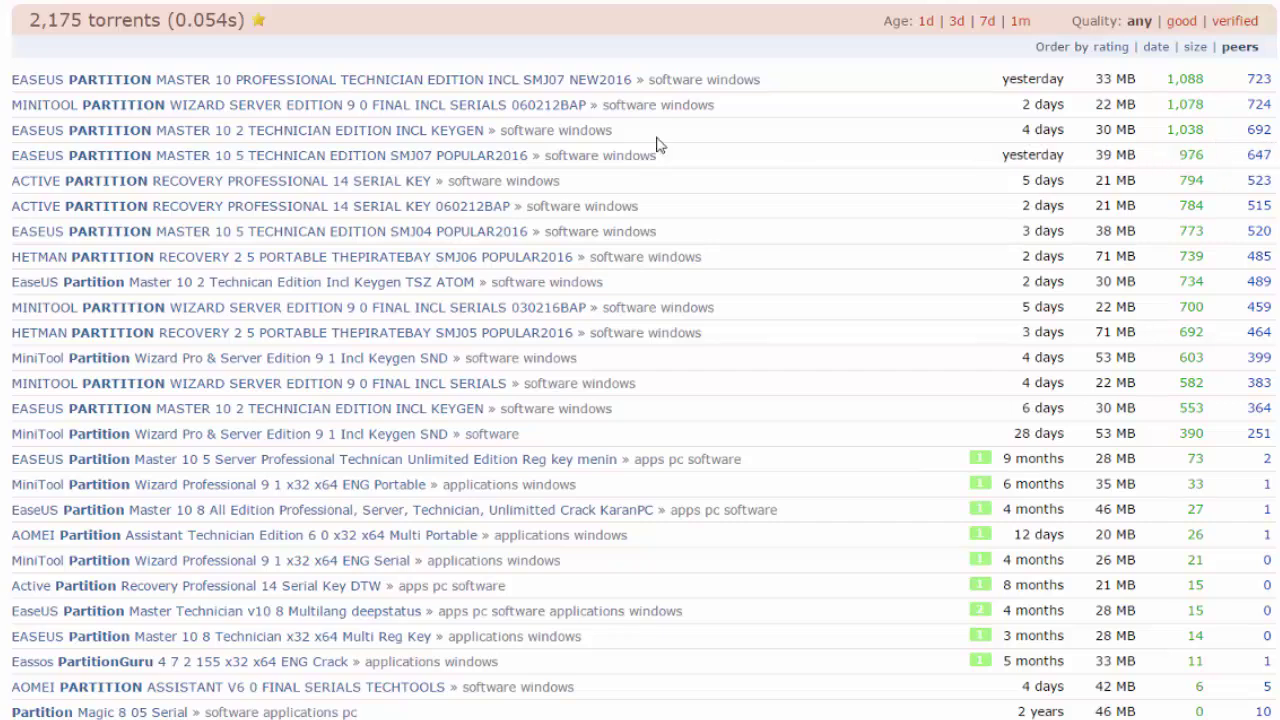
{"action": "left_click", "coordinate": [120, 158]}
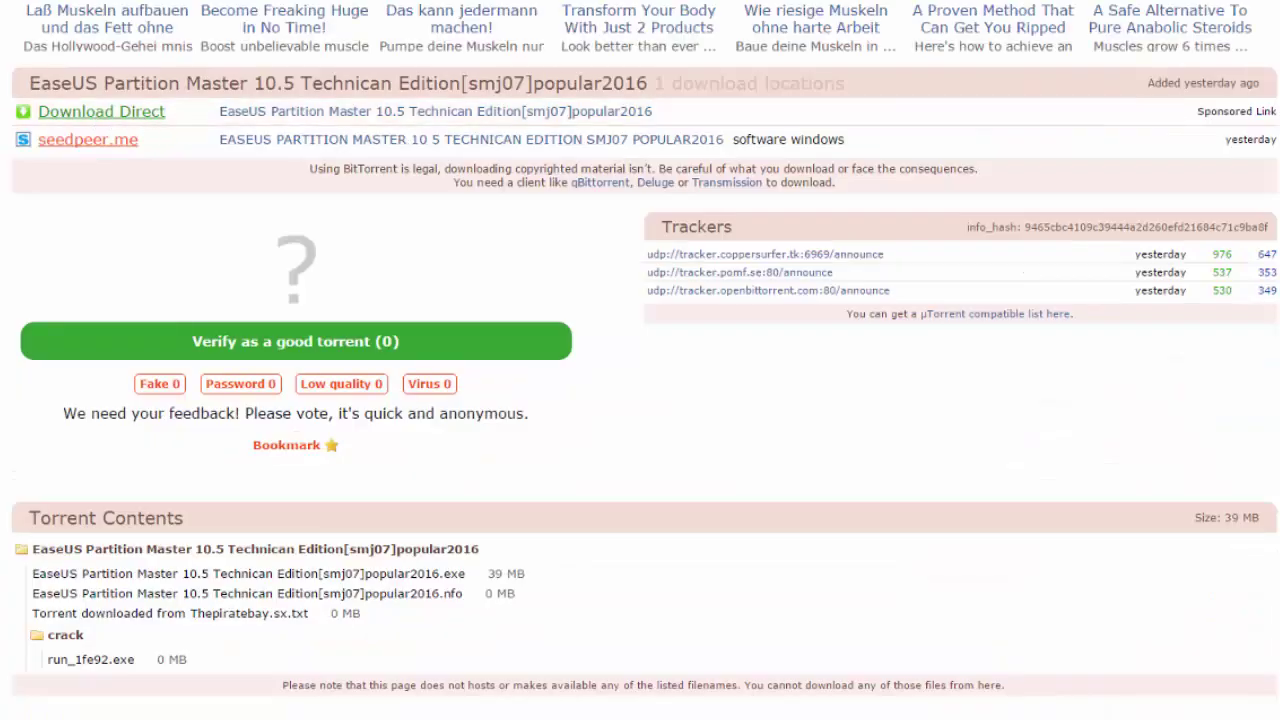
{"action": "key", "text": "alt+Left"}
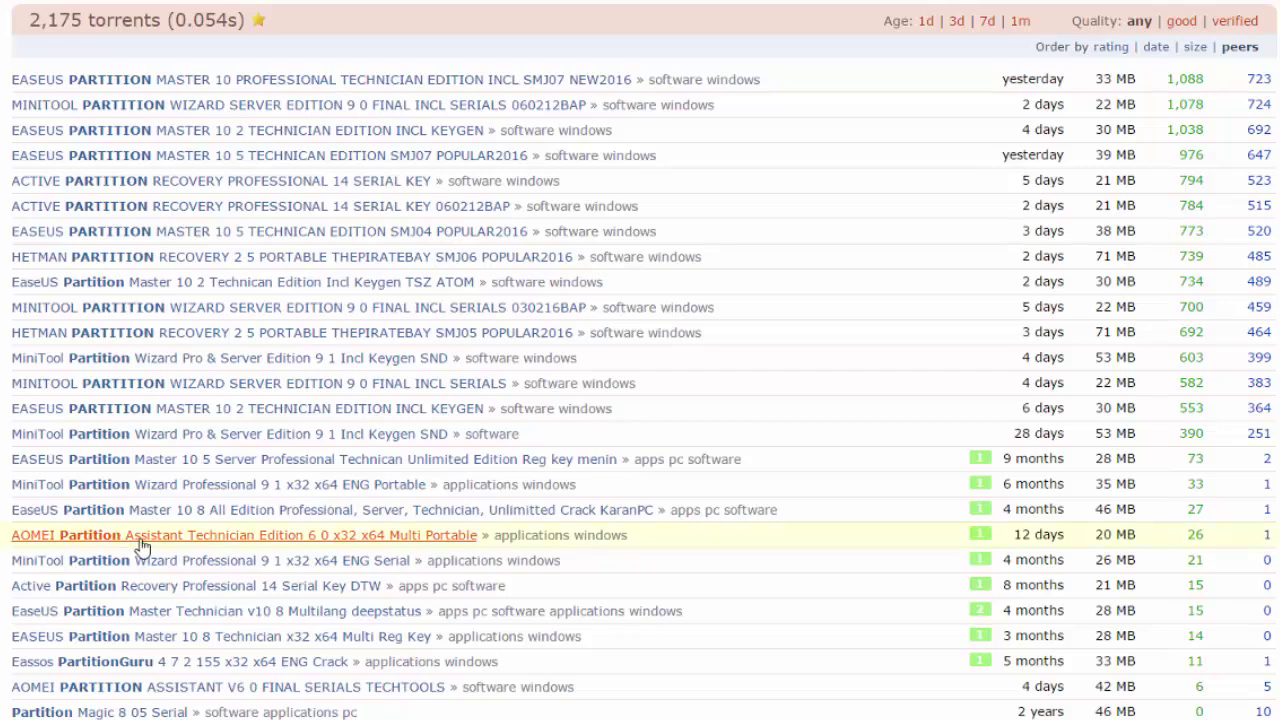
{"action": "double_click", "coordinate": [1203, 534]}
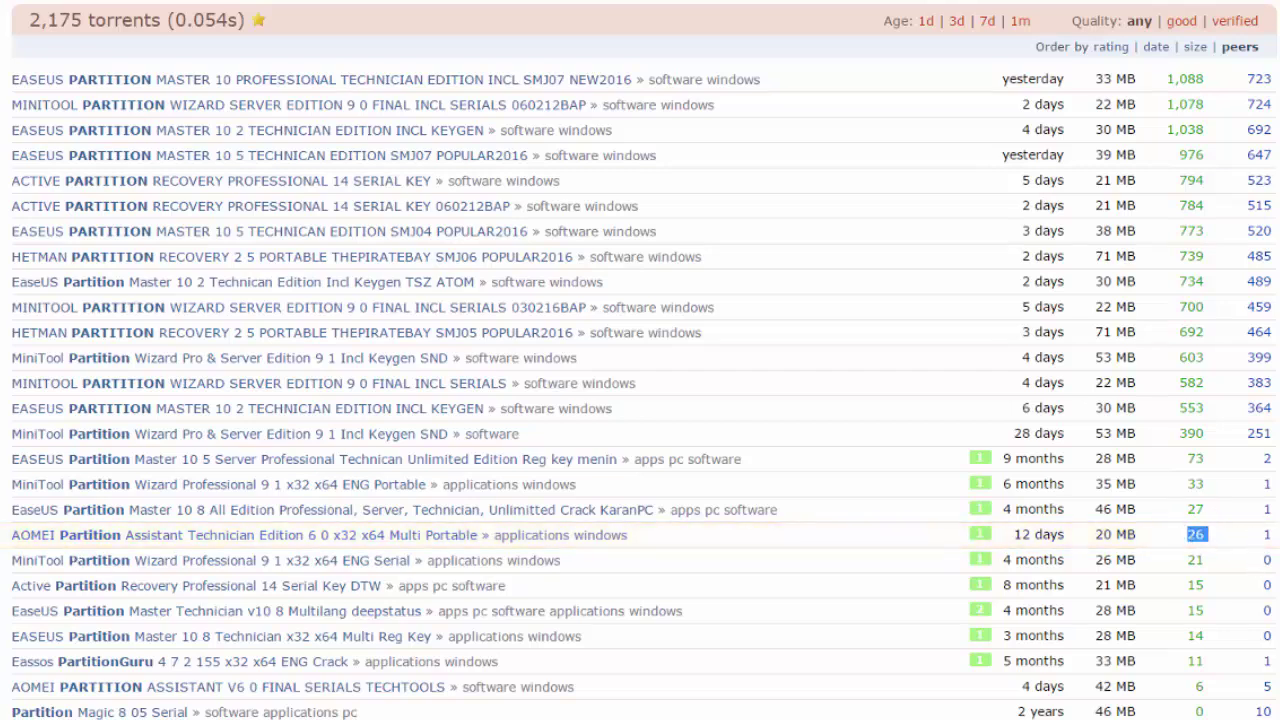
{"action": "left_click", "coordinate": [1203, 534]}
Add the AOMEI Partition Assistant Technician Edition 6.0 portable torrent to µTorrent through the monova.org magnet link, keeping the default save options.
{"action": "left_click", "coordinate": [171, 536]}
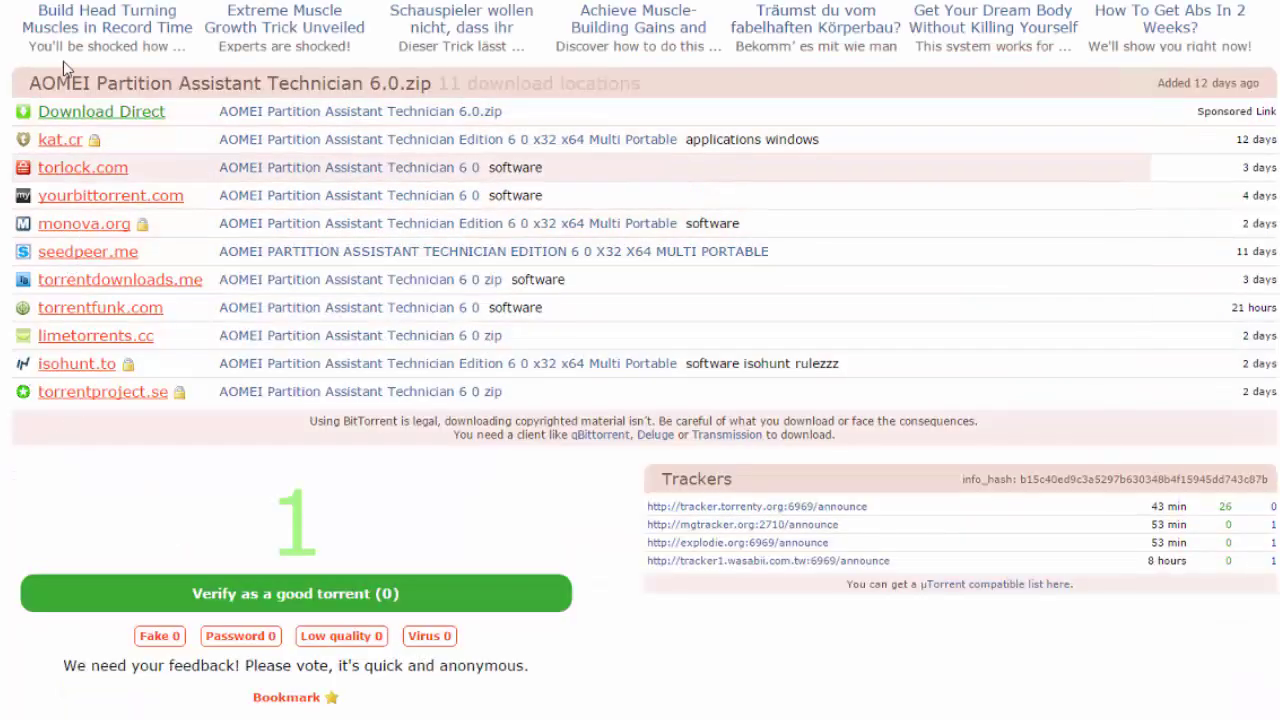
{"action": "left_click", "coordinate": [60, 225]}
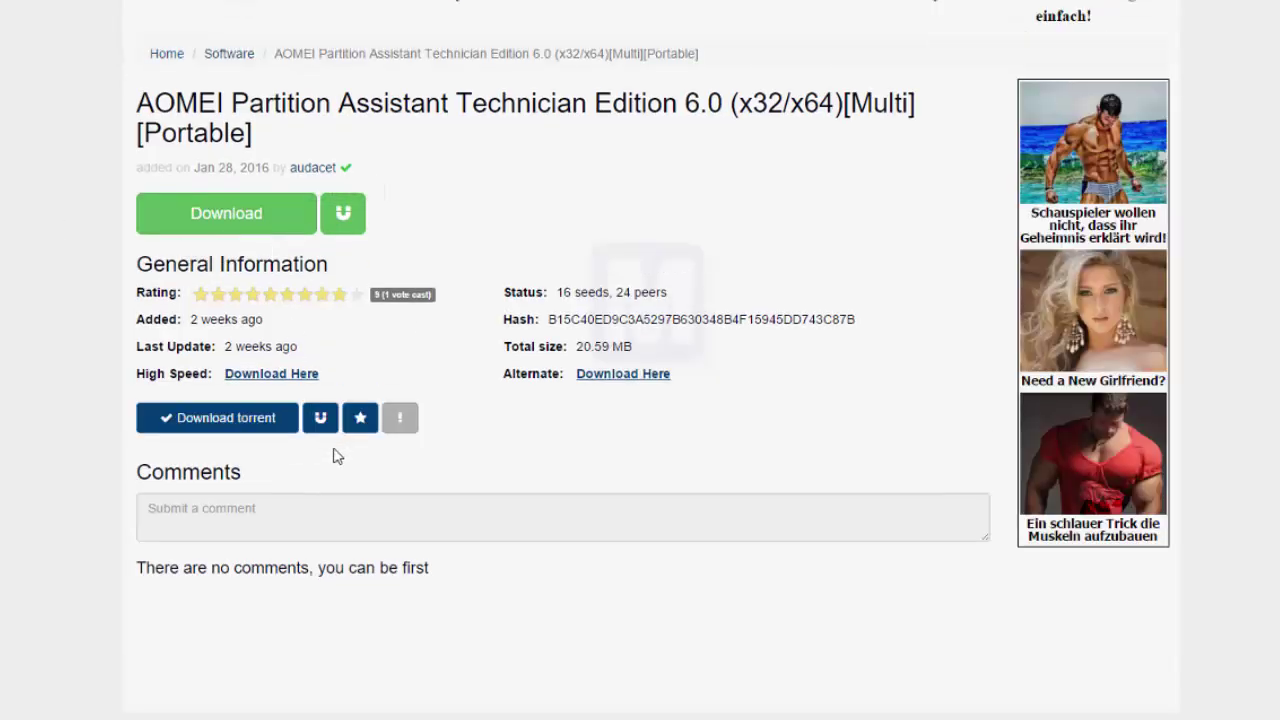
{"action": "left_click", "coordinate": [320, 424]}
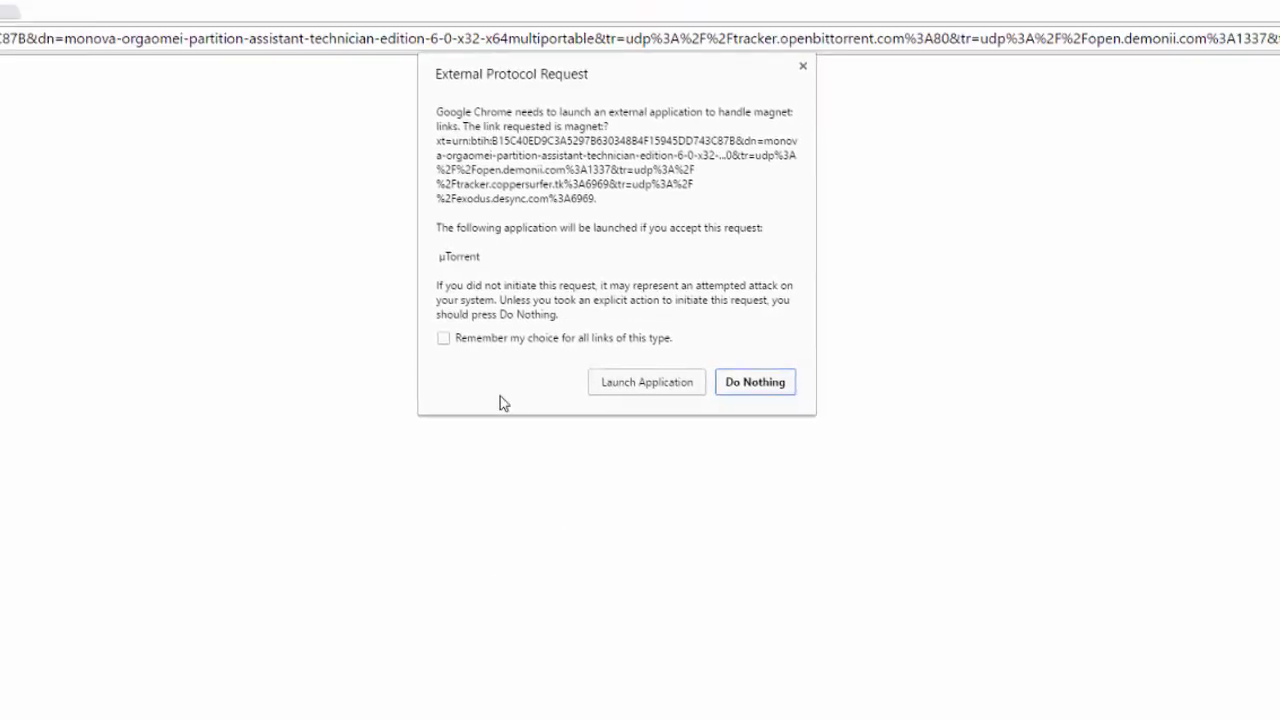
{"action": "left_click", "coordinate": [613, 386]}
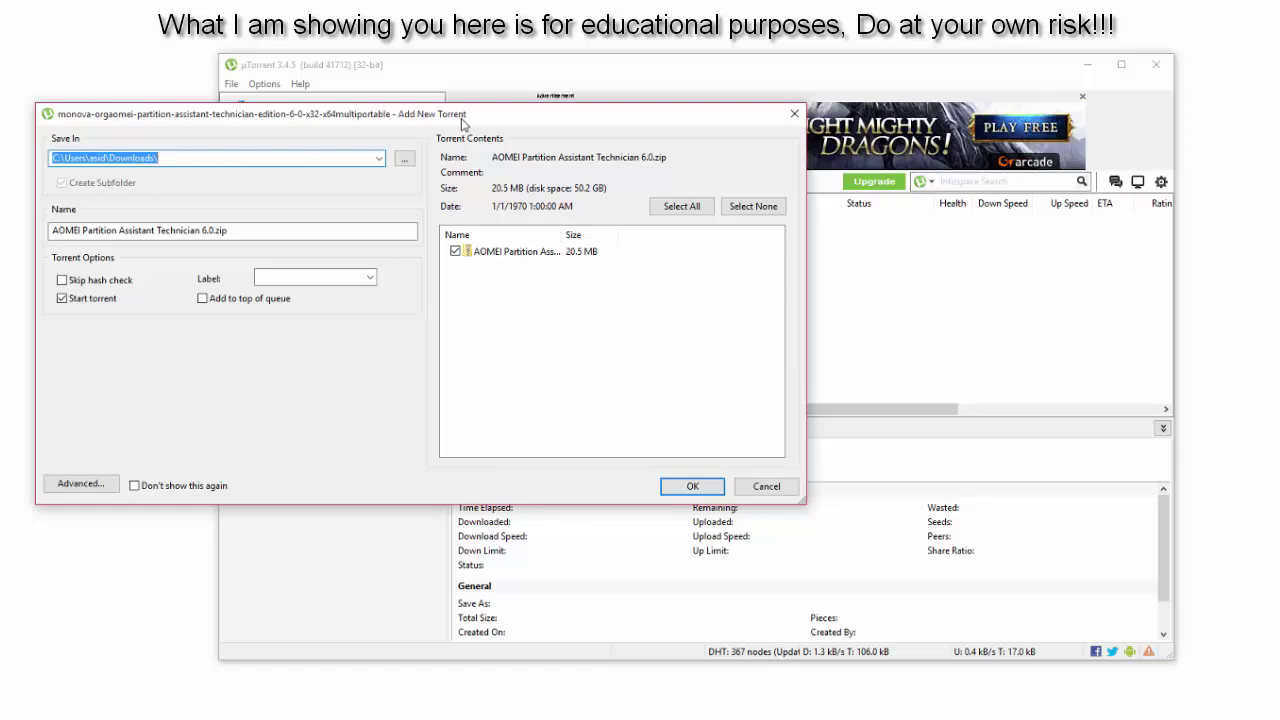
{"action": "left_click", "coordinate": [696, 488]}
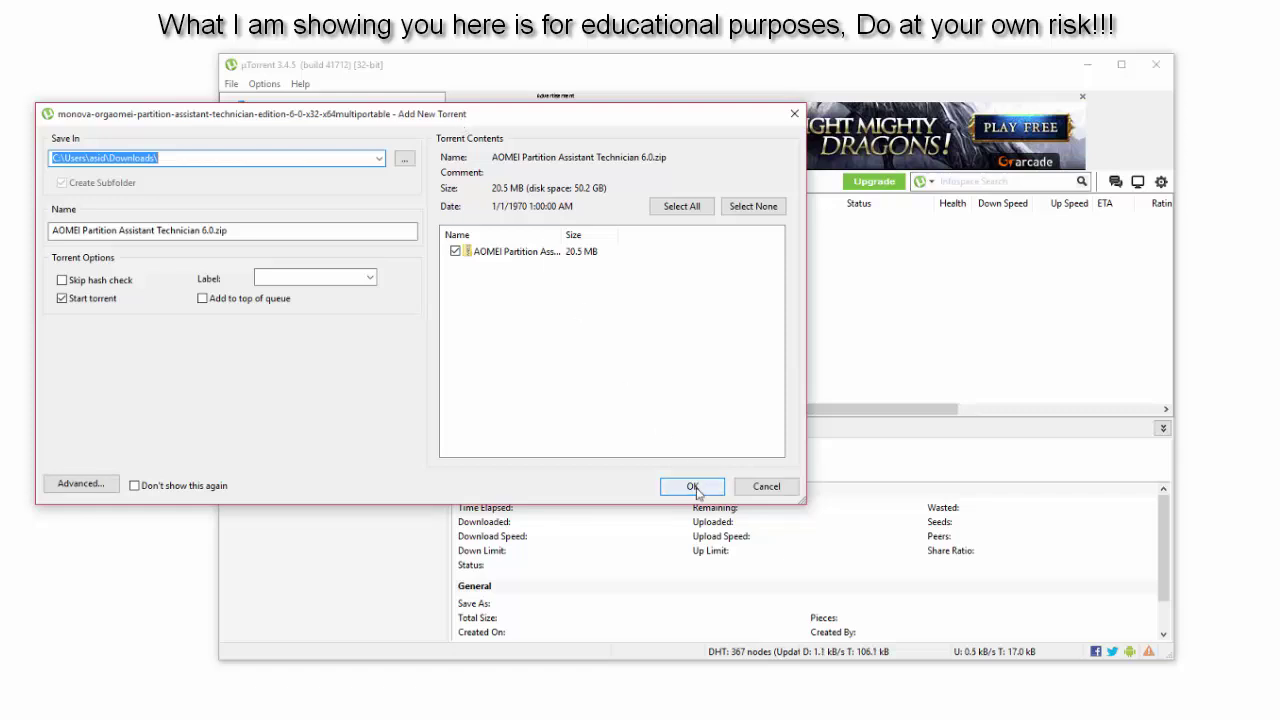
Set the upload speed list in the UI Extras preferences to 1 and save the preferences.
{"action": "left_click", "coordinate": [265, 86]}
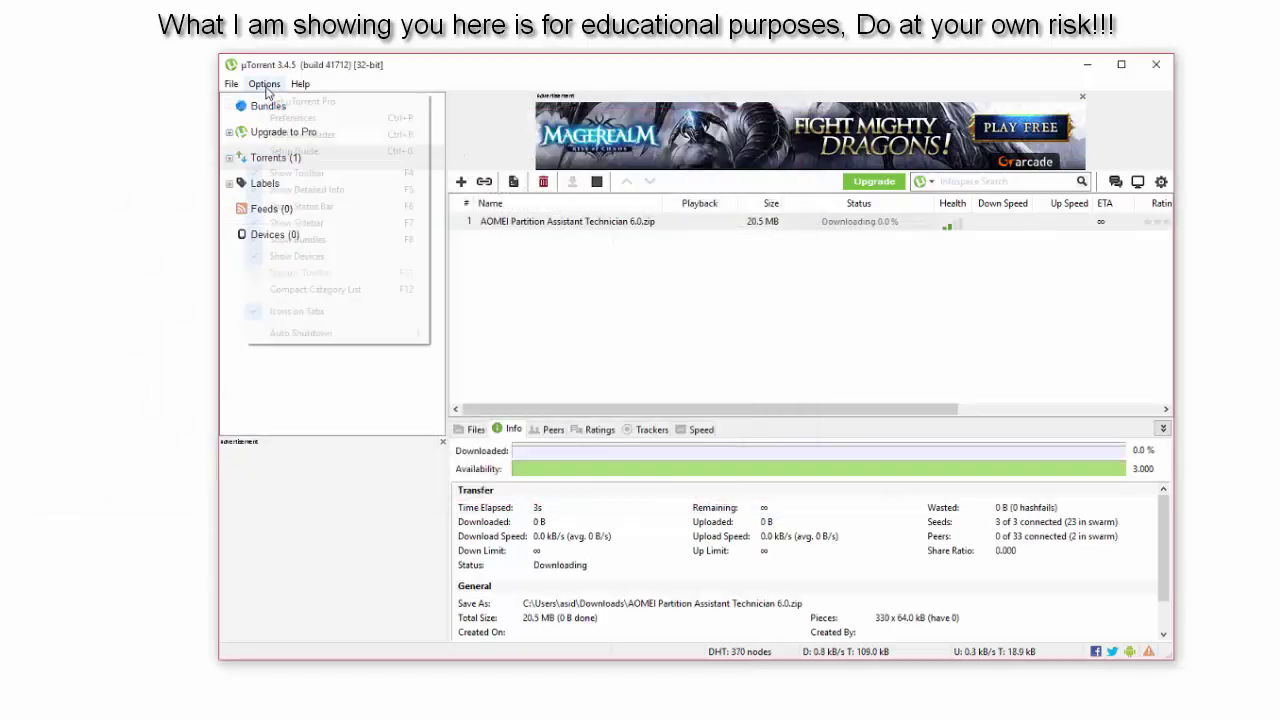
{"action": "left_click", "coordinate": [309, 119]}
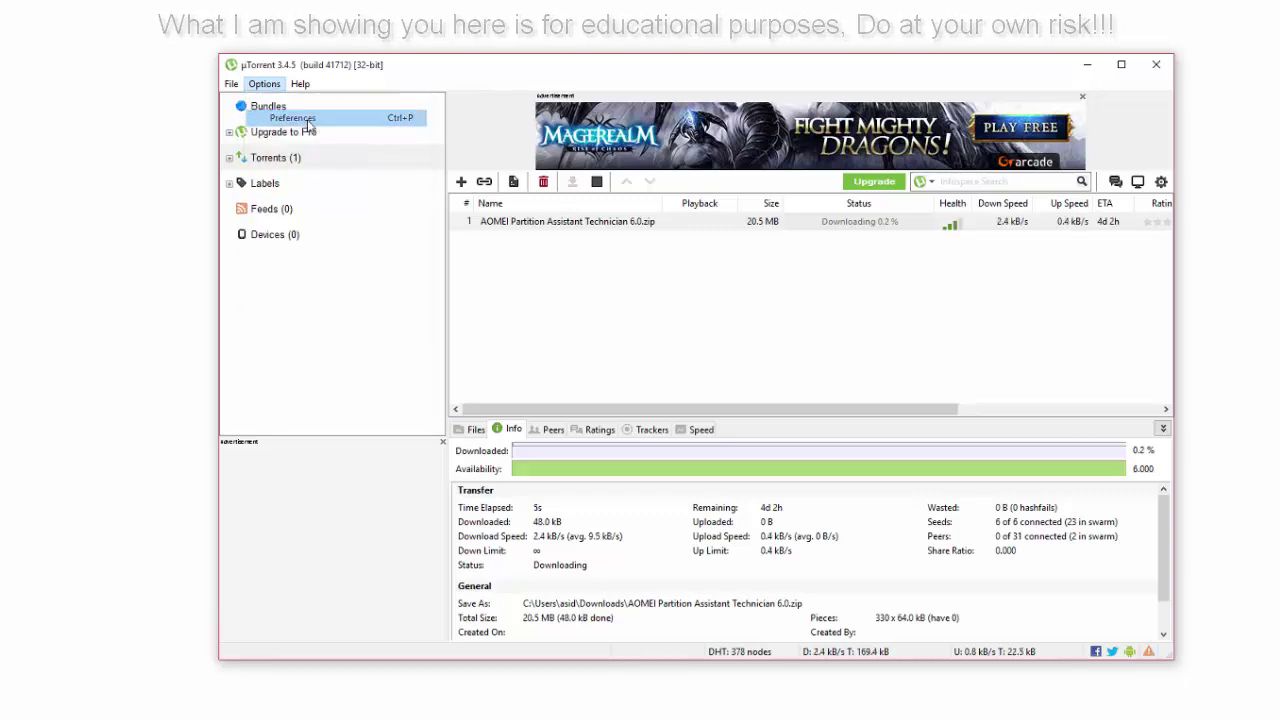
{"action": "left_click", "coordinate": [464, 384]}
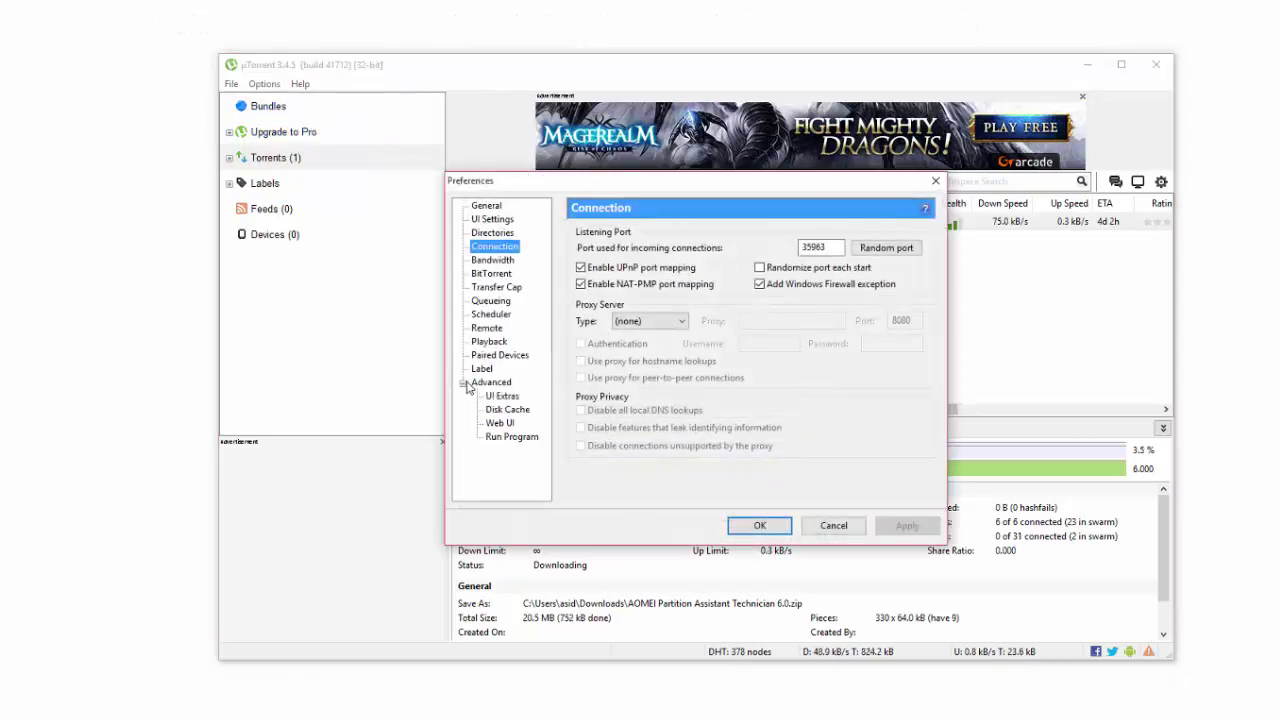
{"action": "left_click", "coordinate": [502, 397]}
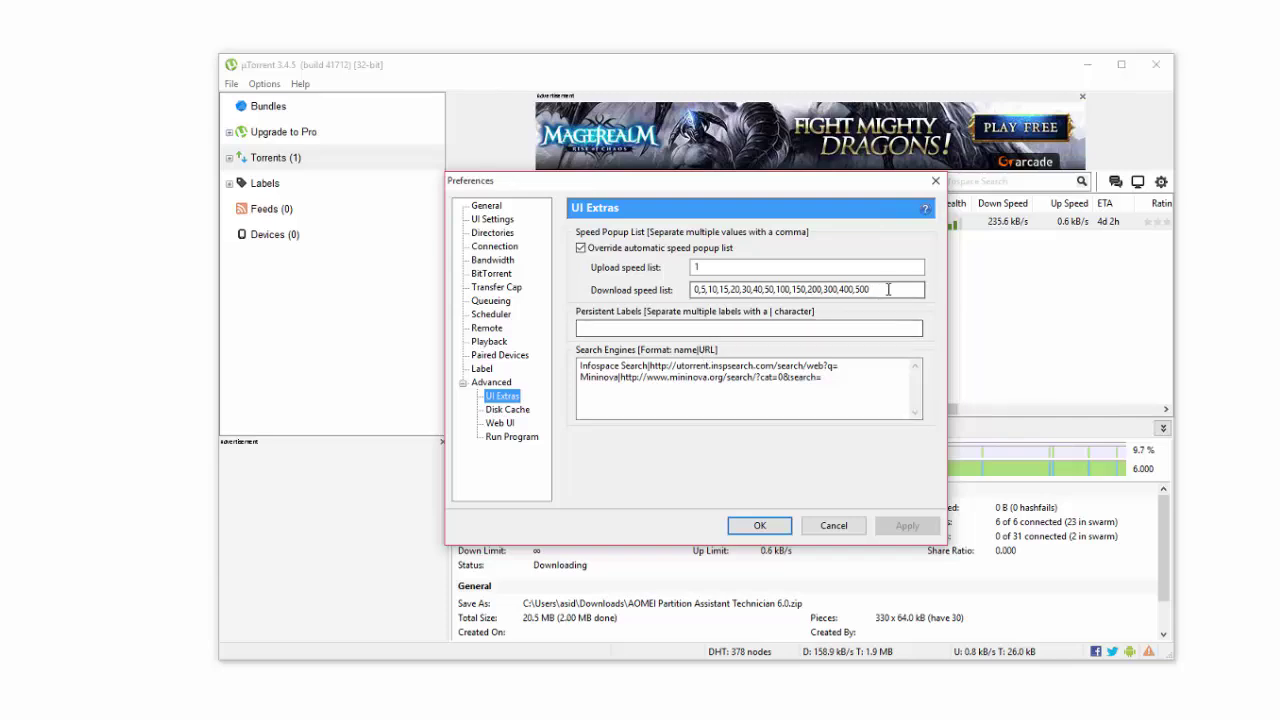
{"action": "left_click", "coordinate": [886, 267]}
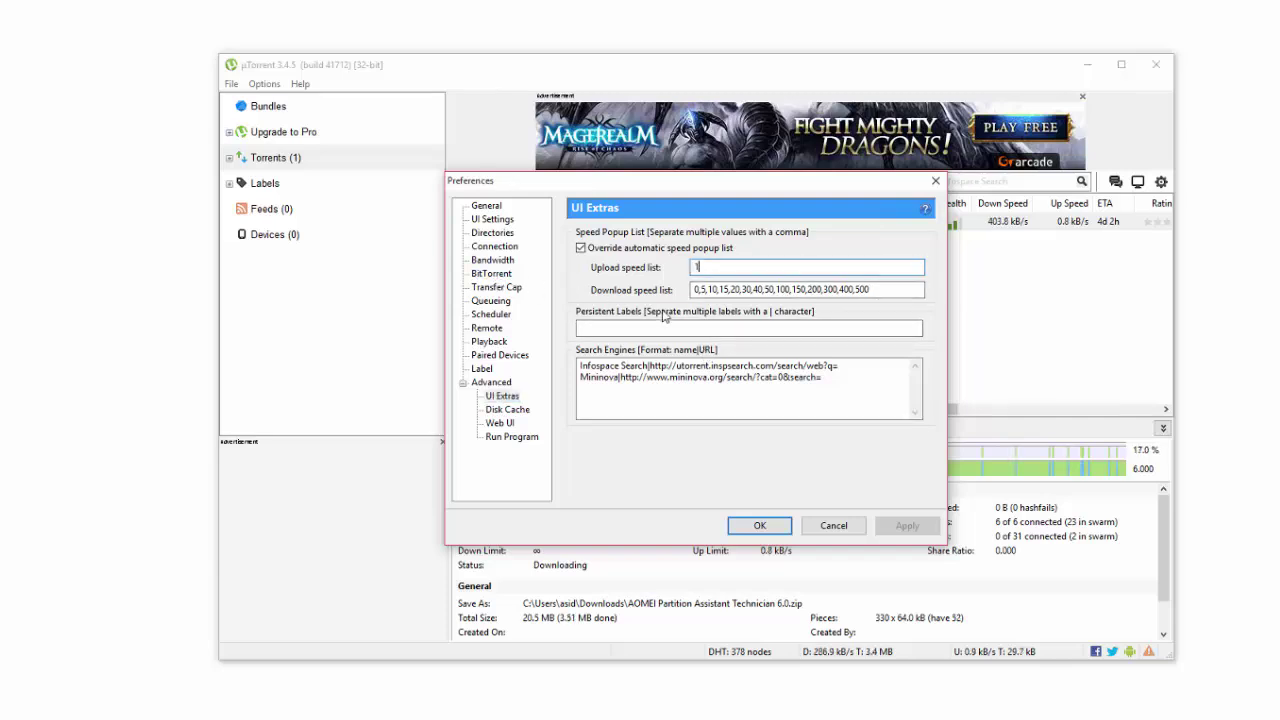
{"action": "type", "text": "1"}
{"action": "left_click", "coordinate": [905, 526]}
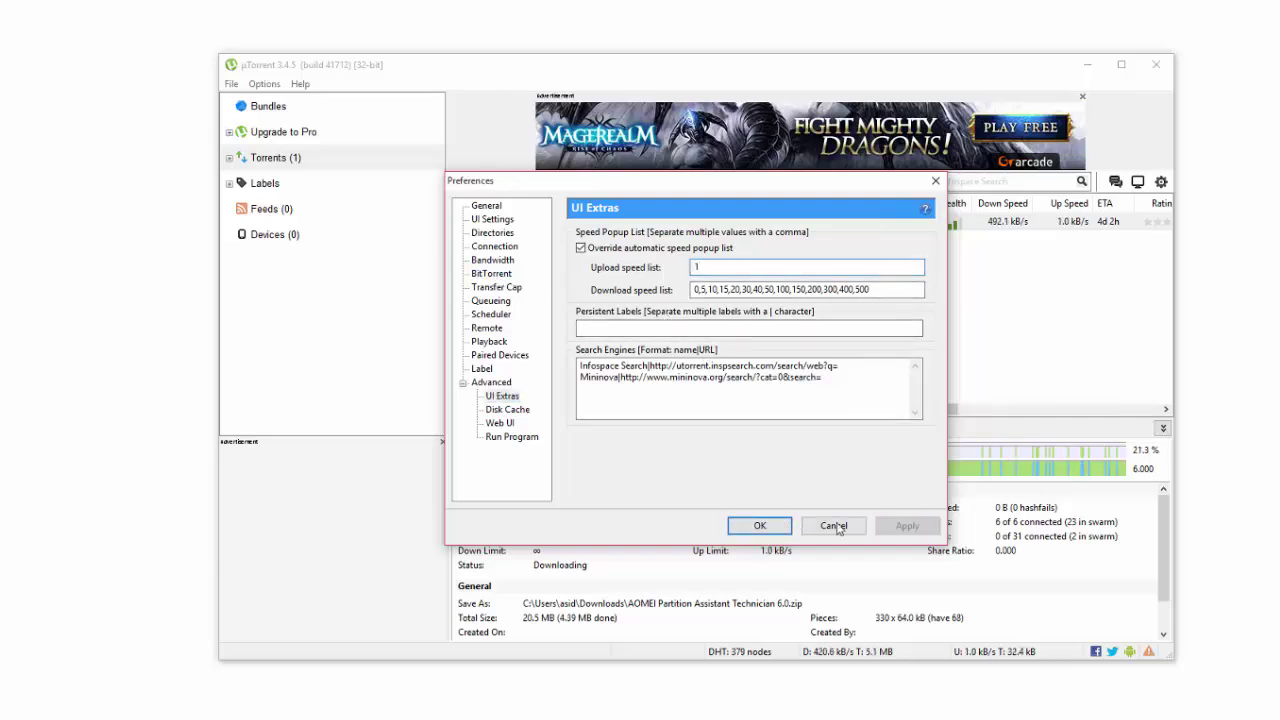
{"action": "left_click", "coordinate": [762, 526]}
Limit the upload speed of the AOMEI Partition Assistant Technician 6.0 torrent to 1 kB/s.
{"action": "right_click", "coordinate": [514, 226]}
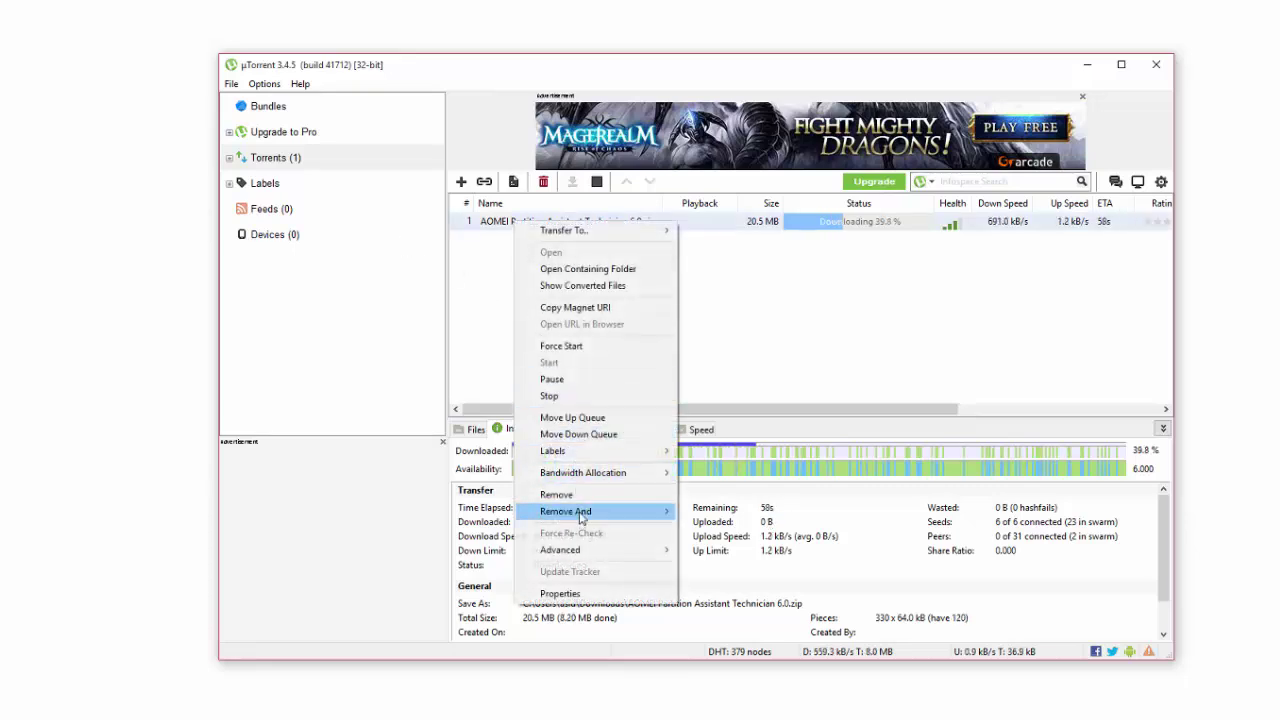
{"action": "mouse_move", "coordinate": [595, 473]}
{"action": "mouse_move", "coordinate": [740, 545]}
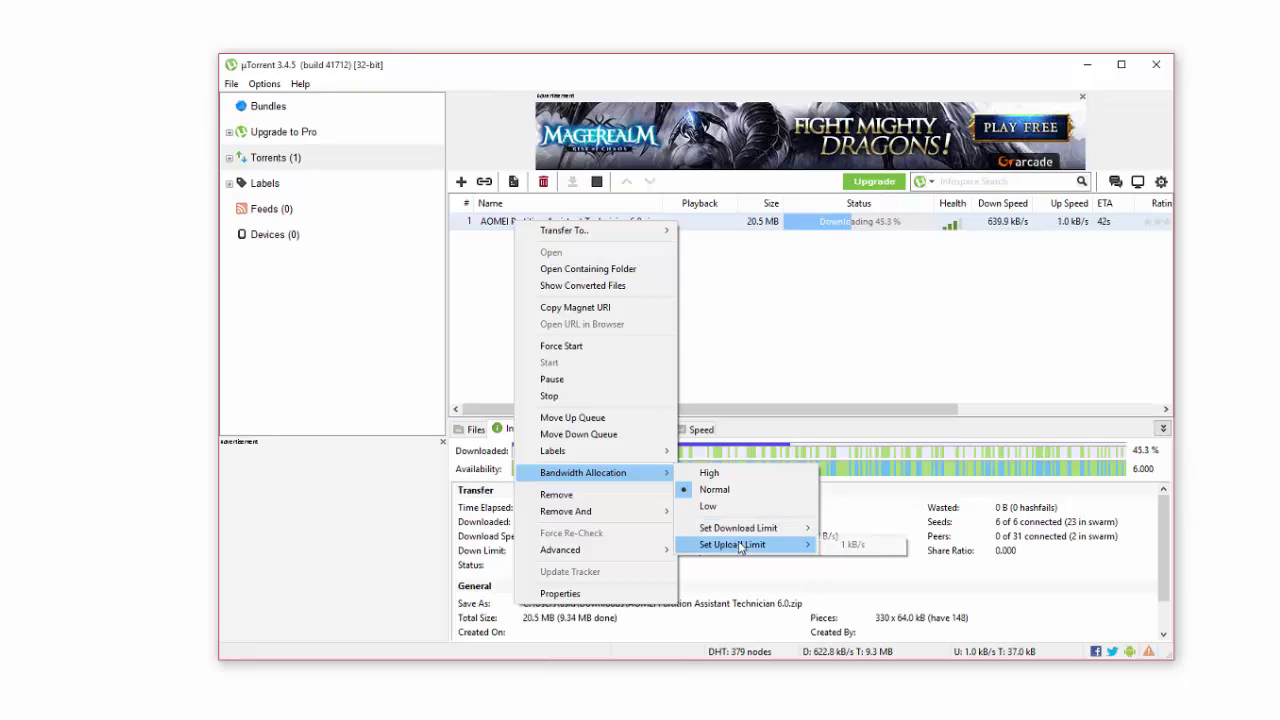
{"action": "left_click", "coordinate": [862, 546]}
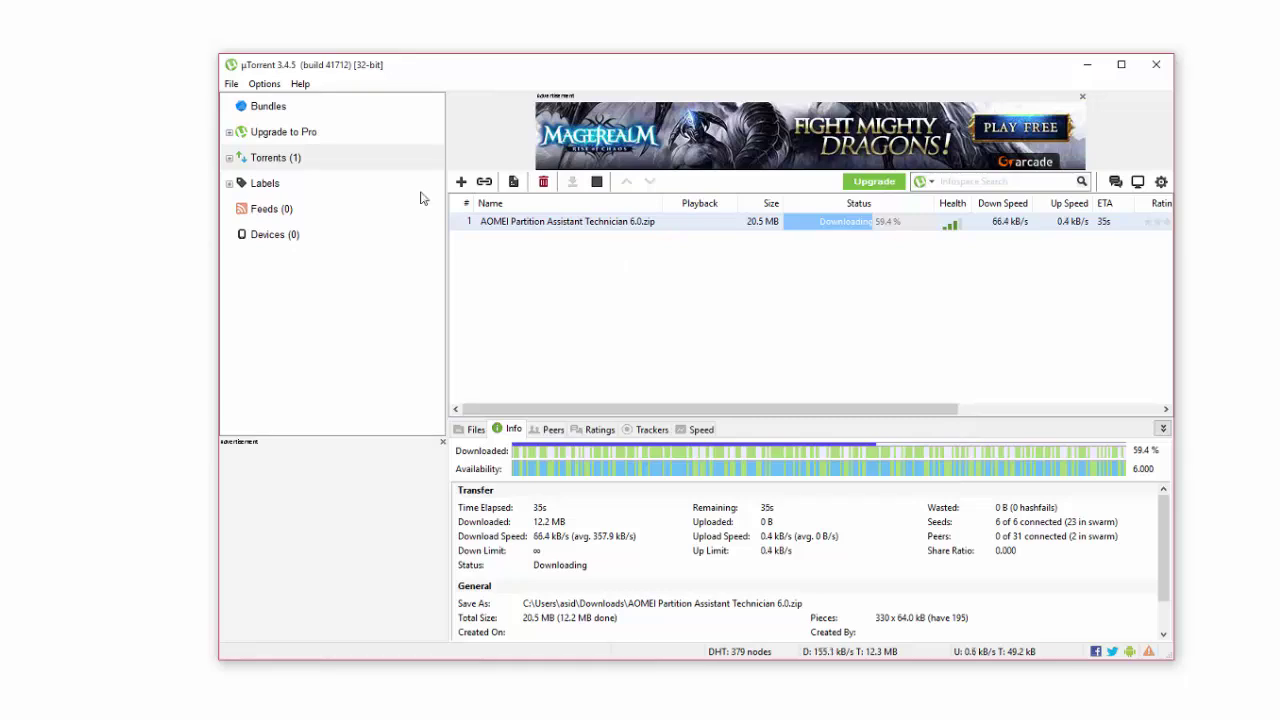
Set the port used for incoming connections to 60000 in the Connection preferences and save the change.
{"action": "left_click", "coordinate": [265, 86]}
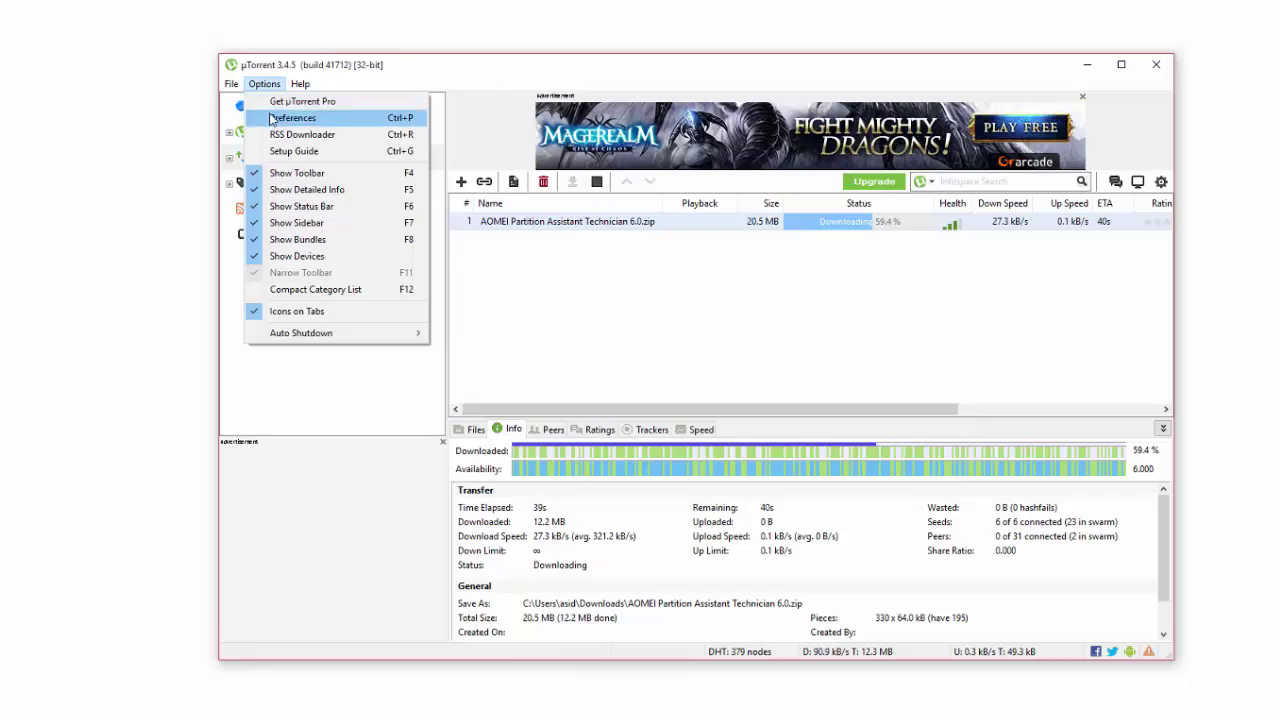
{"action": "left_click", "coordinate": [272, 118]}
{"action": "left_click", "coordinate": [493, 236]}
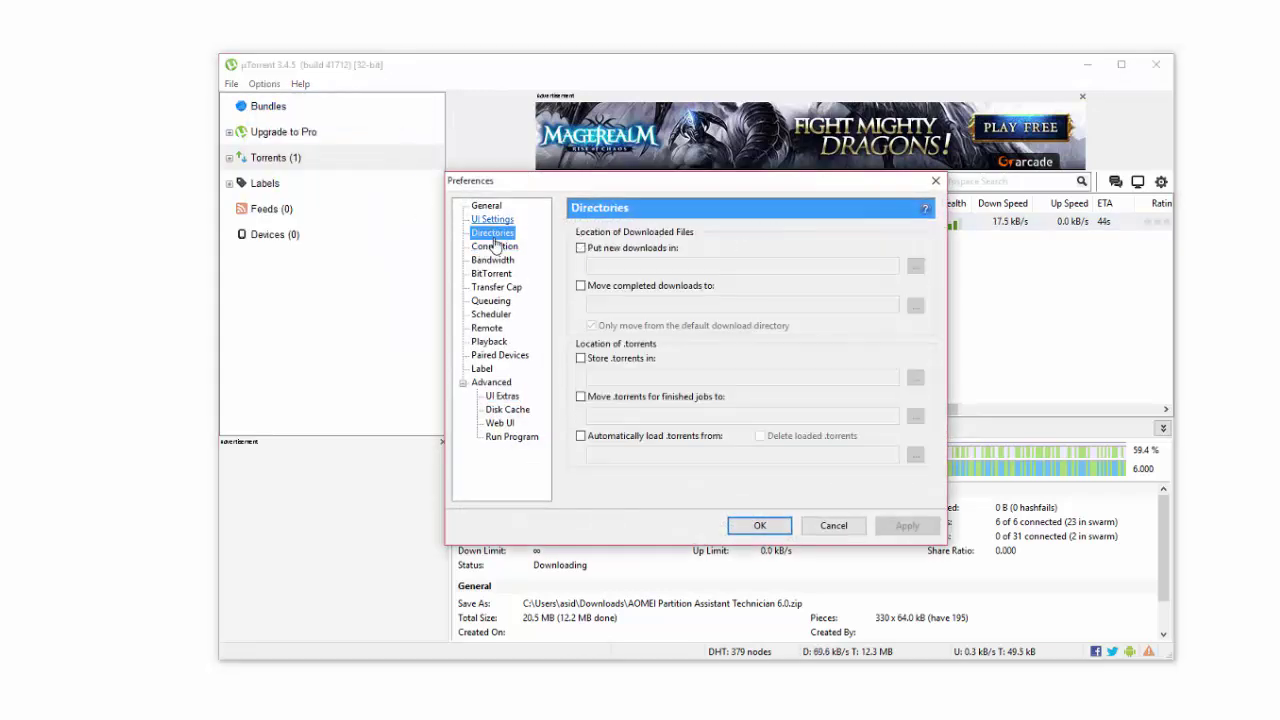
{"action": "left_click", "coordinate": [494, 246]}
{"action": "left_click", "coordinate": [905, 247]}
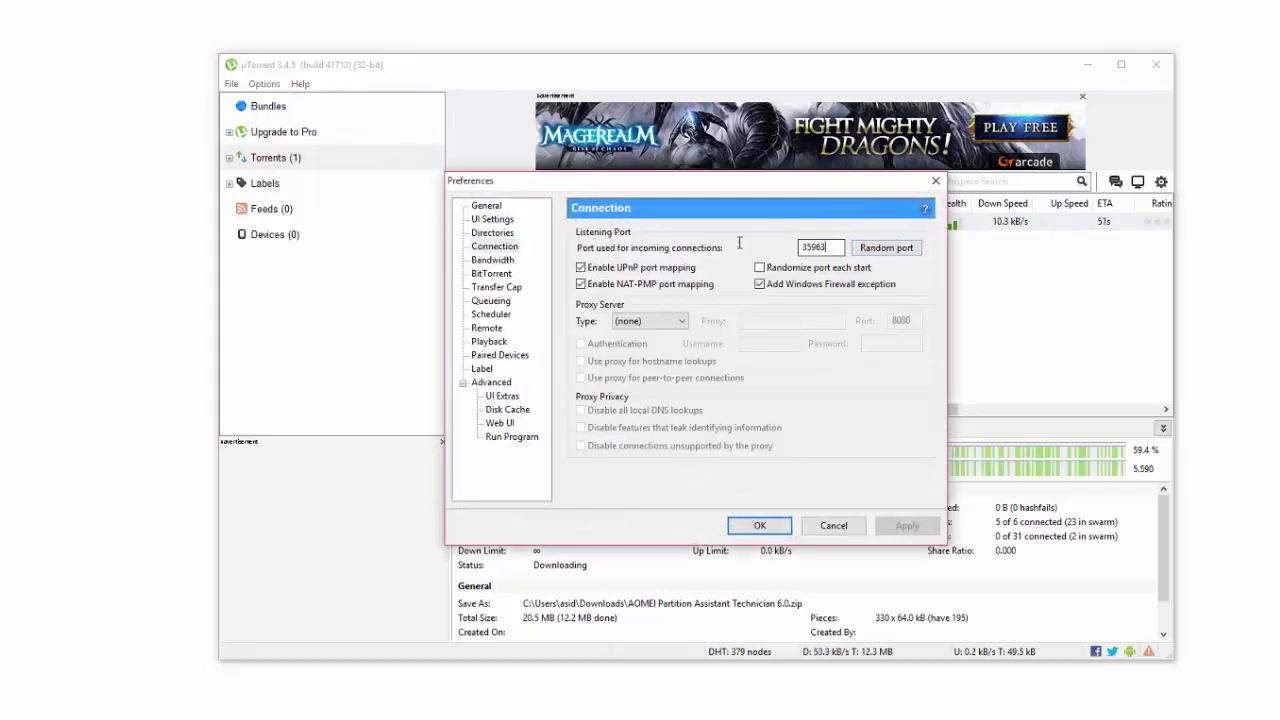
{"action": "left_click_drag", "start_coordinate": [836, 248], "coordinate": [796, 256]}
{"action": "type", "text": "60000"}
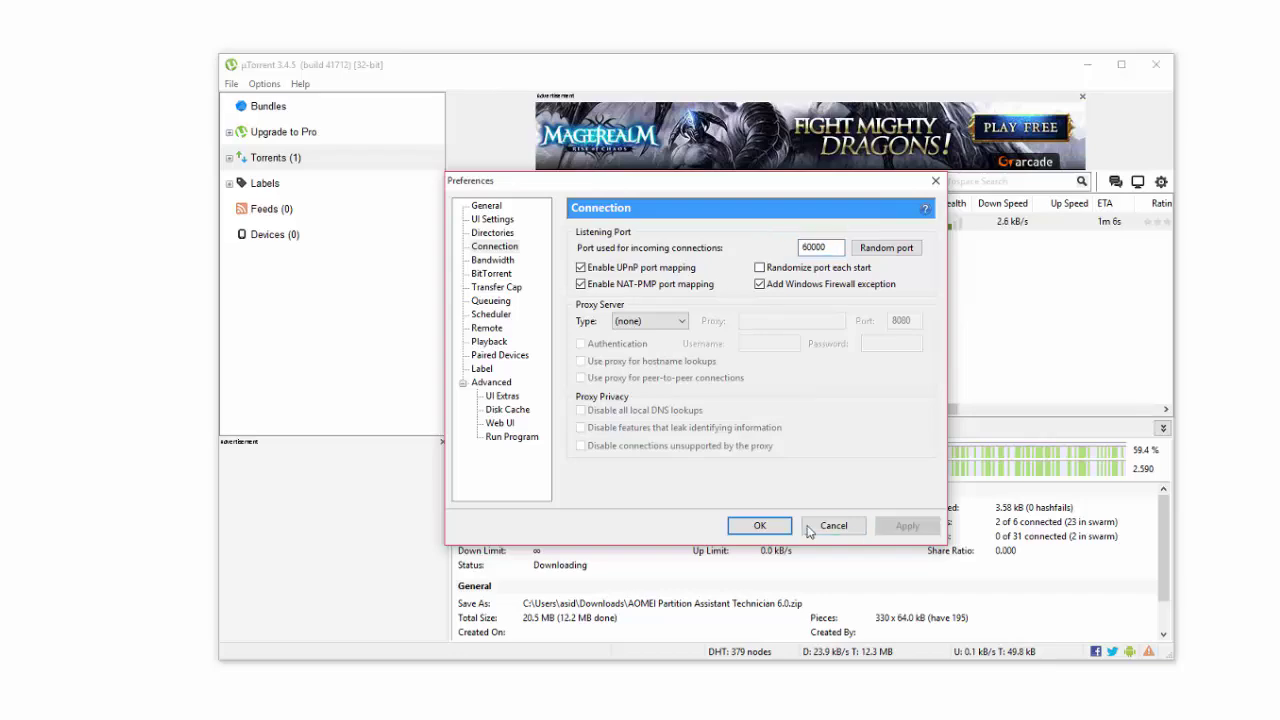
{"action": "left_click", "coordinate": [760, 525]}
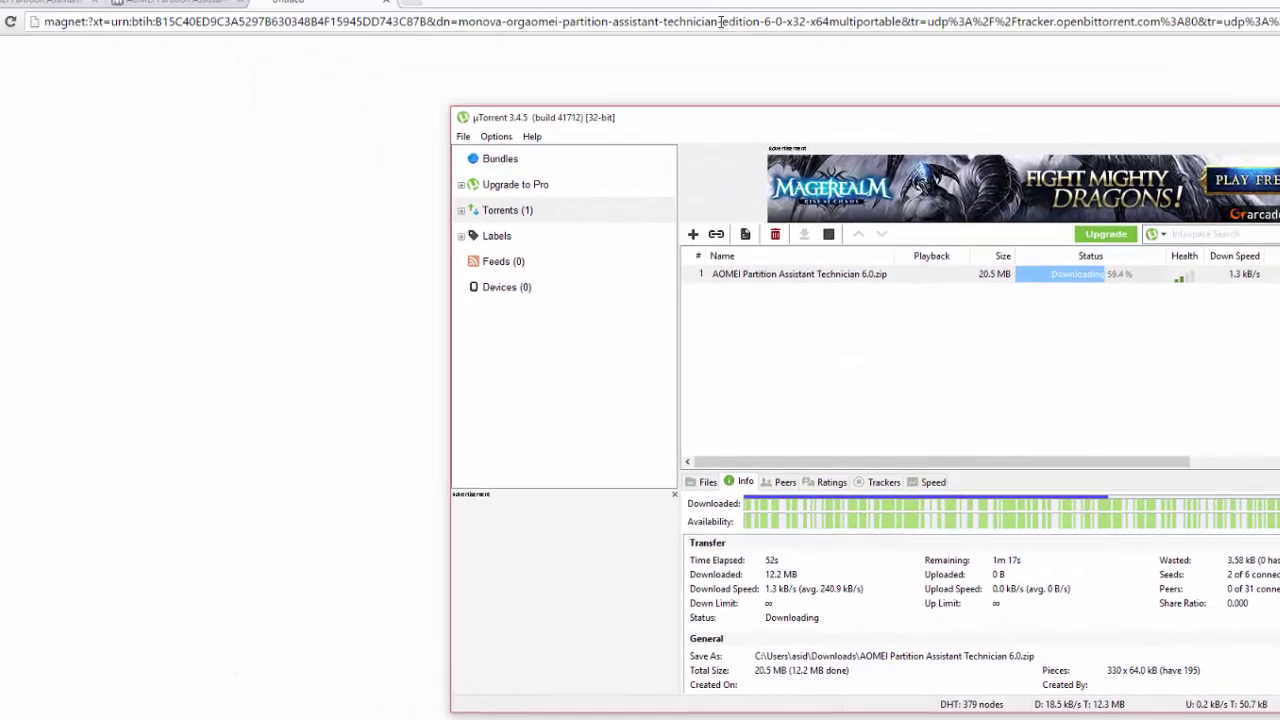
Switch to the web browser and look up "portforward" to open the Port Forward website.
{"action": "left_click", "coordinate": [720, 21]}
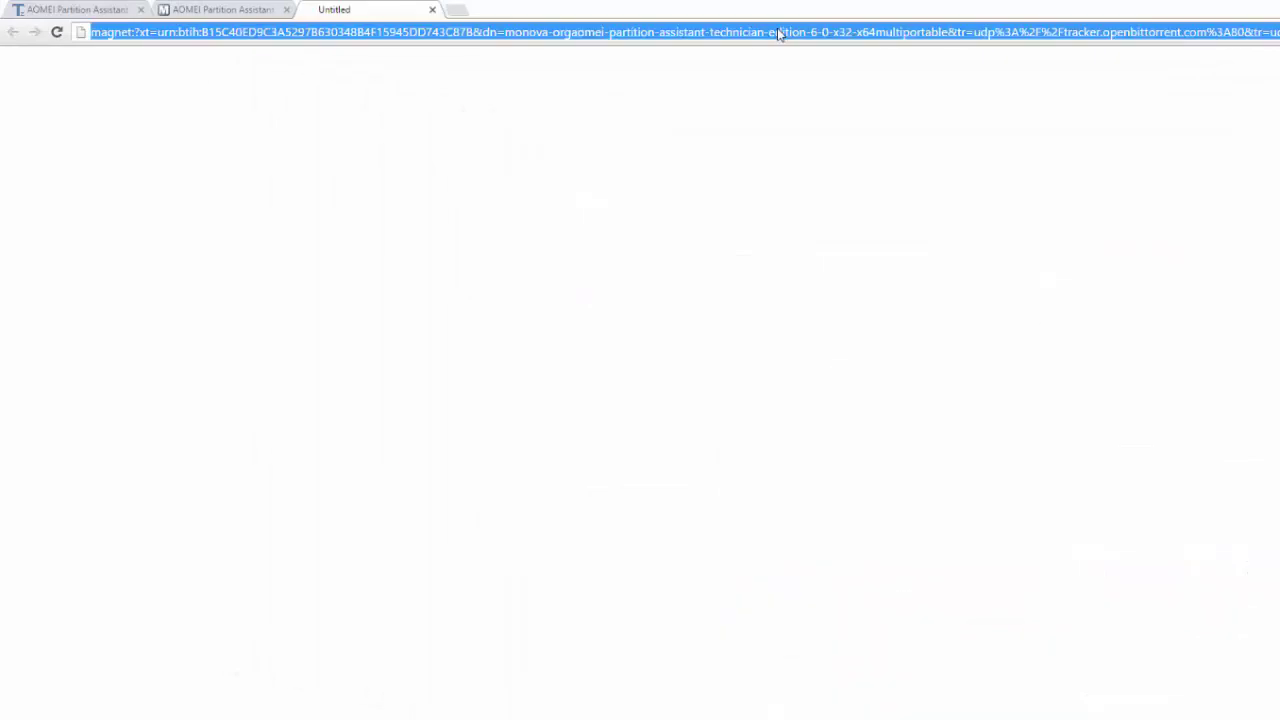
{"action": "type", "text": "port"}
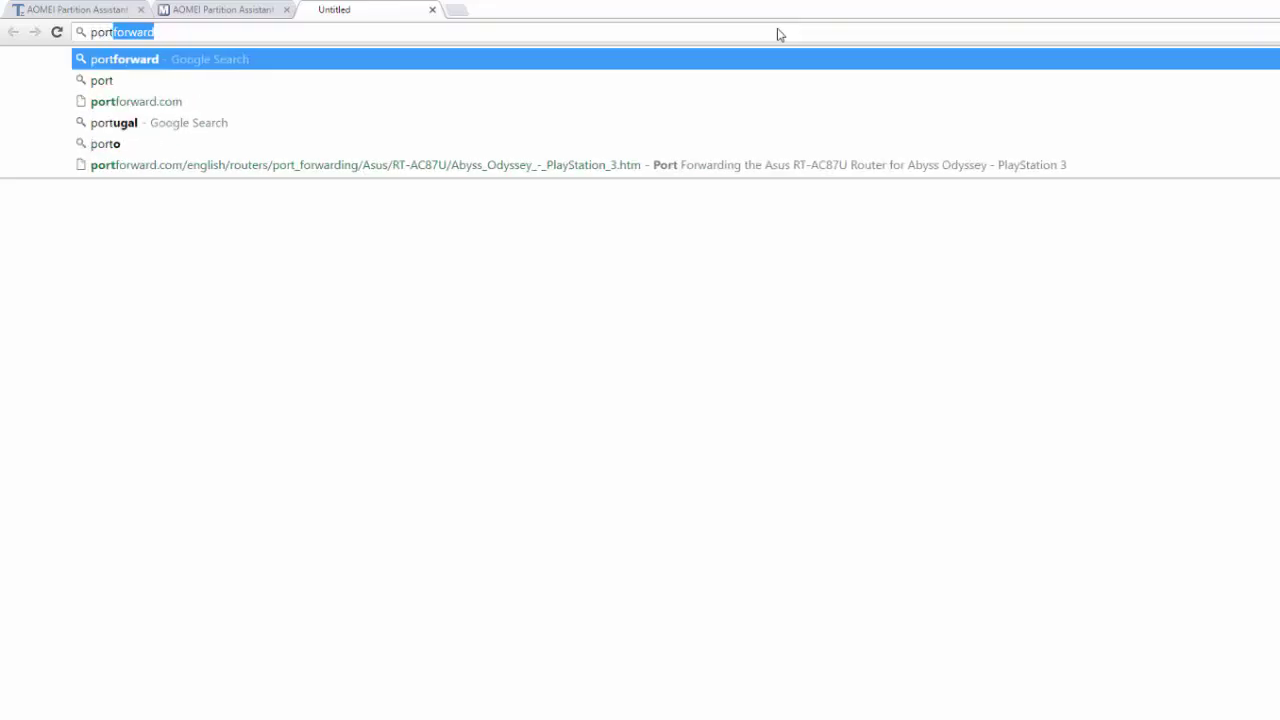
{"action": "type", "text": "forward"}
{"action": "key", "text": "Return"}
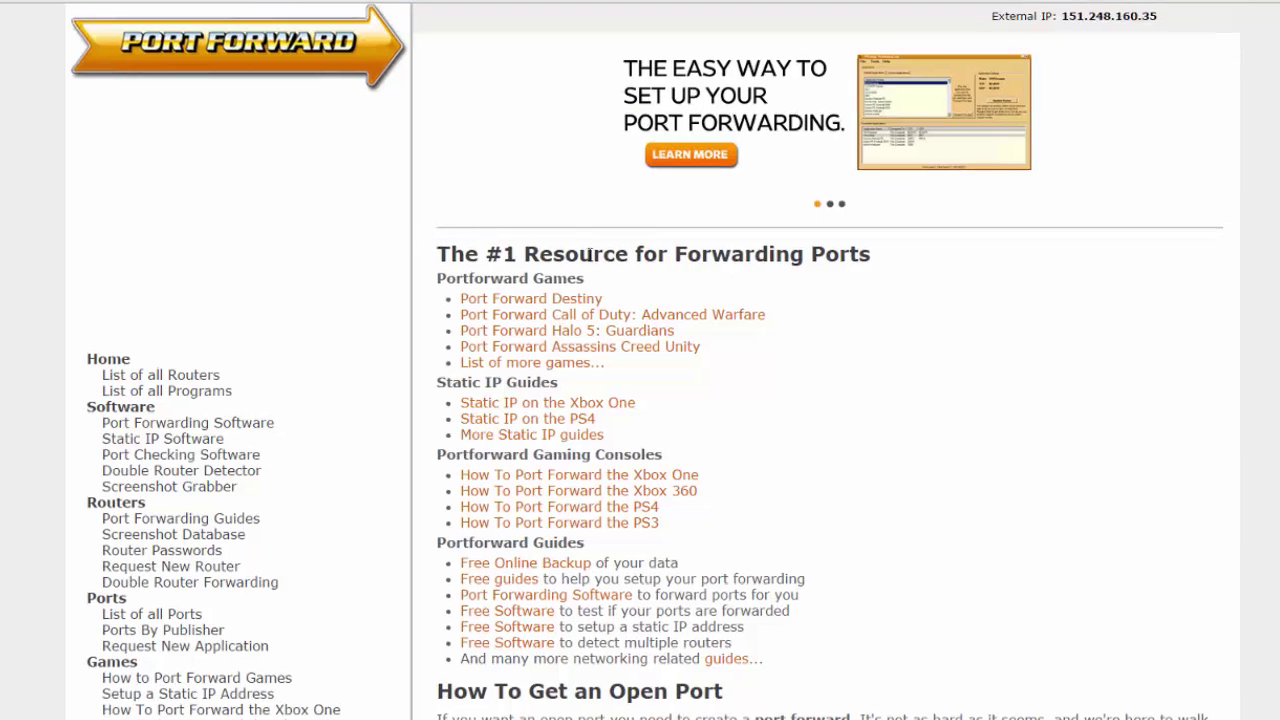
Open the list of all routers, find "asus" on the page and open the Asus router list.
{"action": "left_click", "coordinate": [191, 375]}
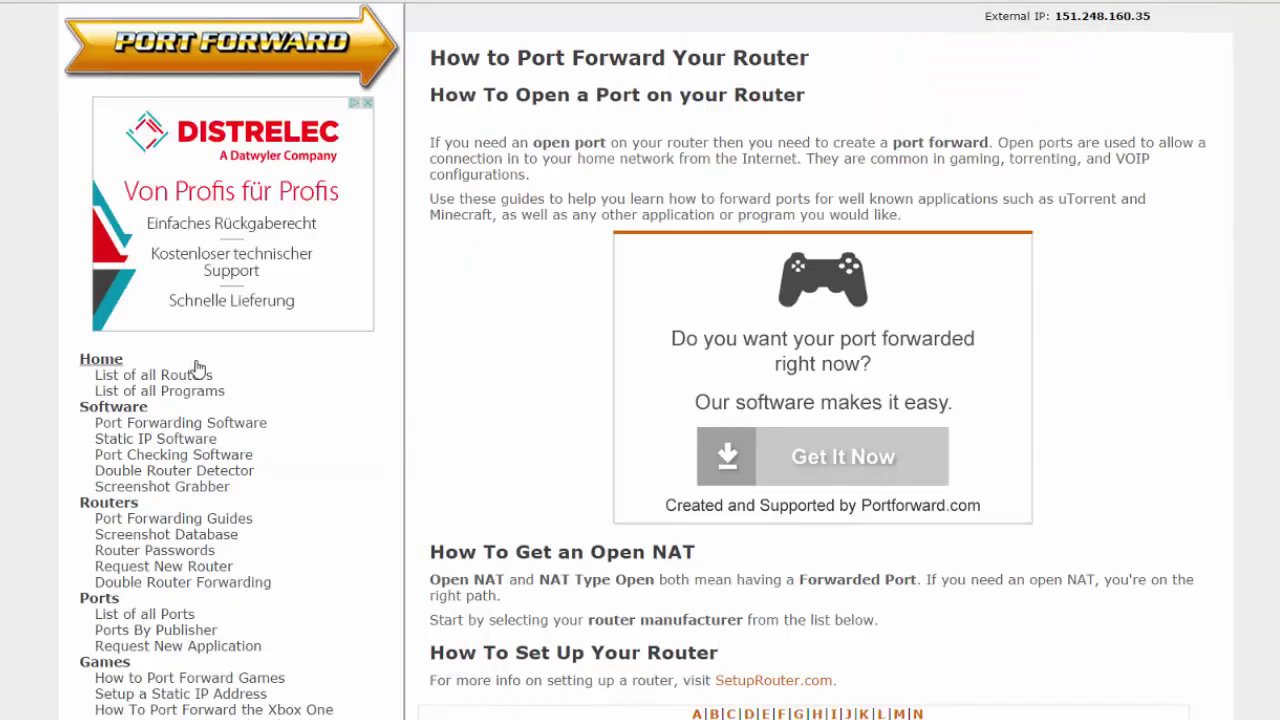
{"action": "type", "text": "asus"}
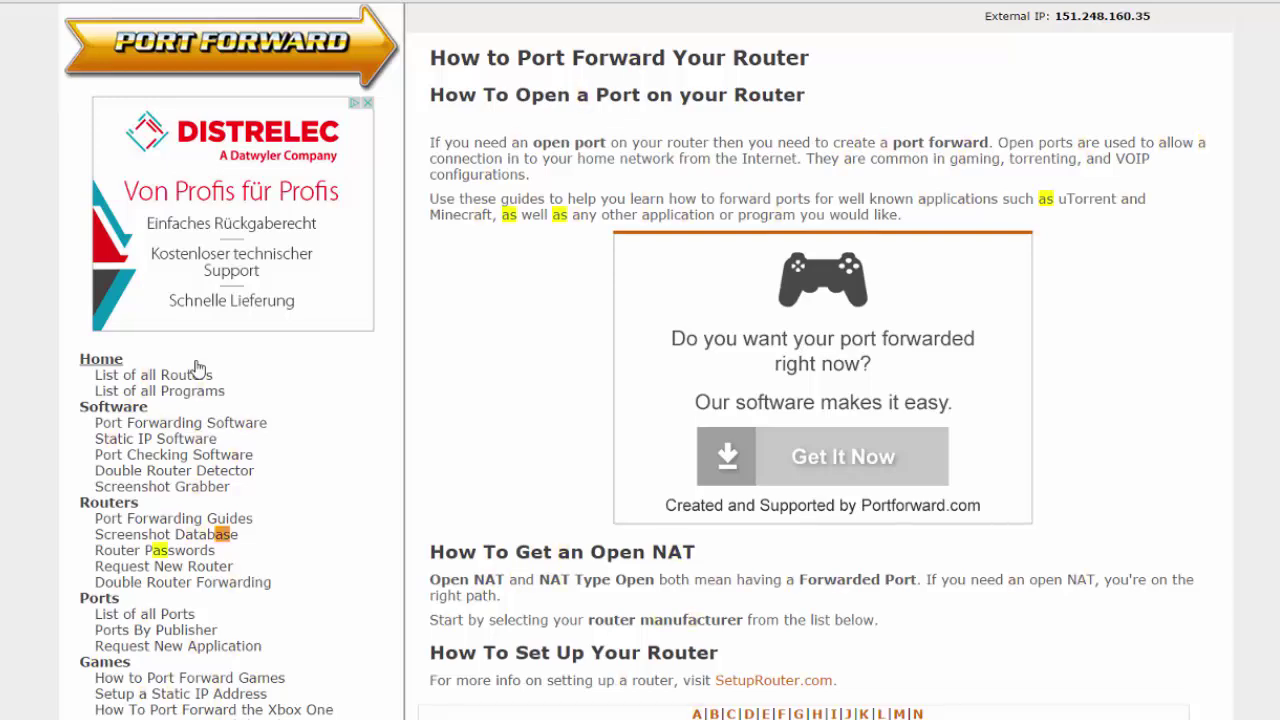
{"action": "key", "text": "Return"}
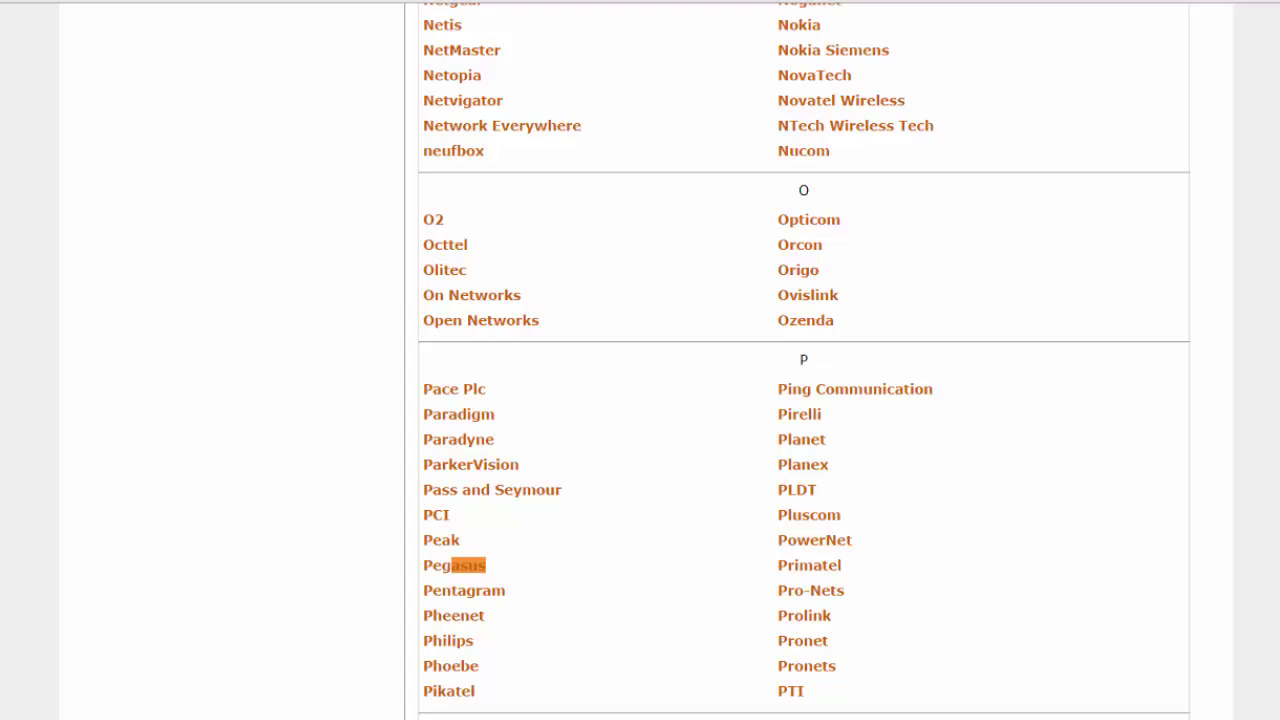
{"action": "key", "text": "Return"}
{"action": "left_click", "coordinate": [794, 572]}
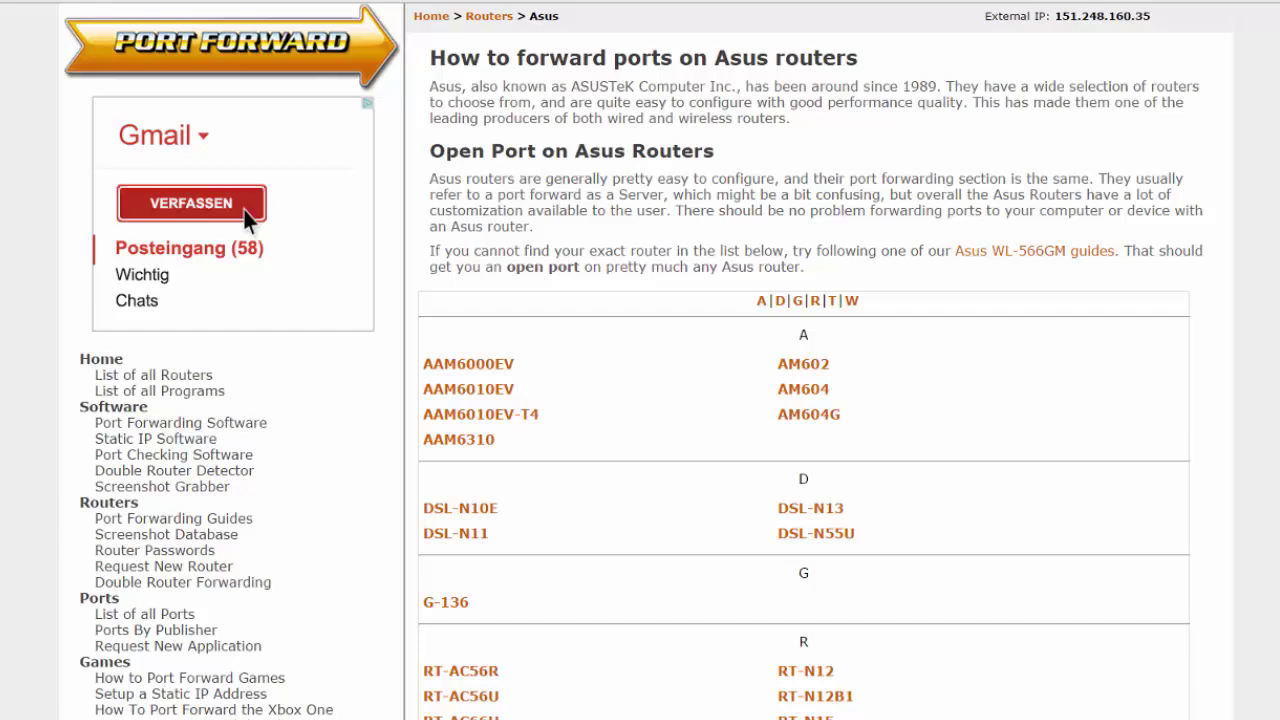
Find the RT-AC87U router among the Asus models, open its Arma 2 port forwarding guide and go to the static IP address field.
{"action": "type", "text": "rt-"}
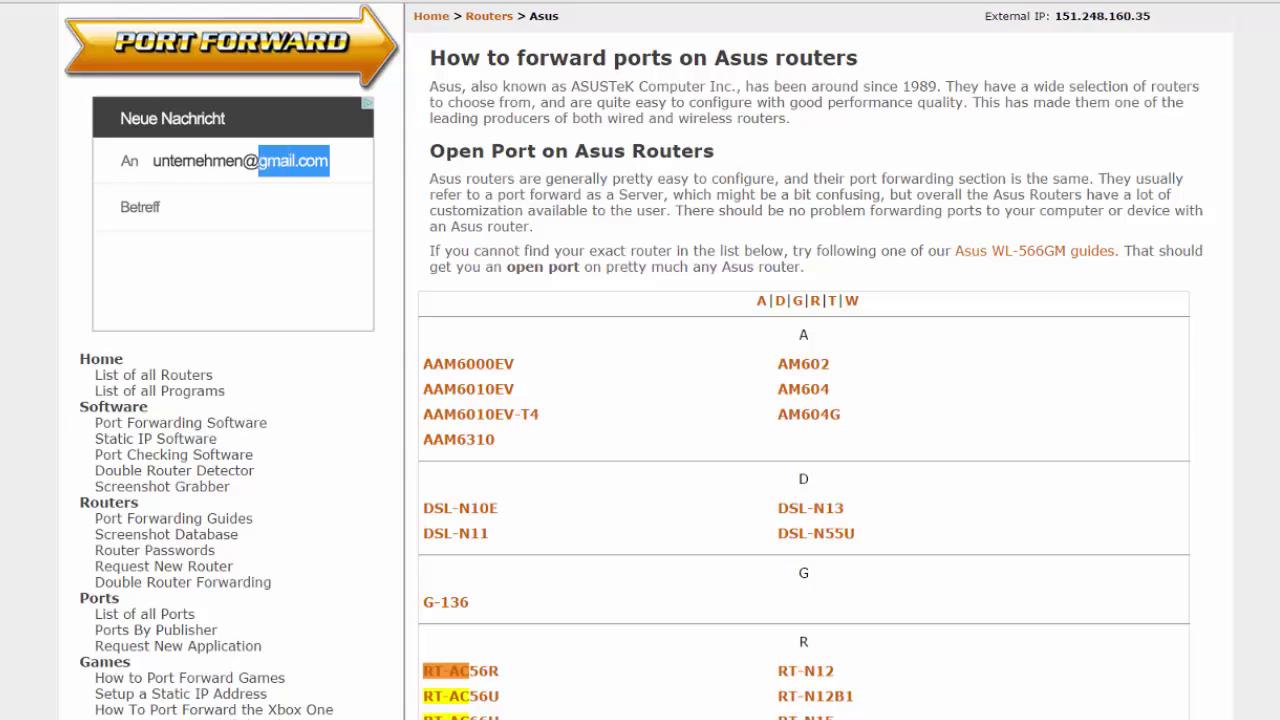
{"action": "key", "text": "Escape"}
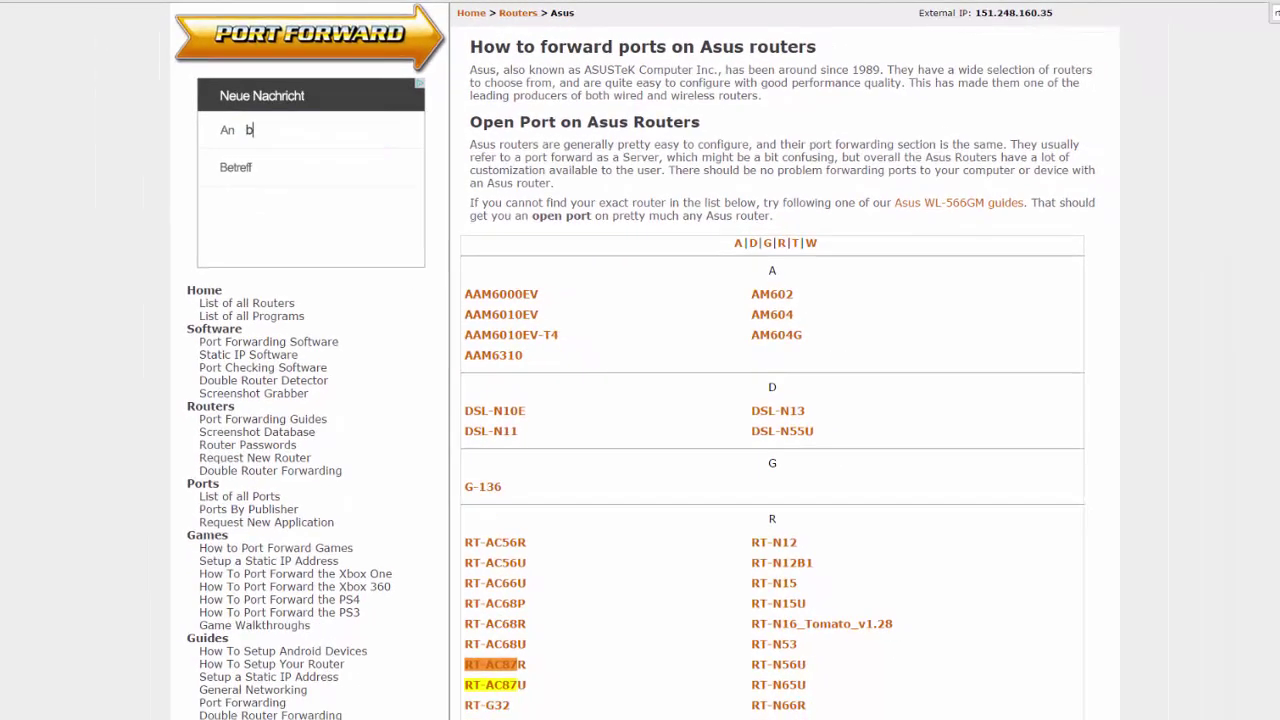
{"action": "left_click", "coordinate": [487, 687]}
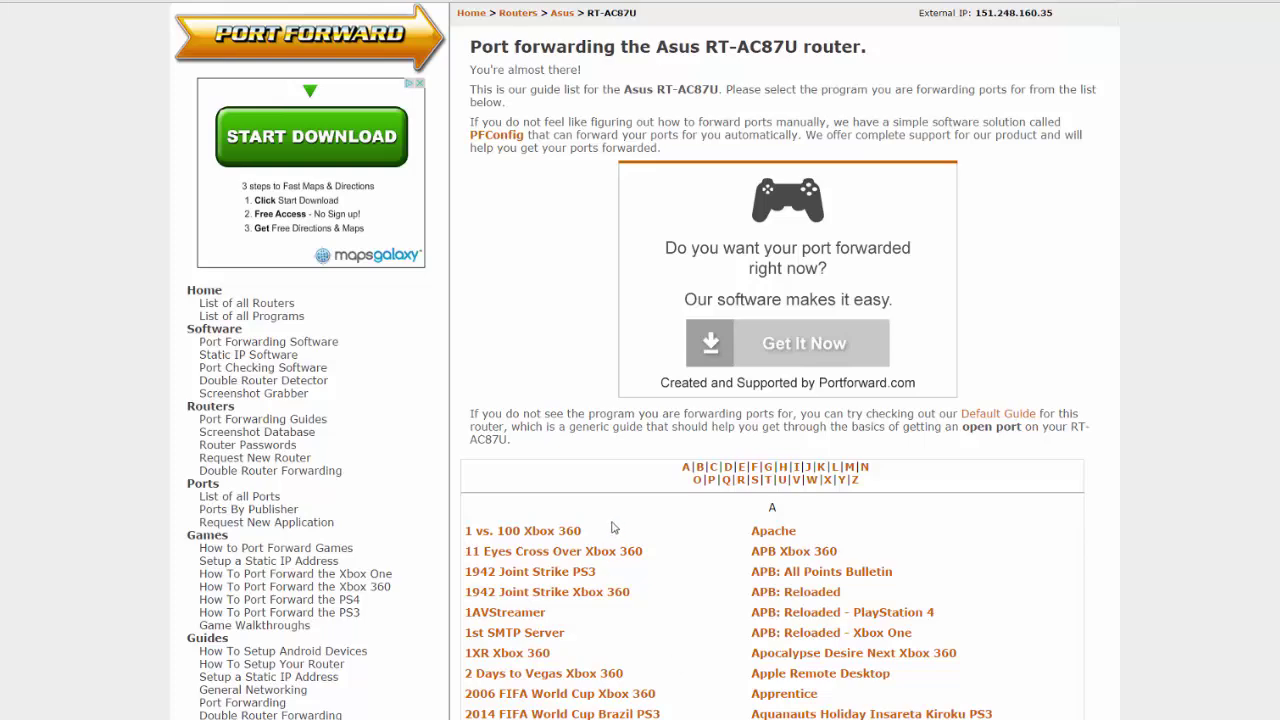
{"action": "scroll", "coordinate": [651, 620], "scroll_direction": "down", "scroll_amount": 4}
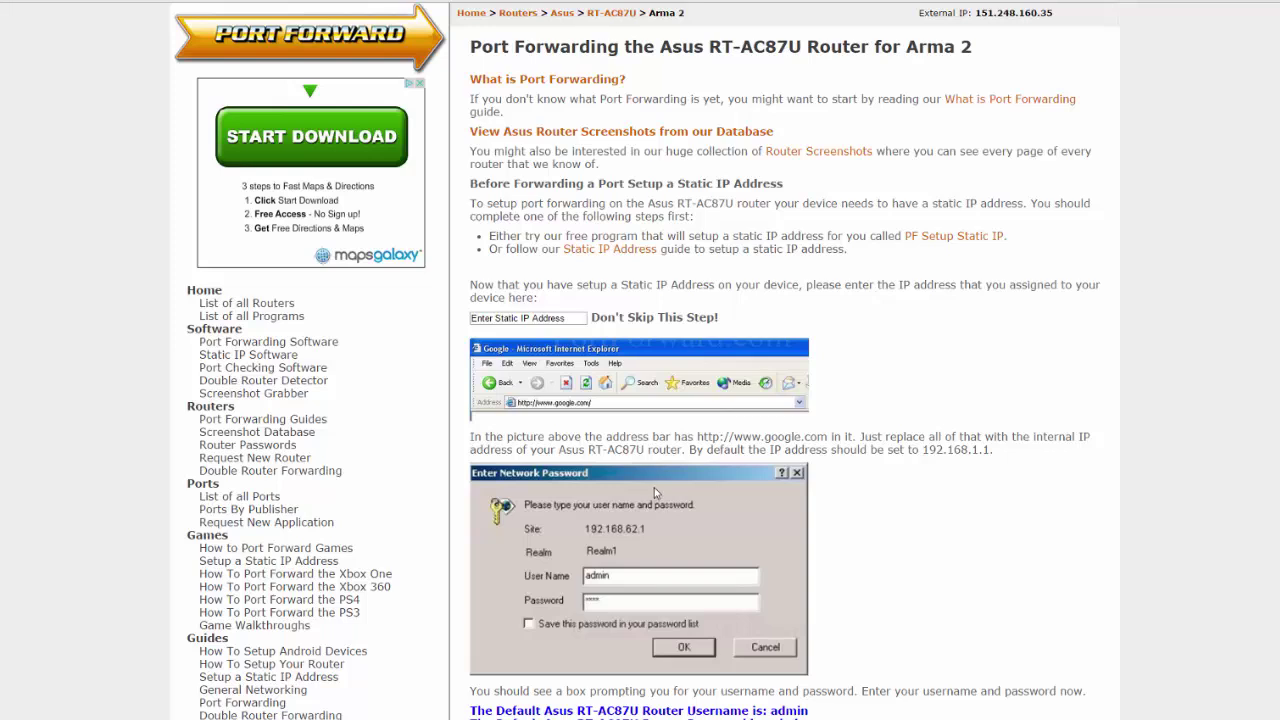
{"action": "left_click", "coordinate": [523, 318]}
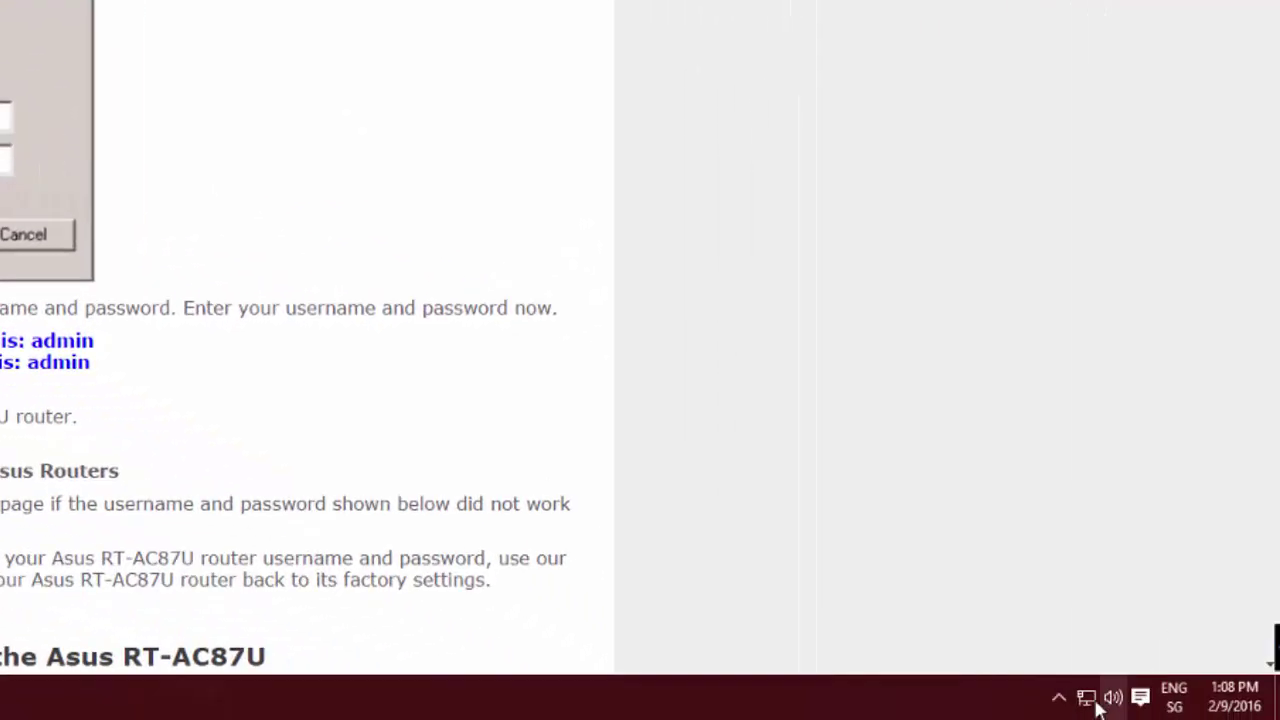
Open the Windows Network and Sharing Center and examine the network connection details of Ethernet0.
{"action": "right_click", "coordinate": [1087, 698]}
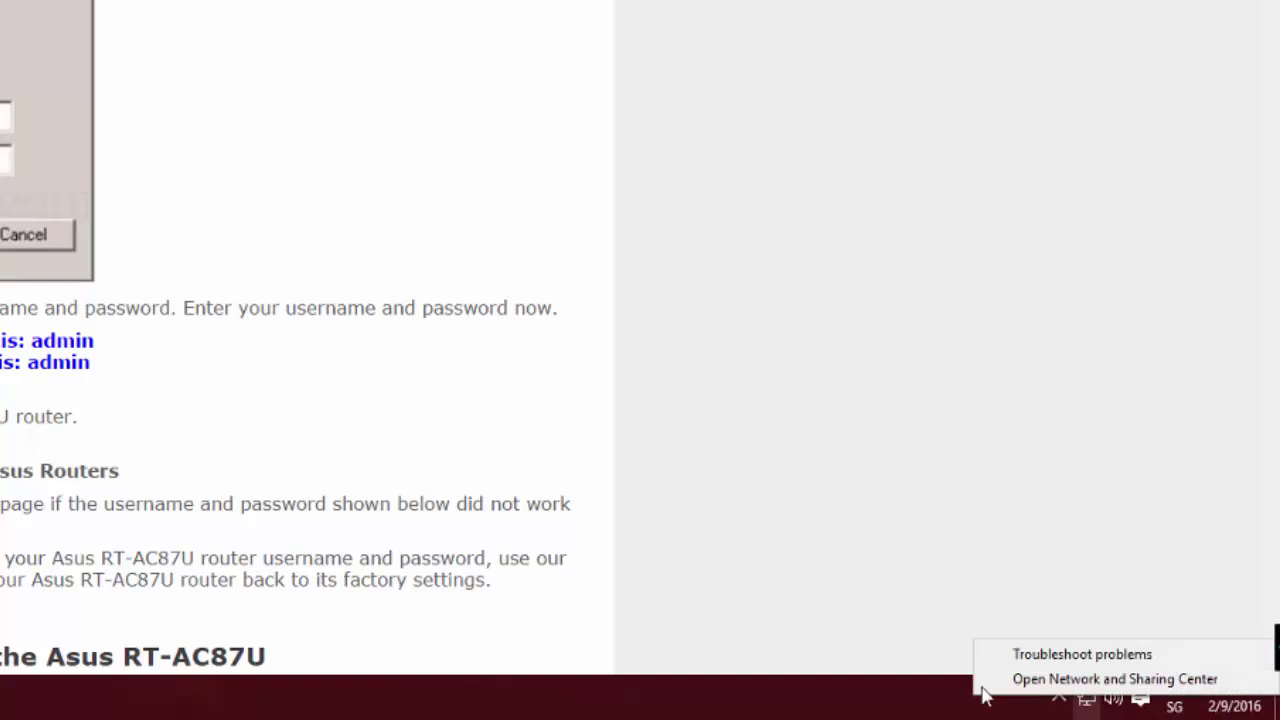
{"action": "left_click", "coordinate": [1055, 690]}
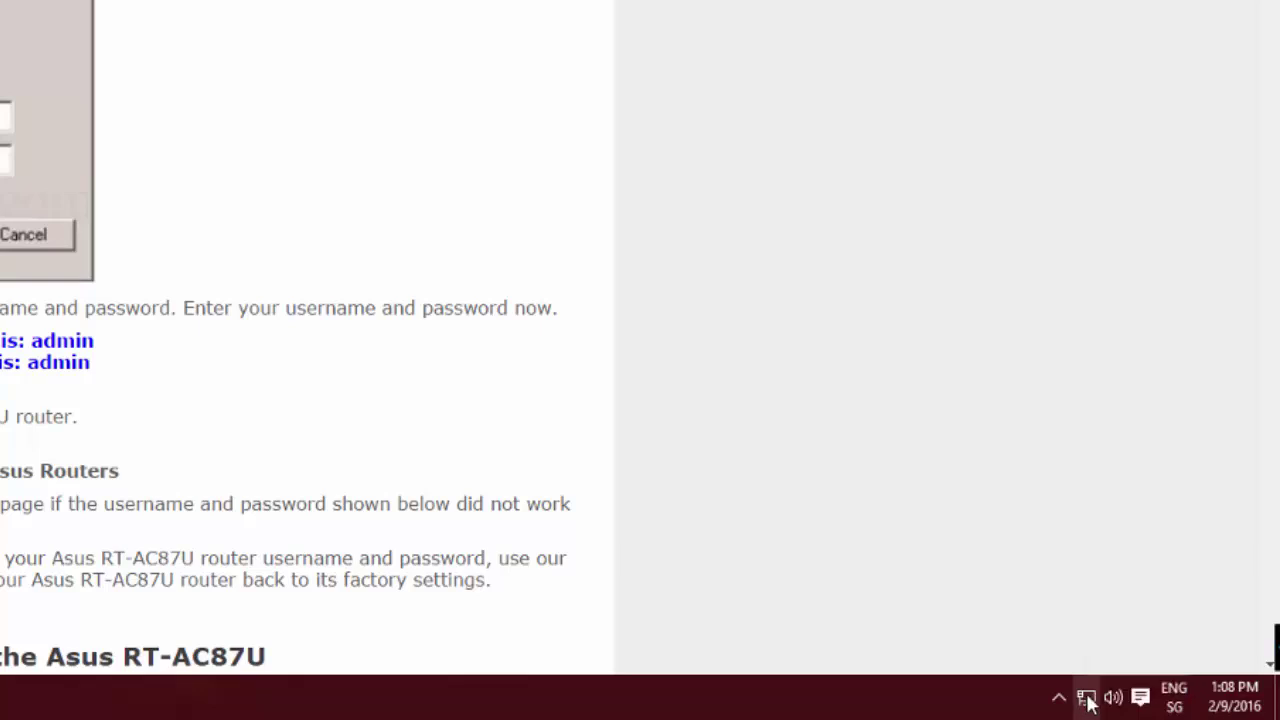
{"action": "right_click", "coordinate": [1085, 699]}
{"action": "left_click", "coordinate": [1072, 684]}
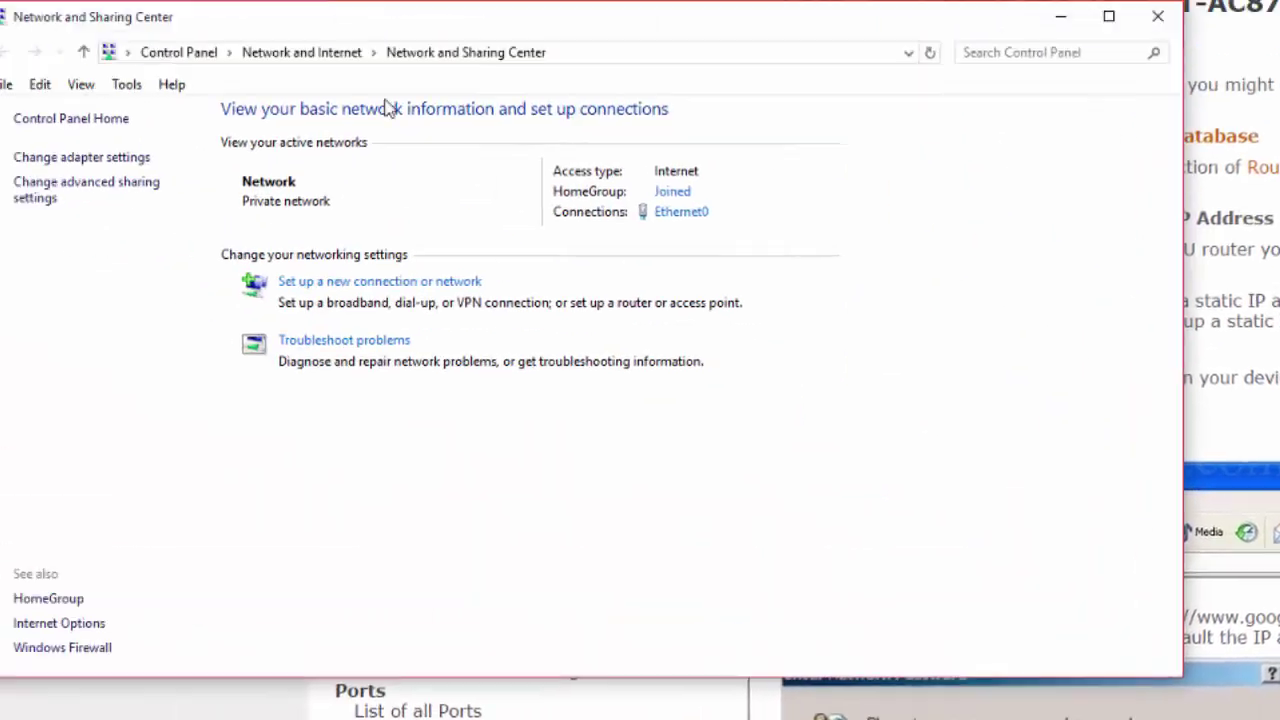
{"action": "left_click", "coordinate": [672, 225]}
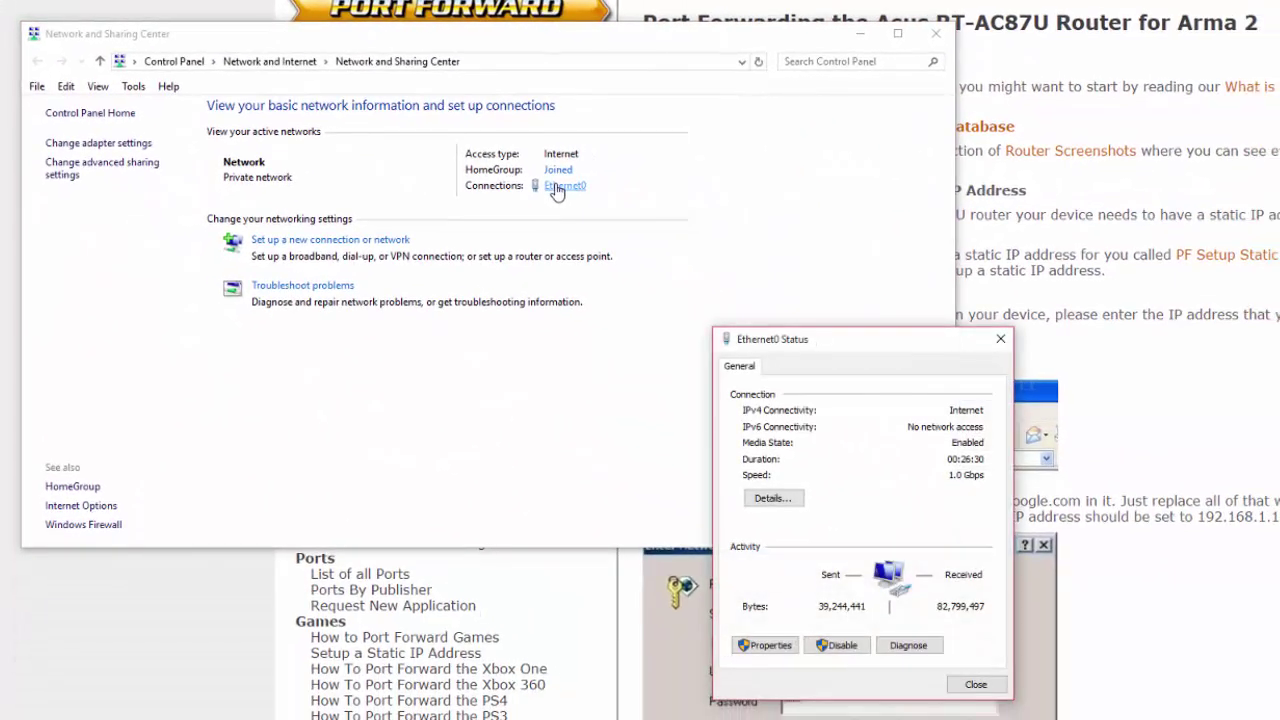
{"action": "left_click", "coordinate": [773, 498]}
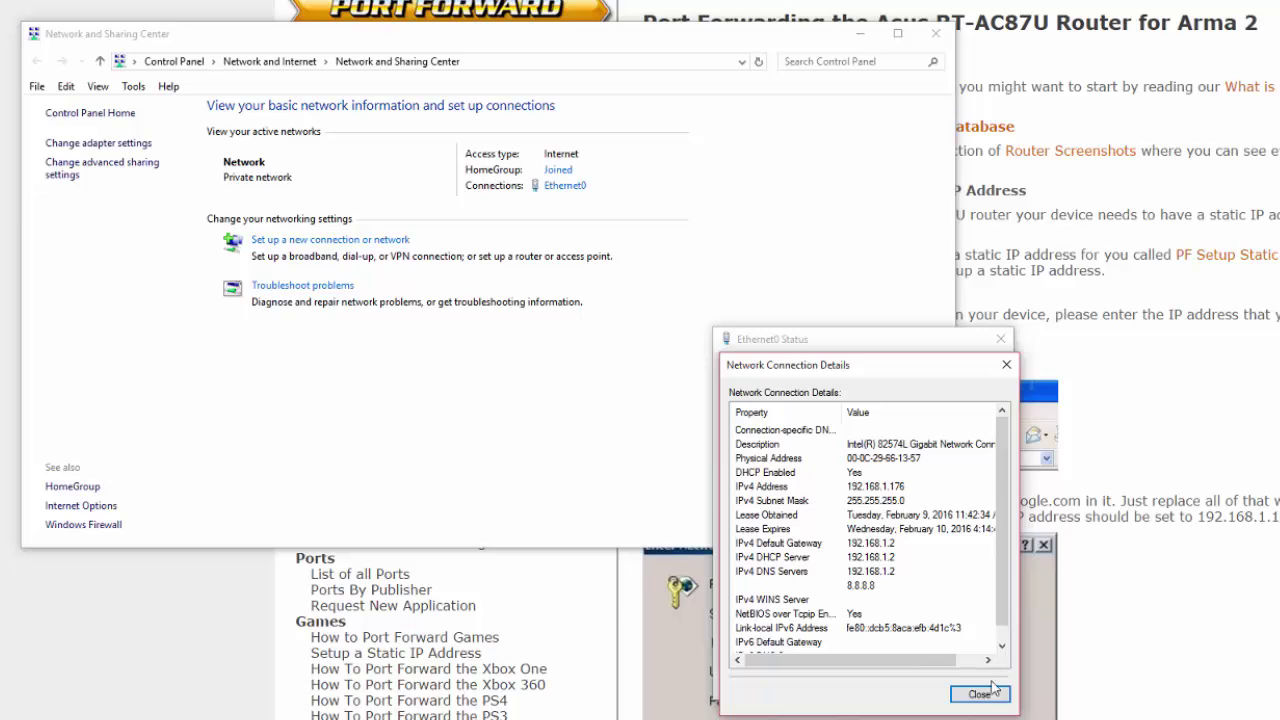
{"action": "left_click", "coordinate": [970, 690]}
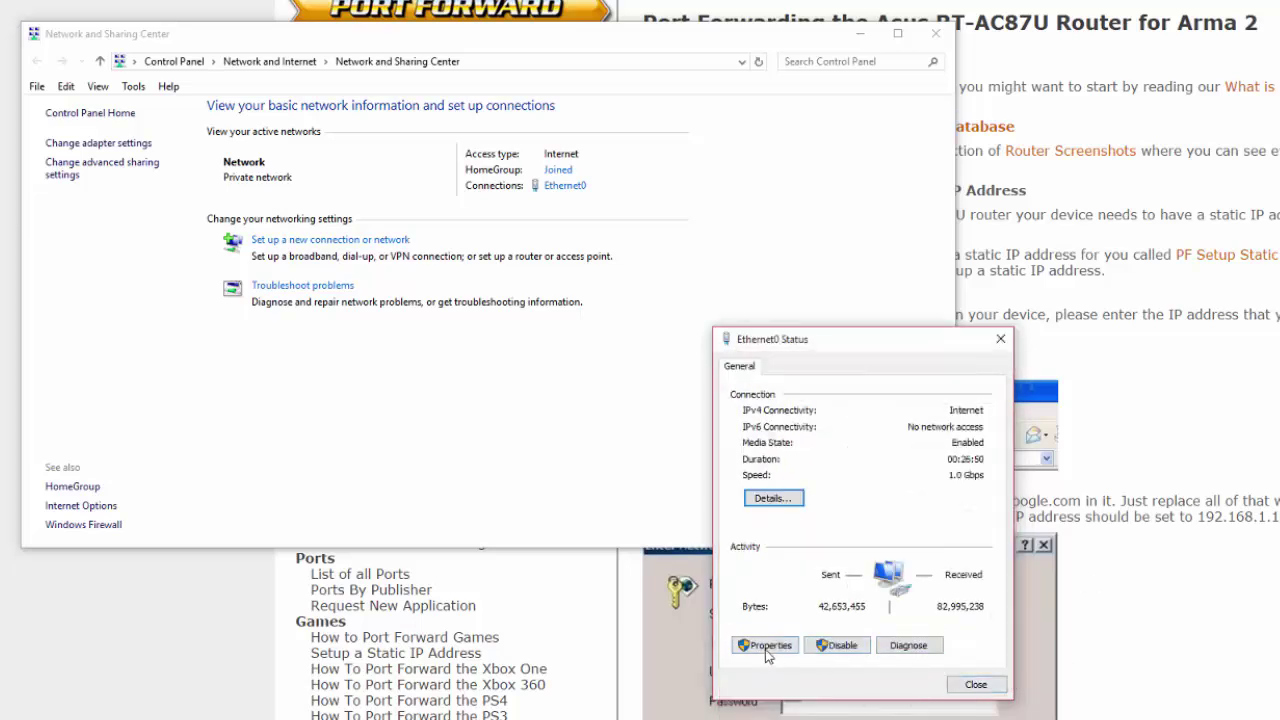
Try the manual IP address option in Ethernet0's IPv4 properties, discard it and close the network windows.
{"action": "left_click", "coordinate": [768, 647]}
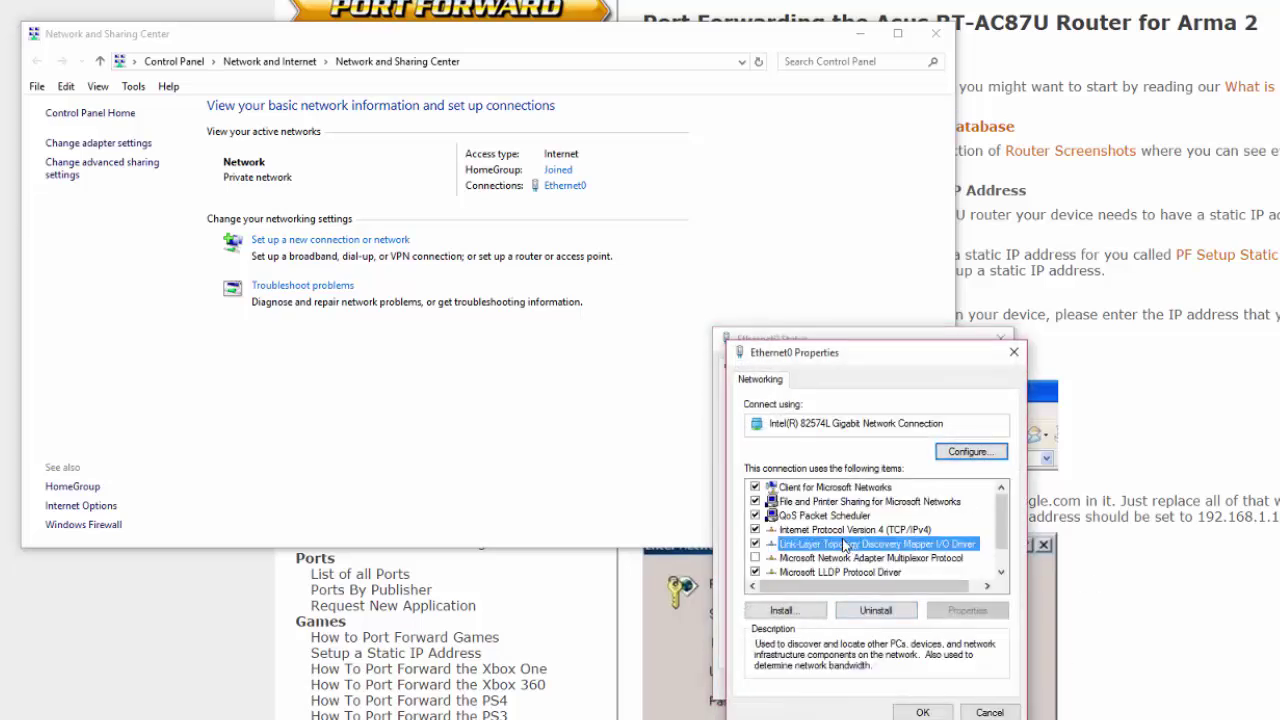
{"action": "scroll", "coordinate": [842, 540], "scroll_direction": "down", "scroll_amount": 1}
{"action": "left_click", "coordinate": [830, 502]}
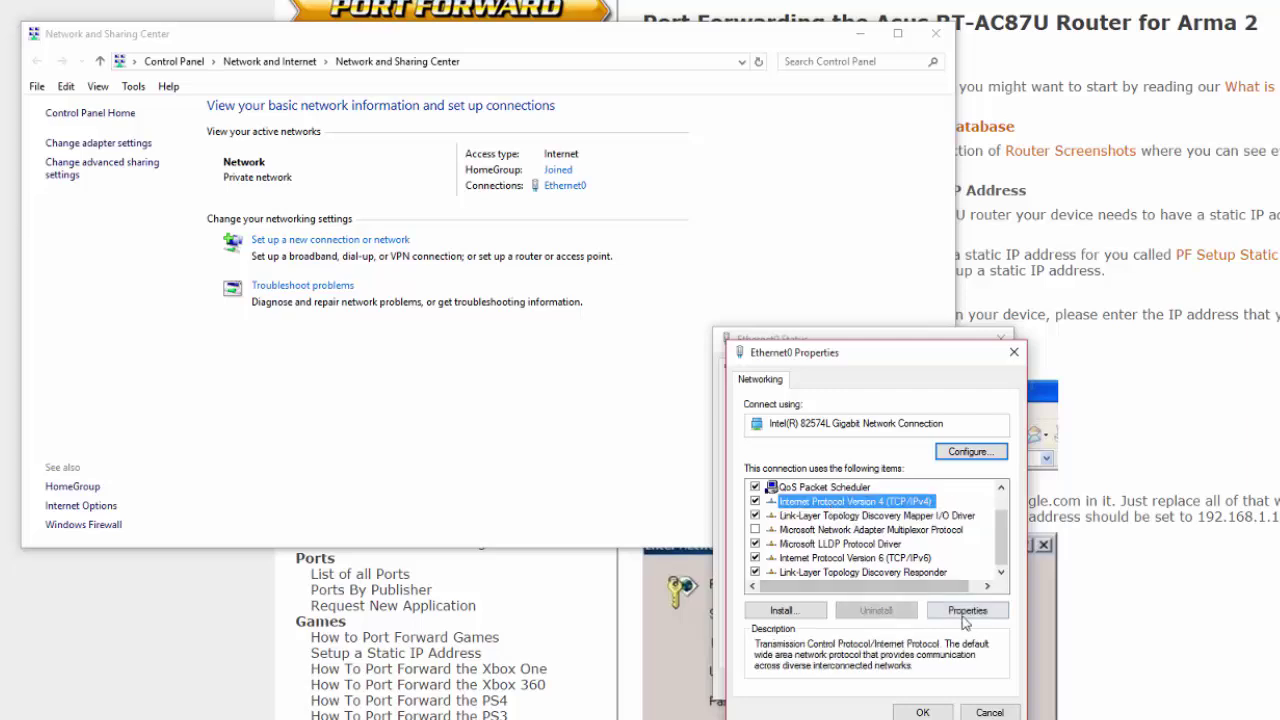
{"action": "left_click", "coordinate": [966, 610]}
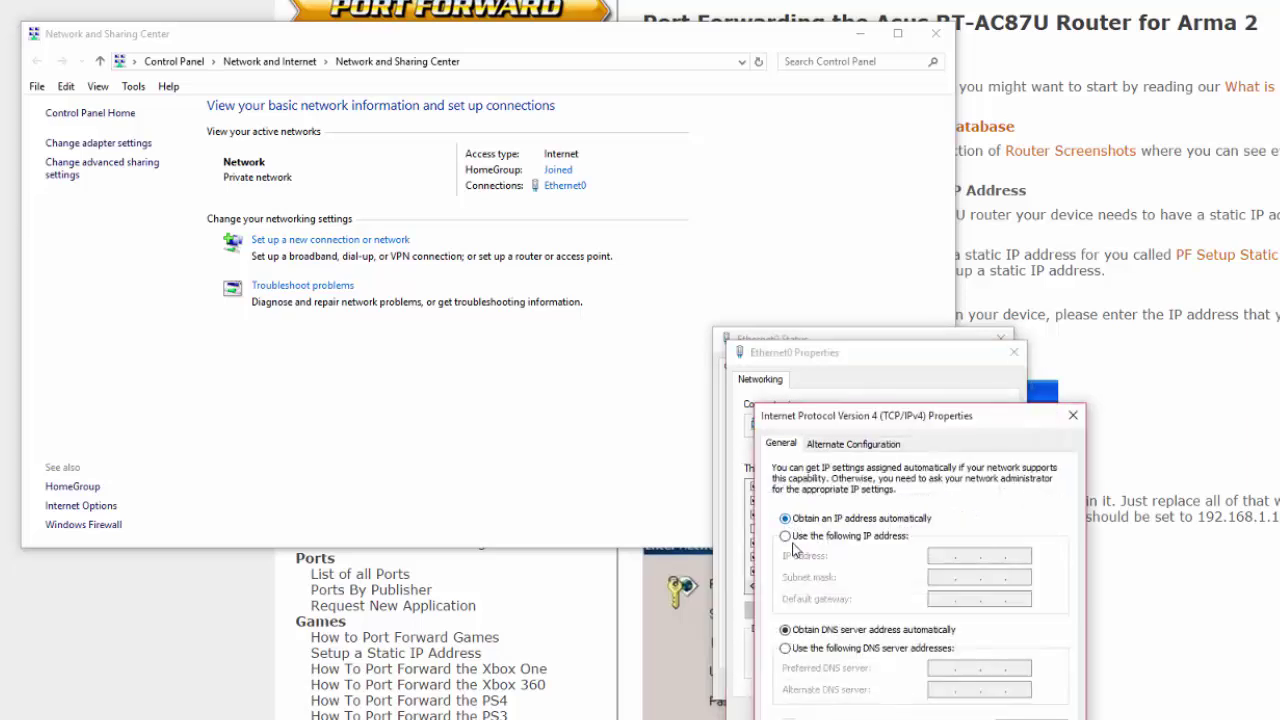
{"action": "left_click", "coordinate": [786, 536]}
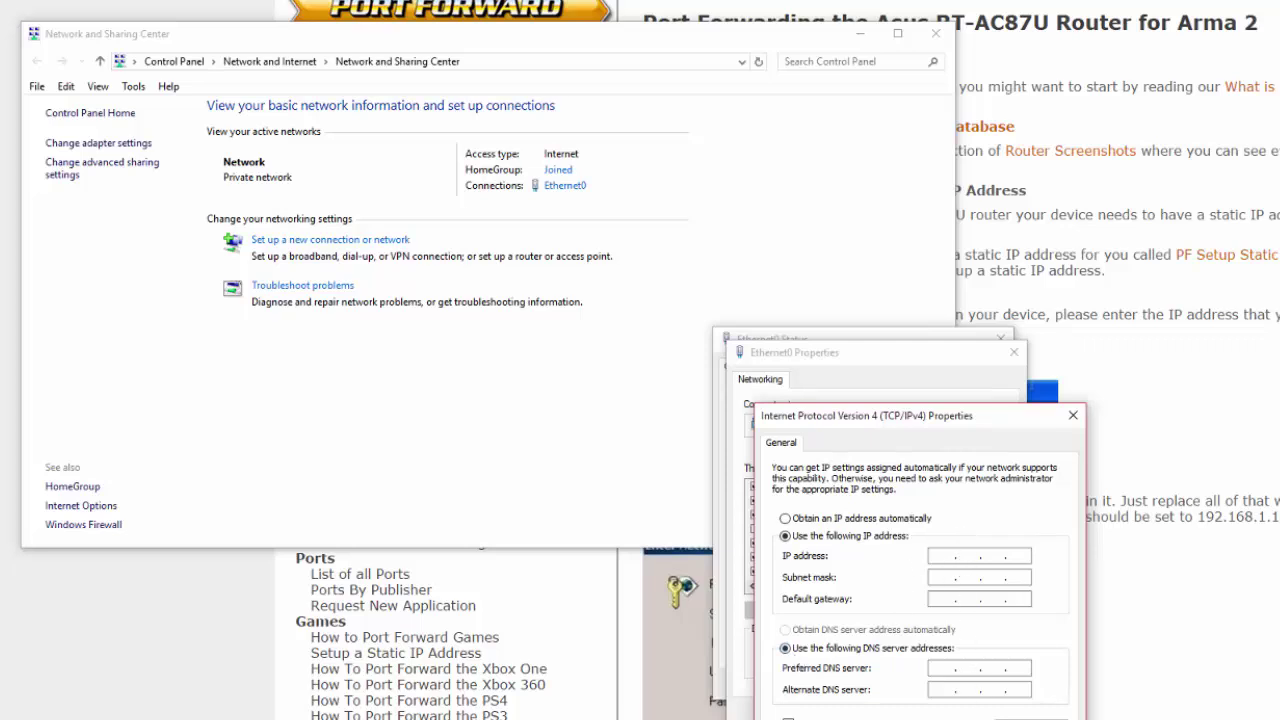
{"action": "key", "text": "Escape"}
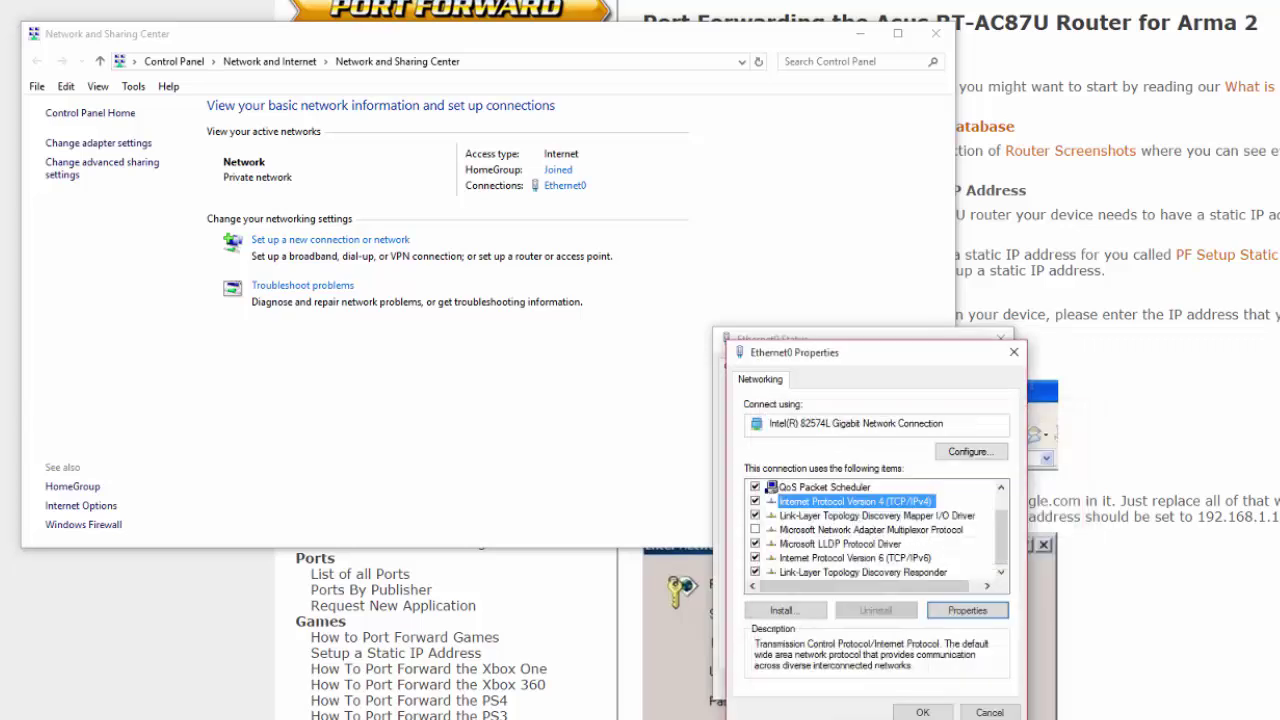
{"action": "left_click", "coordinate": [928, 712]}
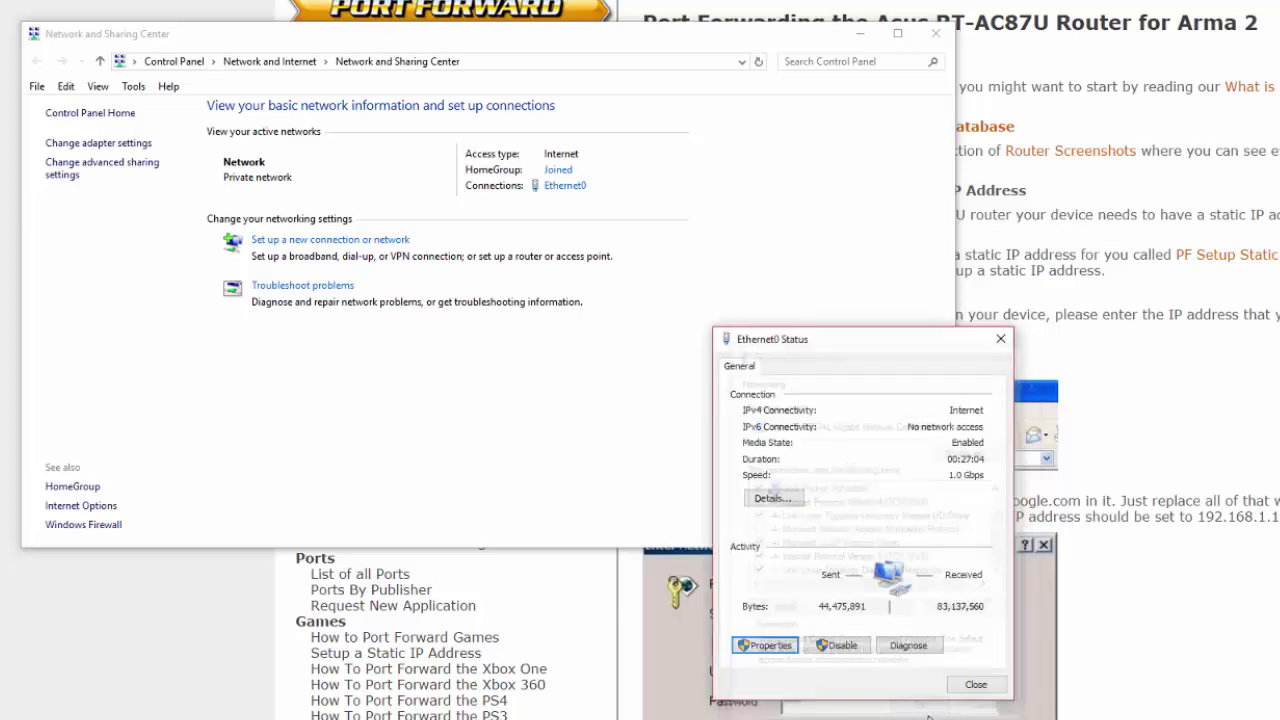
{"action": "left_click", "coordinate": [975, 686]}
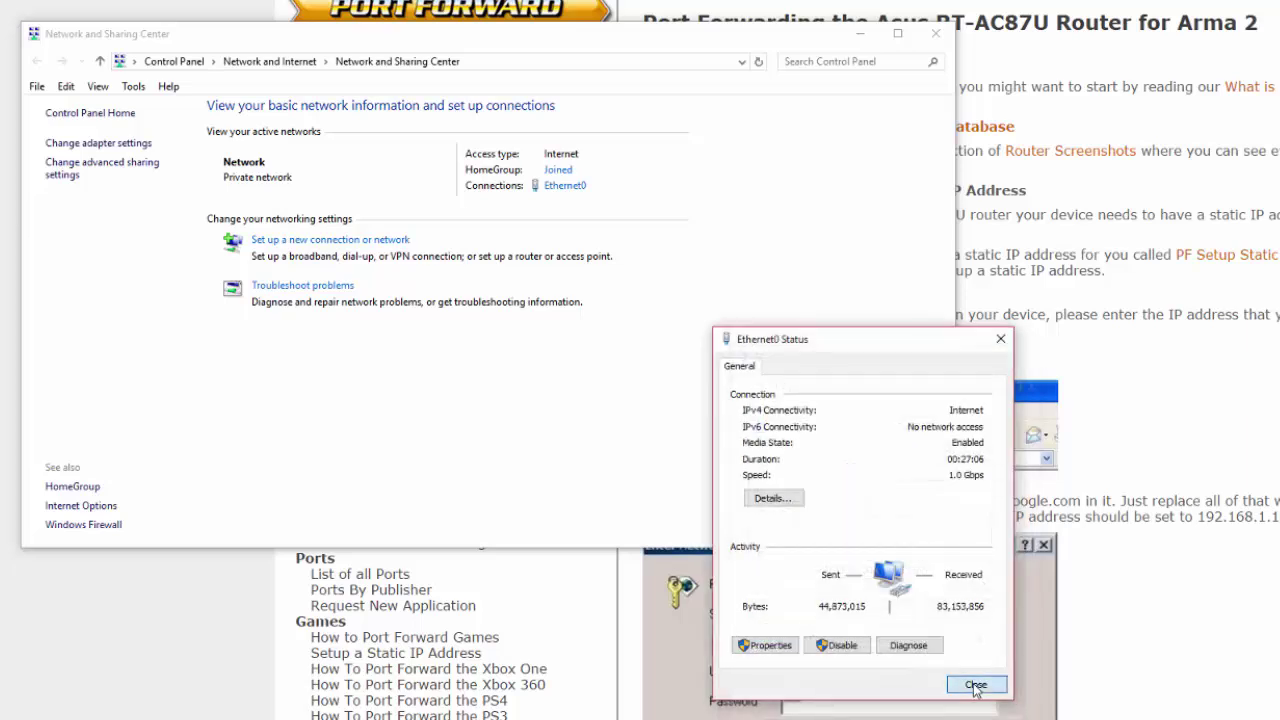
{"action": "left_click", "coordinate": [978, 686]}
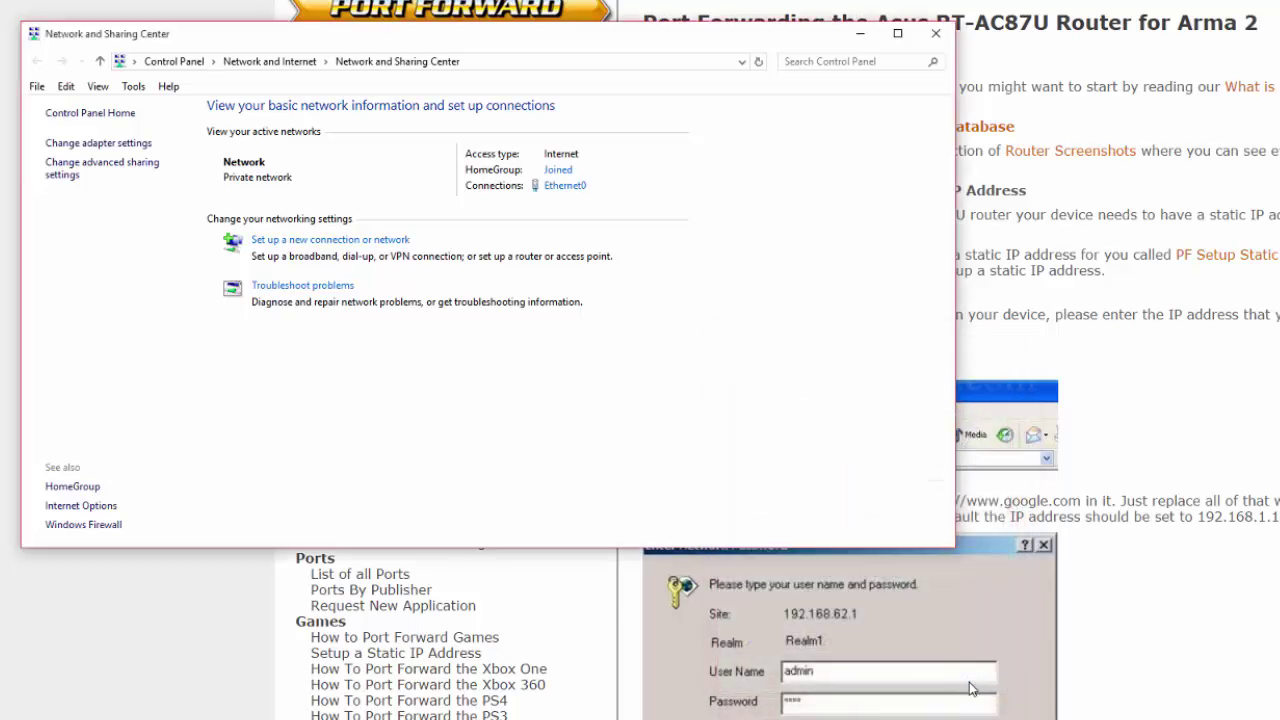
{"action": "left_click", "coordinate": [935, 37]}
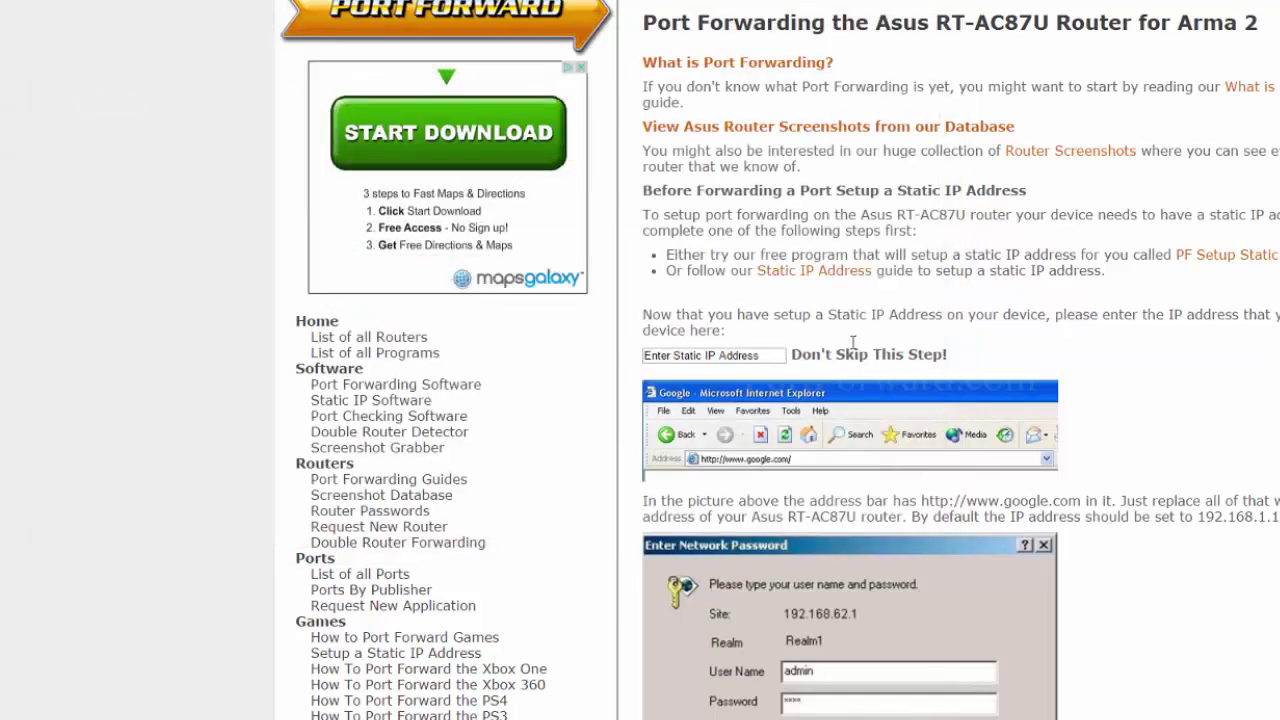
Open the Command Prompt and run ipconfig to look up the PC's IPv4 address.
{"action": "type", "text": "i"}
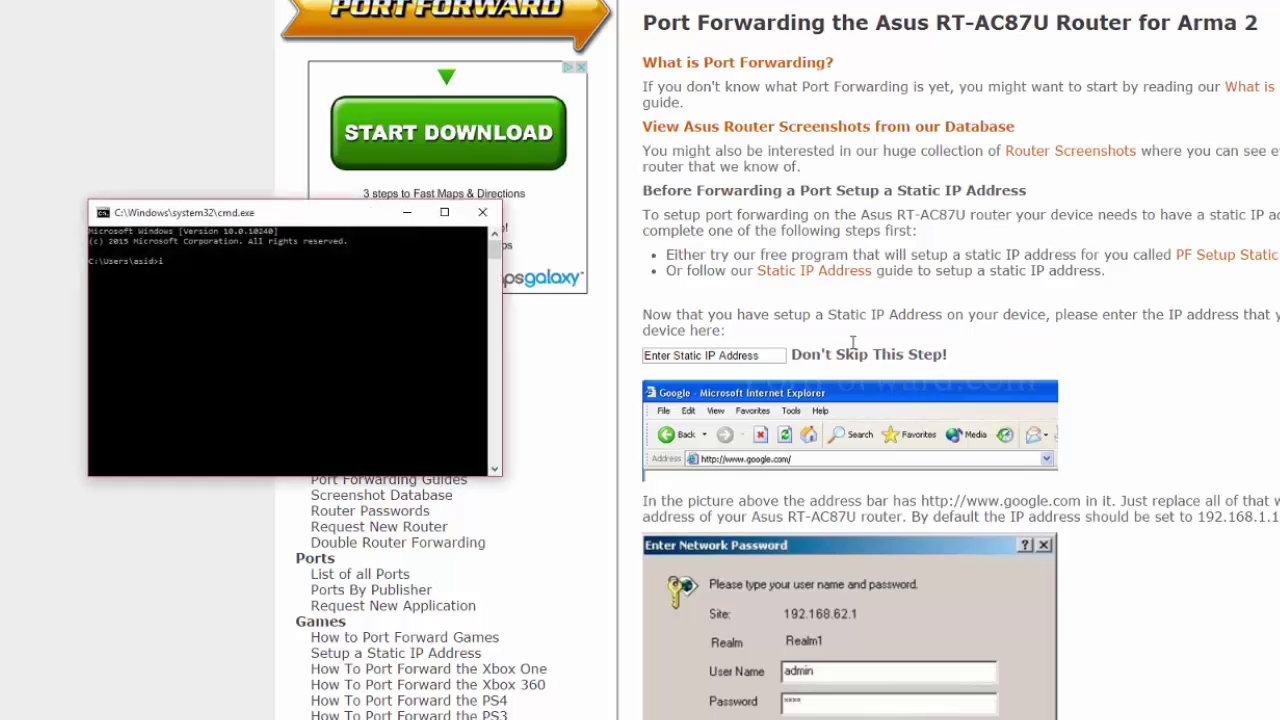
{"action": "type", "text": "pconfig"}
{"action": "key", "text": "Return"}
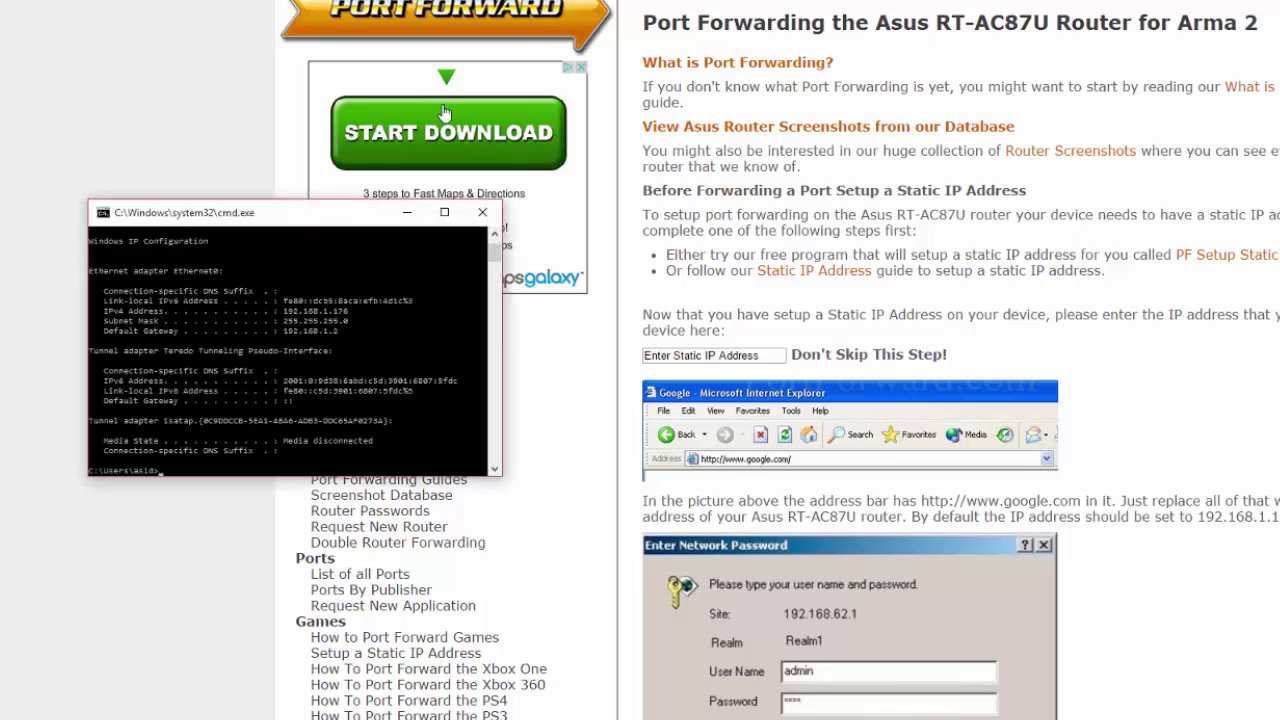
Replace the text in the Port Forward guide's static IP address field with 192.168.1.176.
{"action": "left_click", "coordinate": [776, 356]}
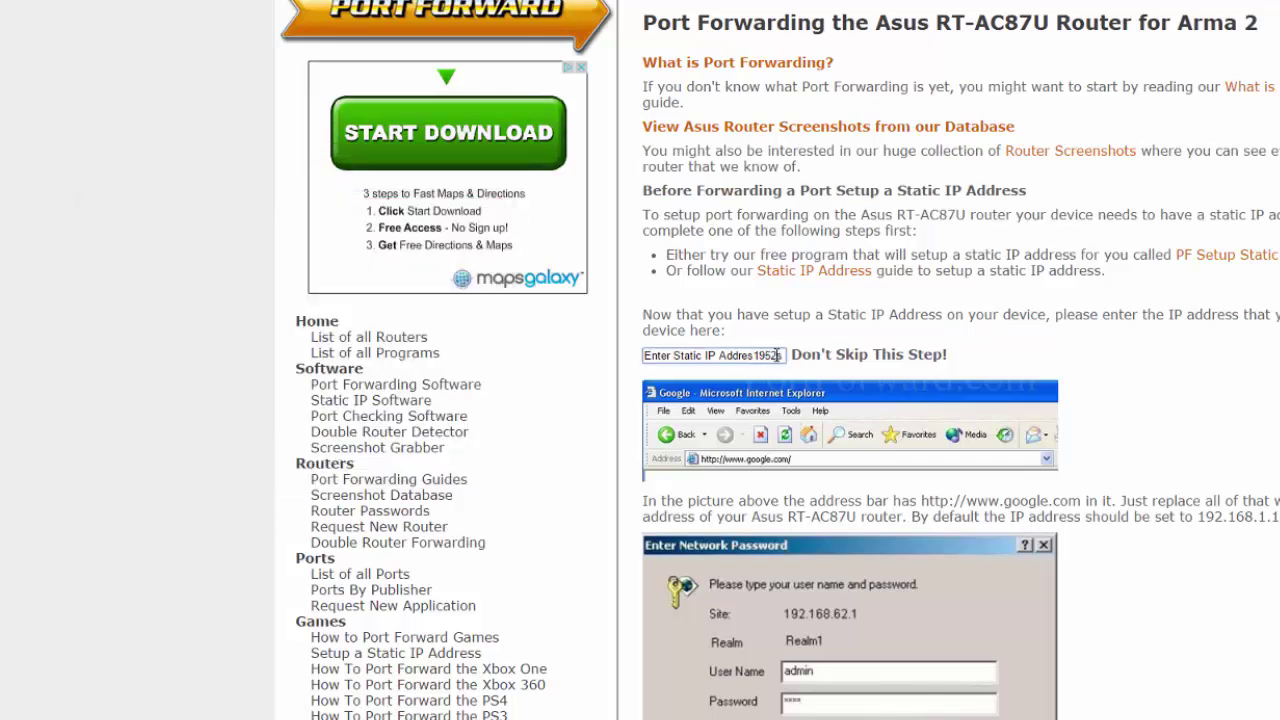
{"action": "key", "text": "BackSpace"}
{"action": "key", "text": "BackSpace"}
{"action": "key", "text": "BackSpace"}
{"action": "key", "text": "BackSpace"}
{"action": "key", "text": "BackSpace"}
{"action": "key", "text": "BackSpace"}
{"action": "key", "text": "BackSpace"}
{"action": "key", "text": "BackSpace"}
{"action": "key", "text": "BackSpace"}
{"action": "key", "text": "BackSpace"}
{"action": "key", "text": "BackSpace"}
{"action": "key", "text": "BackSpace"}
{"action": "key", "text": "BackSpace"}
{"action": "key", "text": "BackSpace"}
{"action": "key", "text": "BackSpace"}
{"action": "key", "text": "BackSpace"}
{"action": "key", "text": "BackSpace"}
{"action": "key", "text": "BackSpace"}
{"action": "key", "text": "BackSpace"}
{"action": "key", "text": "BackSpace"}
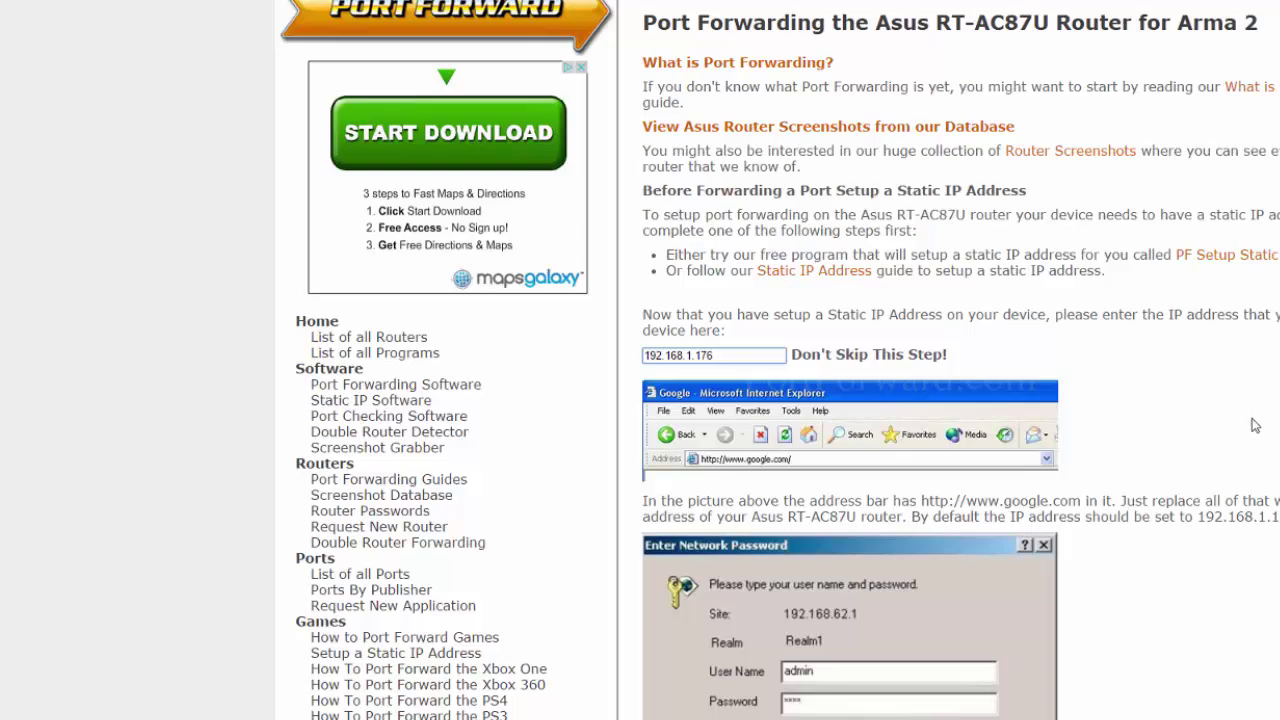
{"action": "left_click", "coordinate": [1134, 373]}
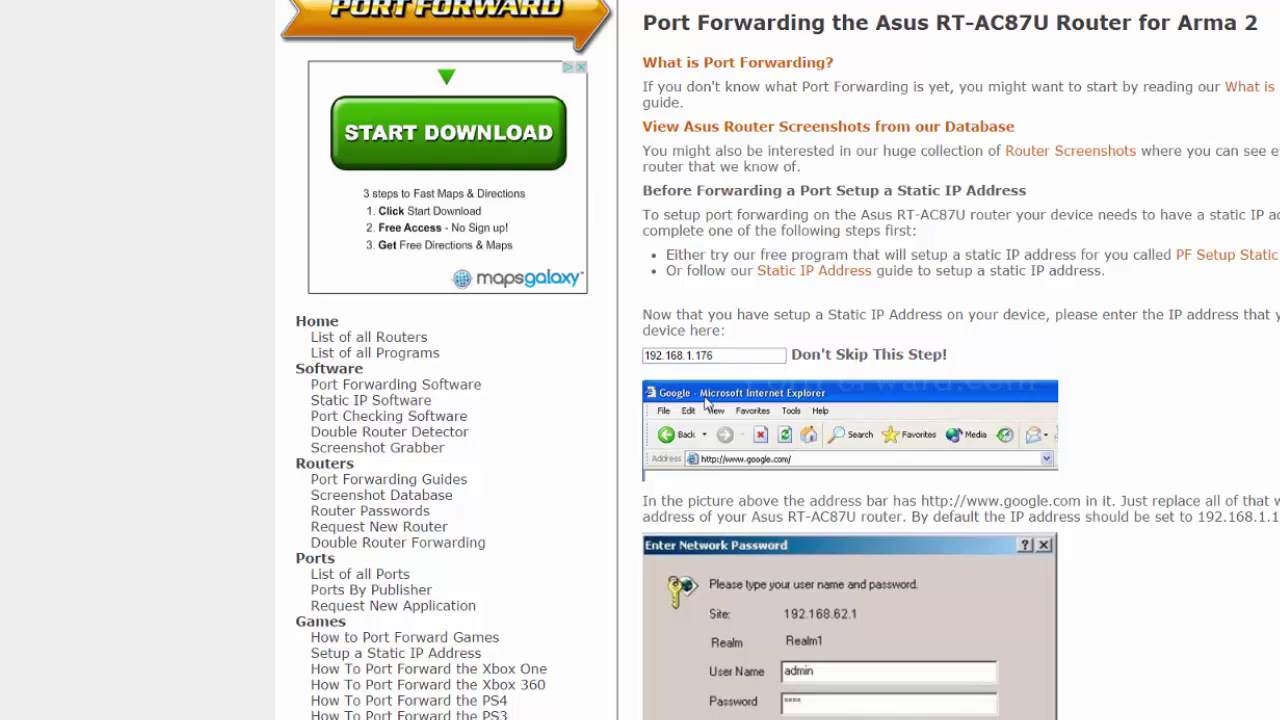
Read the guide's router login and Virtual Server / Port Forwarding instructions down to the port range entry in the forwarding table.
{"action": "scroll", "coordinate": [768, 345], "scroll_direction": "down", "scroll_amount": 3}
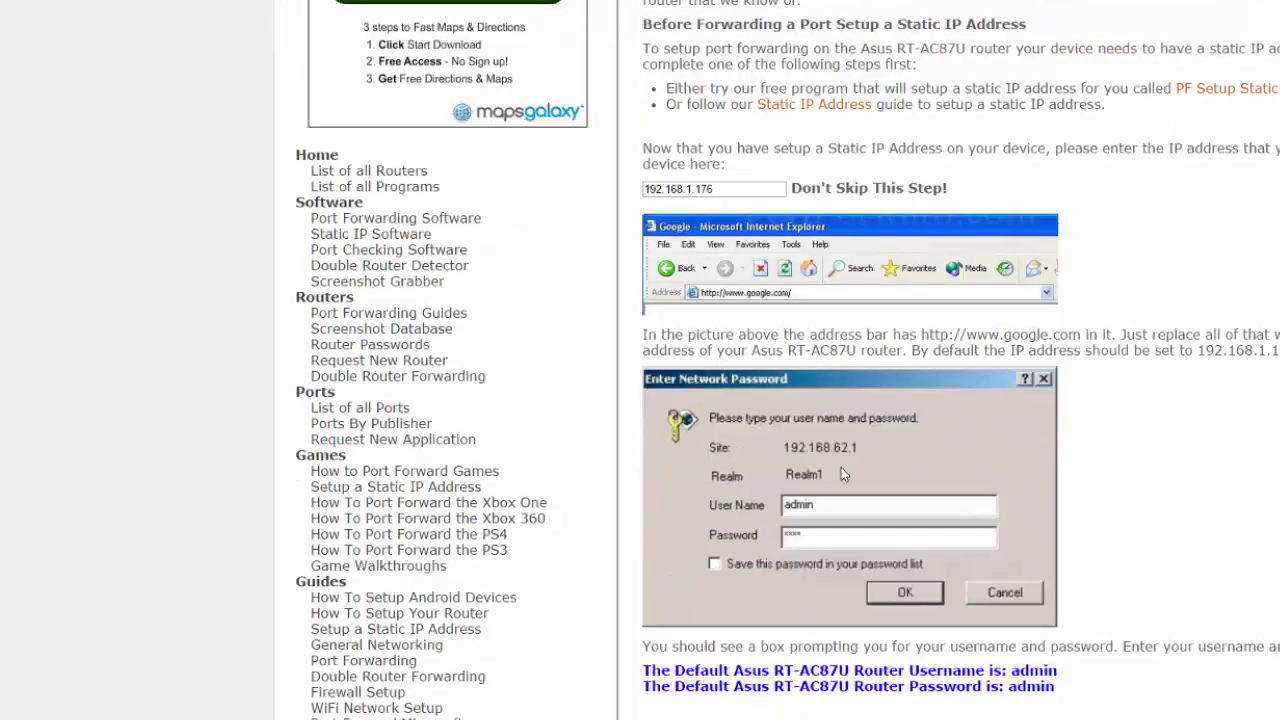
{"action": "scroll", "coordinate": [841, 467], "scroll_direction": "down", "scroll_amount": 3}
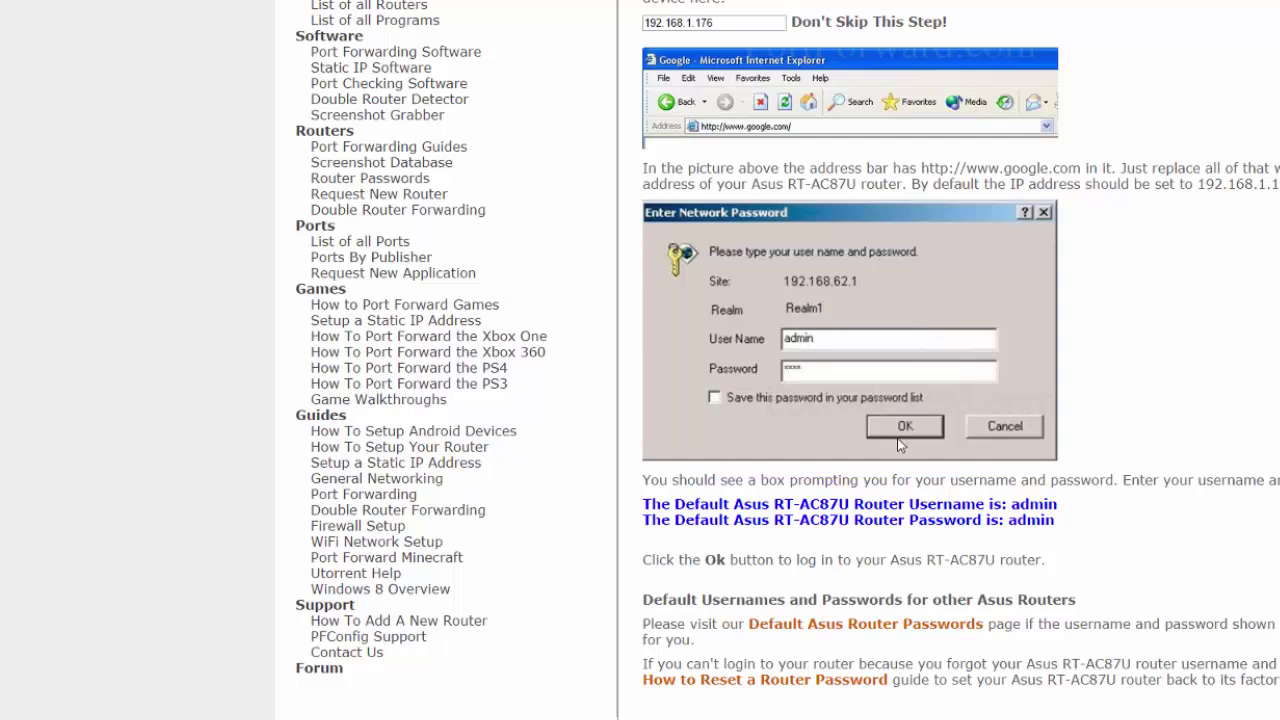
{"action": "scroll", "coordinate": [821, 340], "scroll_direction": "down", "scroll_amount": 3}
{"action": "scroll", "coordinate": [821, 340], "scroll_direction": "down", "scroll_amount": 6}
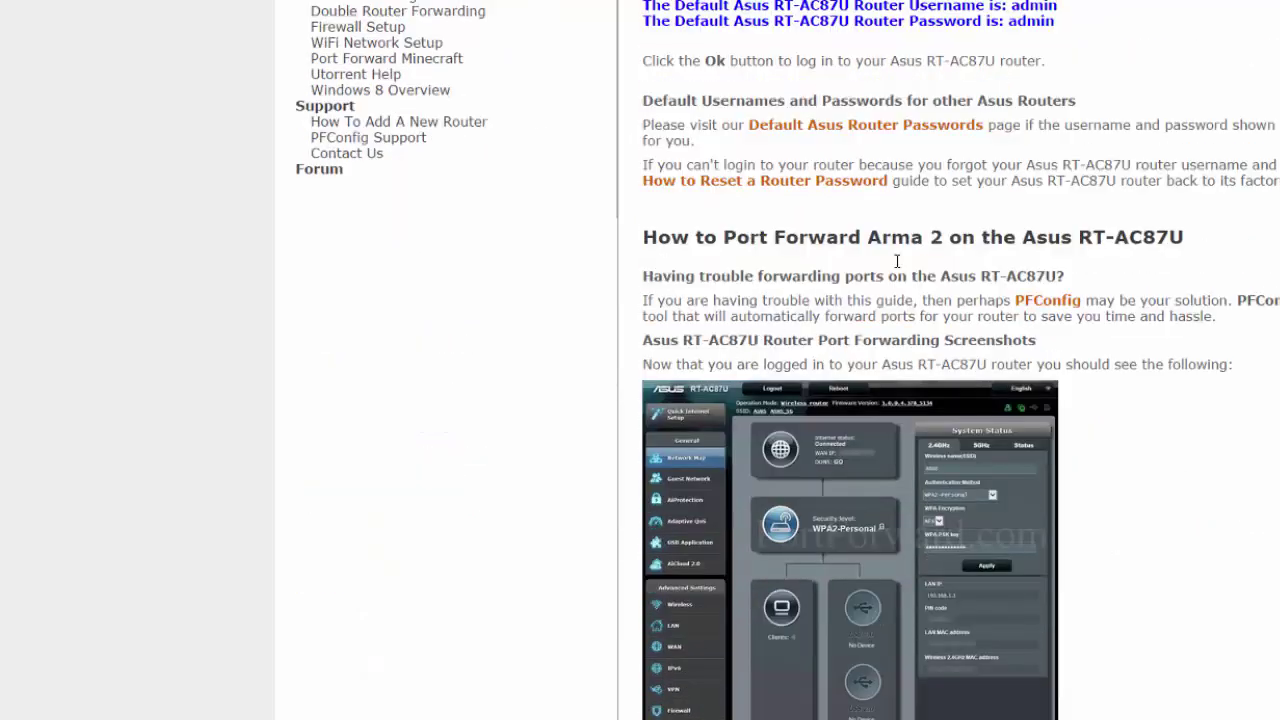
{"action": "scroll", "coordinate": [897, 261], "scroll_direction": "down", "scroll_amount": 8}
{"action": "scroll", "coordinate": [738, 430], "scroll_direction": "down", "scroll_amount": 8}
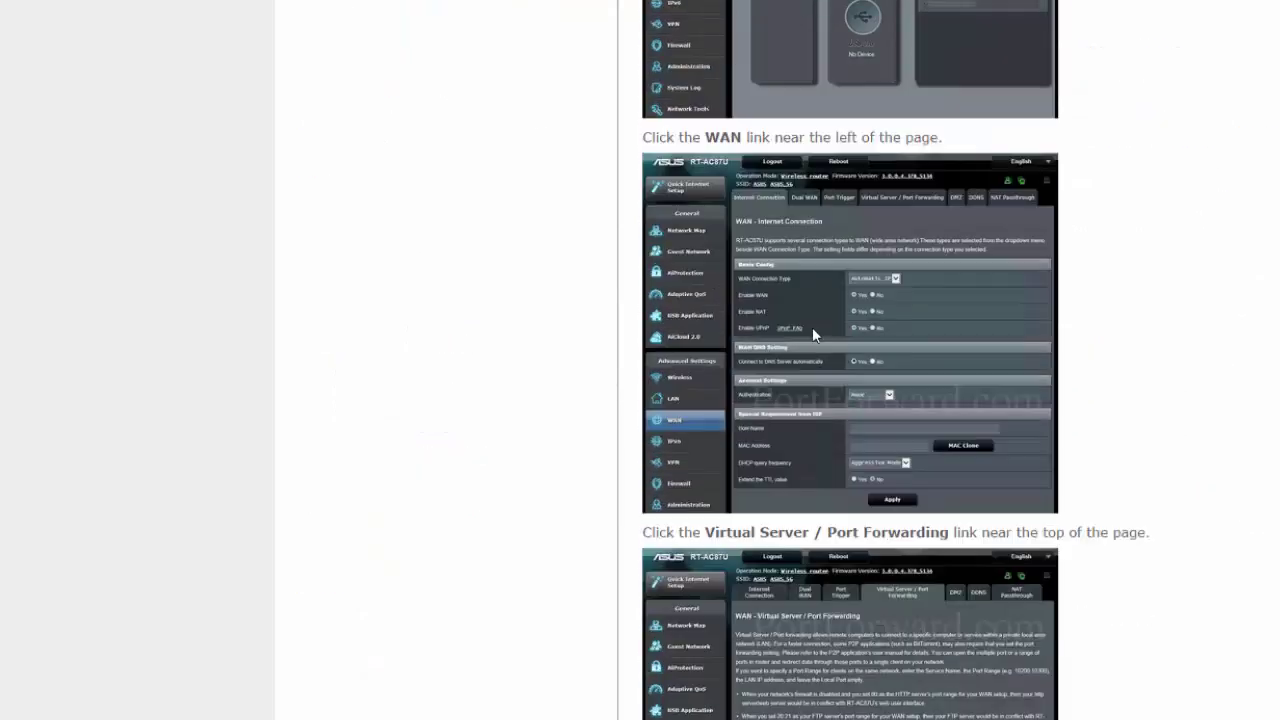
{"action": "scroll", "coordinate": [845, 470], "scroll_direction": "down", "scroll_amount": 2}
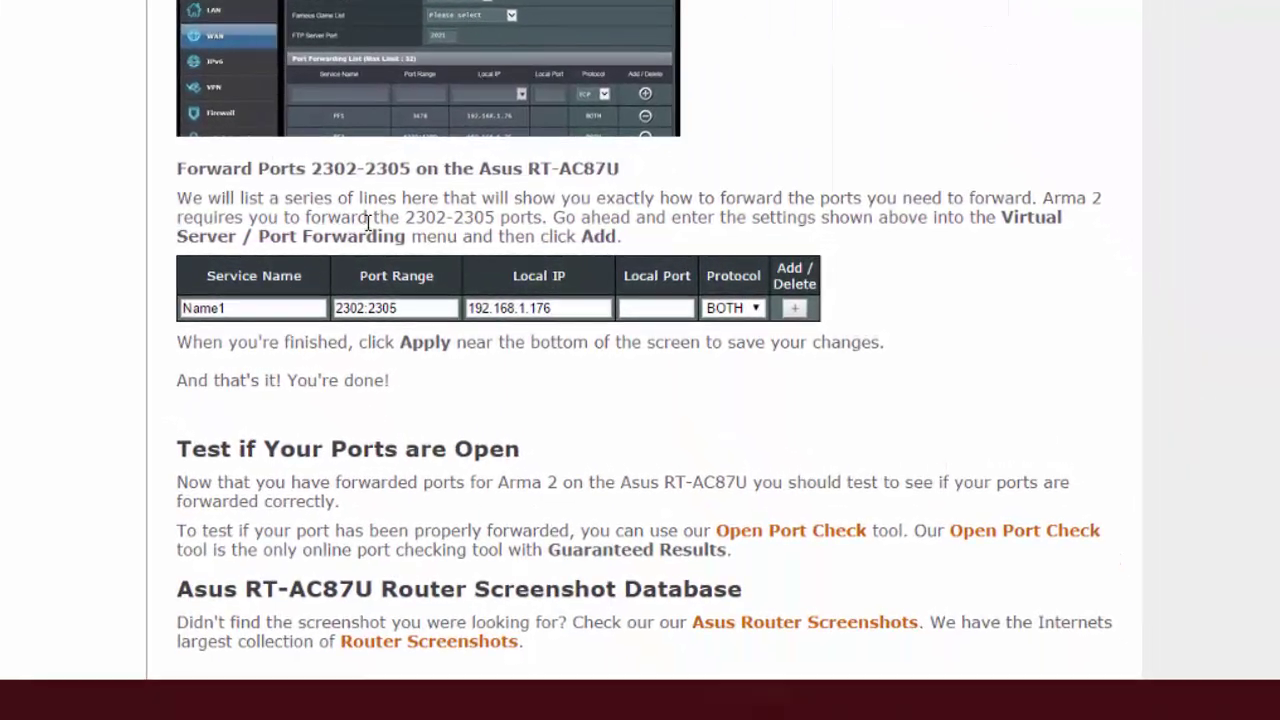
{"action": "left_click", "coordinate": [428, 312]}
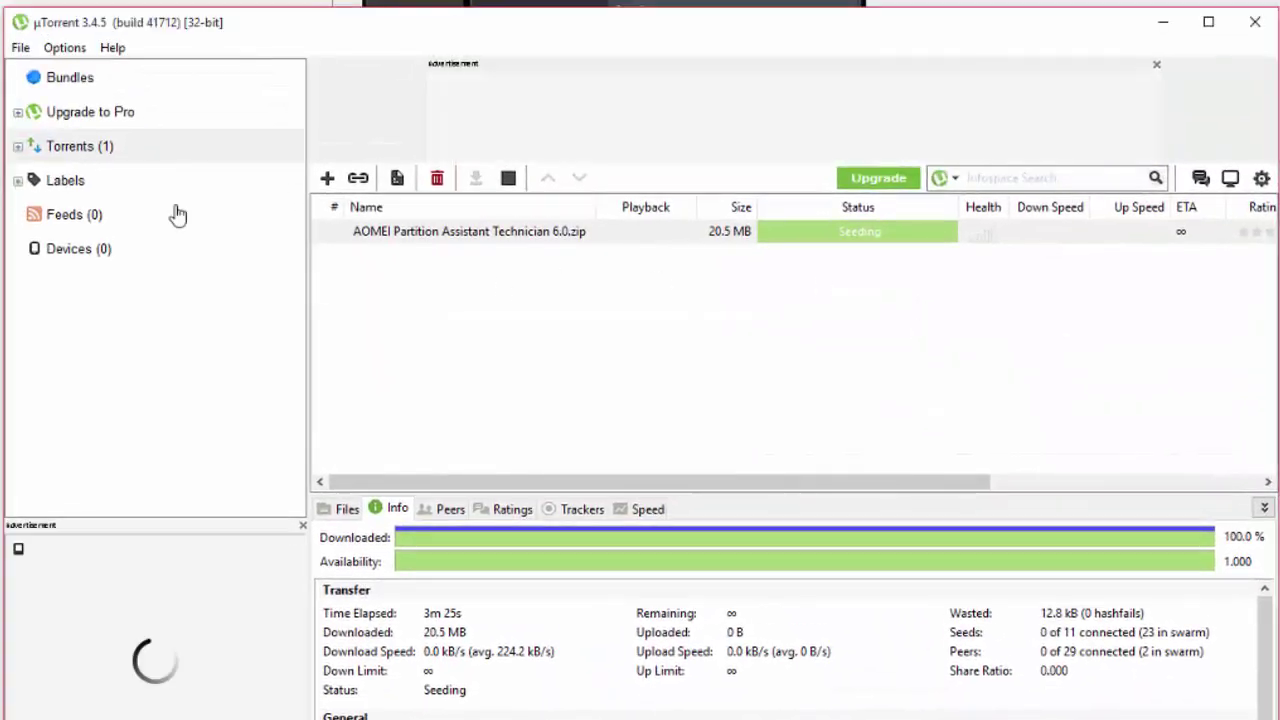
Switch to µTorrent, check the incoming connections port in its connection preferences, and close the browser and the preferences.
{"action": "left_click", "coordinate": [60, 48]}
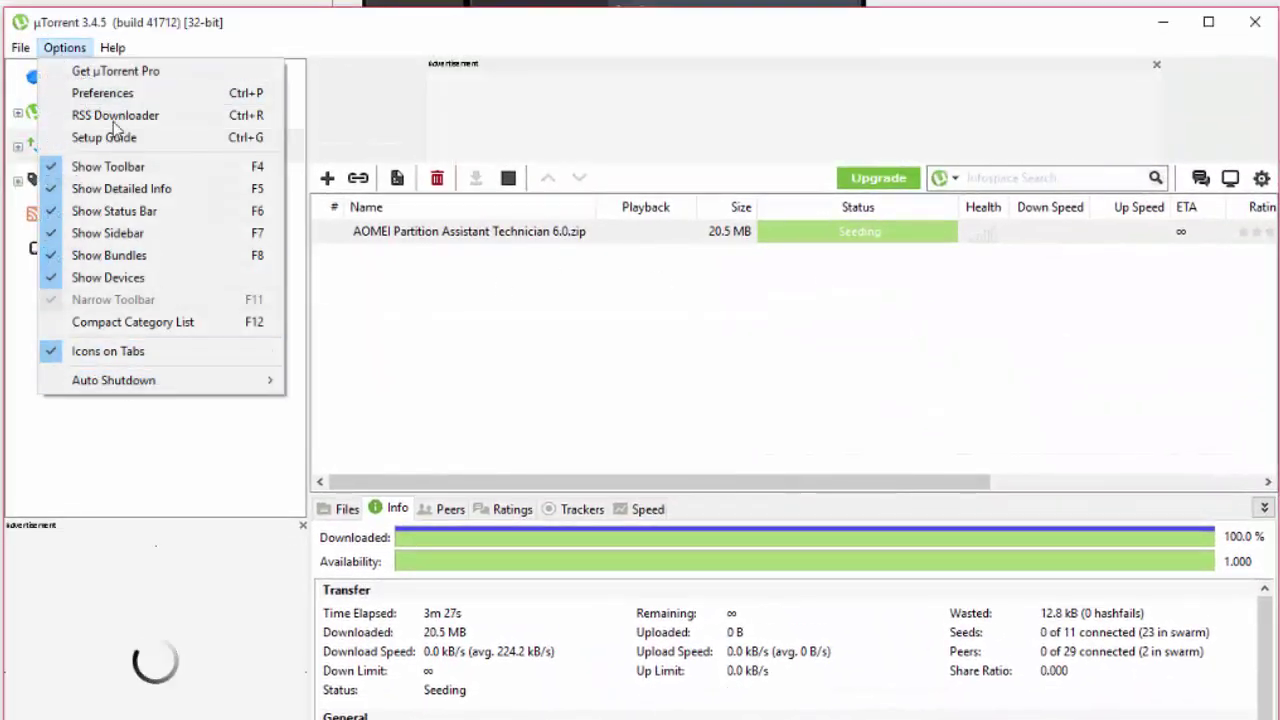
{"action": "left_click", "coordinate": [101, 92]}
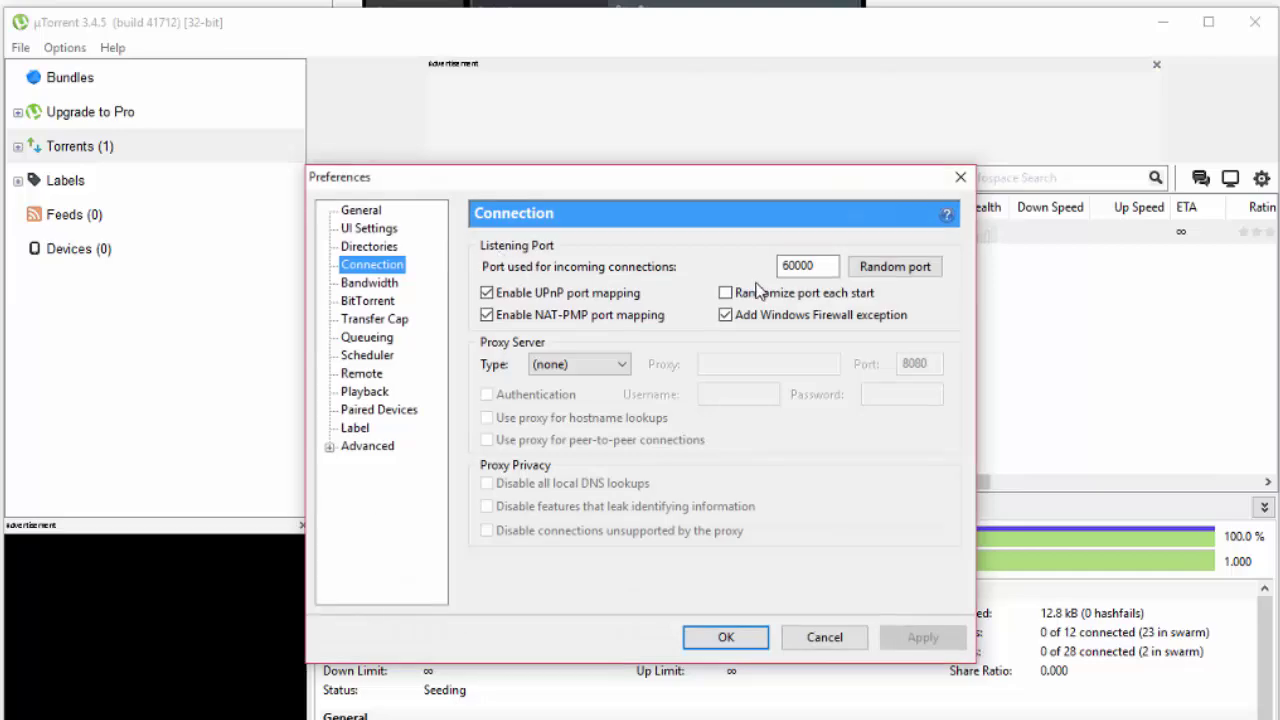
{"action": "left_click", "coordinate": [813, 265]}
{"action": "double_click", "coordinate": [813, 265]}
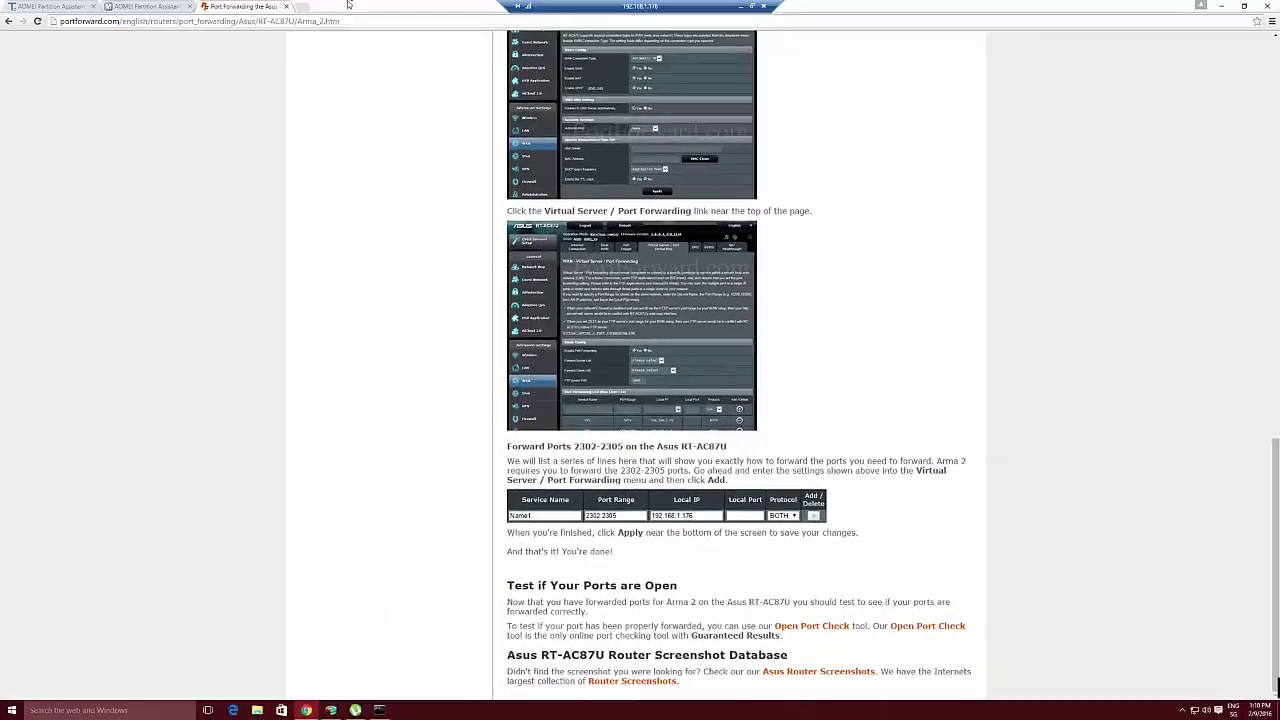
{"action": "left_click", "coordinate": [1268, 6]}
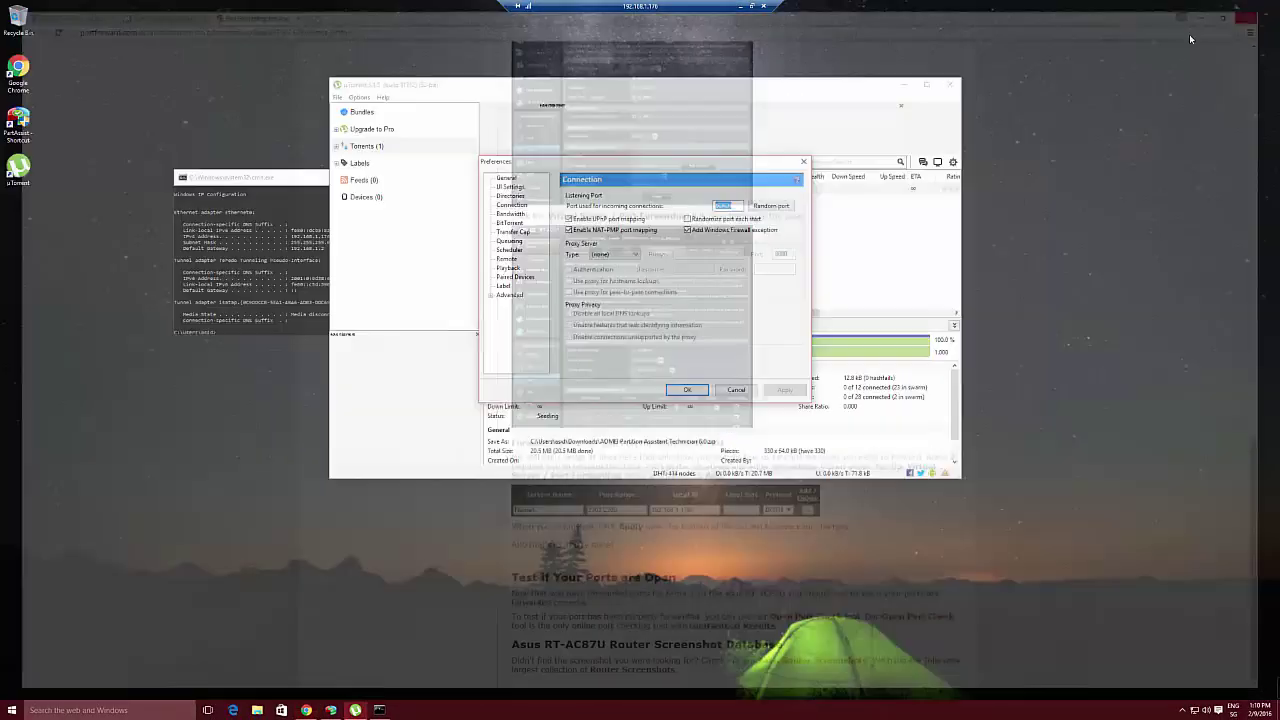
{"action": "left_click", "coordinate": [720, 390]}
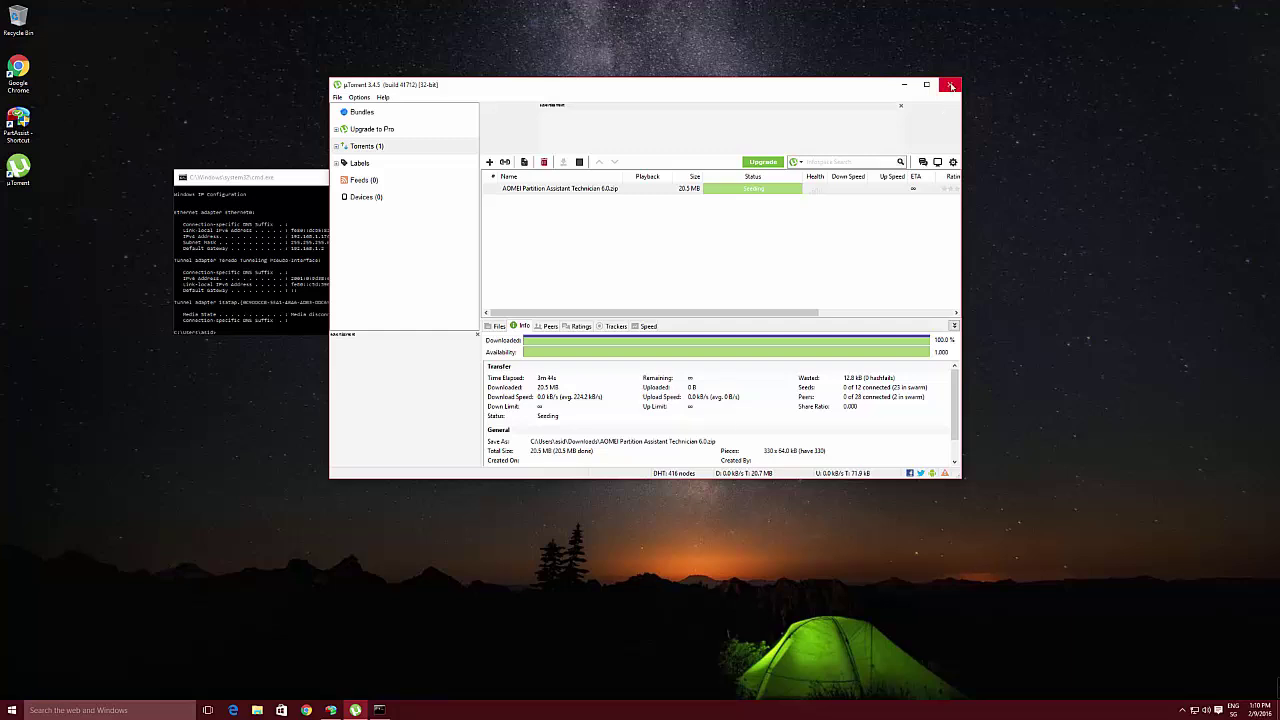
Delete the AOMEI Partition Assistant torrent together with its data, and close µTorrent and the Command Prompt.
{"action": "right_click", "coordinate": [544, 192]}
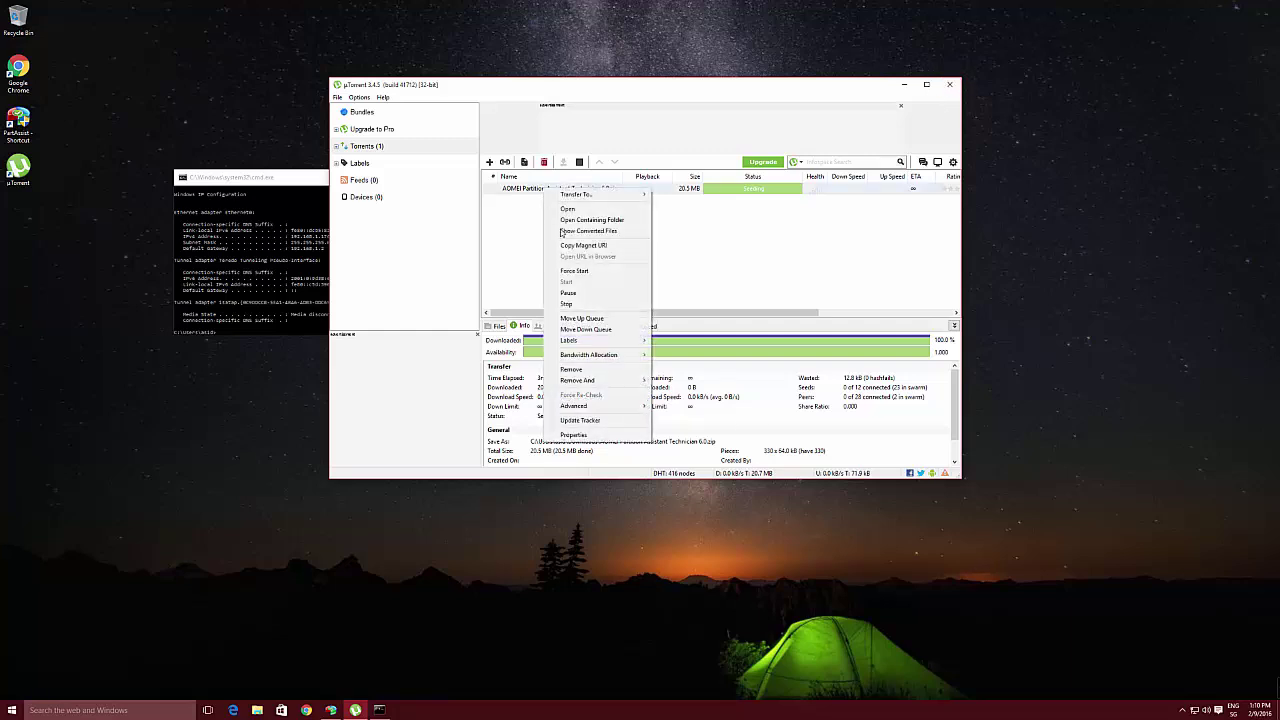
{"action": "mouse_move", "coordinate": [592, 380]}
{"action": "left_click", "coordinate": [699, 392]}
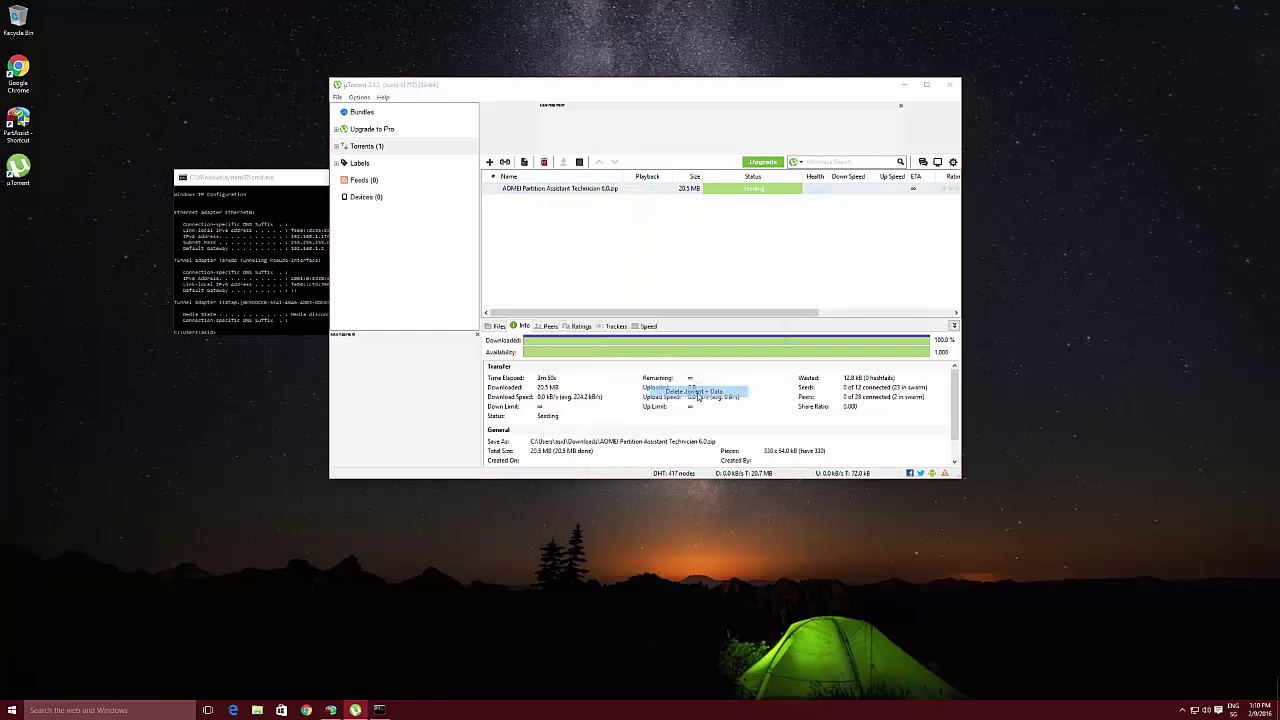
{"action": "left_click", "coordinate": [707, 326]}
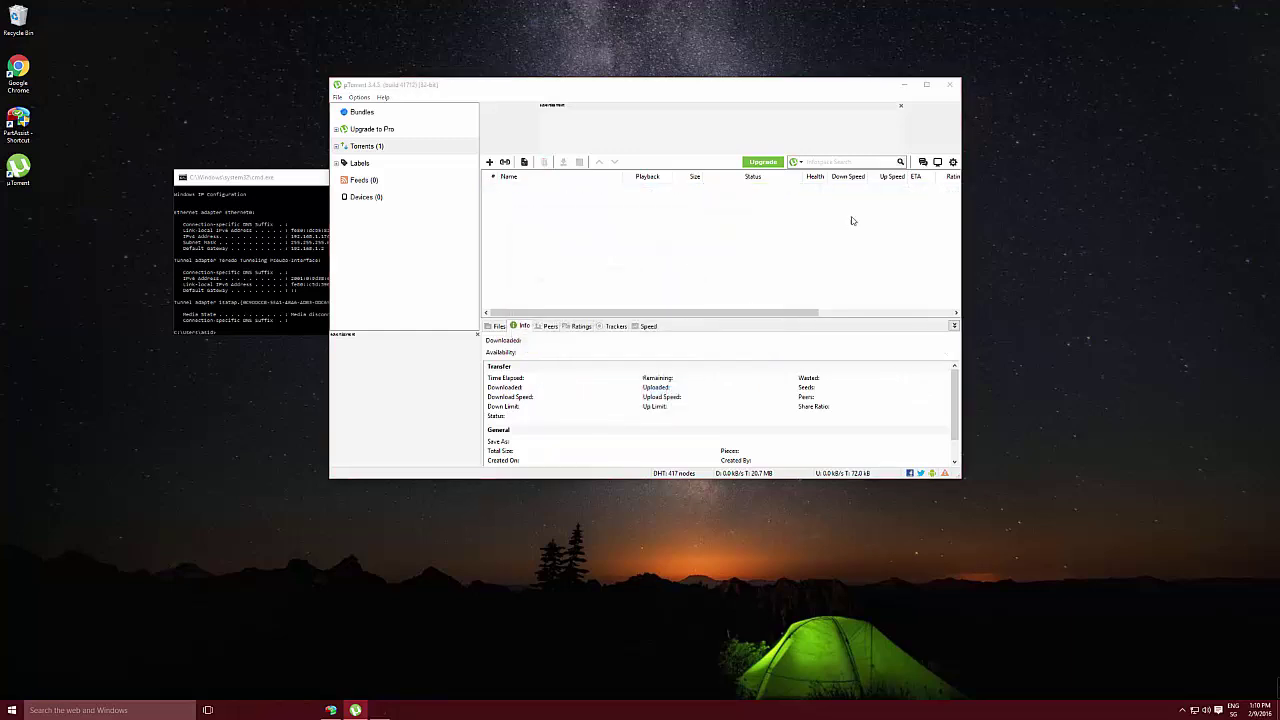
{"action": "left_click", "coordinate": [949, 84]}
{"action": "left_click", "coordinate": [410, 177]}
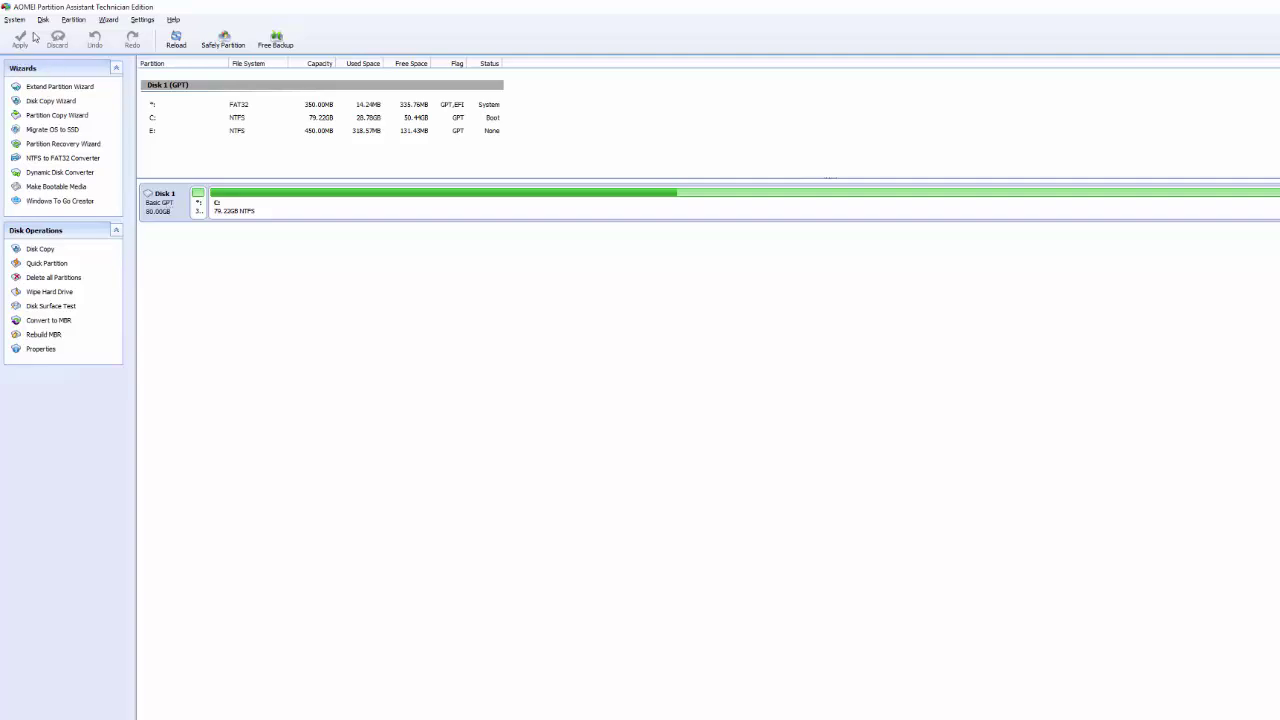
In AOMEI Partition Assistant, set Disk 1 to be converted from GPT to MBR.
{"action": "right_click", "coordinate": [164, 203]}
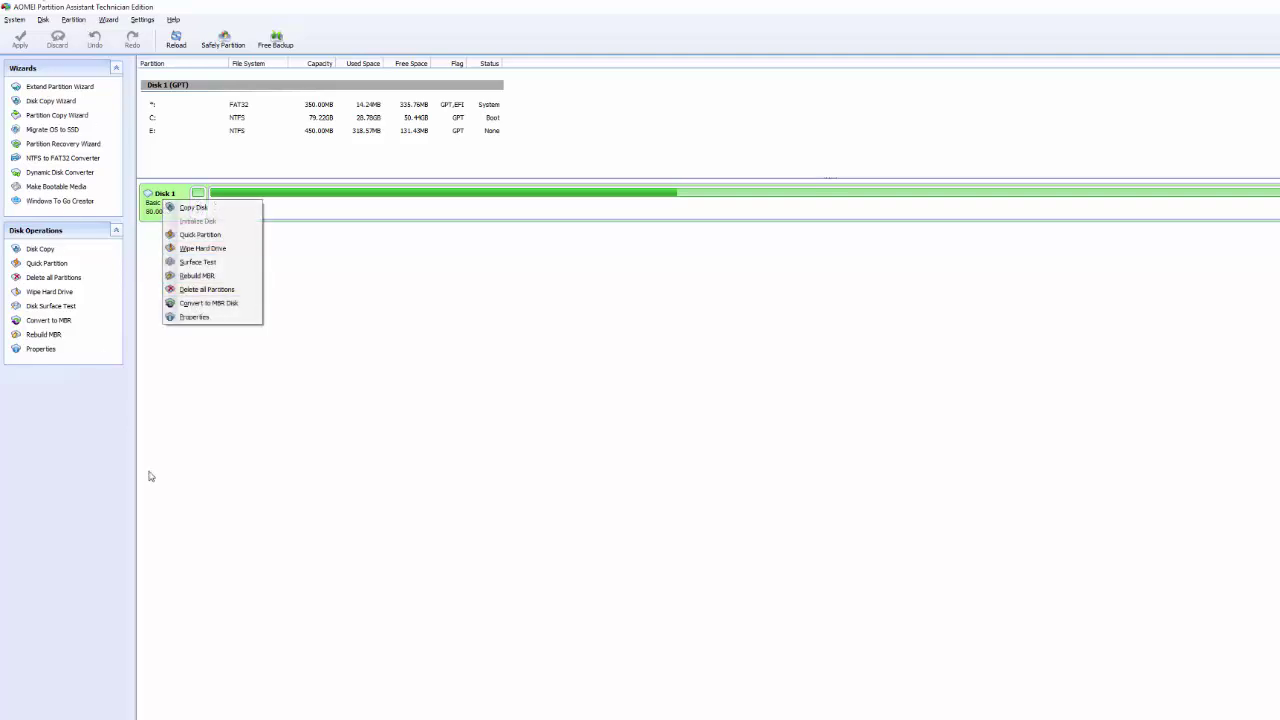
{"action": "left_click", "coordinate": [308, 461]}
{"action": "right_click", "coordinate": [163, 205]}
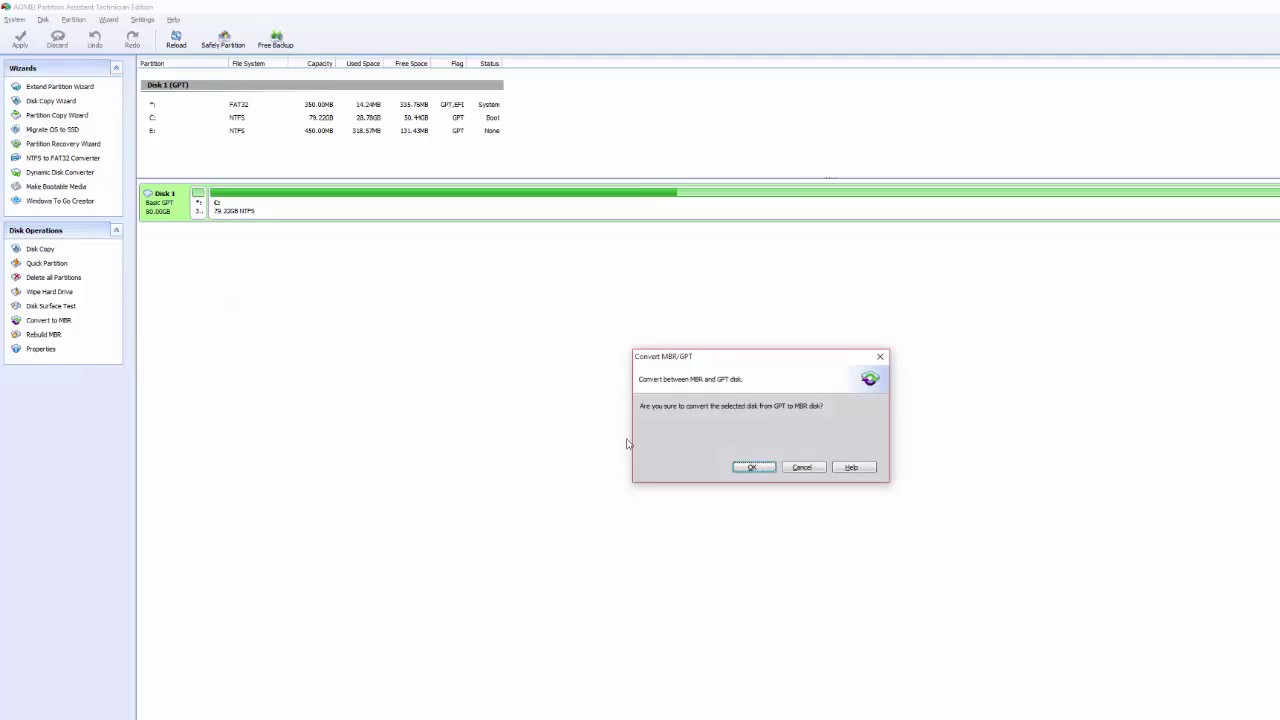
{"action": "left_click", "coordinate": [751, 468]}
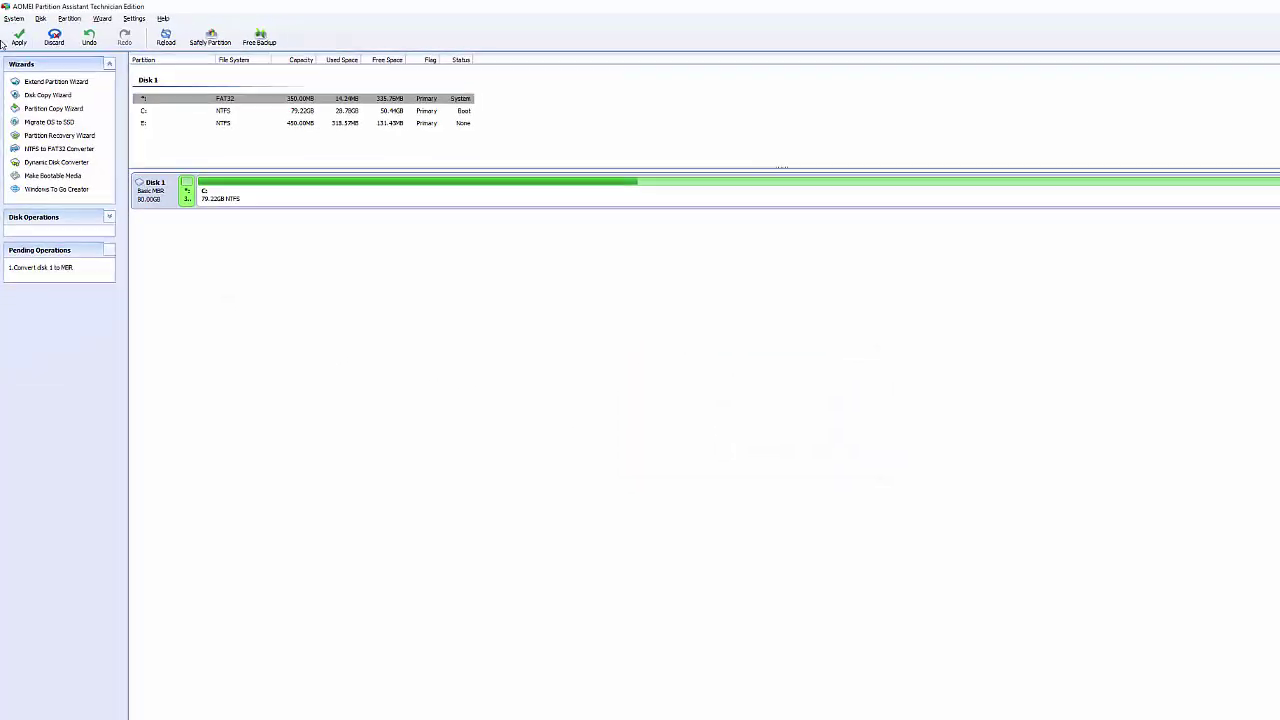
Apply the pending disk conversion and confirm that it should start.
{"action": "left_click", "coordinate": [19, 37]}
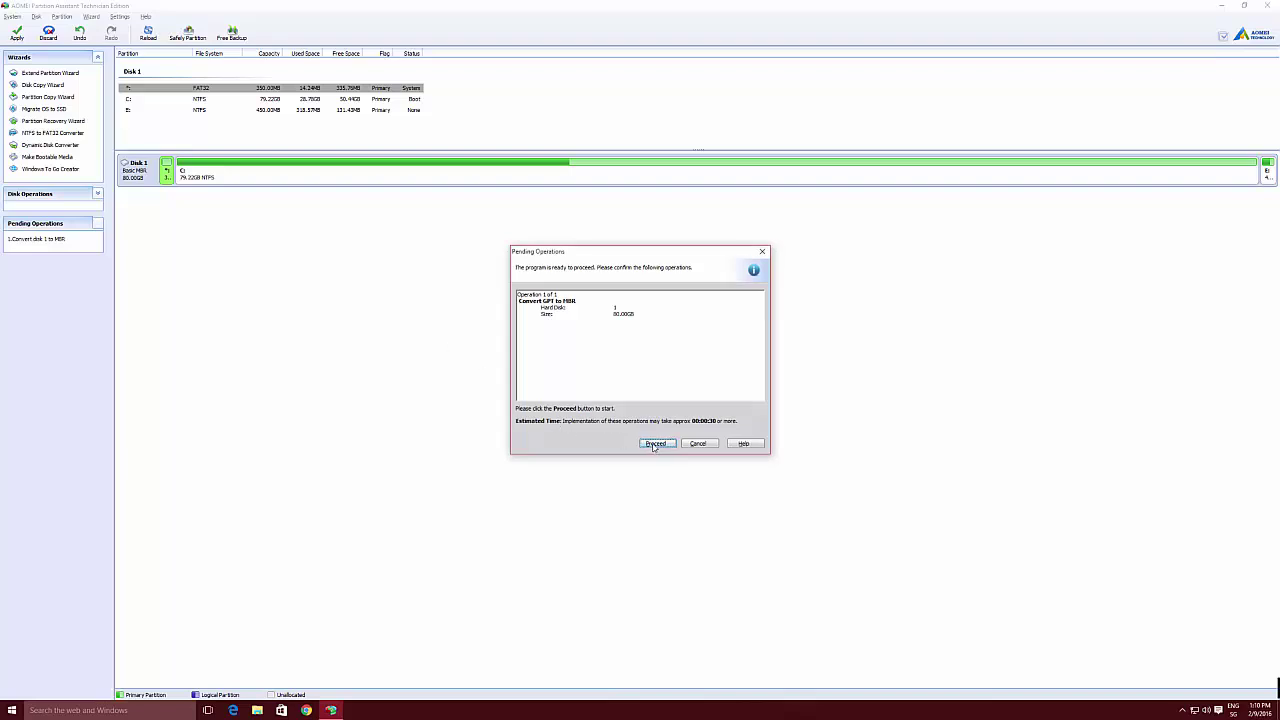
{"action": "left_click", "coordinate": [654, 446]}
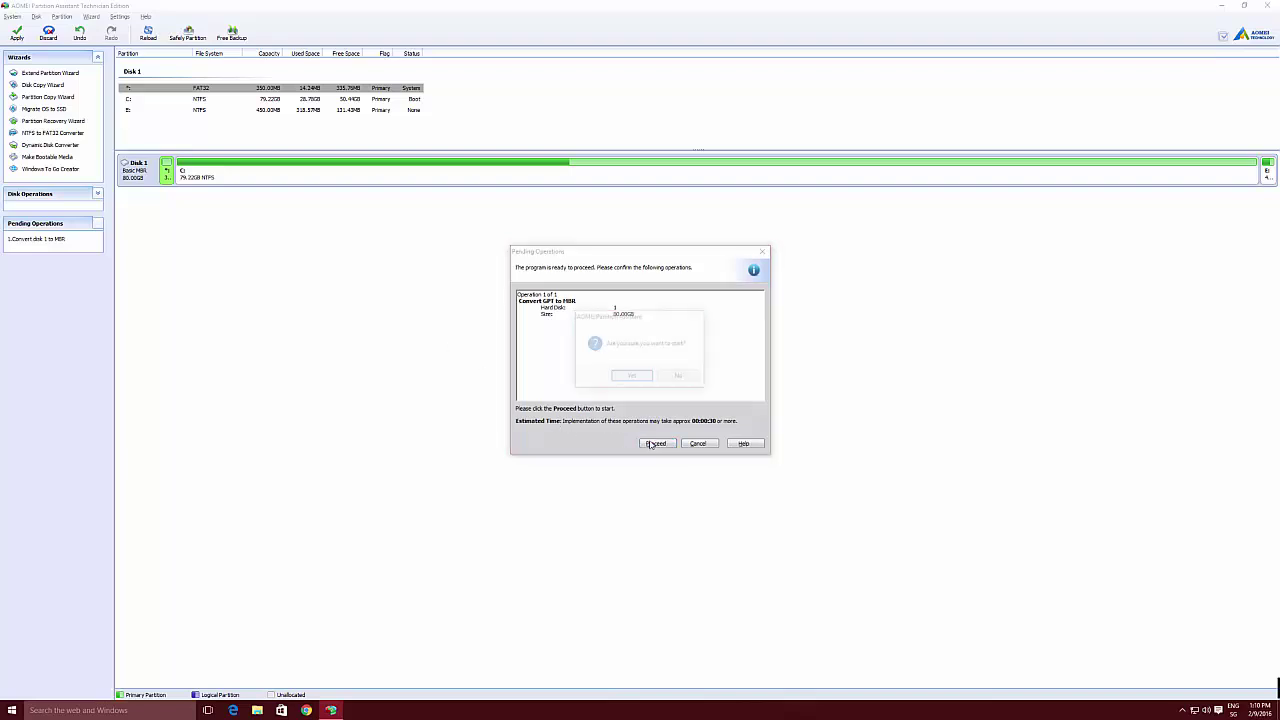
{"action": "left_click", "coordinate": [633, 378]}
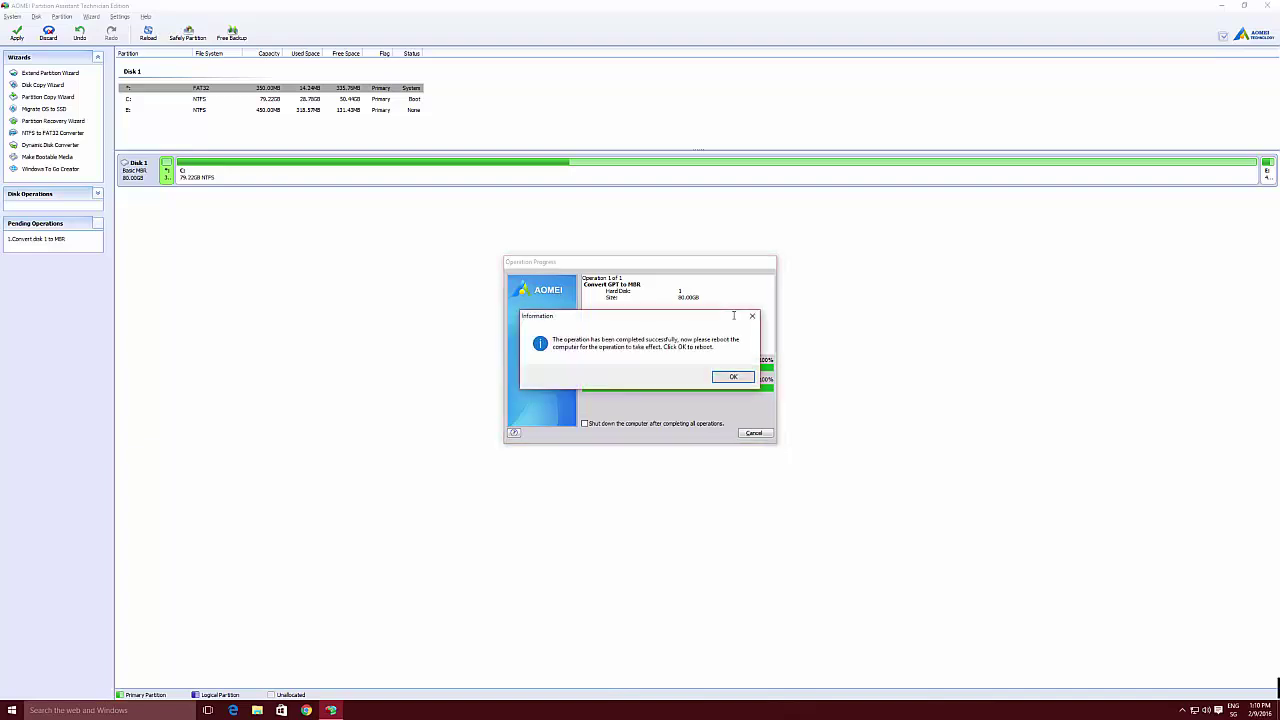
Accept the reboot that completes the disk conversion and close the Remote Desktop session.
{"action": "left_click", "coordinate": [733, 377]}
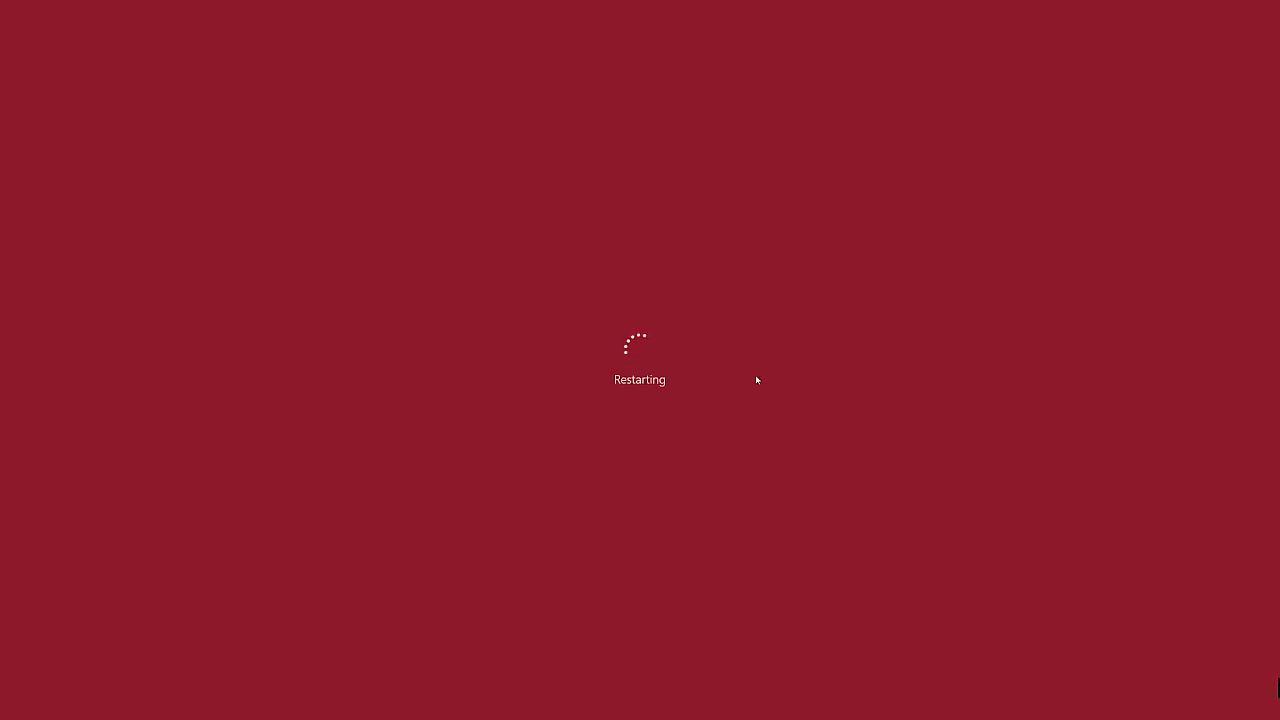
{"action": "mouse_move", "coordinate": [878, 2]}
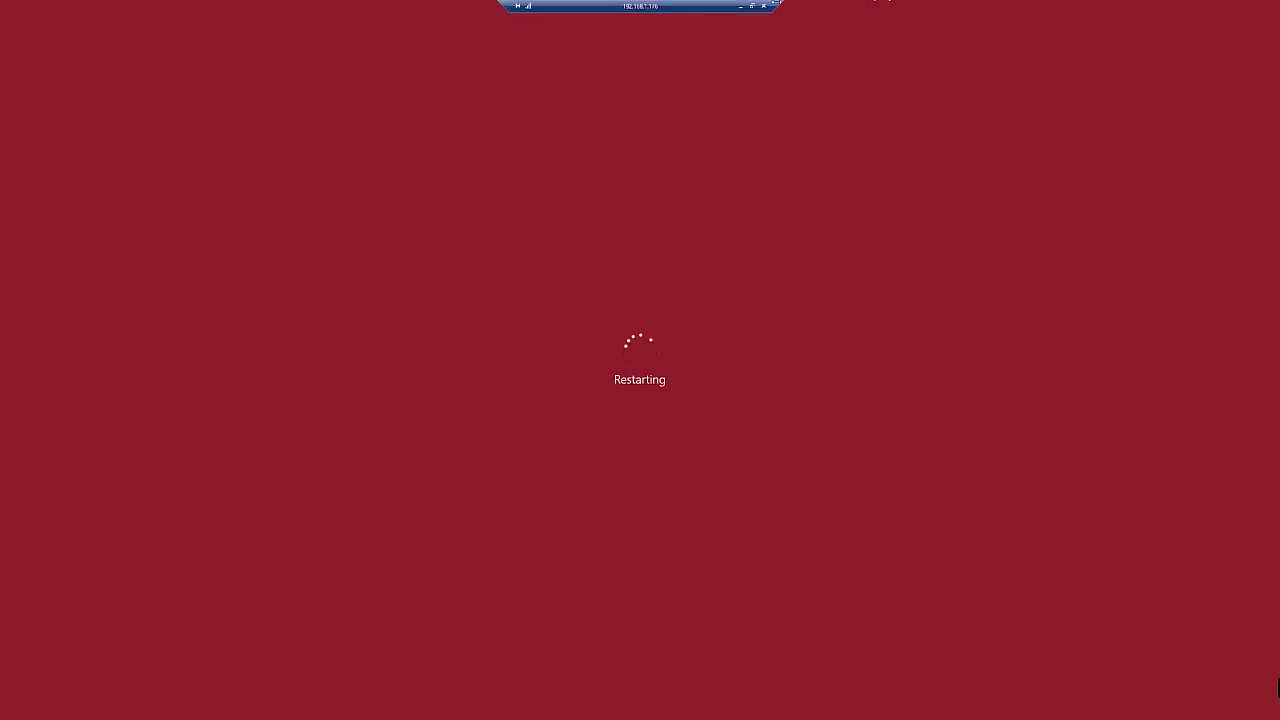
{"action": "left_click", "coordinate": [764, 6]}
{"action": "left_click", "coordinate": [672, 377]}
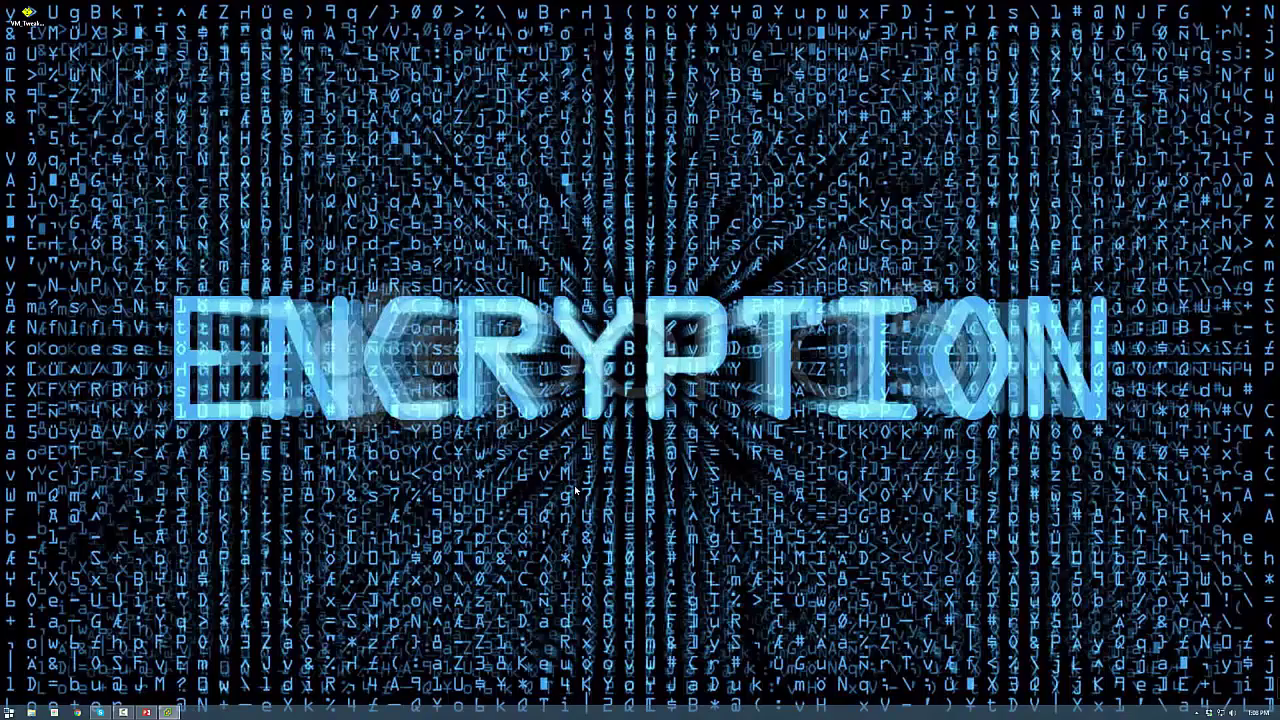
Switch to the Windows 10 virtual machine console, check how it starts up, and minimise the console.
{"action": "mouse_move", "coordinate": [170, 712]}
{"action": "left_click", "coordinate": [235, 655]}
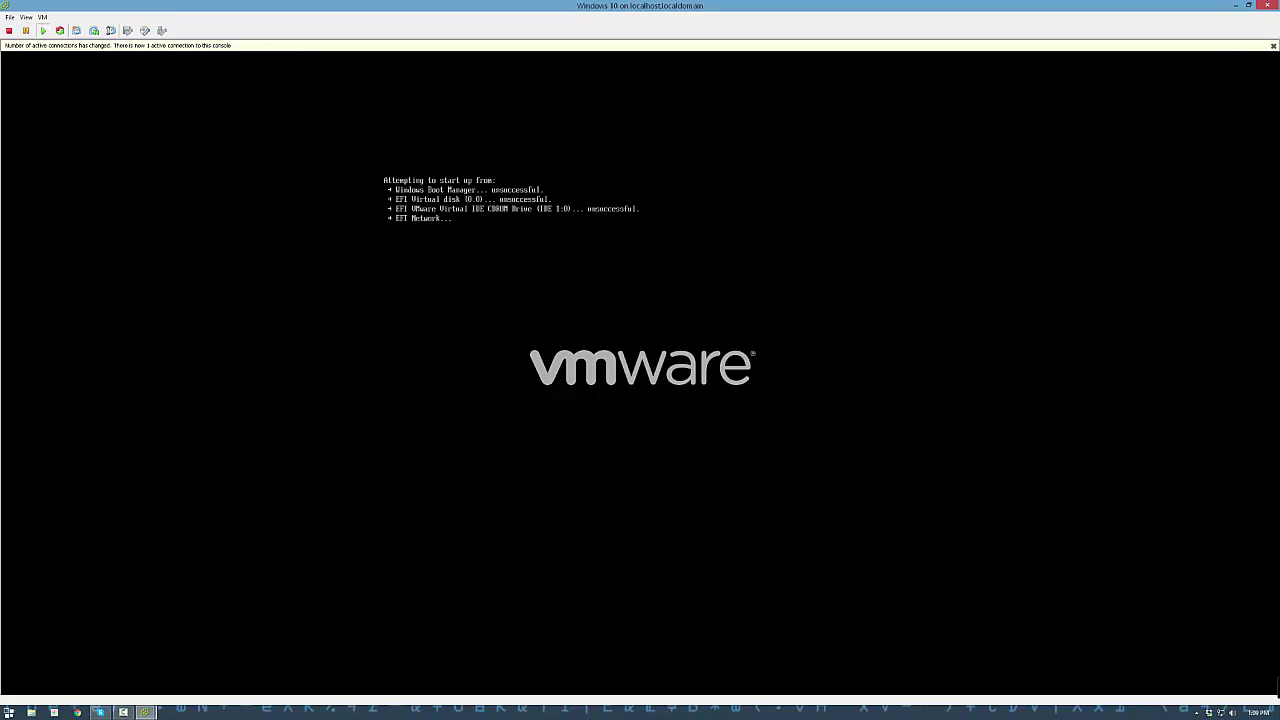
{"action": "left_click", "coordinate": [889, 300]}
{"action": "key", "text": "ctrl+alt"}
{"action": "left_click", "coordinate": [1237, 8]}
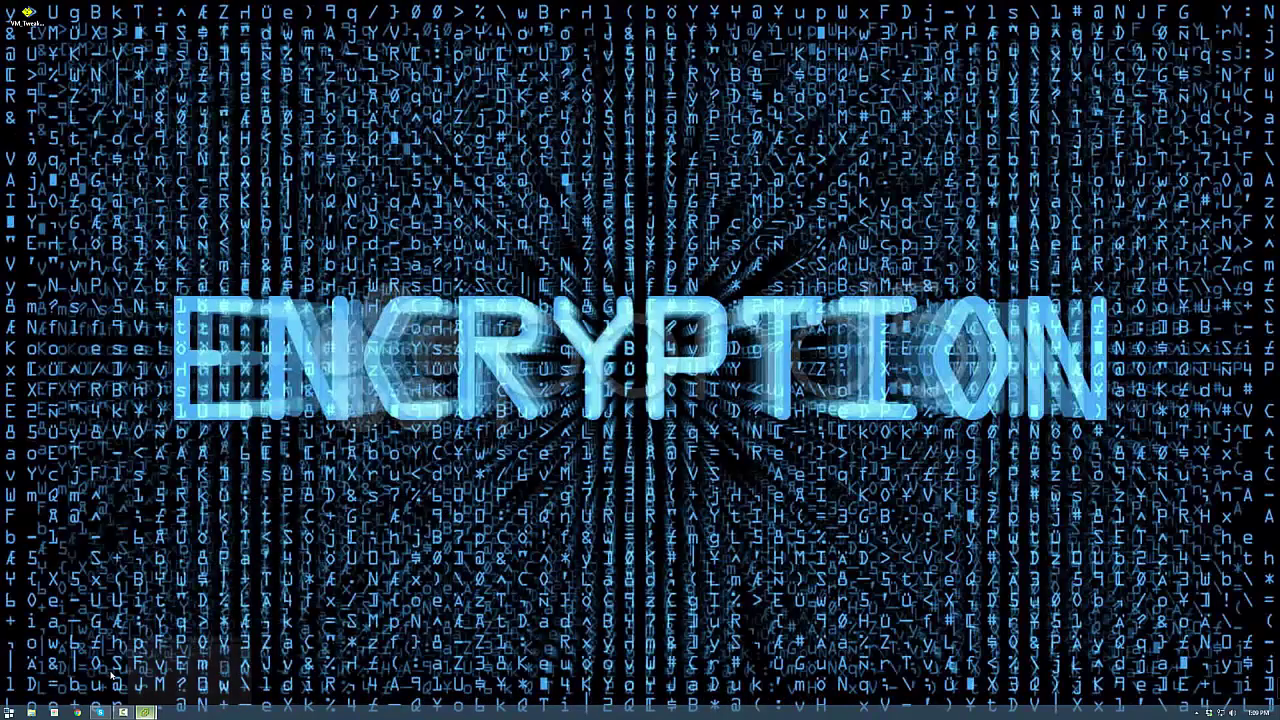
In vSphere Client, power off the Windows 10 virtual machine and confirm.
{"action": "left_click", "coordinate": [145, 712]}
{"action": "right_click", "coordinate": [42, 101]}
{"action": "mouse_move", "coordinate": [71, 106]}
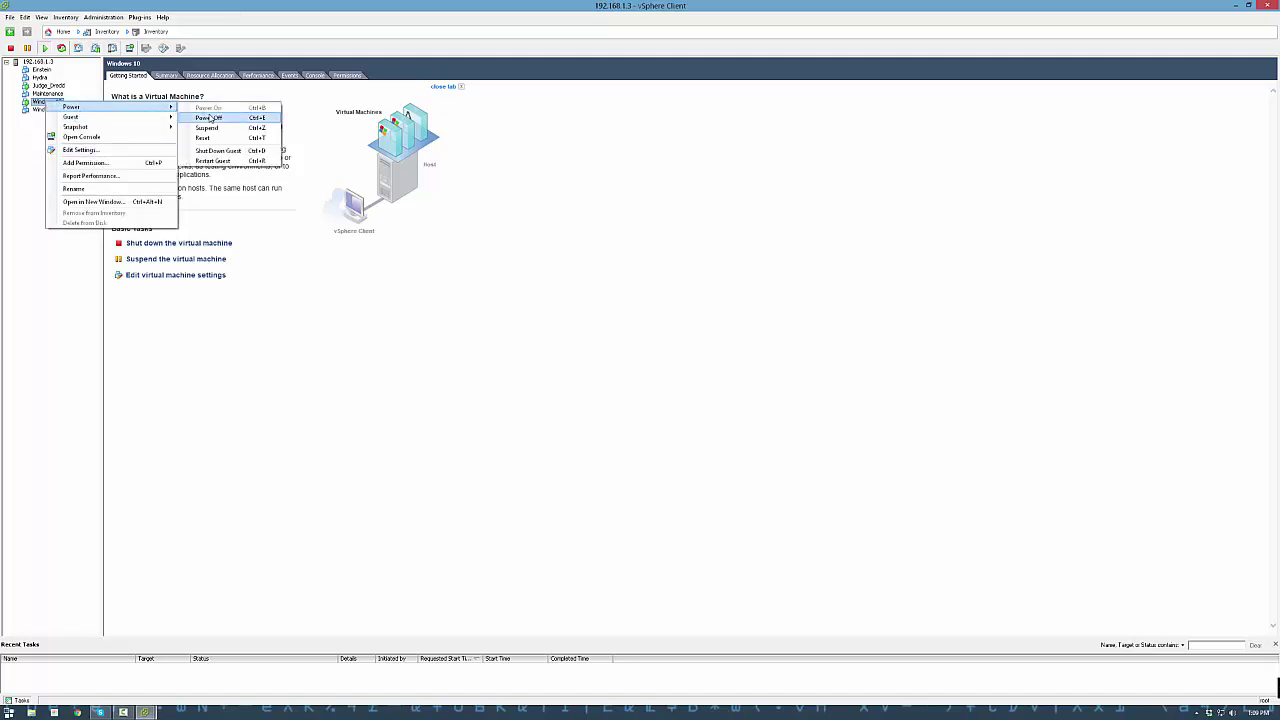
{"action": "left_click", "coordinate": [210, 118]}
{"action": "left_click", "coordinate": [678, 394]}
Browse Datastore_1 on the host, download Windows 10.vmx from the Windows 10 folder to the desktop, and minimise vSphere Client.
{"action": "right_click", "coordinate": [42, 101]}
{"action": "left_click", "coordinate": [38, 62]}
{"action": "right_click", "coordinate": [322, 158]}
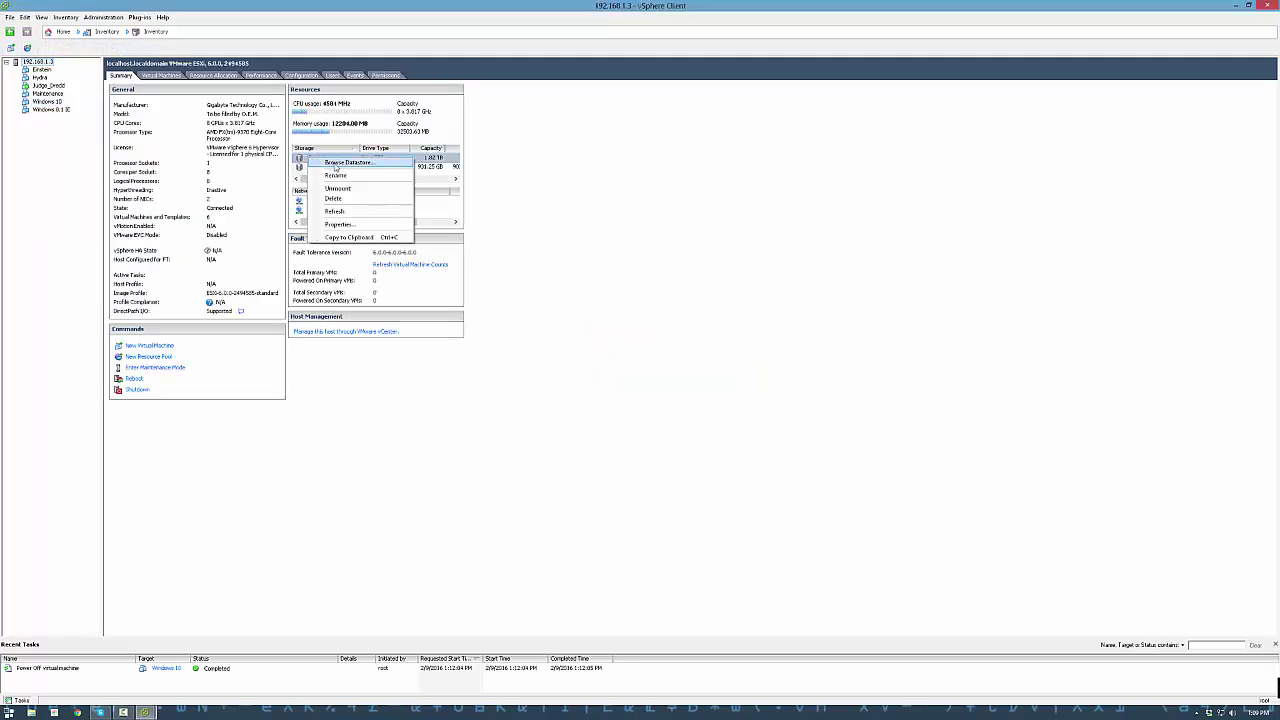
{"action": "left_click", "coordinate": [335, 164]}
{"action": "double_click", "coordinate": [575, 373]}
{"action": "left_click", "coordinate": [575, 352]}
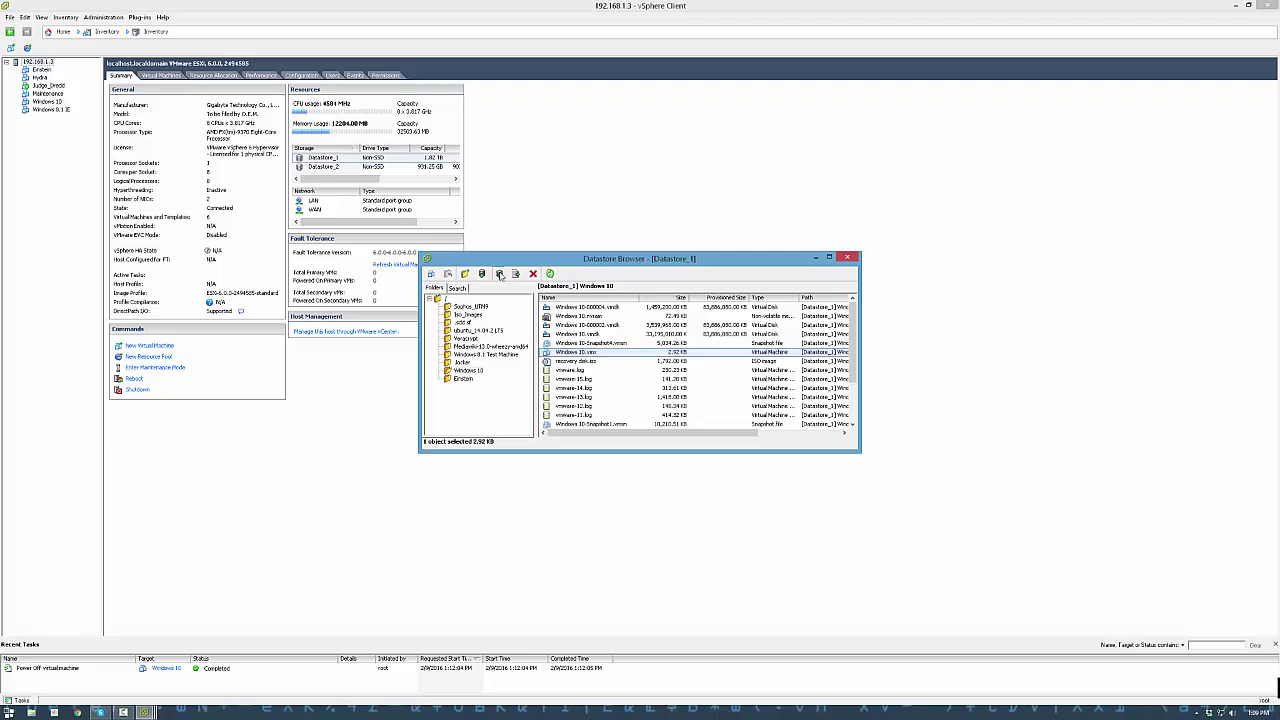
{"action": "left_click", "coordinate": [499, 274]}
{"action": "left_click", "coordinate": [745, 610]}
{"action": "left_click", "coordinate": [847, 258]}
{"action": "left_click", "coordinate": [1236, 5]}
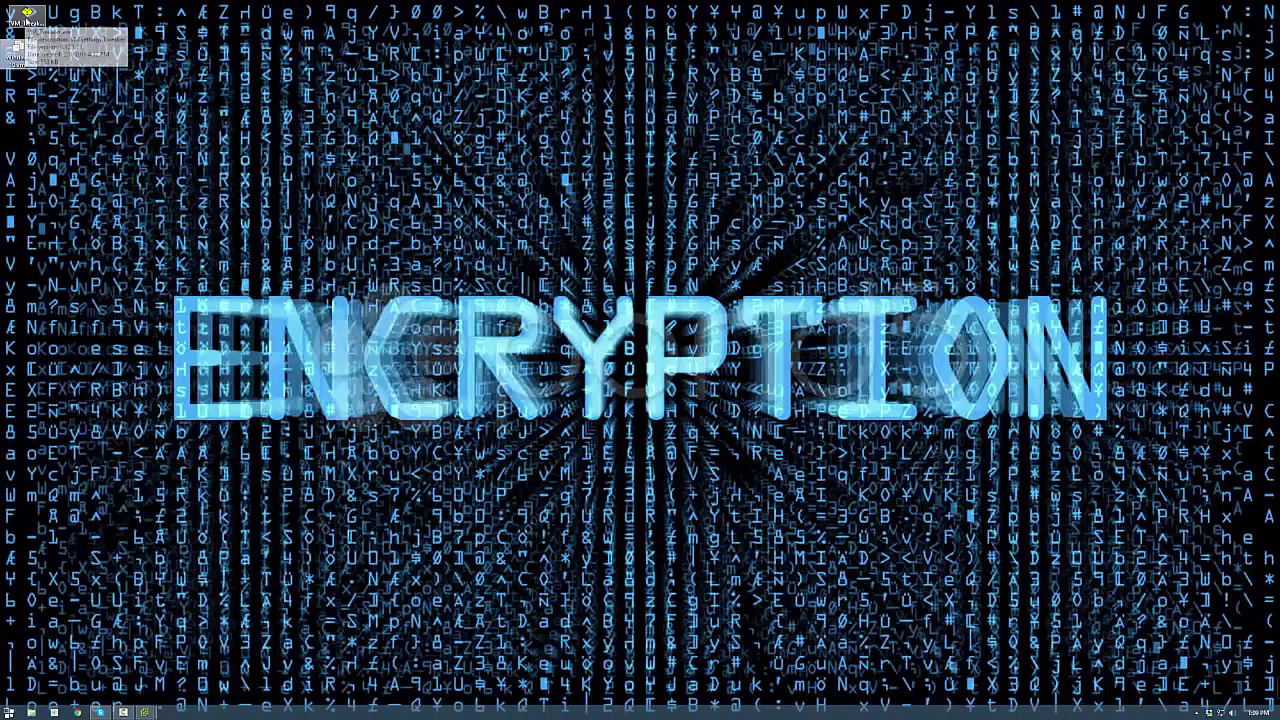
Open Windows 10.vmx in VMWare Tweaker, leave the "efi" BIOS boot type disabled in the EFI BIOS tweaks, and apply the changes.
{"action": "double_click", "coordinate": [27, 13]}
{"action": "left_click", "coordinate": [422, 73]}
{"action": "left_click", "coordinate": [640, 172]}
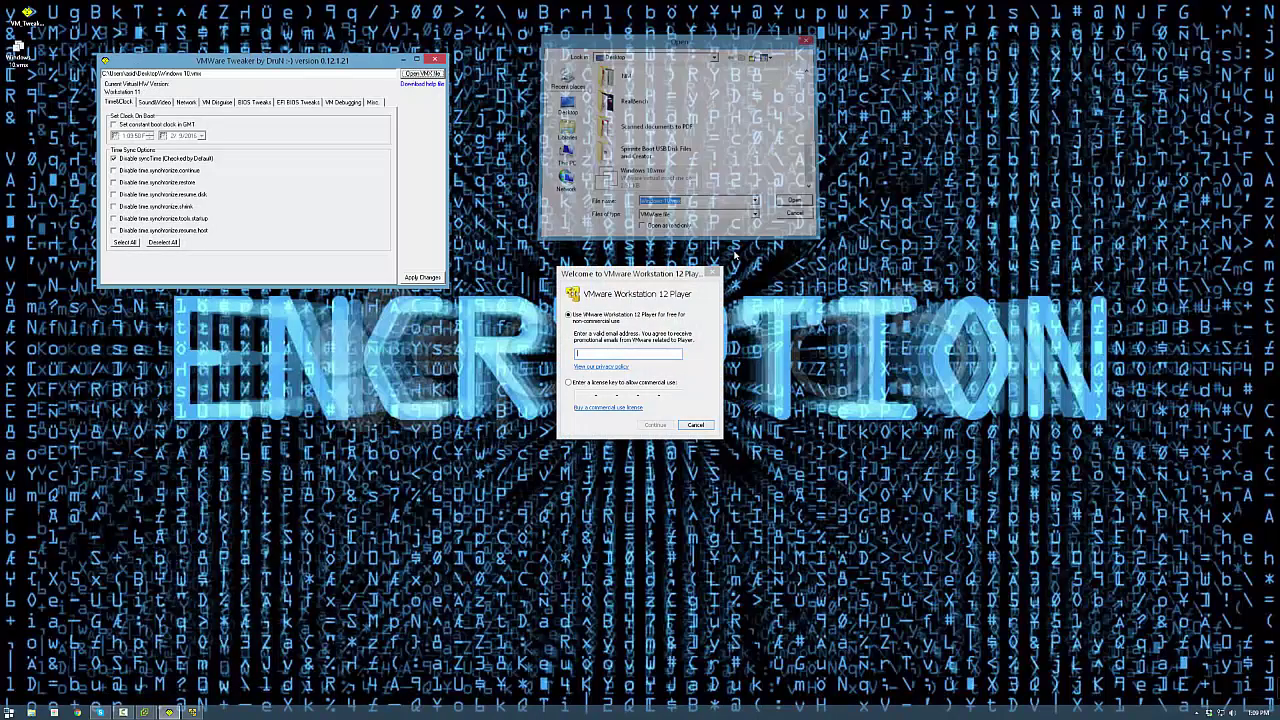
{"action": "left_click", "coordinate": [297, 102]}
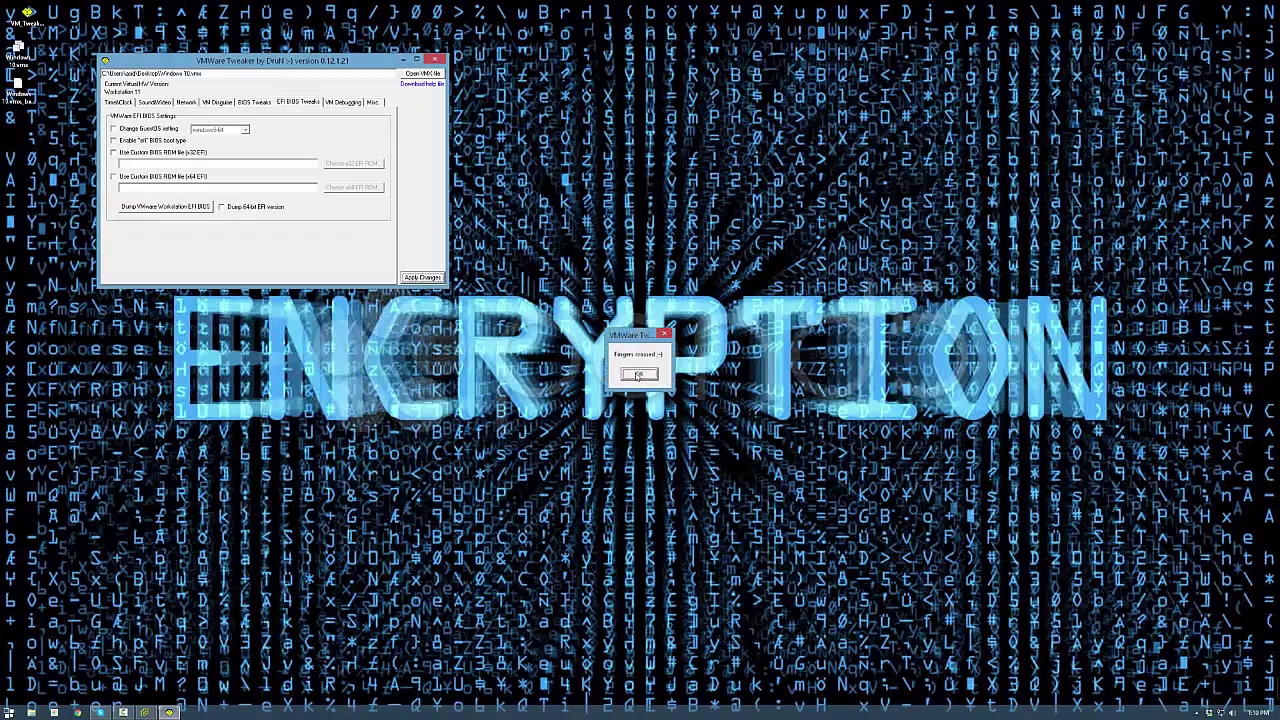
{"action": "left_click", "coordinate": [638, 375]}
Back in vSphere Client, delete the original Windows 10.vmx from the Windows 10 folder on Datastore_1.
{"action": "mouse_move", "coordinate": [148, 712]}
{"action": "left_click", "coordinate": [88, 655]}
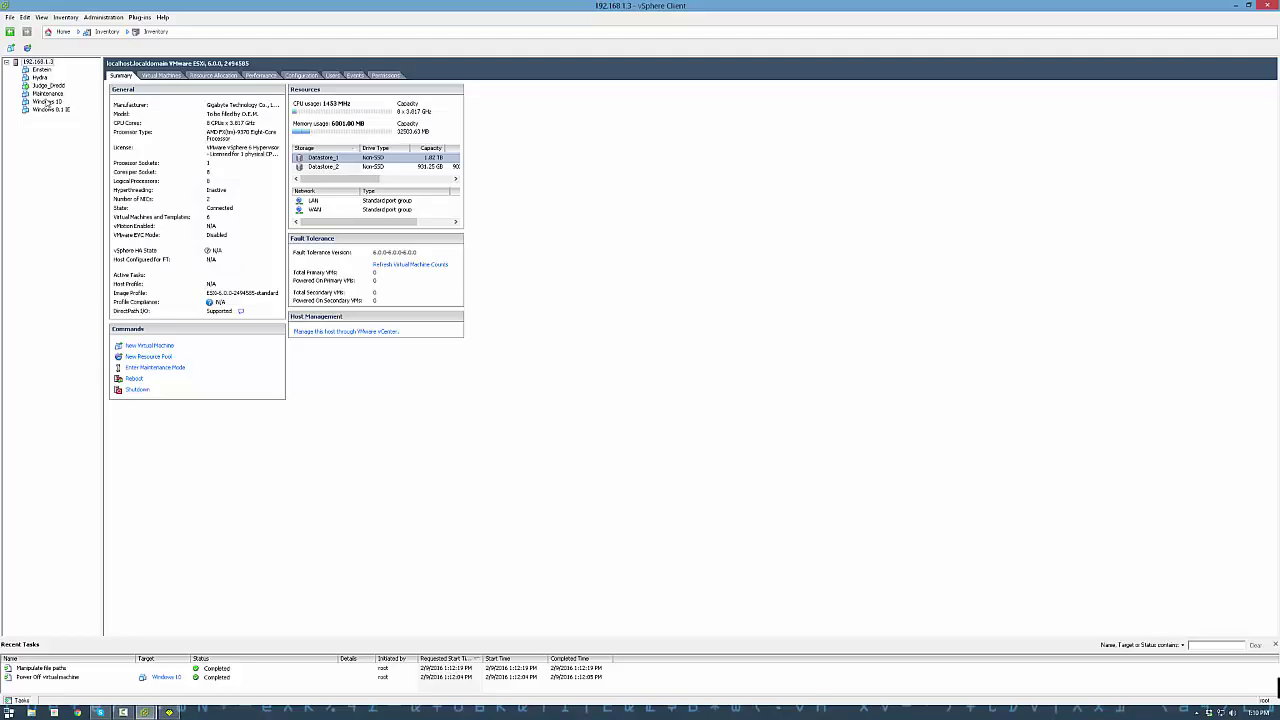
{"action": "right_click", "coordinate": [304, 157]}
{"action": "left_click", "coordinate": [323, 163]}
{"action": "left_click", "coordinate": [468, 371]}
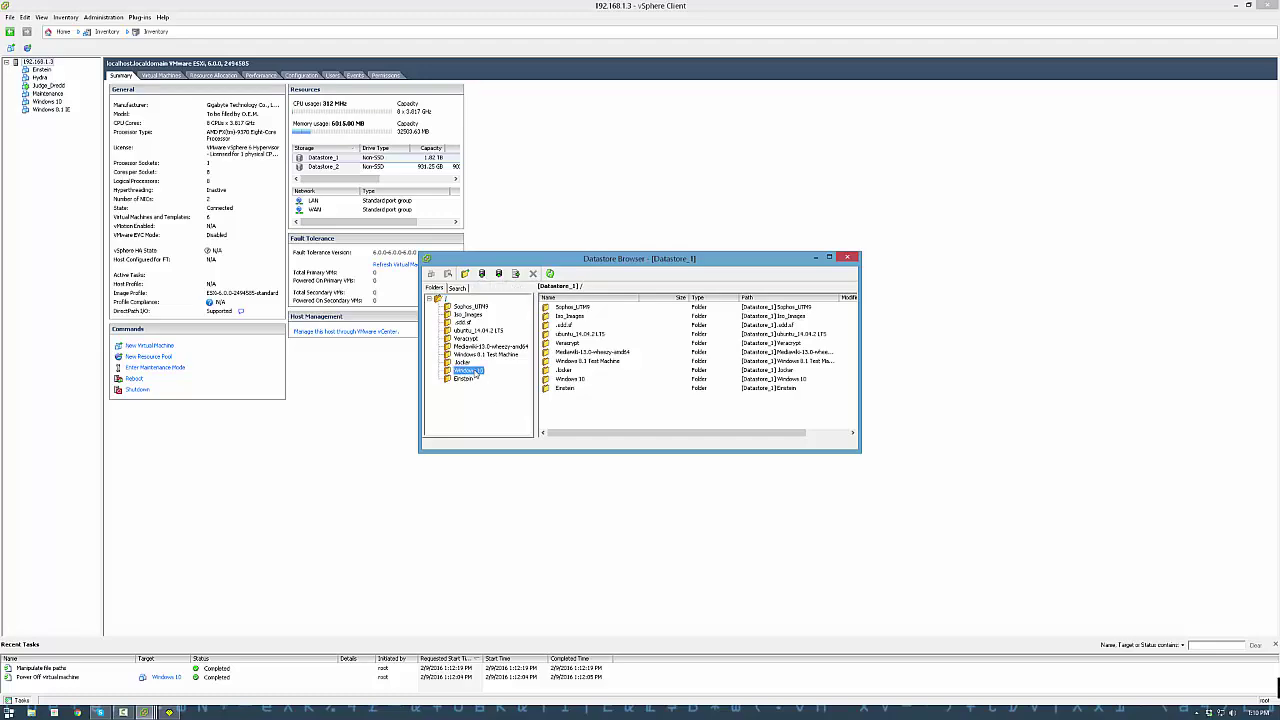
{"action": "left_click", "coordinate": [600, 357]}
{"action": "left_click", "coordinate": [532, 273]}
{"action": "left_click", "coordinate": [800, 408]}
Upload the edited Windows 10.vmx to the Windows 10 folder on Datastore_1 and close the datastore browser.
{"action": "left_click", "coordinate": [515, 273]}
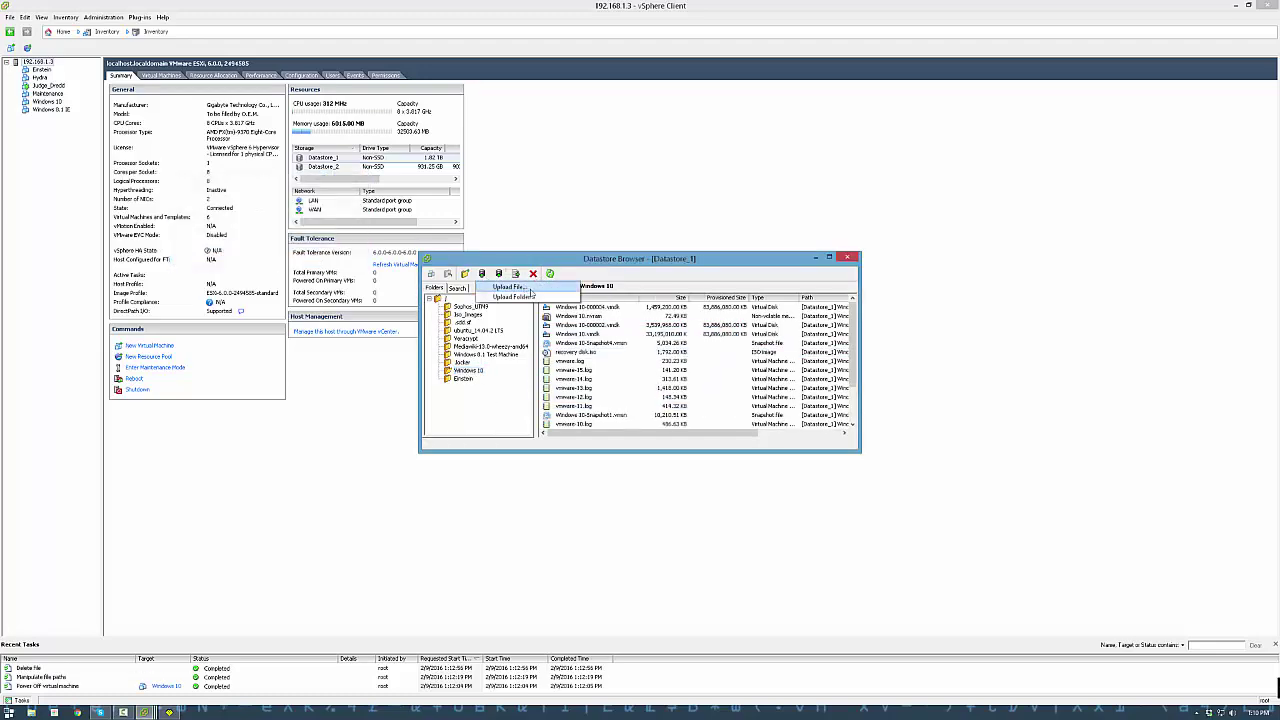
{"action": "left_click", "coordinate": [530, 288]}
{"action": "key", "text": "Escape"}
{"action": "left_click", "coordinate": [829, 257]}
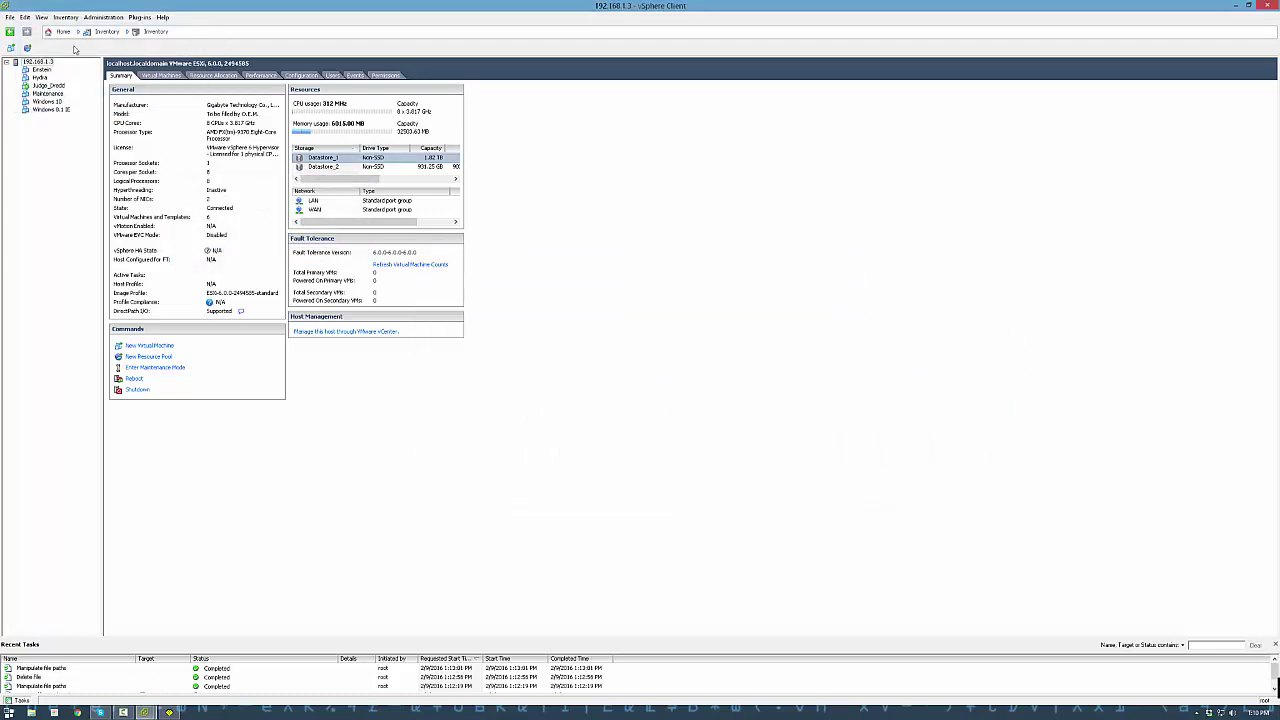
Power on the Windows 10 virtual machine, check its console, and close the console.
{"action": "left_click", "coordinate": [45, 101]}
{"action": "left_click", "coordinate": [43, 47]}
{"action": "left_click", "coordinate": [157, 47]}
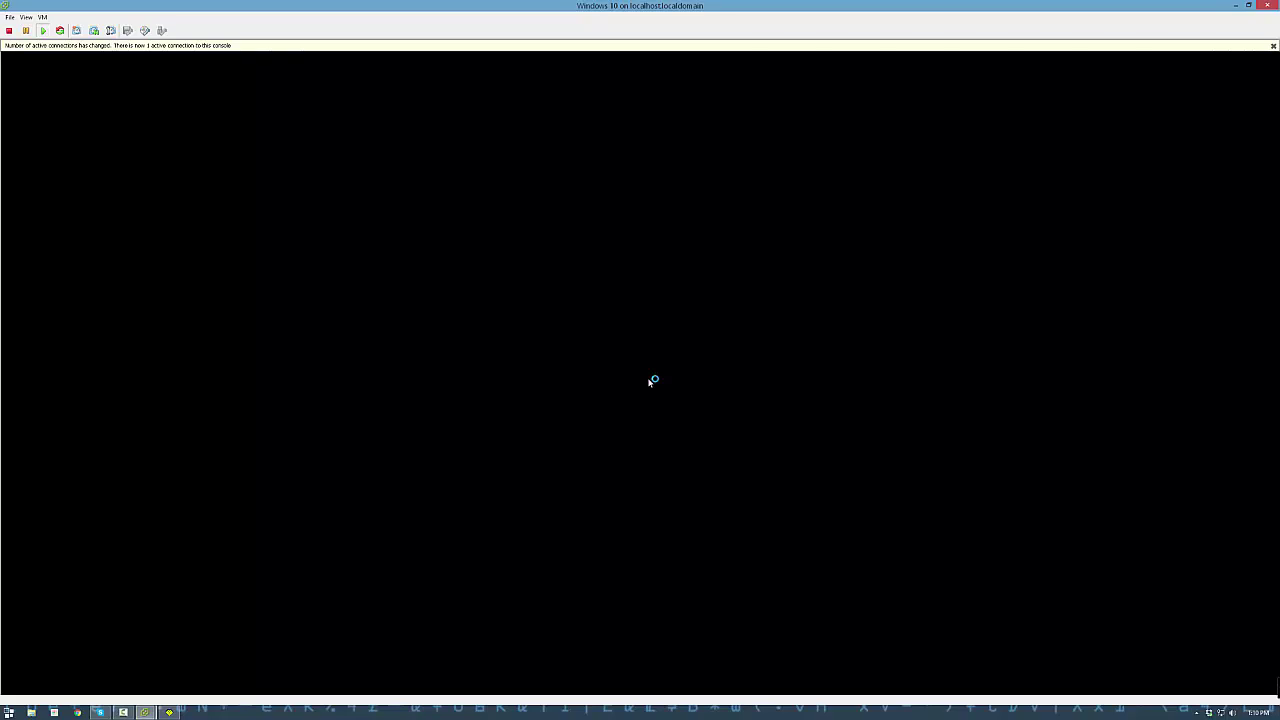
{"action": "left_click", "coordinate": [1274, 46]}
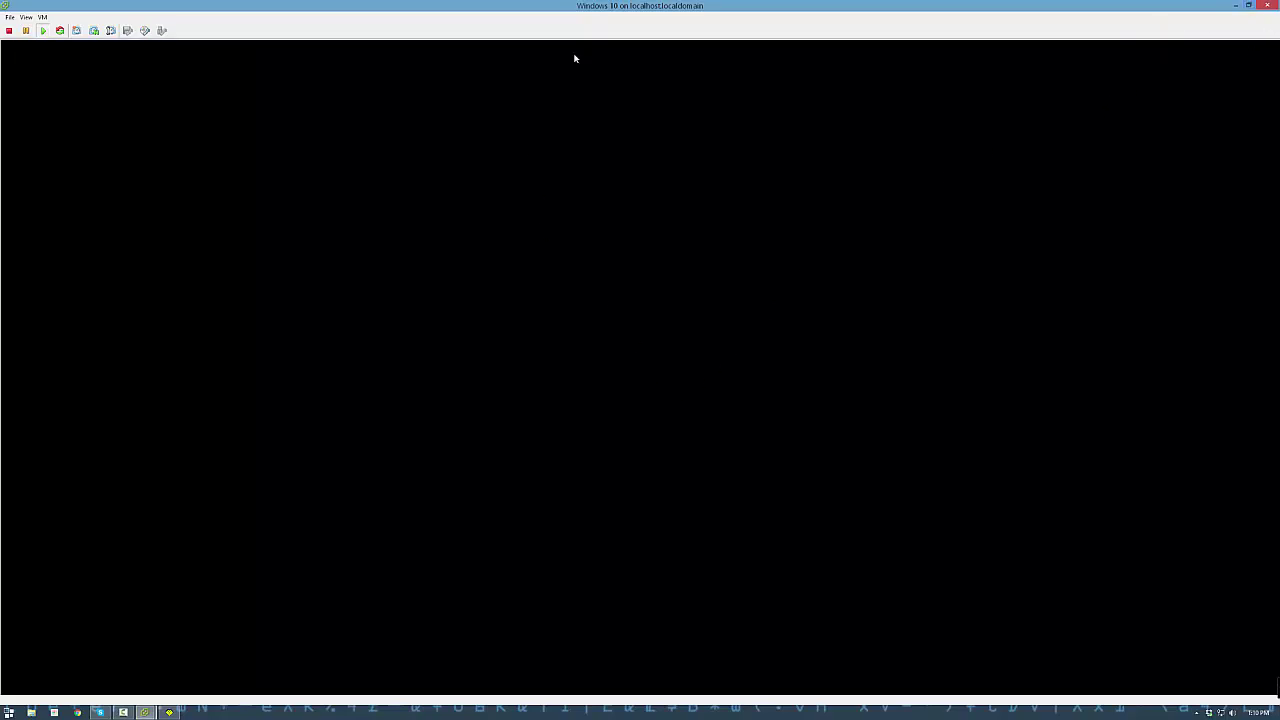
{"action": "left_click", "coordinate": [1267, 5]}
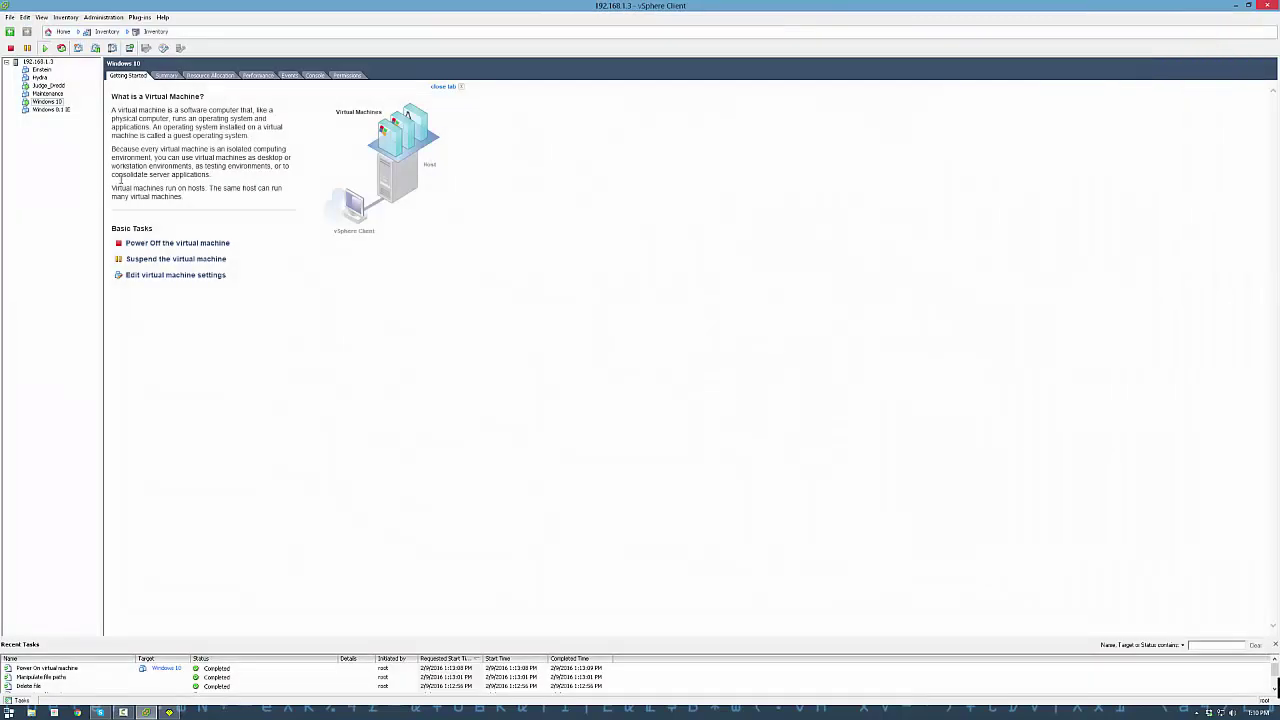
Reopen the Windows 10 virtual machine's console and reposition its window to watch the machine start up.
{"action": "right_click", "coordinate": [53, 102]}
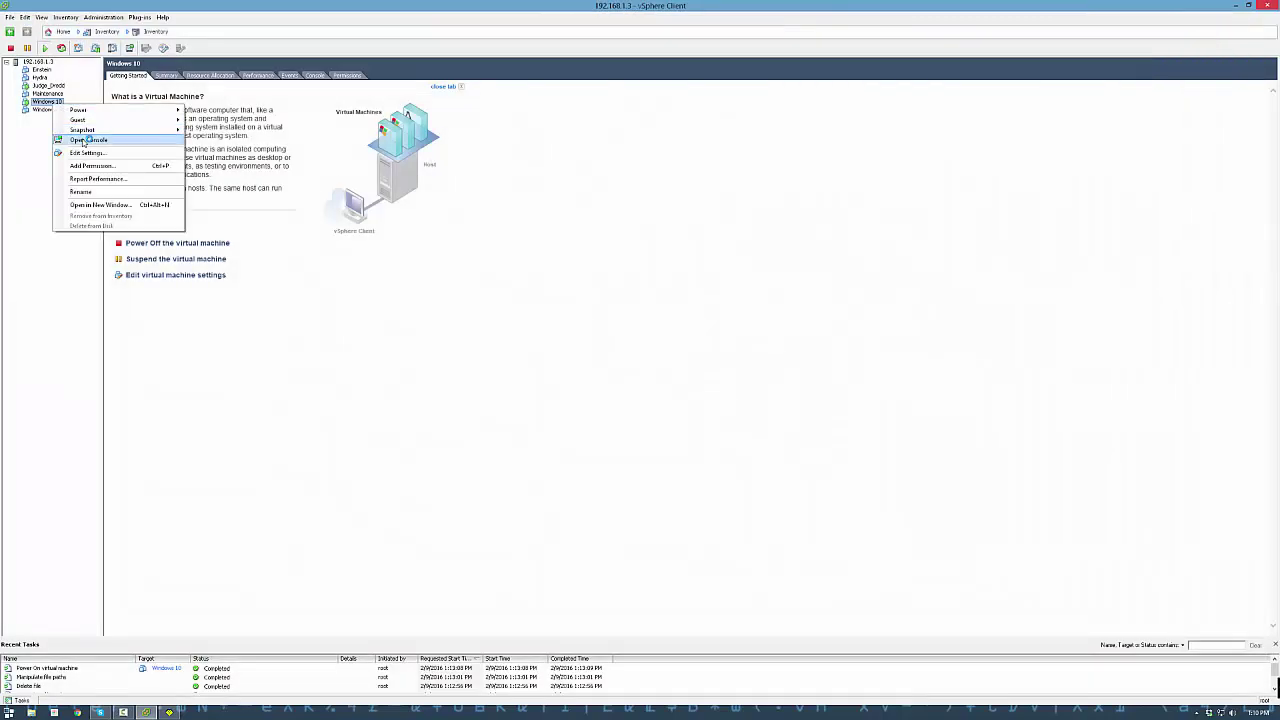
{"action": "left_click", "coordinate": [86, 140]}
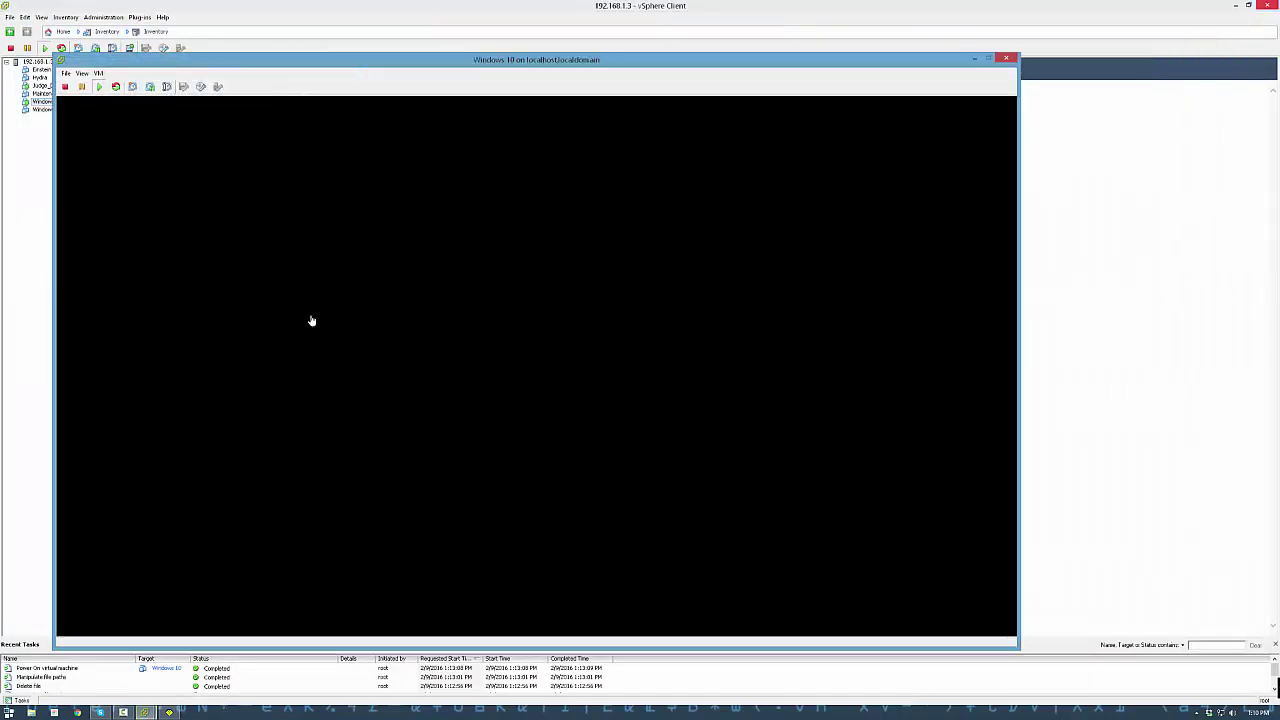
{"action": "left_click_drag", "start_coordinate": [1020, 486], "coordinate": [1242, 451]}
{"action": "left_click", "coordinate": [690, 344]}
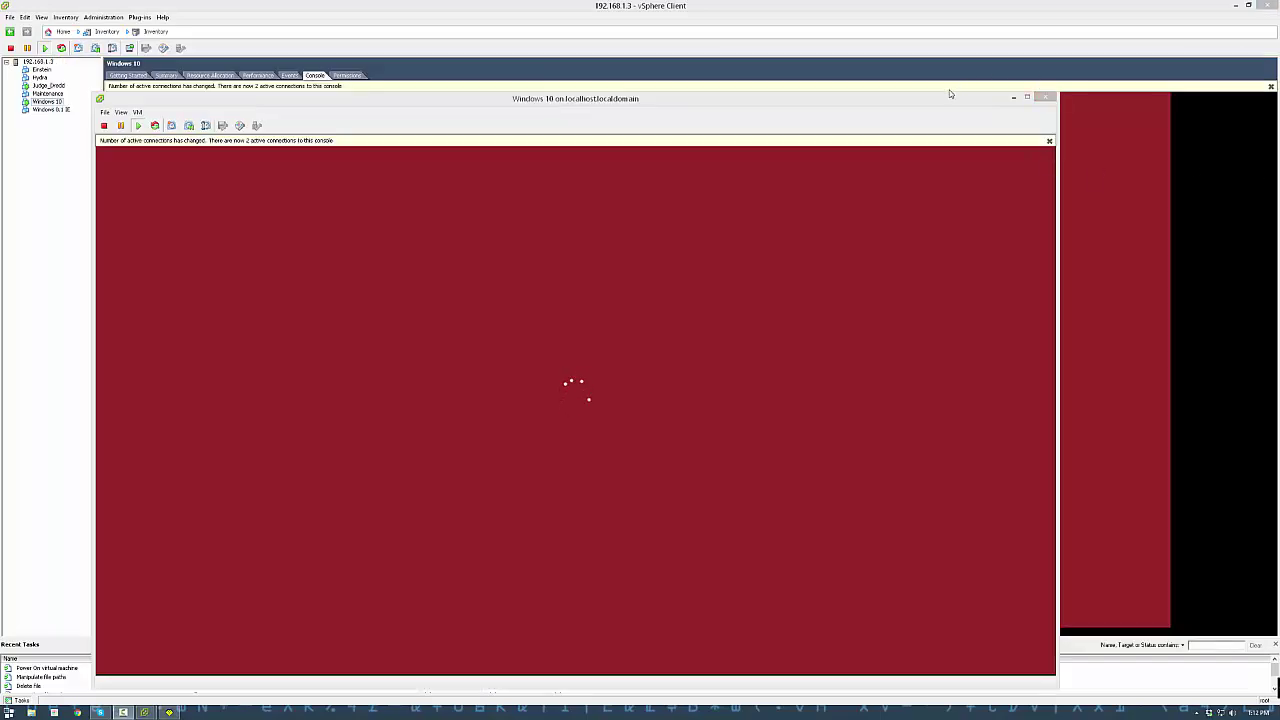
{"action": "left_click_drag", "start_coordinate": [950, 99], "coordinate": [861, 12]}
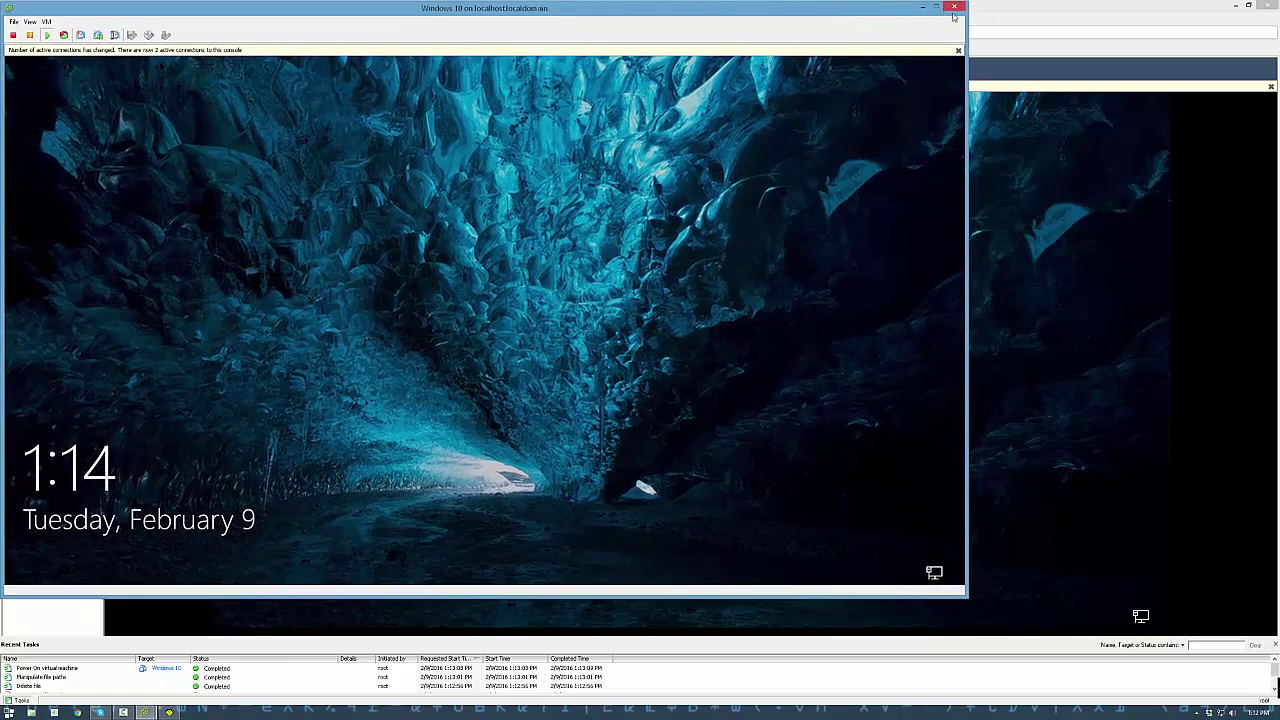
Start a Remote Desktop connection to 192.168.1.176 and sign in with the account password.
{"action": "key", "text": "super+r"}
{"action": "key", "text": "Return"}
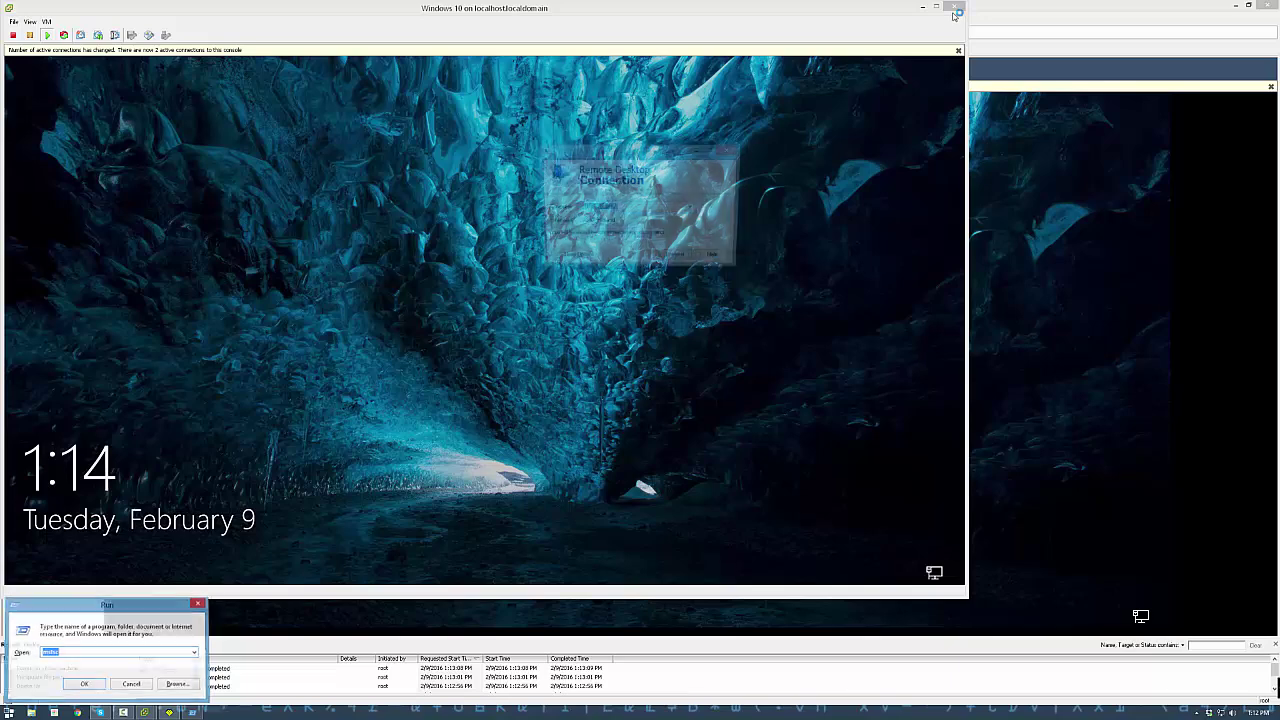
{"action": "key", "text": "Return"}
{"action": "type", "text": "******"}
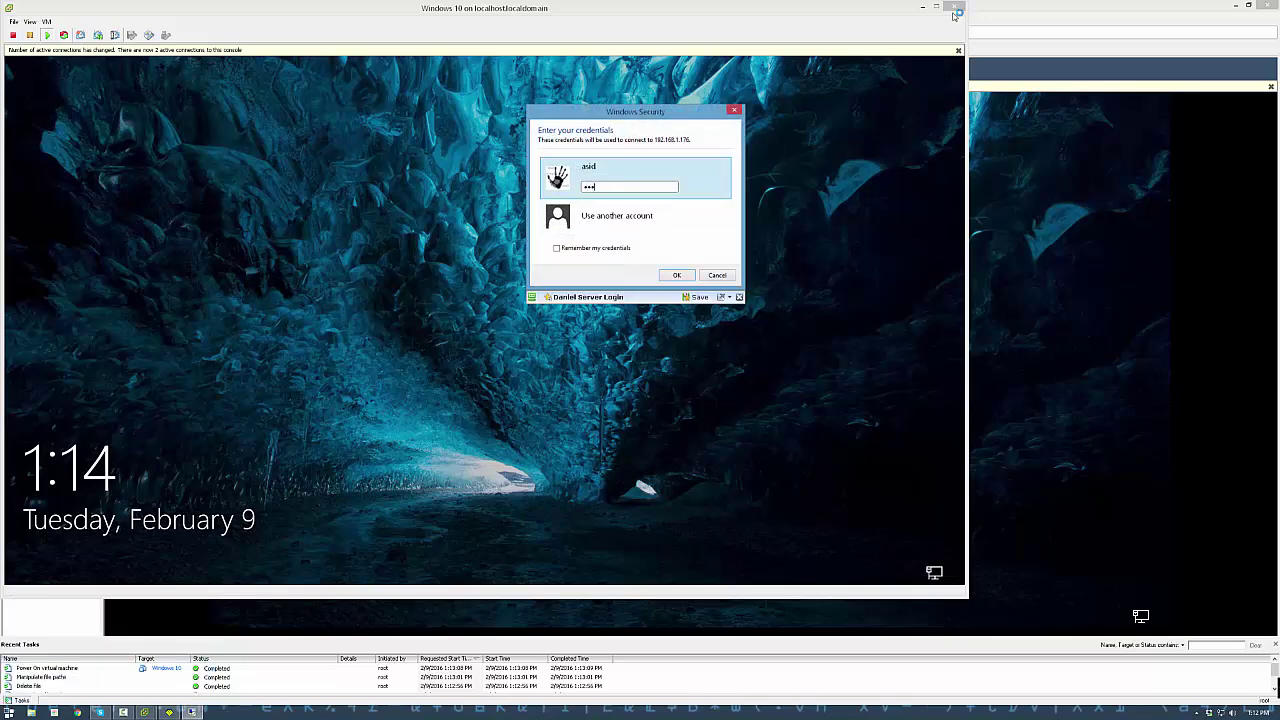
{"action": "type", "text": "*"}
{"action": "key", "text": "Return"}
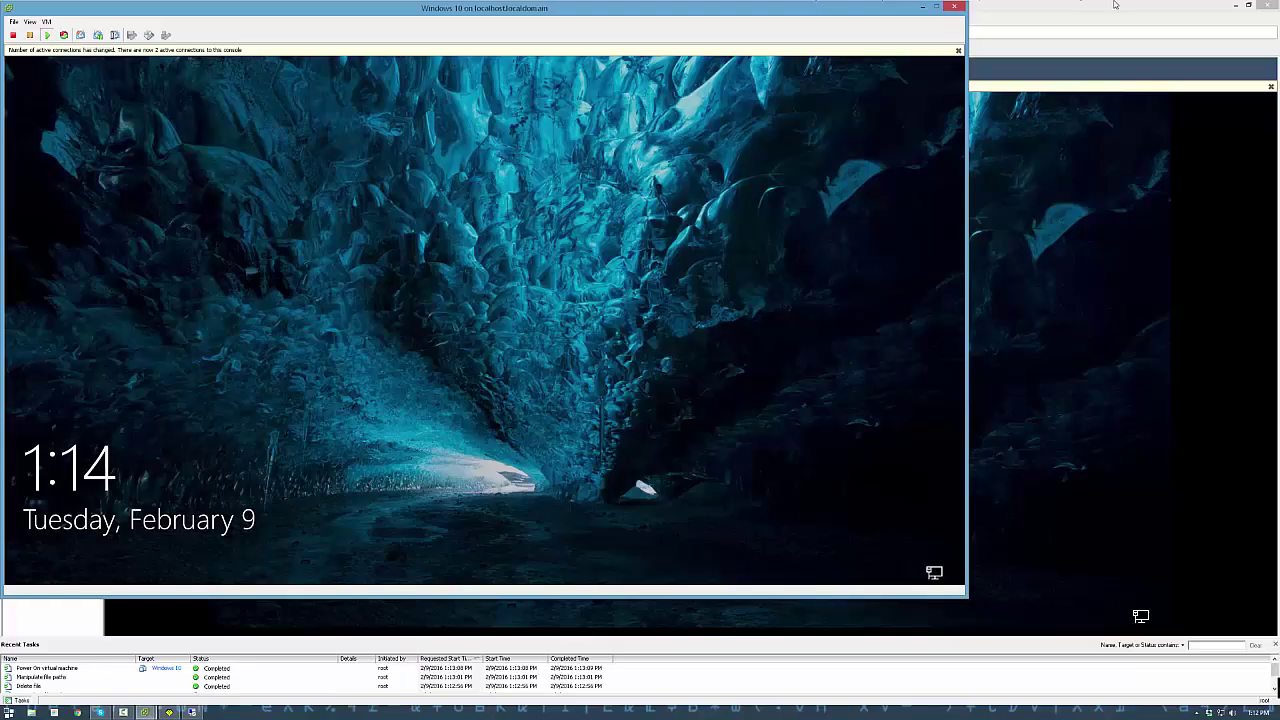
Close the virtual machine console, minimise vSphere Client, and switch to the Remote Desktop session.
{"action": "left_click", "coordinate": [954, 7]}
{"action": "left_click", "coordinate": [121, 77]}
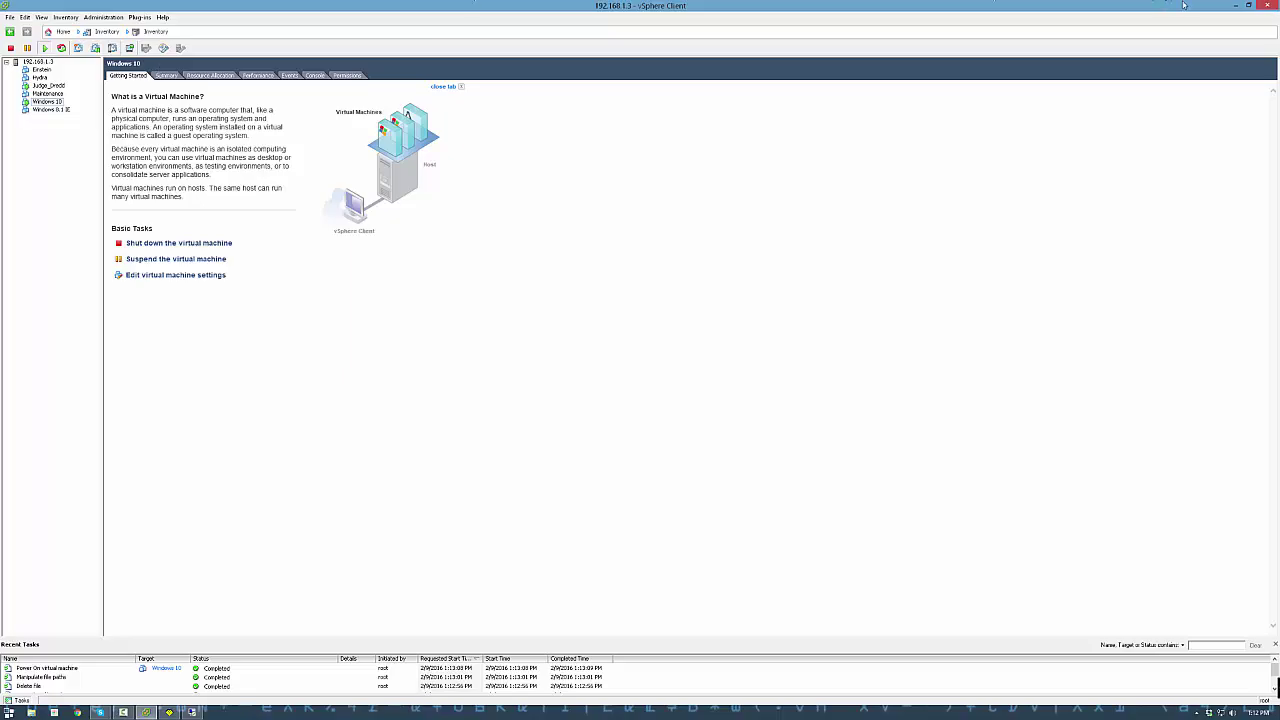
{"action": "left_click", "coordinate": [1237, 5]}
{"action": "left_click", "coordinate": [190, 712]}
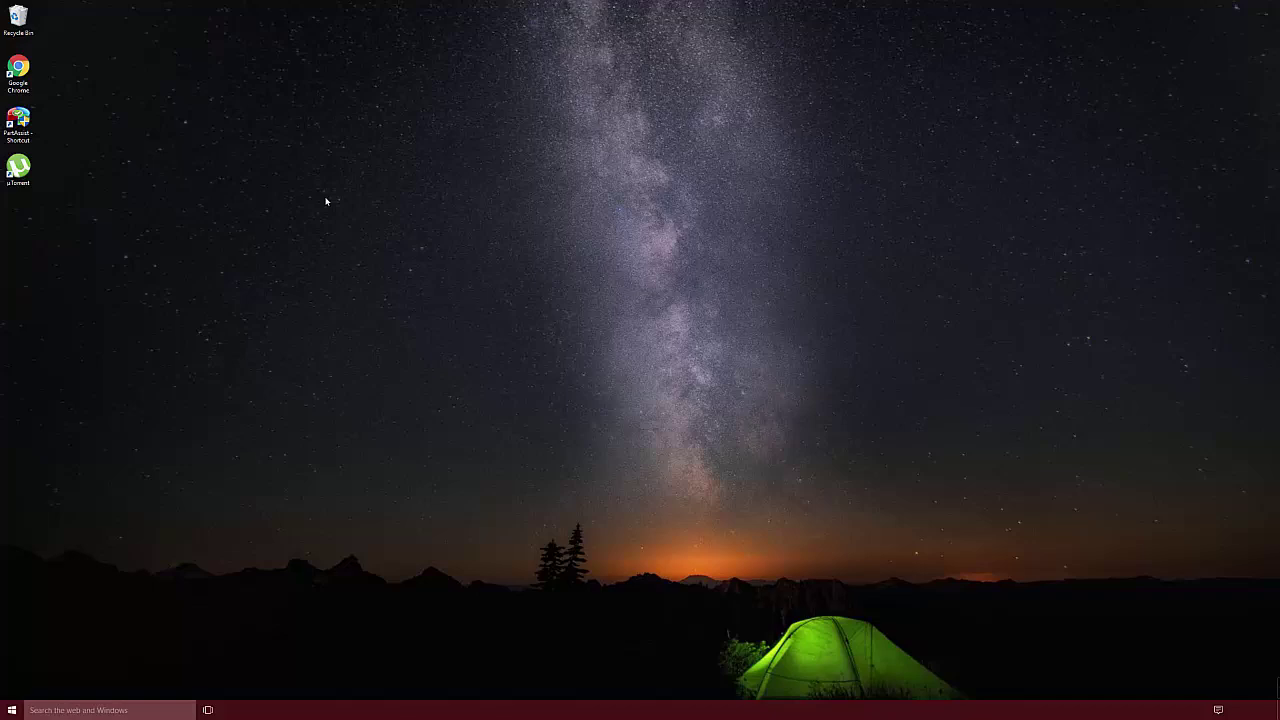
Run diskpart from a Command Prompt, use list disk to check the disk's partition style, and close the Command Prompt.
{"action": "key", "text": "super+r"}
{"action": "key", "text": "Return"}
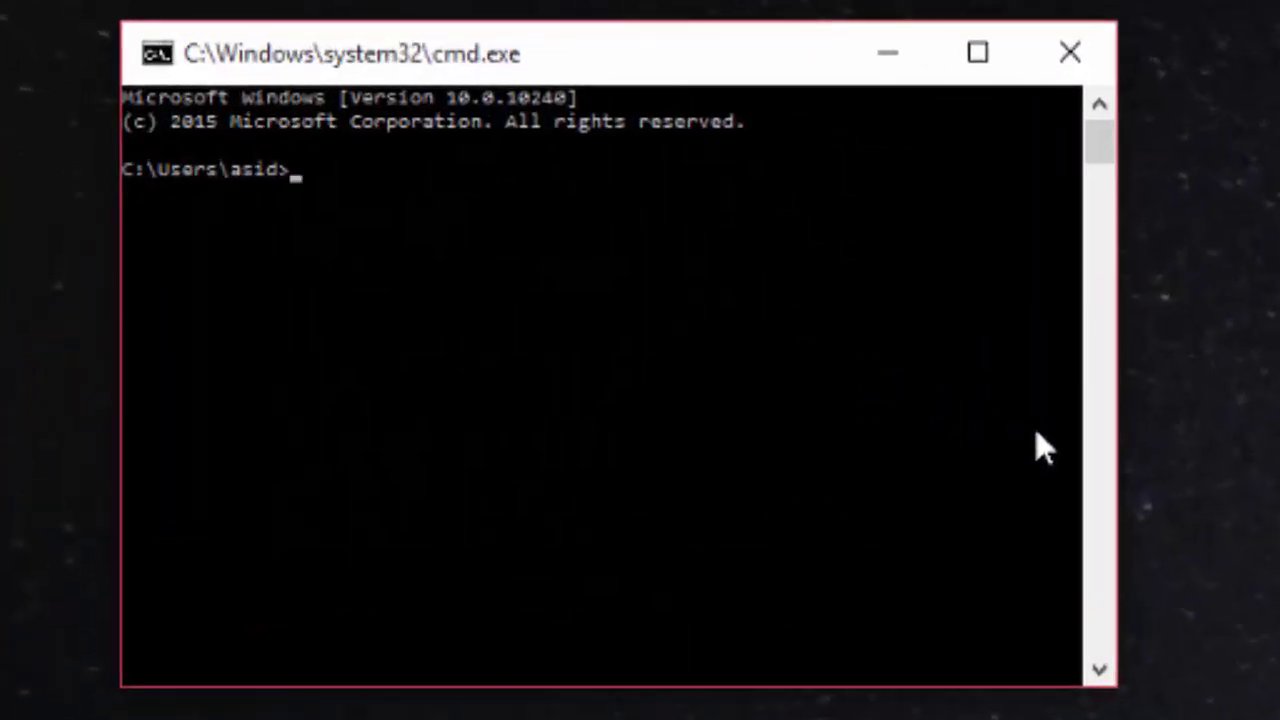
{"action": "type", "text": "disk part"}
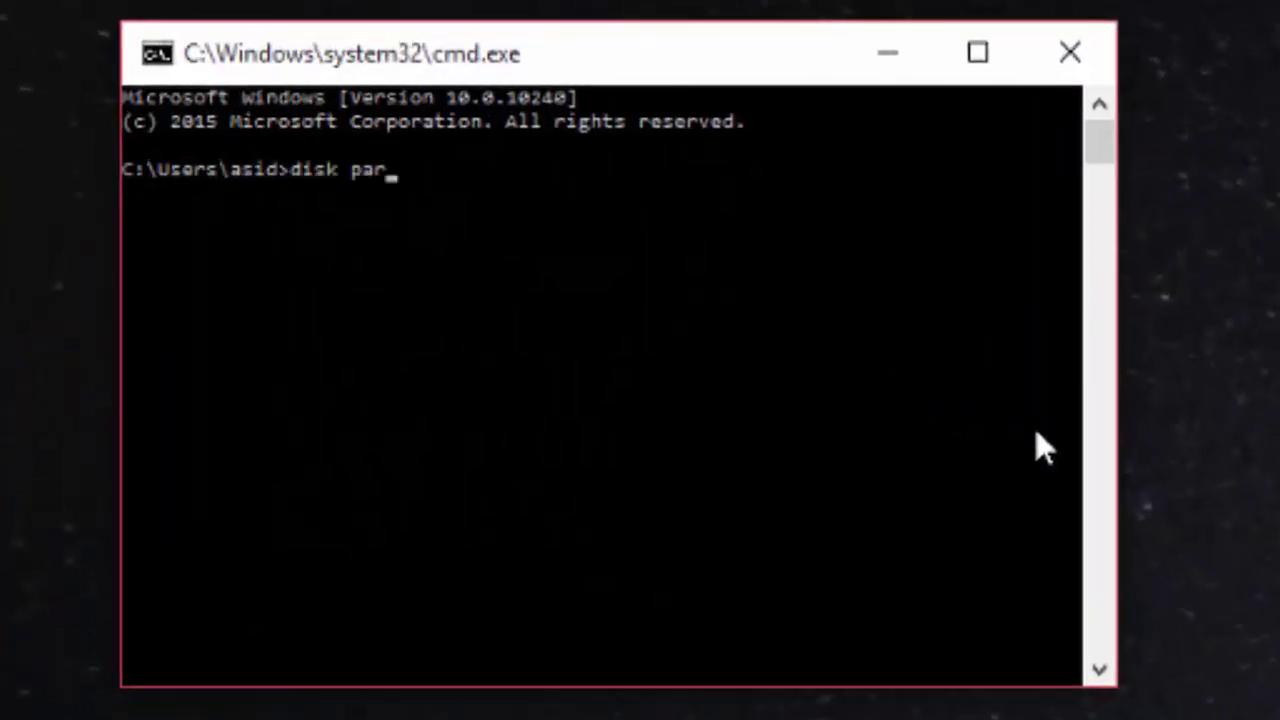
{"action": "key", "text": "Return"}
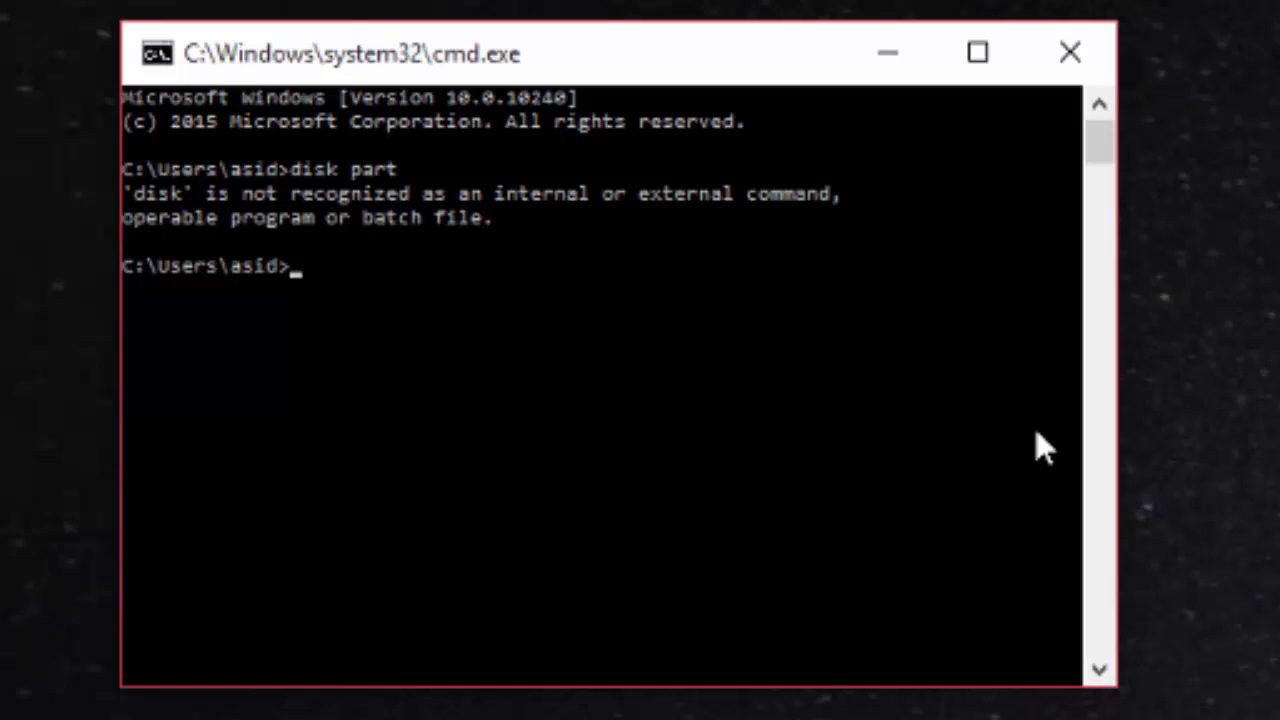
{"action": "type", "text": "diskpart"}
{"action": "key", "text": "Return"}
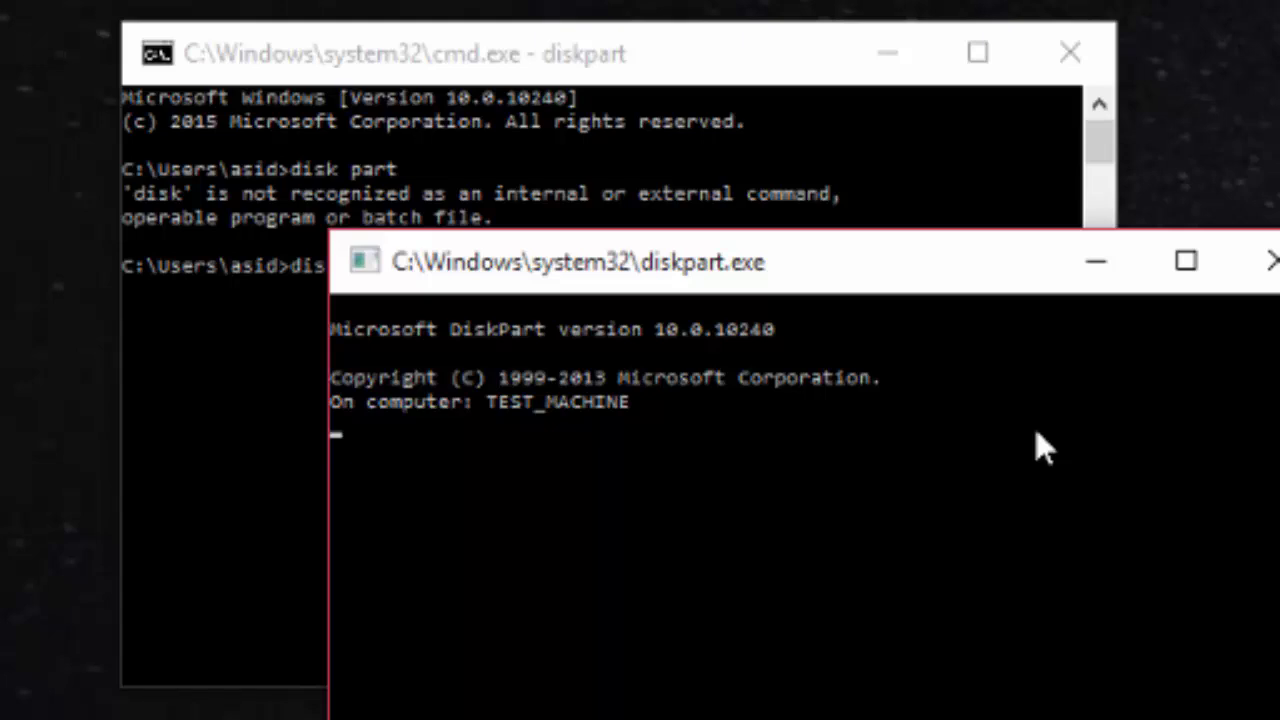
{"action": "type", "text": "list disk"}
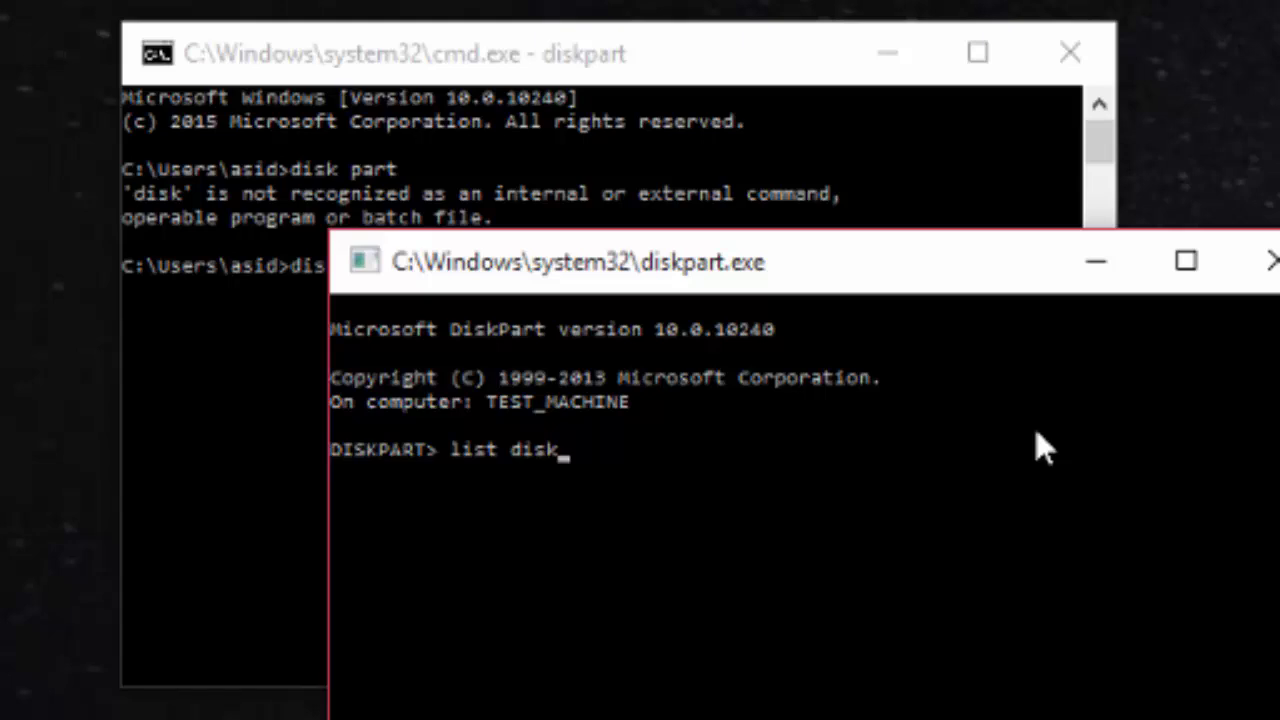
{"action": "key", "text": "Return"}
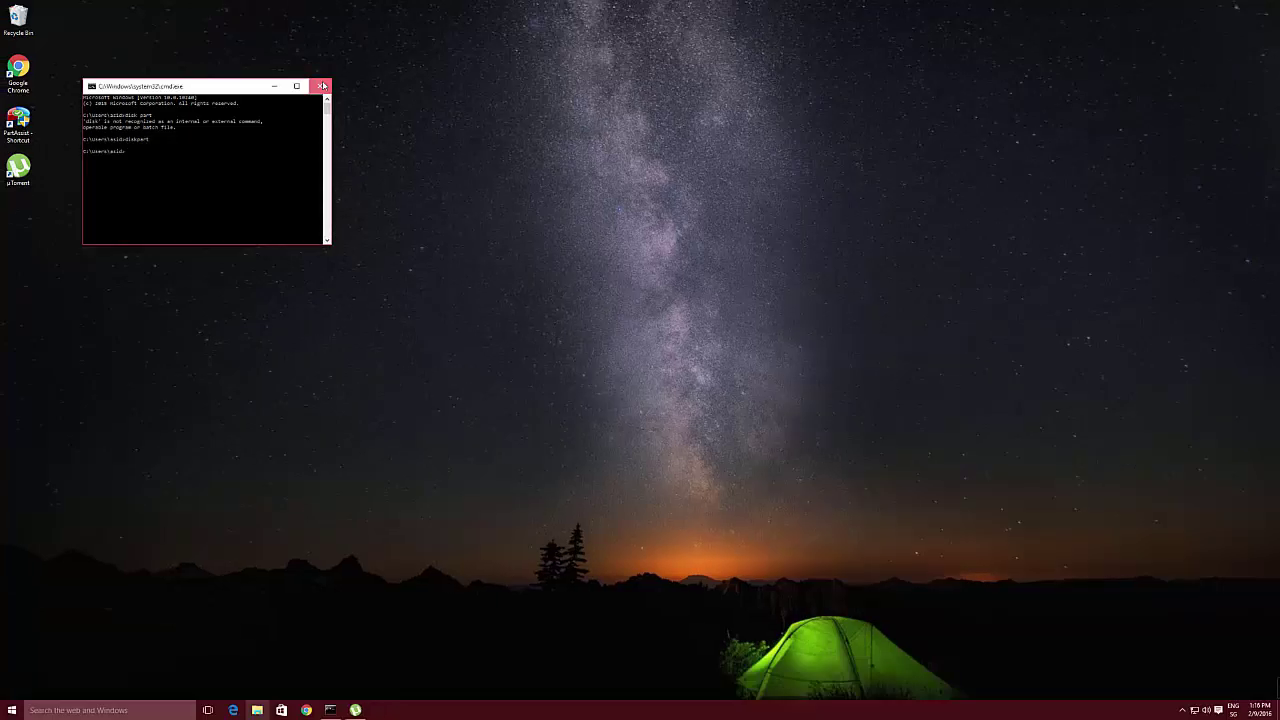
{"action": "left_click", "coordinate": [344, 84]}
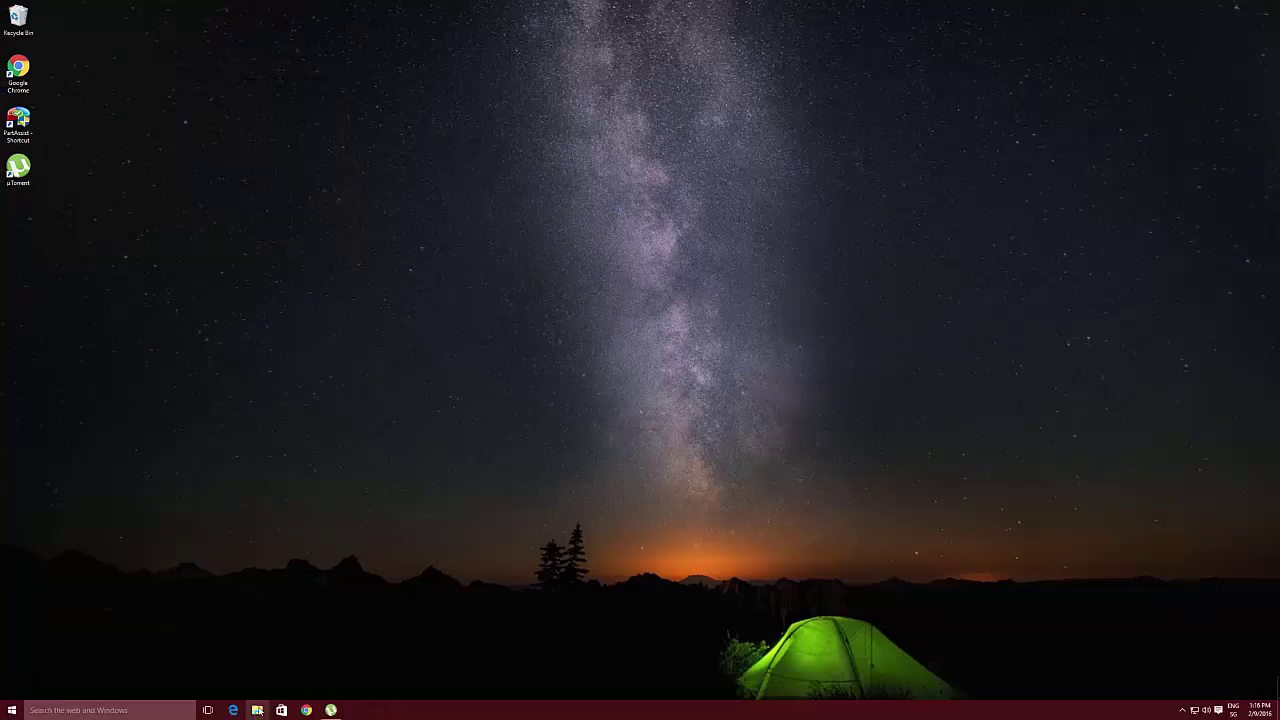
Open Computer Management for This PC and go to Disk Management.
{"action": "right_click", "coordinate": [257, 711]}
{"action": "left_click", "coordinate": [257, 711]}
{"action": "right_click", "coordinate": [257, 711]}
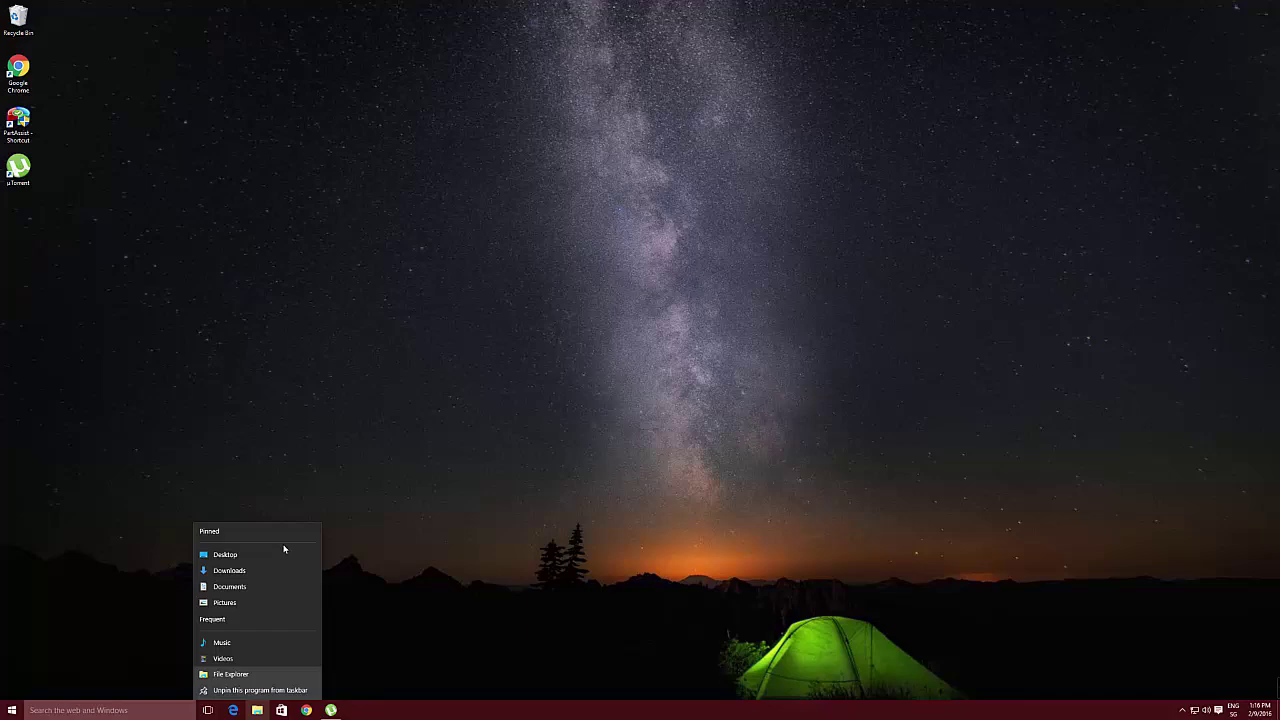
{"action": "left_click", "coordinate": [436, 540]}
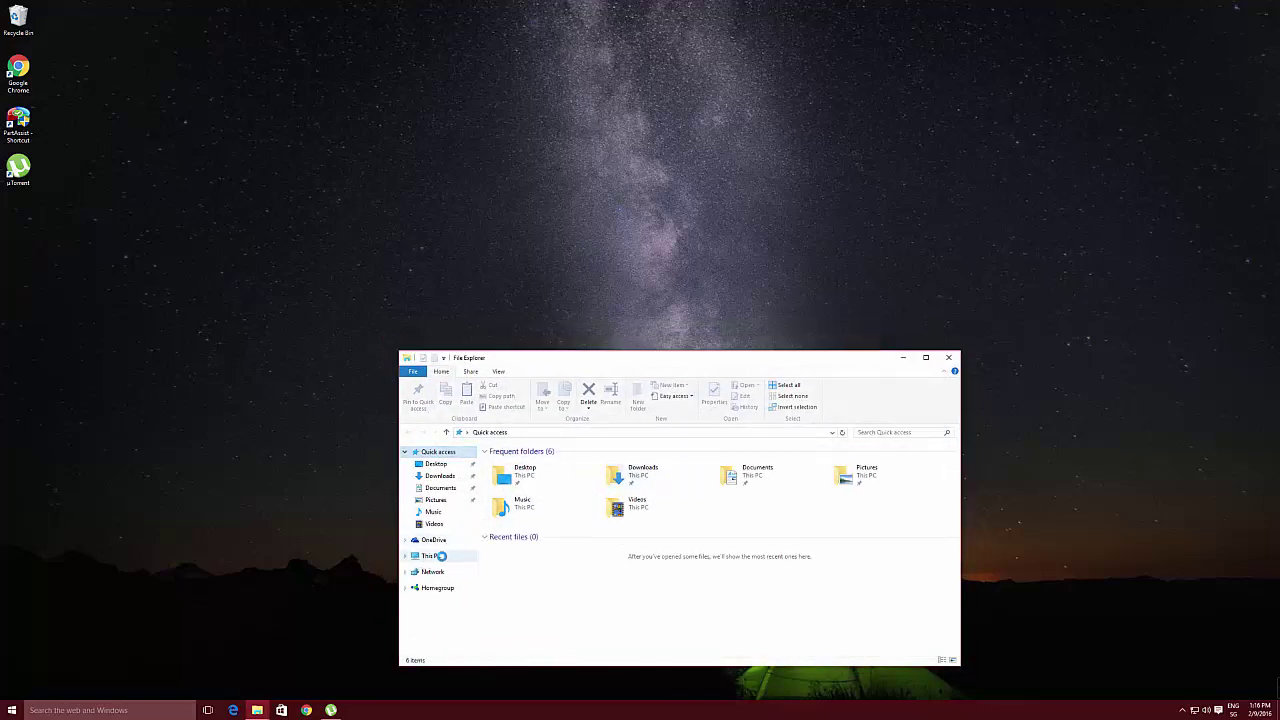
{"action": "right_click", "coordinate": [446, 557]}
{"action": "left_click", "coordinate": [450, 581]}
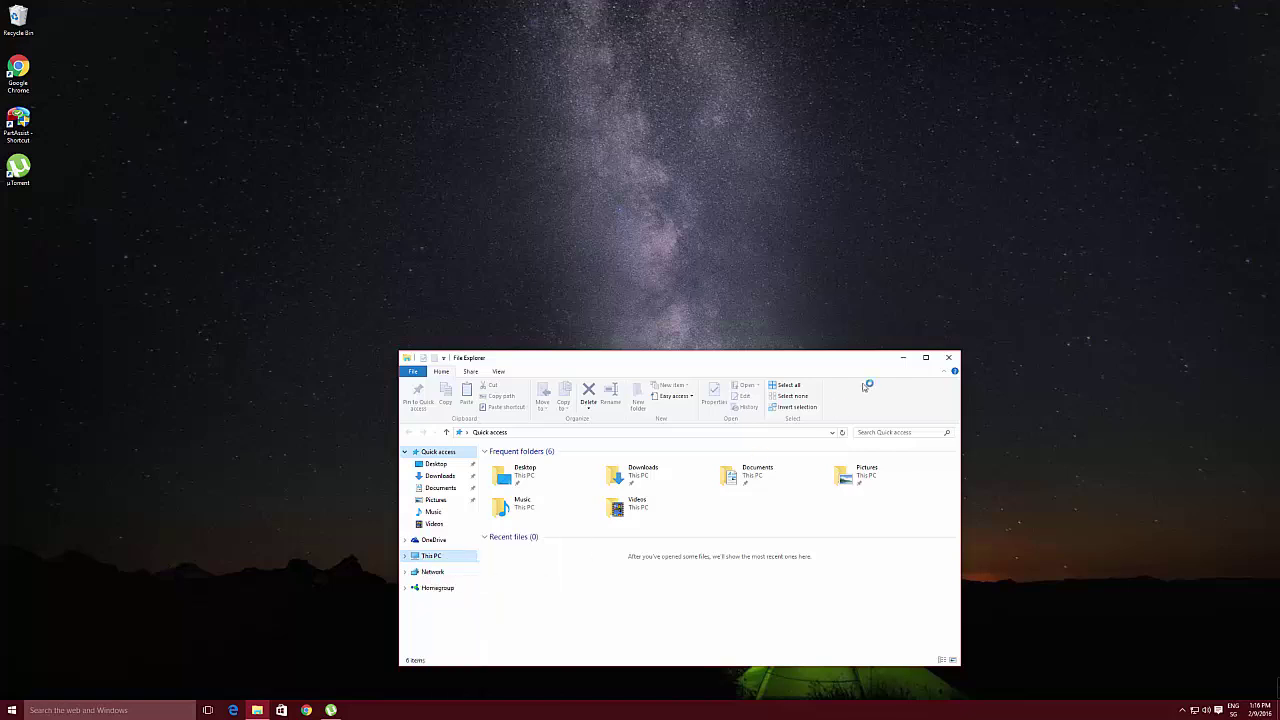
{"action": "left_click", "coordinate": [947, 358]}
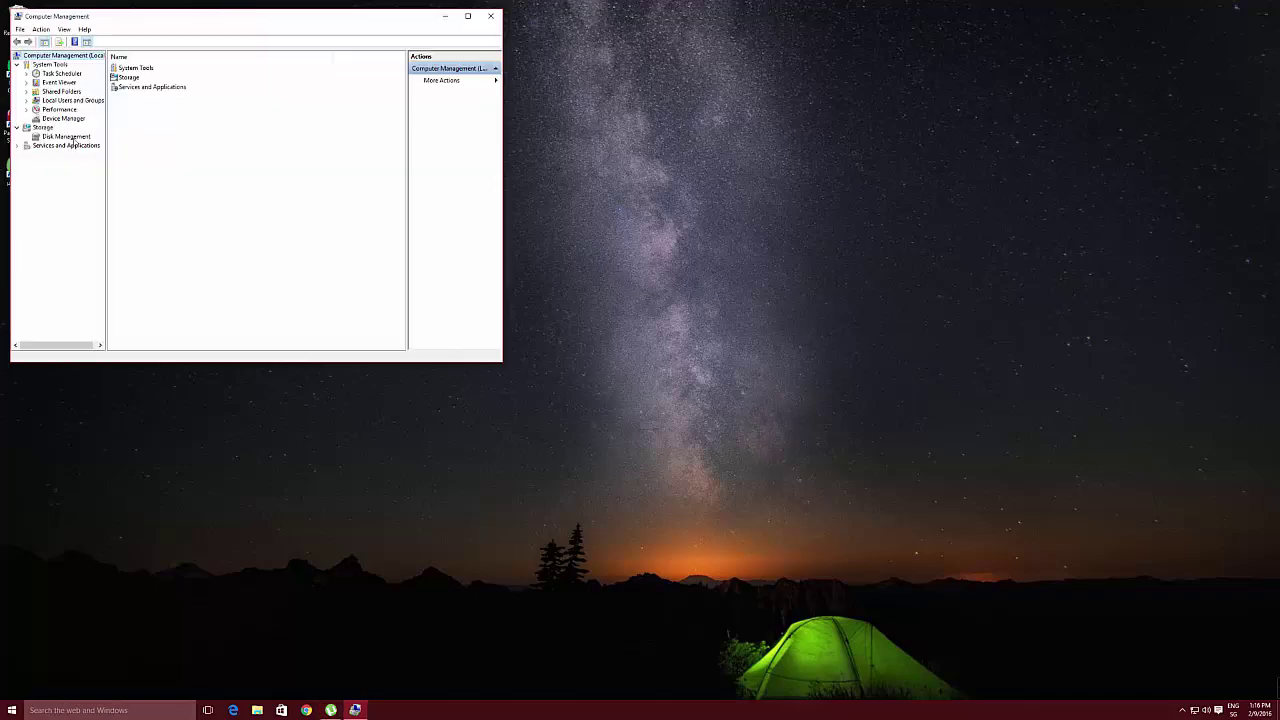
{"action": "left_click", "coordinate": [66, 136]}
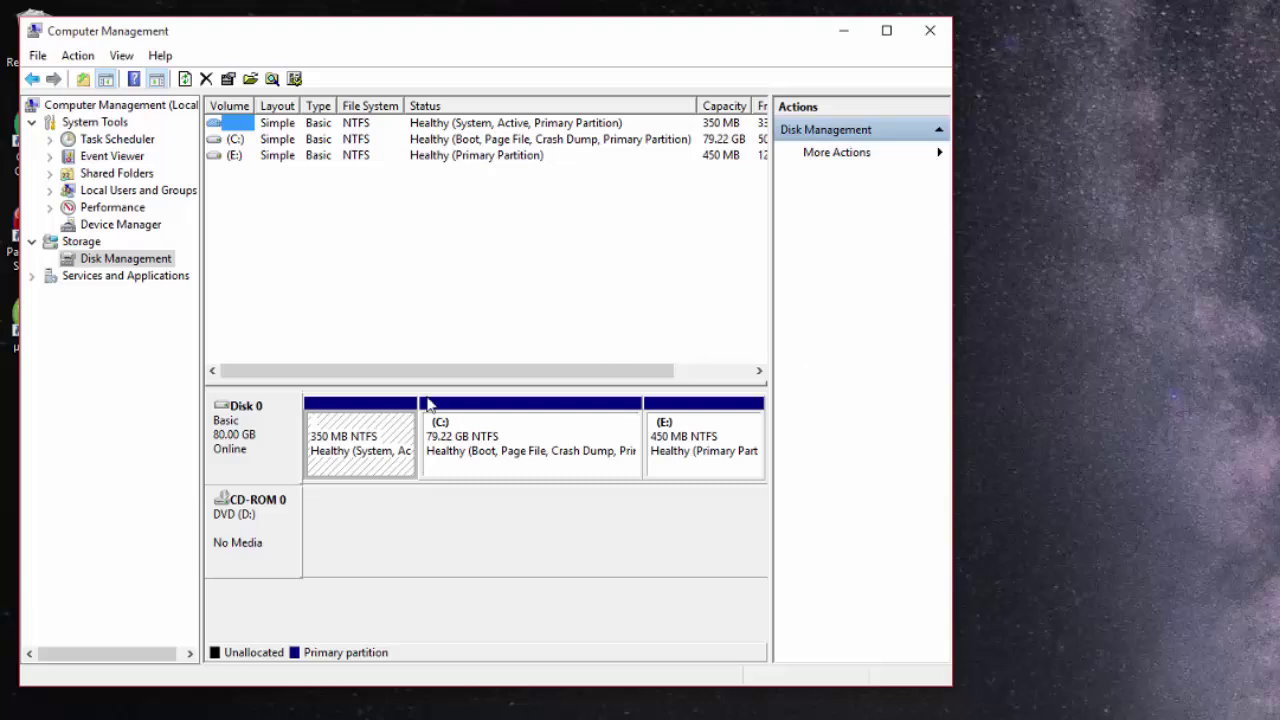
Check Disk 0's partition style in its volume properties and close Computer Management.
{"action": "right_click", "coordinate": [236, 432]}
{"action": "left_click", "coordinate": [337, 610]}
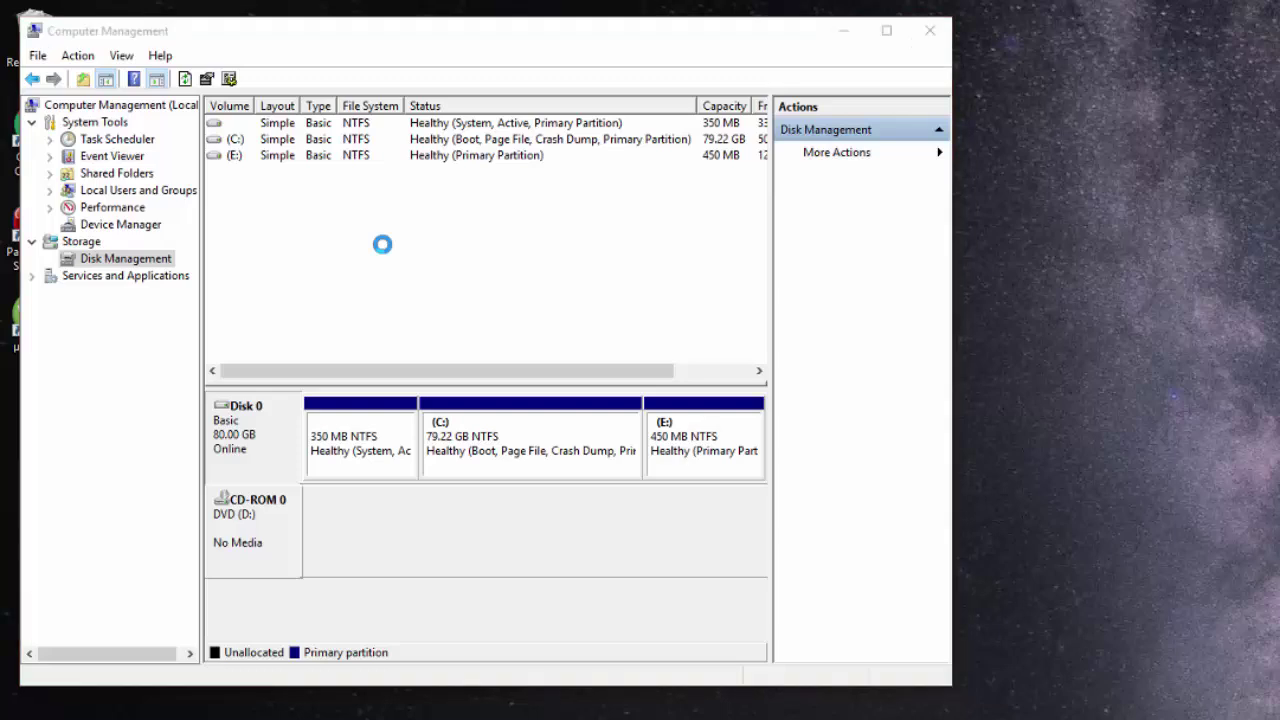
{"action": "left_click", "coordinate": [292, 224]}
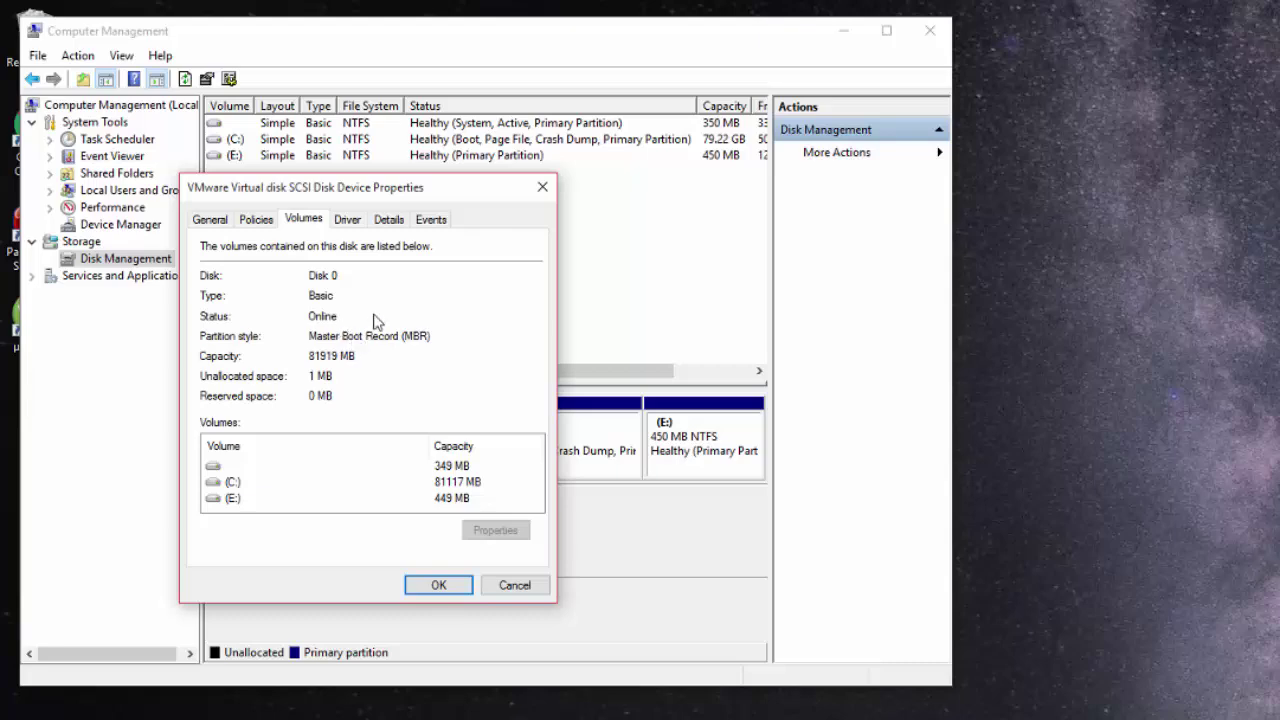
{"action": "left_click", "coordinate": [542, 188]}
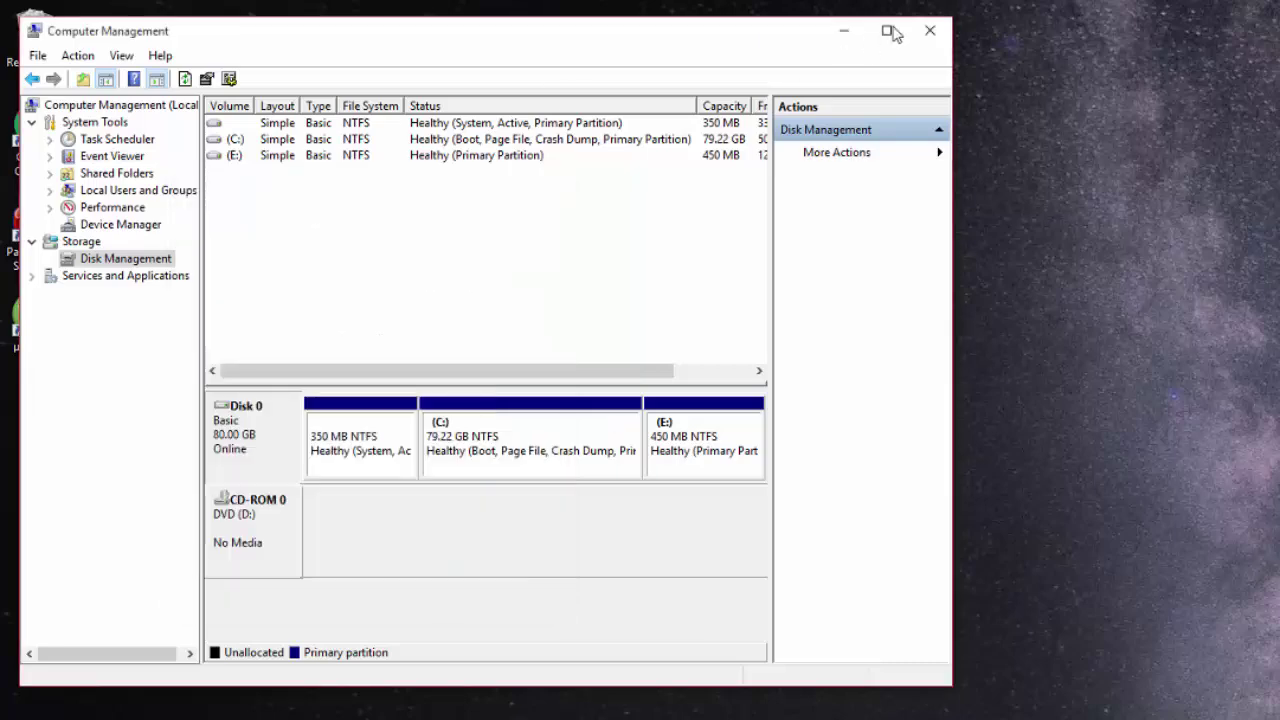
{"action": "left_click", "coordinate": [931, 33]}
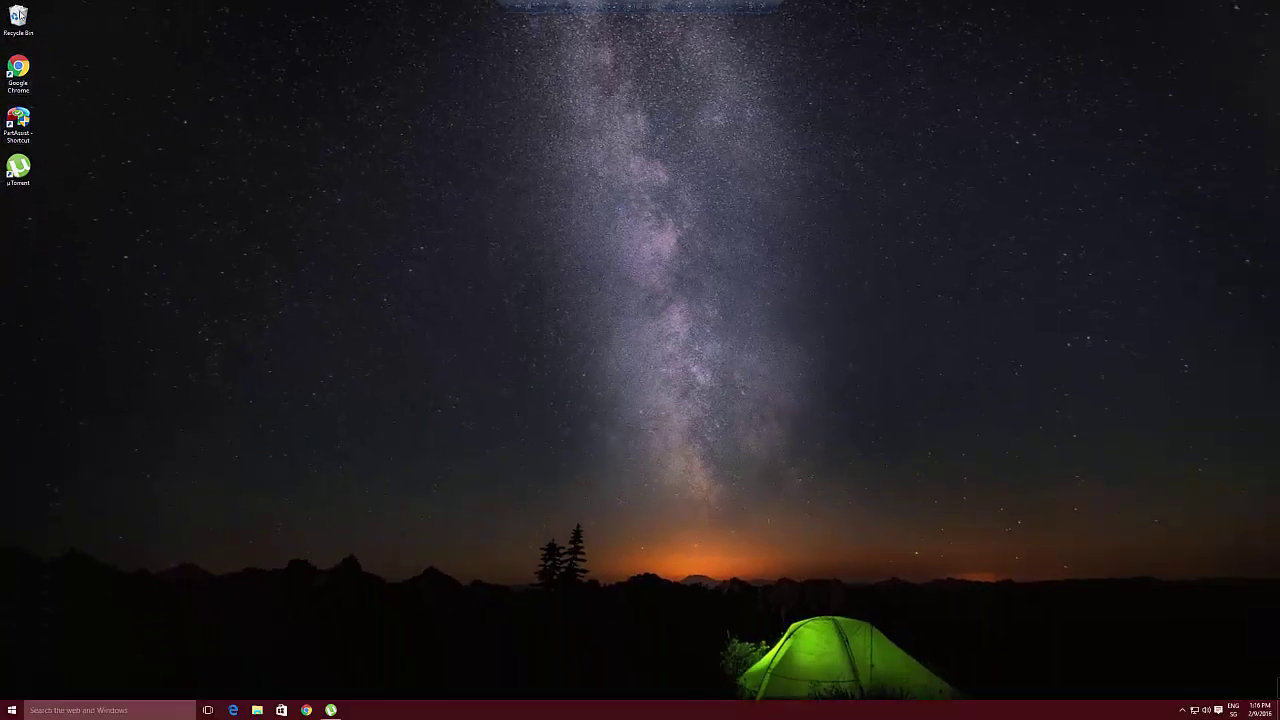
Empty the Recycle Bin, confirming the permanent deletion of its items.
{"action": "right_click", "coordinate": [17, 20]}
{"action": "left_click", "coordinate": [60, 40]}
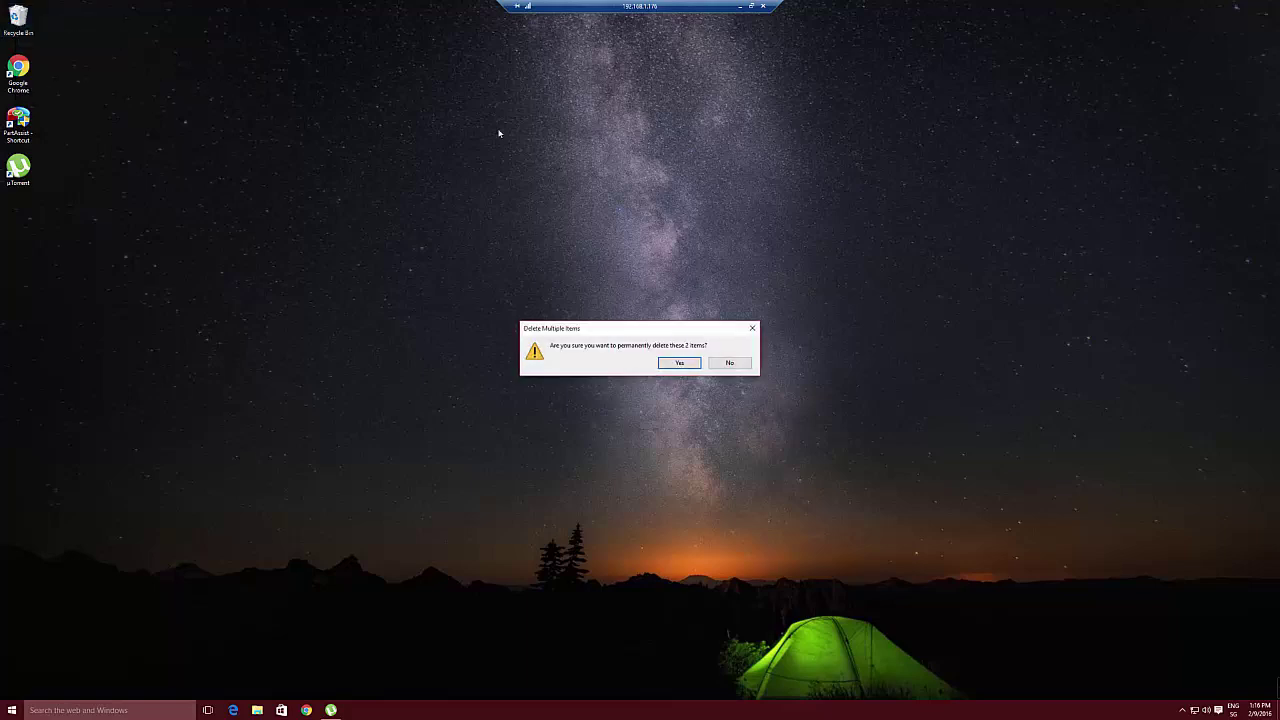
{"action": "left_click", "coordinate": [679, 363]}
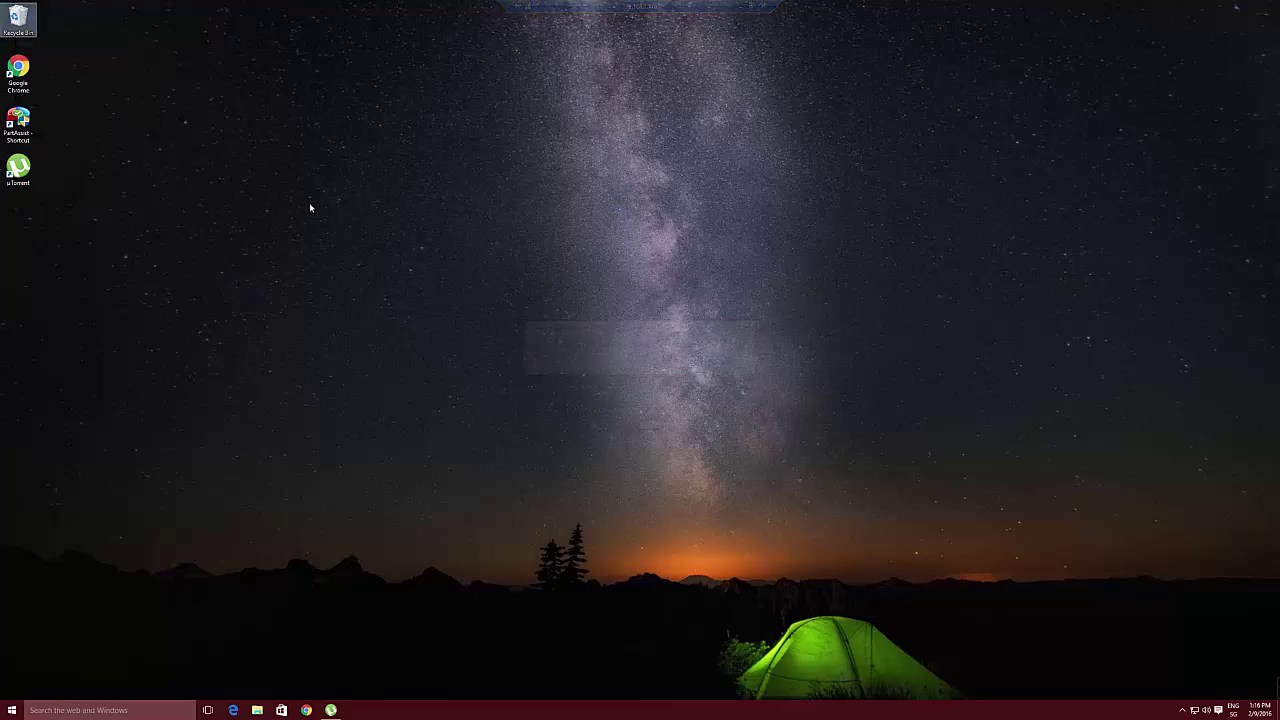
Close µTorrent and set Google Chrome as the default browser.
{"action": "left_click", "coordinate": [306, 710]}
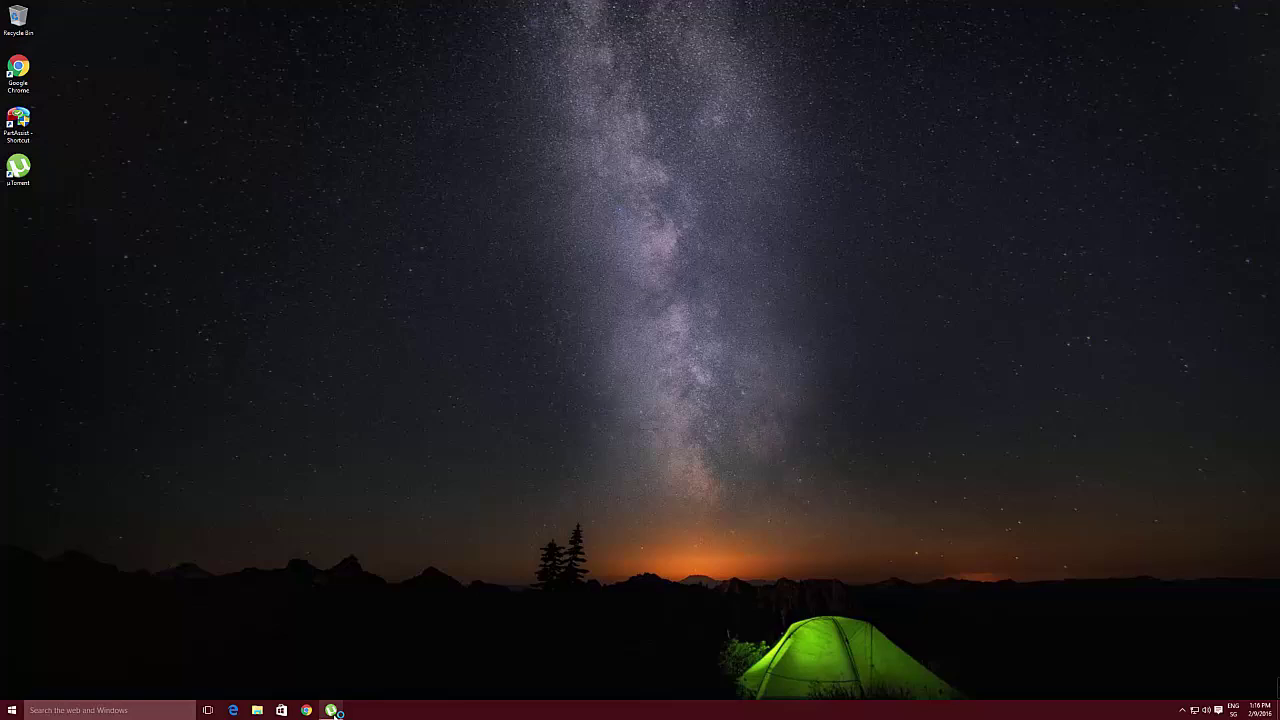
{"action": "right_click", "coordinate": [333, 710]}
{"action": "left_click", "coordinate": [326, 688]}
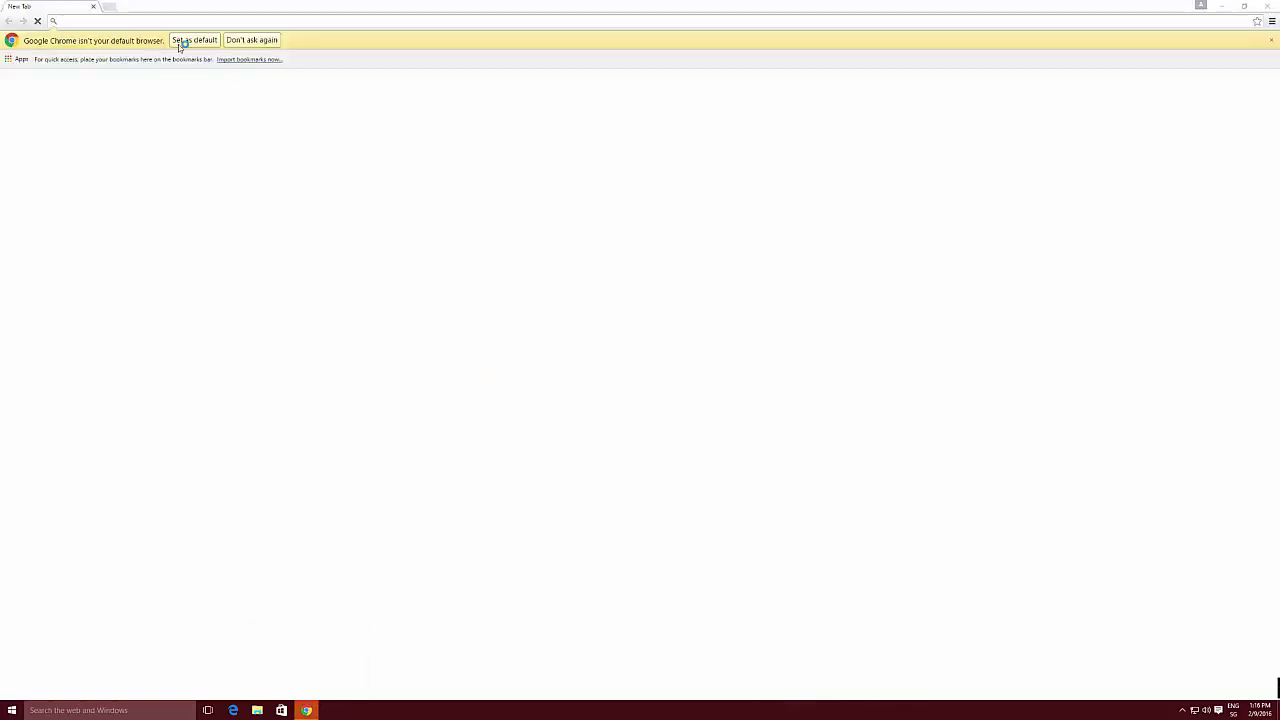
{"action": "left_click", "coordinate": [190, 41]}
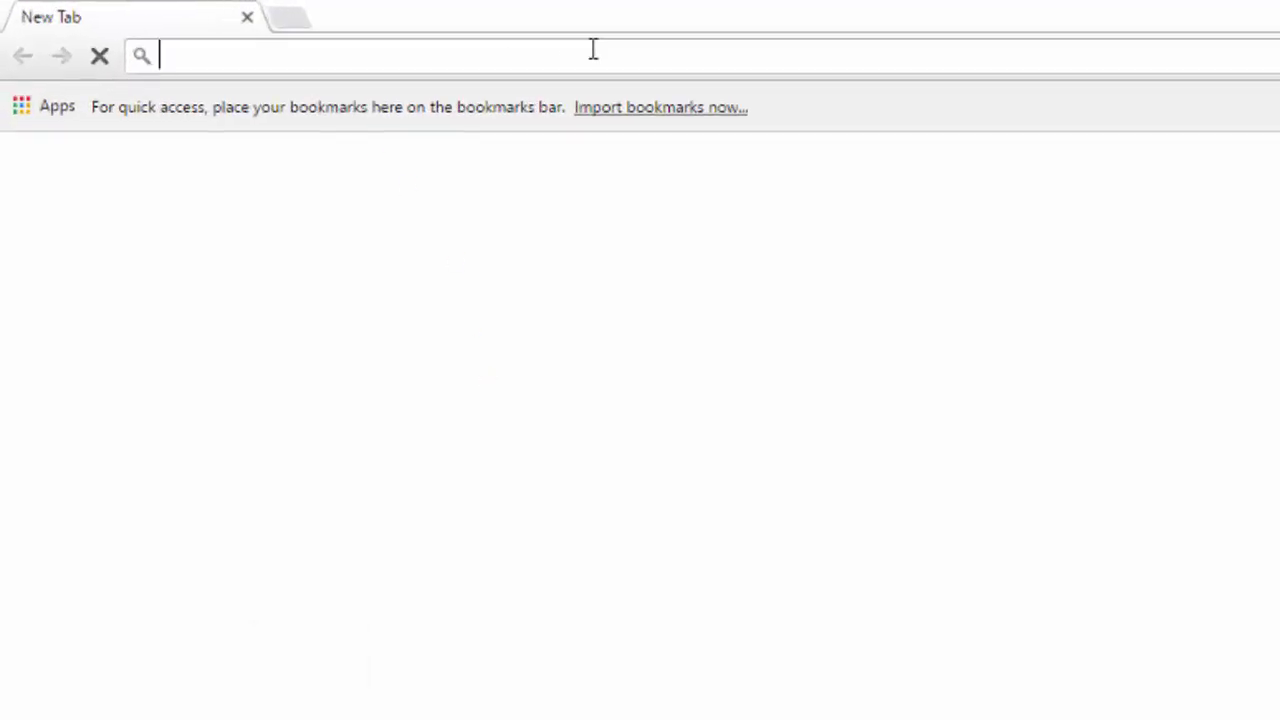
Search the web for veracrypt, open the VeraCrypt home page and download VeraCrypt Setup 1.16.exe.
{"action": "type", "text": "verac"}
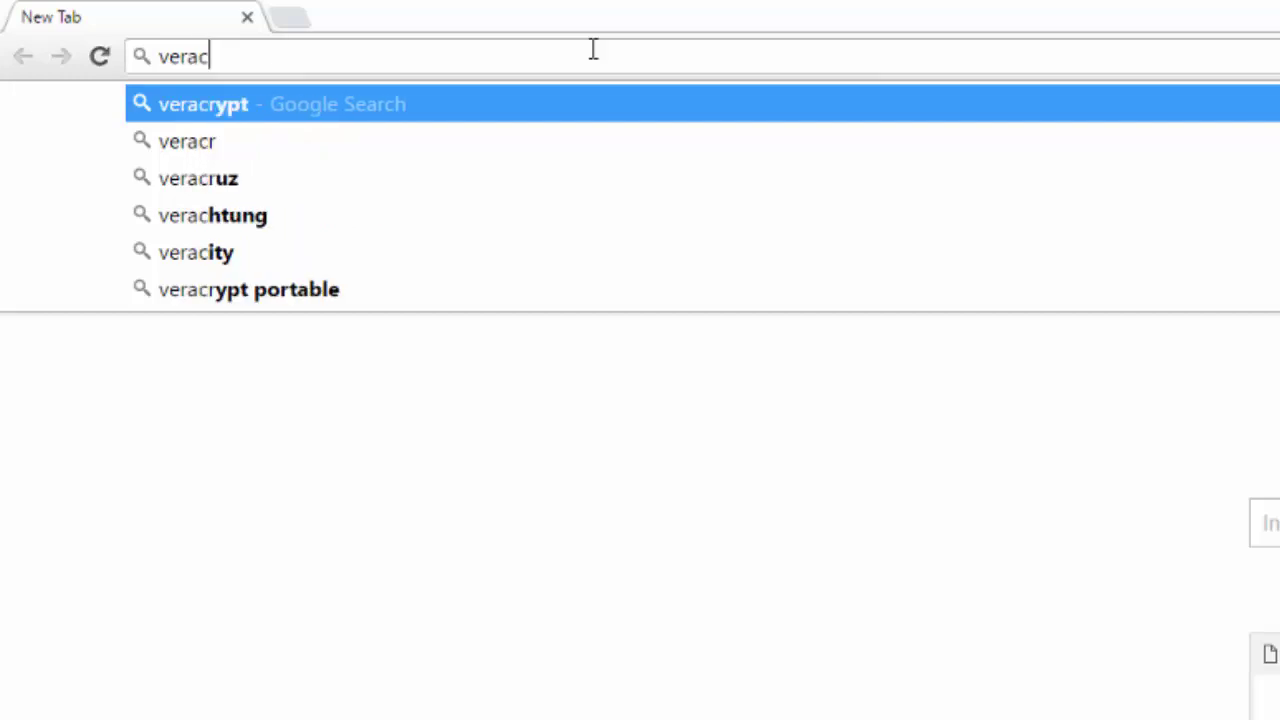
{"action": "type", "text": "rypt"}
{"action": "key", "text": "Return"}
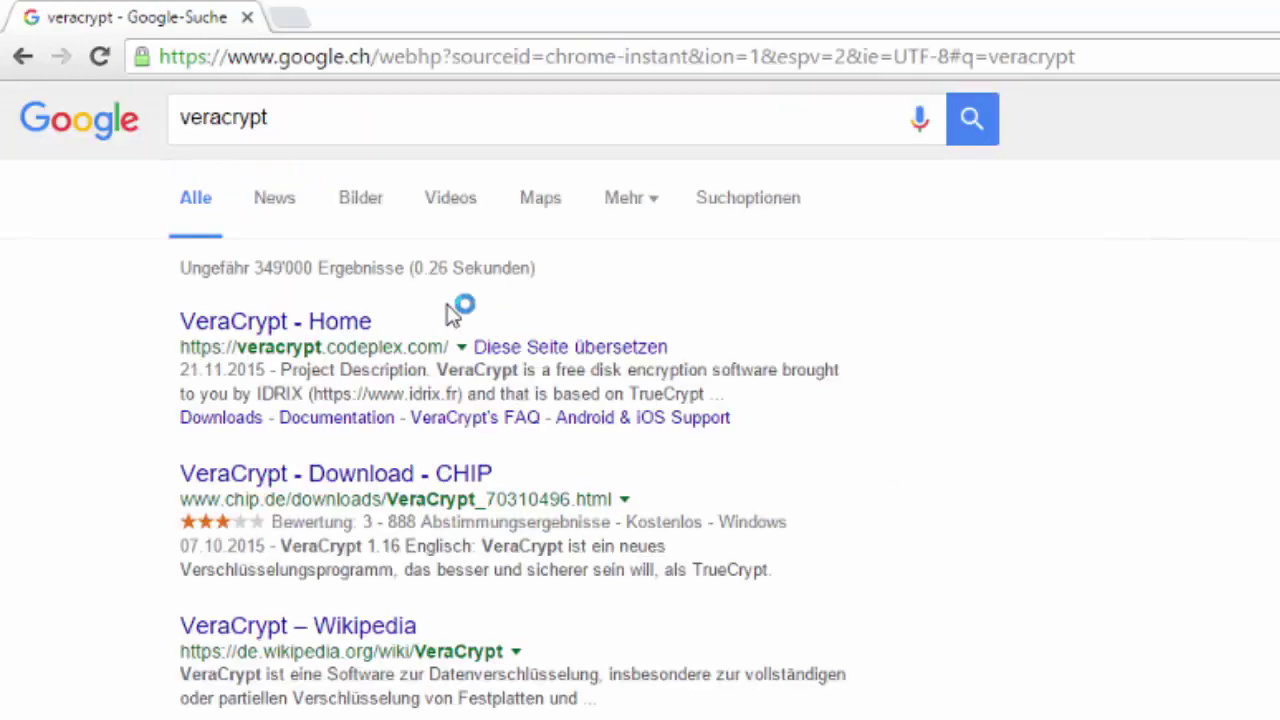
{"action": "left_click", "coordinate": [343, 321]}
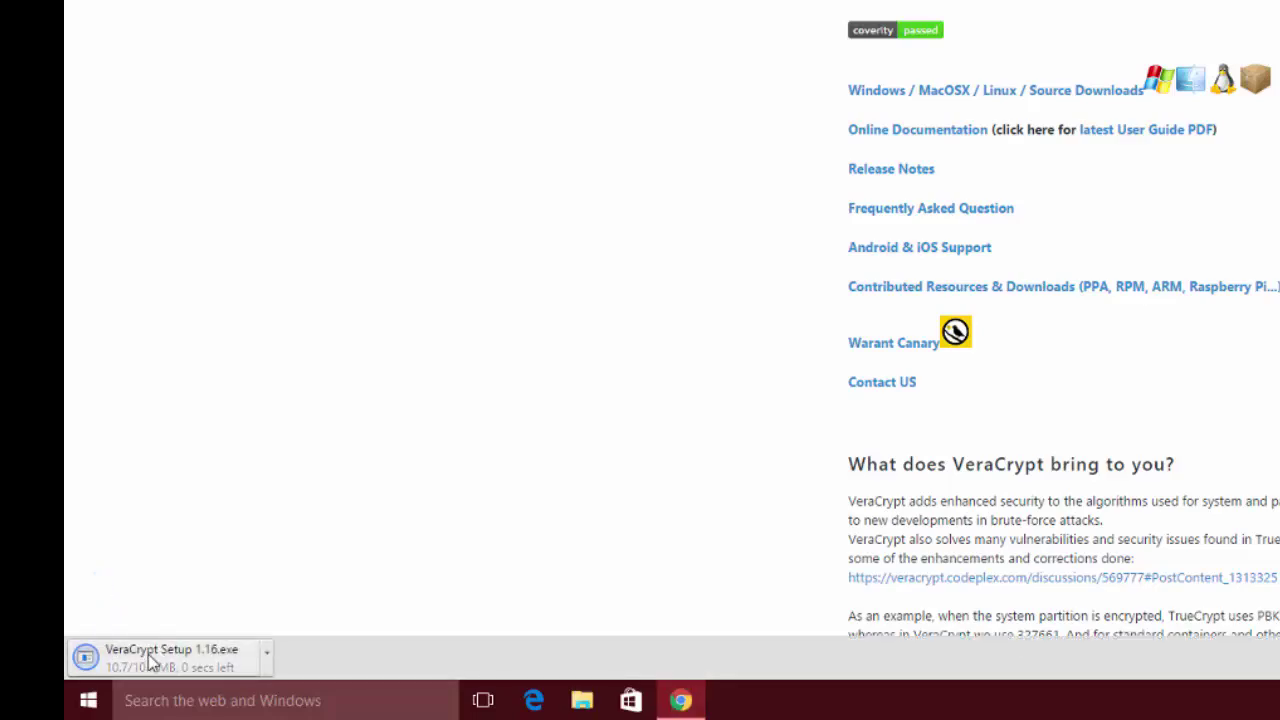
Run VeraCrypt Setup 1.16.exe, accept the license terms and complete the installation in Install mode with the default options.
{"action": "left_click", "coordinate": [150, 662]}
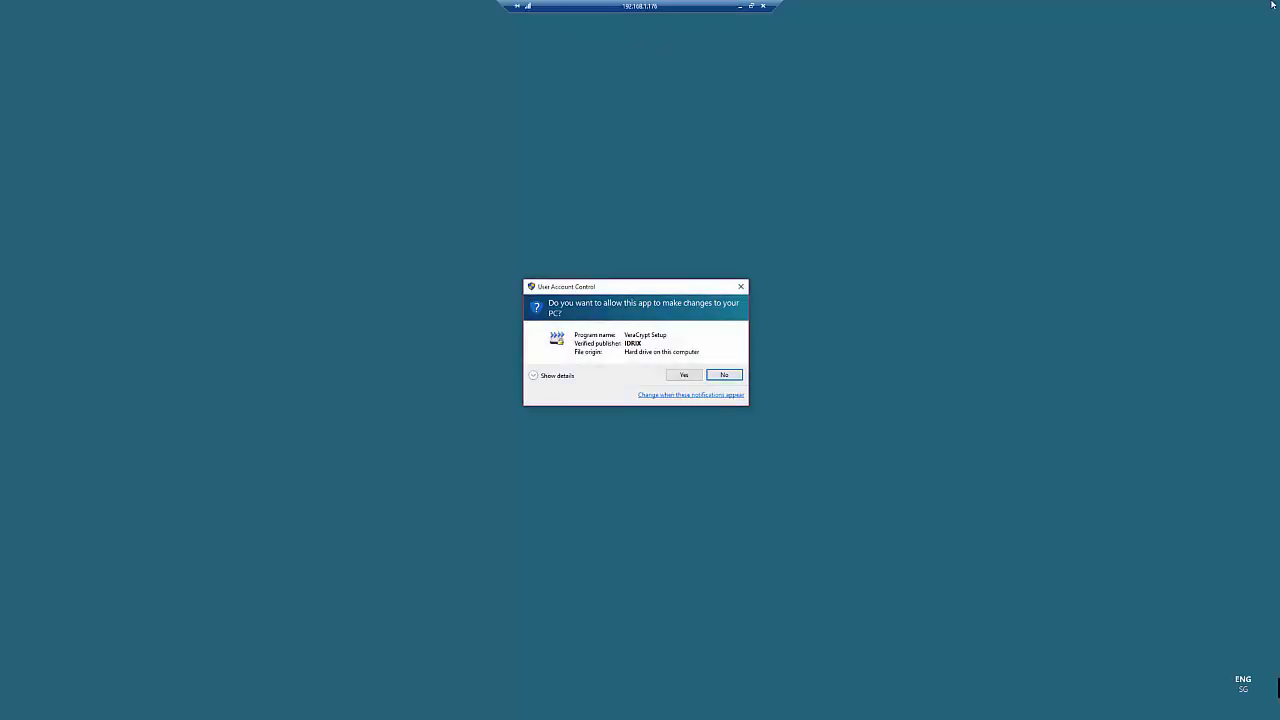
{"action": "left_click", "coordinate": [684, 374]}
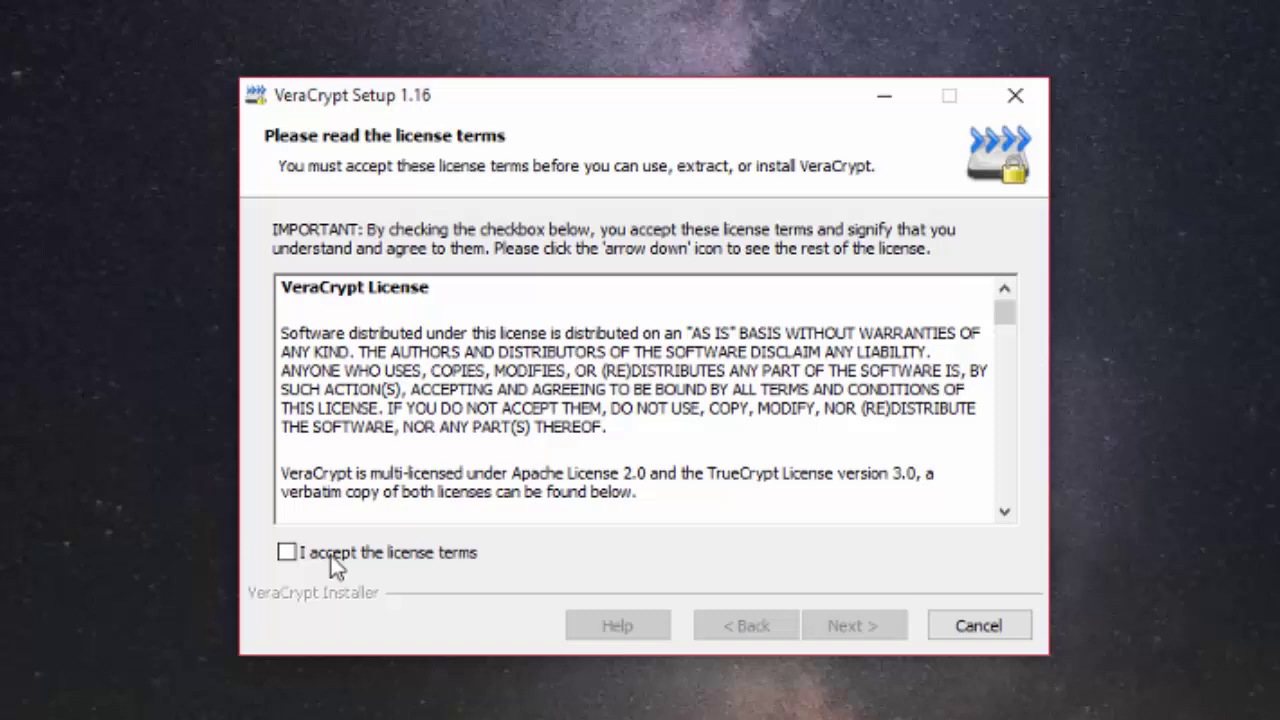
{"action": "left_click", "coordinate": [428, 489]}
{"action": "left_click", "coordinate": [830, 628]}
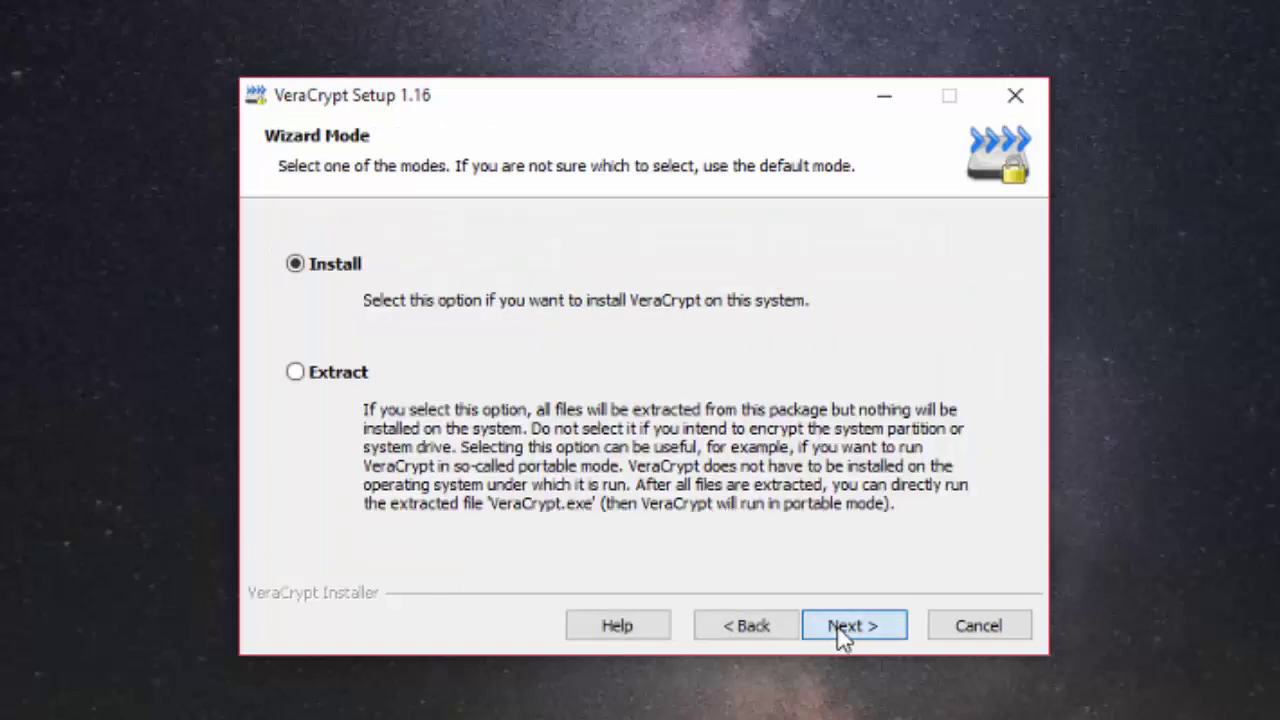
{"action": "left_click", "coordinate": [843, 628]}
{"action": "left_click", "coordinate": [840, 628]}
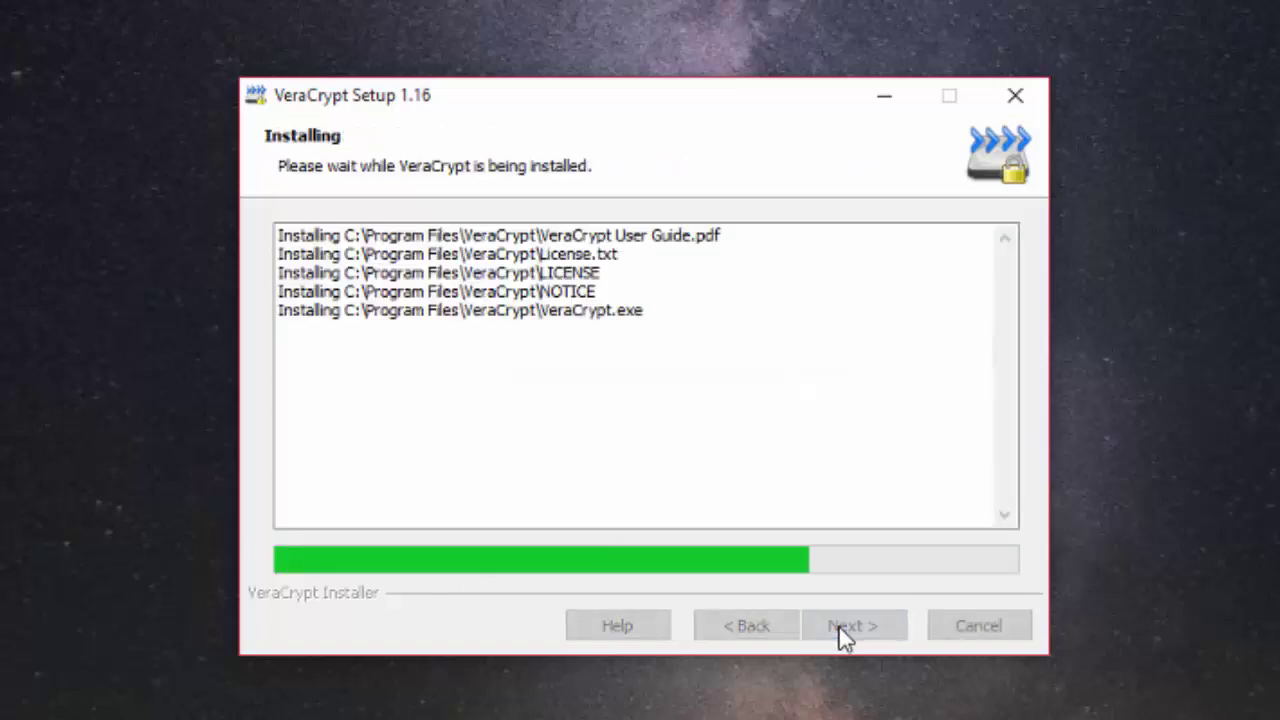
{"action": "left_click", "coordinate": [841, 625]}
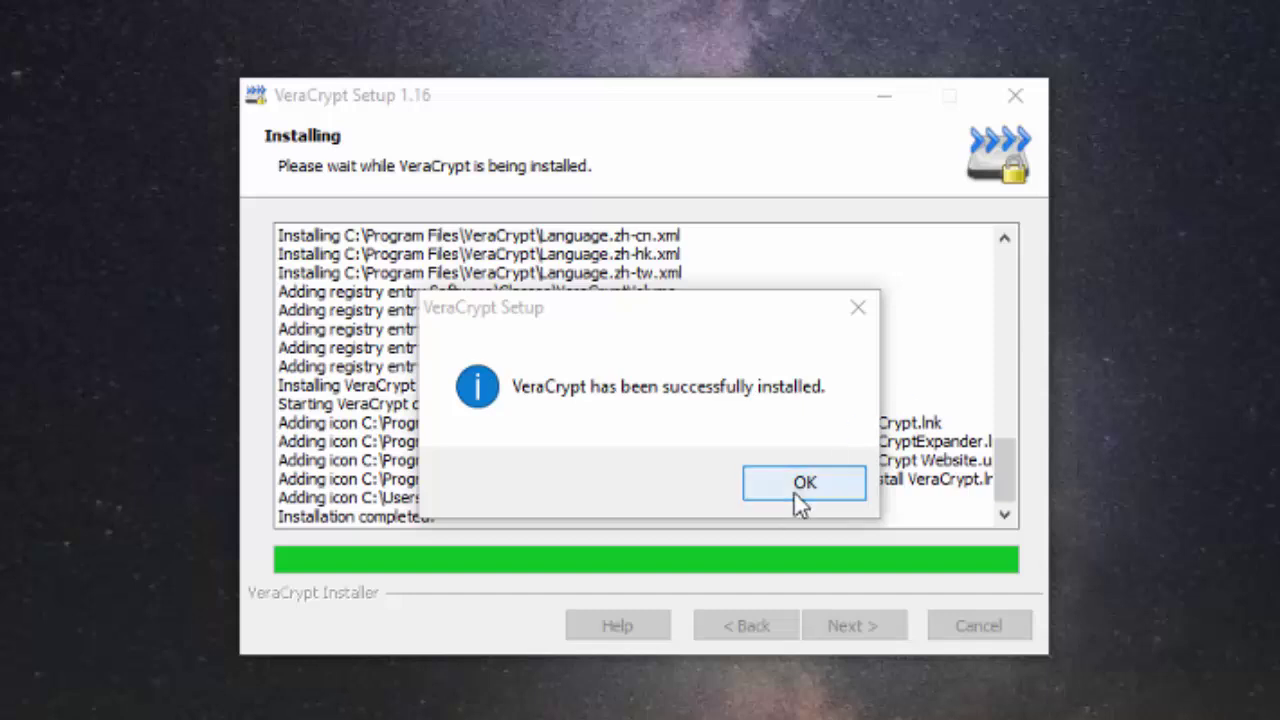
{"action": "left_click", "coordinate": [836, 488]}
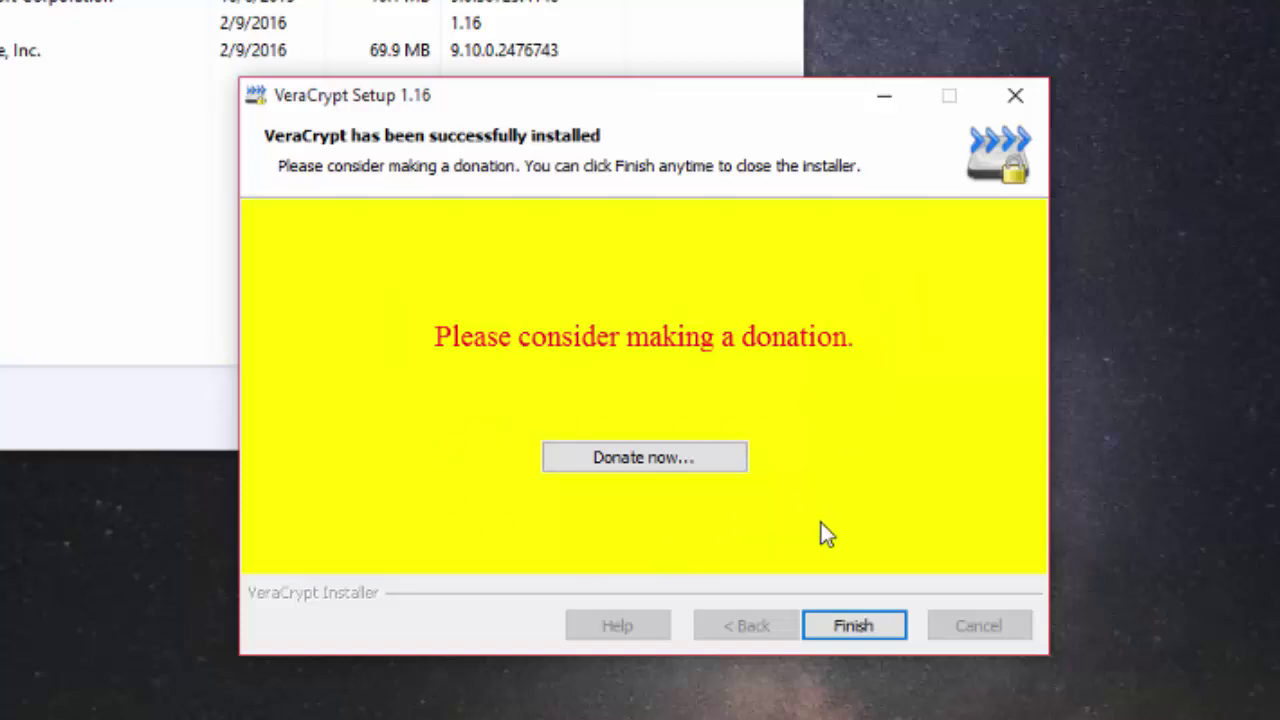
{"action": "left_click", "coordinate": [856, 628]}
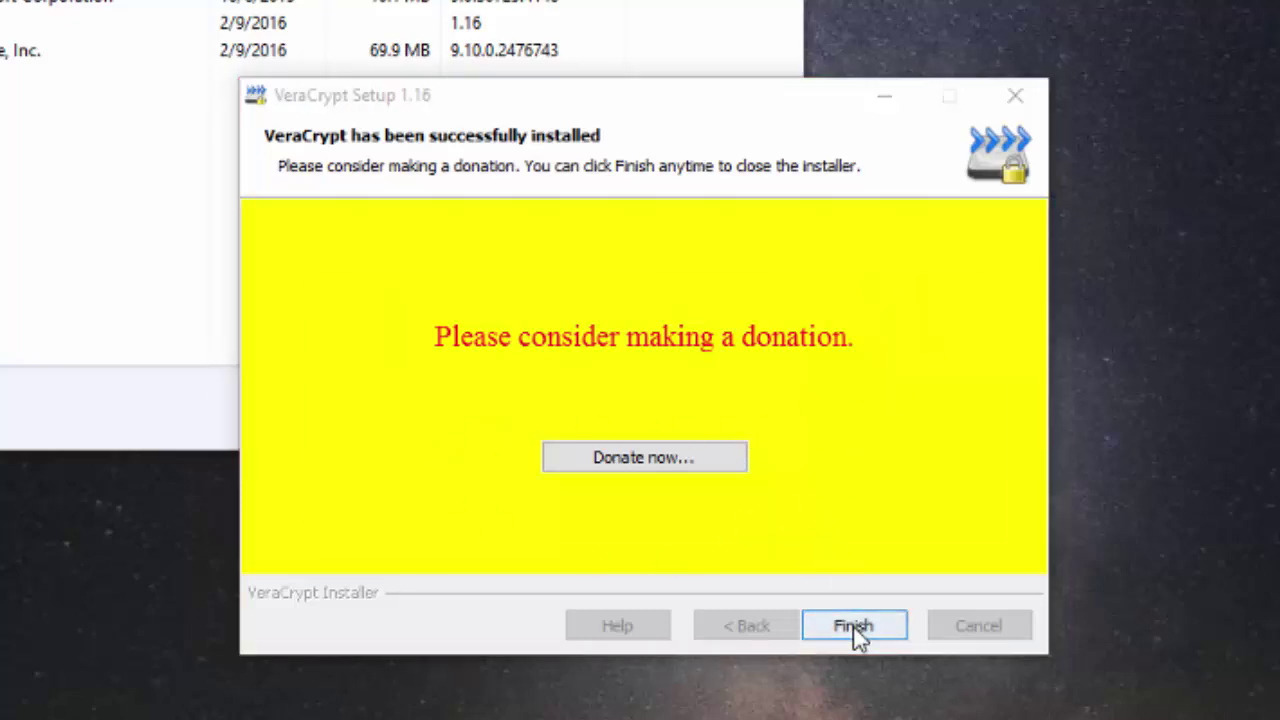
{"action": "left_click", "coordinate": [780, 495]}
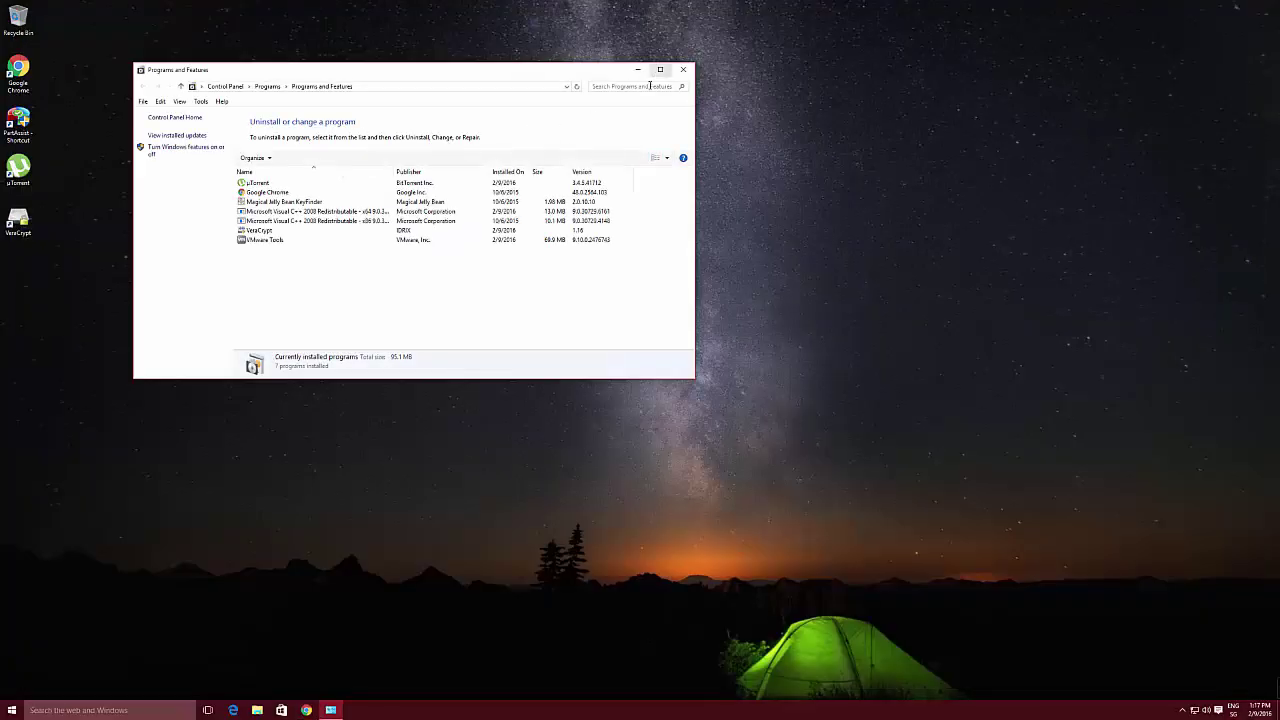
Uninstall µTorrent from Programs and Features without removing its settings, and close the uninstall survey page.
{"action": "left_click", "coordinate": [659, 85]}
{"action": "left_click", "coordinate": [264, 183]}
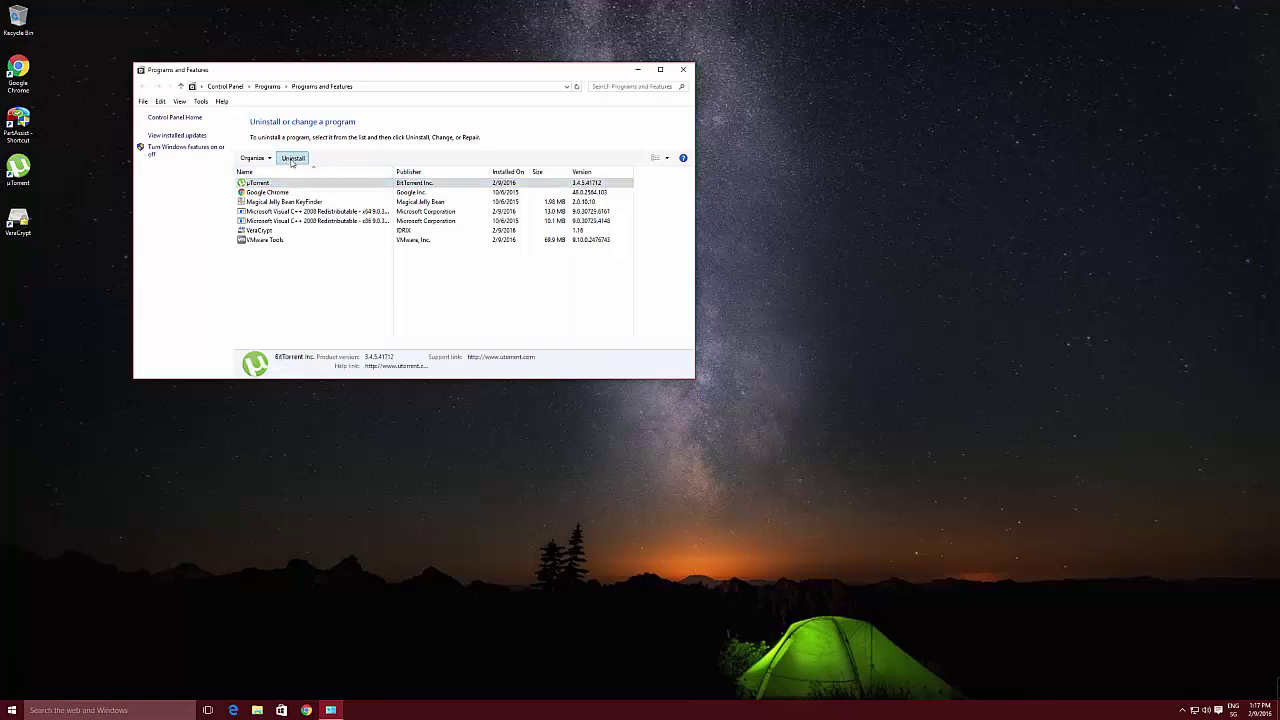
{"action": "left_click", "coordinate": [292, 160]}
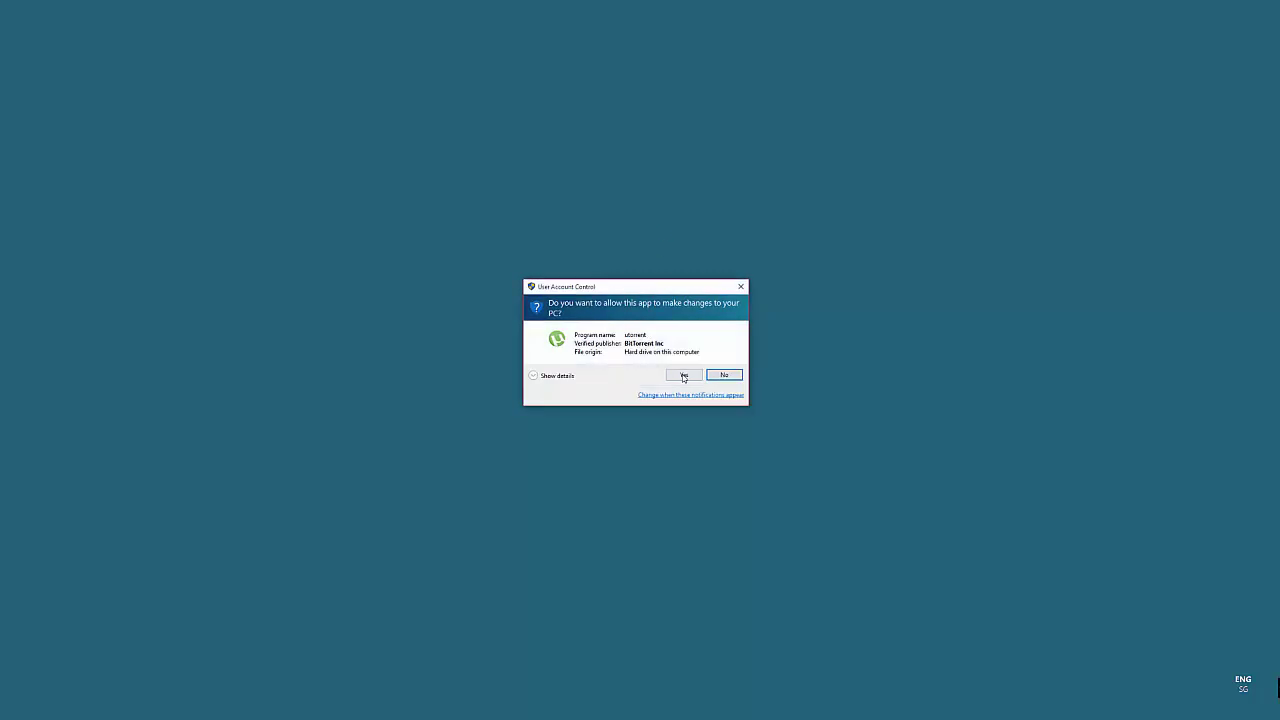
{"action": "left_click", "coordinate": [684, 375]}
{"action": "left_click", "coordinate": [702, 361]}
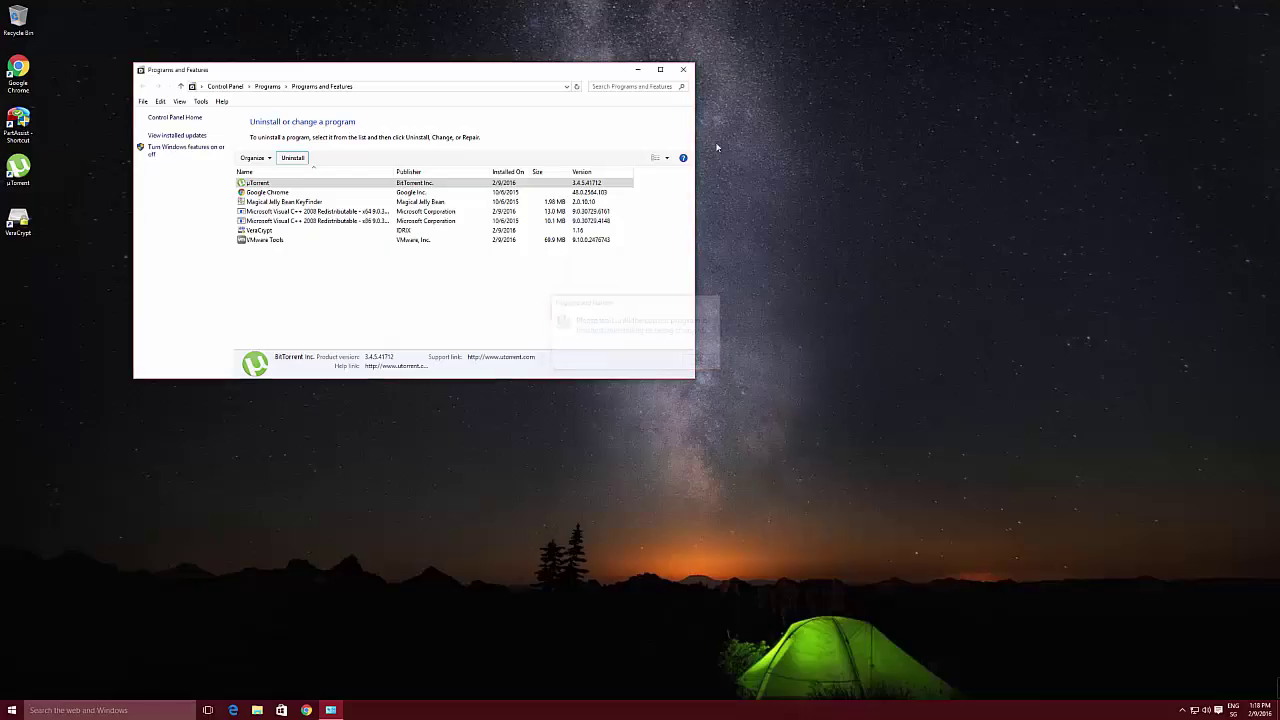
{"action": "left_click", "coordinate": [684, 69]}
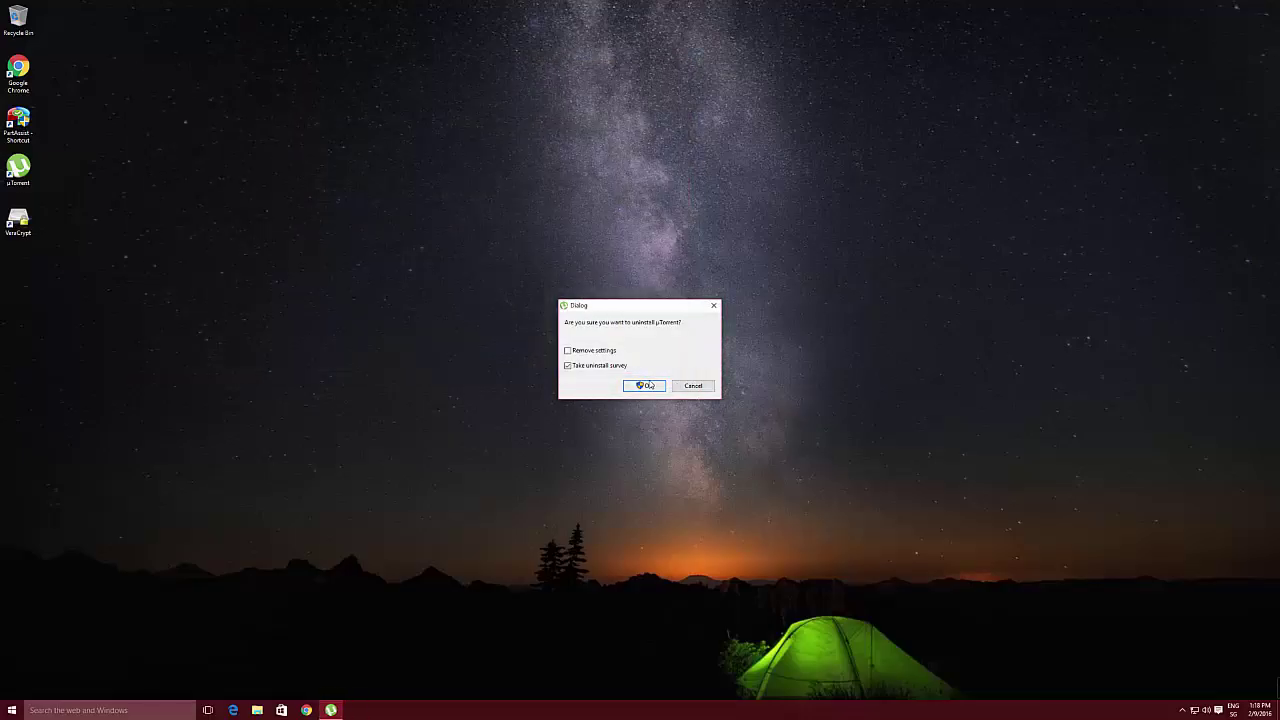
{"action": "left_click", "coordinate": [645, 385]}
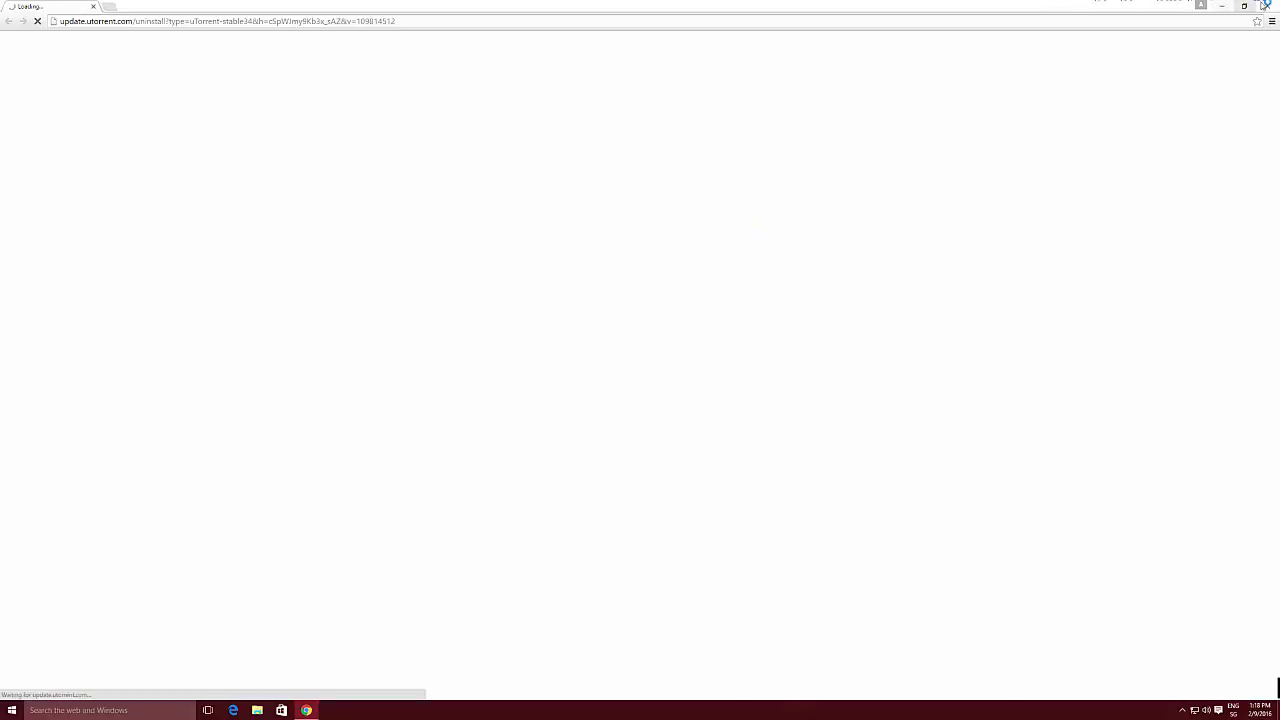
{"action": "left_click", "coordinate": [1267, 6]}
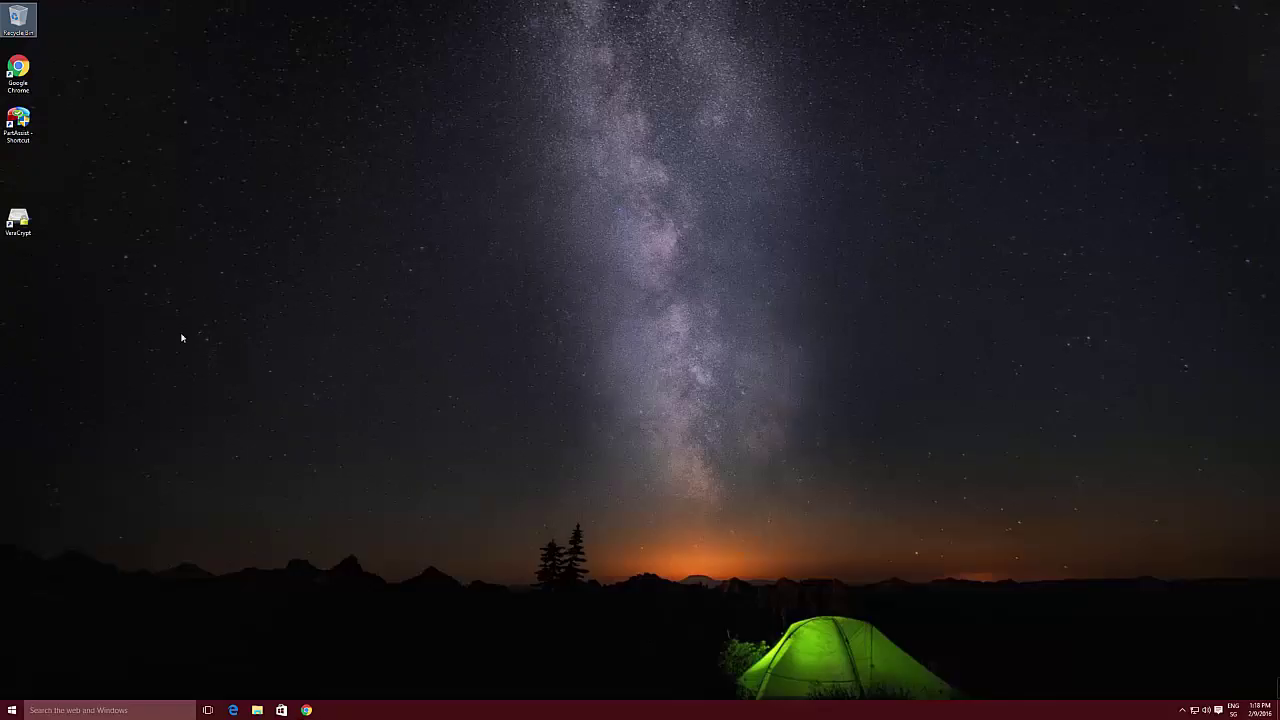
Start VeraCrypt's volume creation wizard for encrypting the system partition or entire system drive, with the Normal type of system encryption.
{"action": "double_click", "coordinate": [18, 220]}
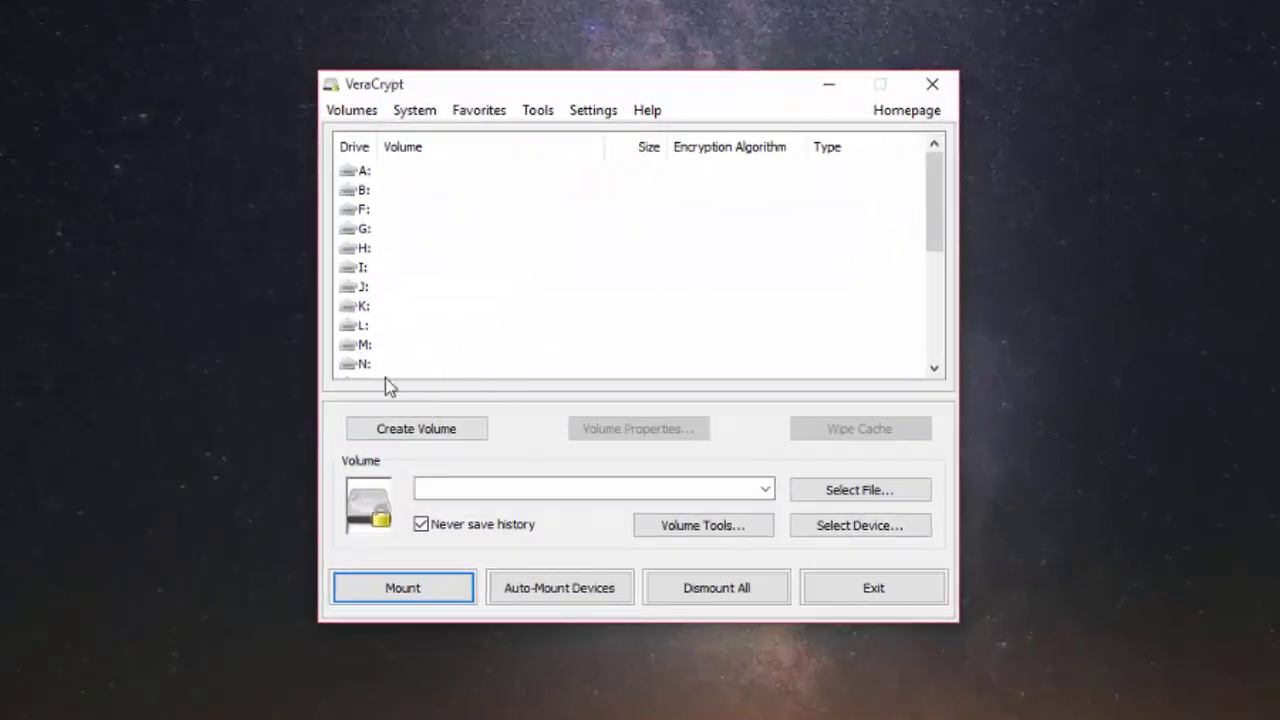
{"action": "left_click", "coordinate": [412, 430]}
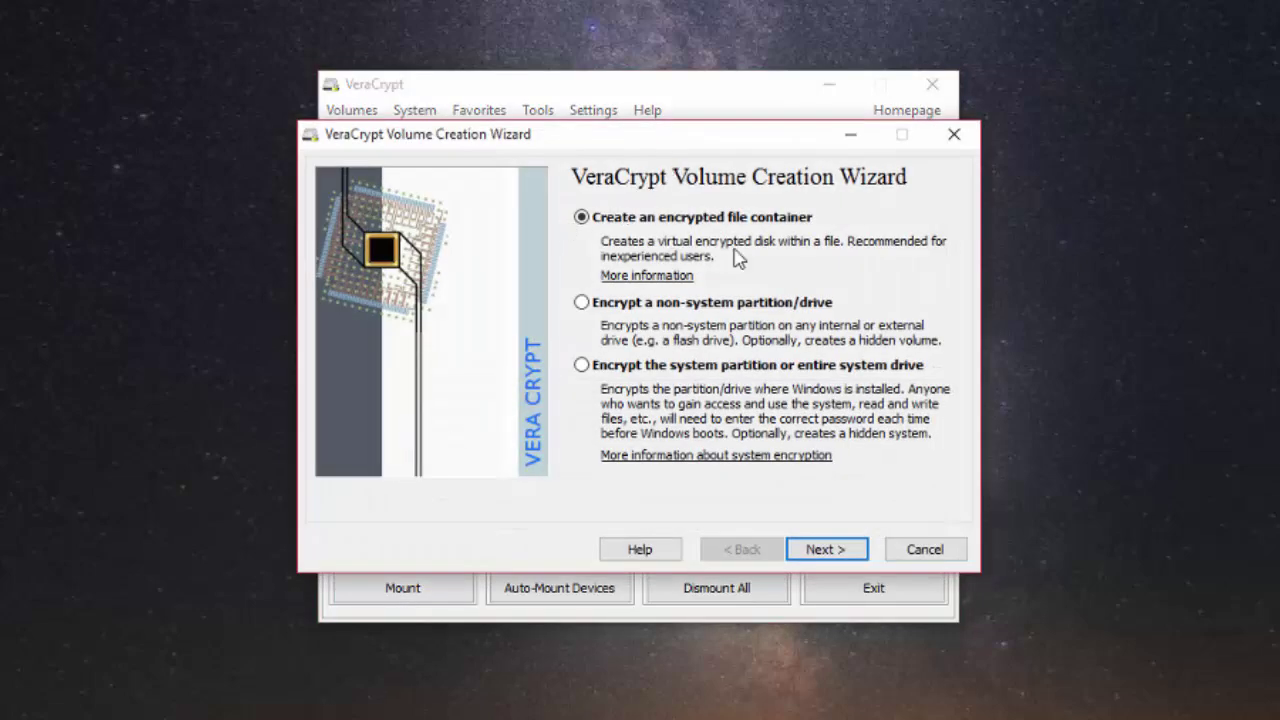
{"action": "left_click", "coordinate": [603, 370]}
{"action": "left_click", "coordinate": [834, 552]}
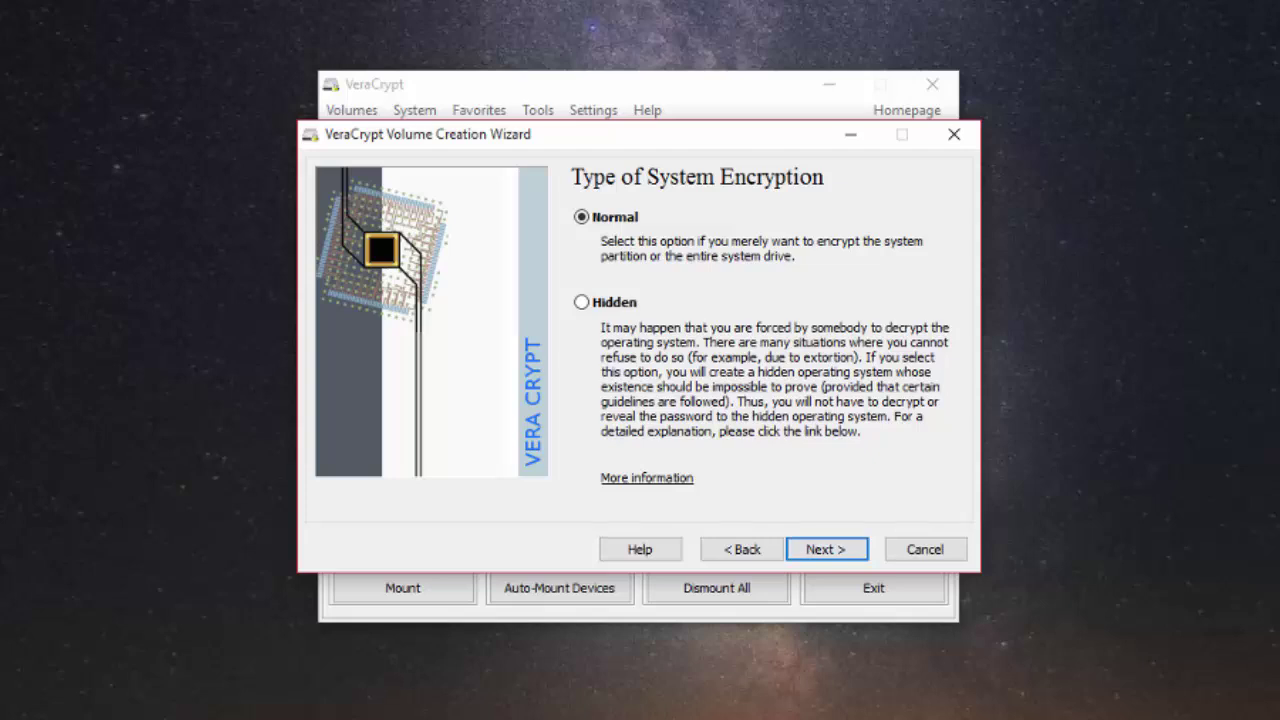
{"action": "left_click", "coordinate": [823, 552]}
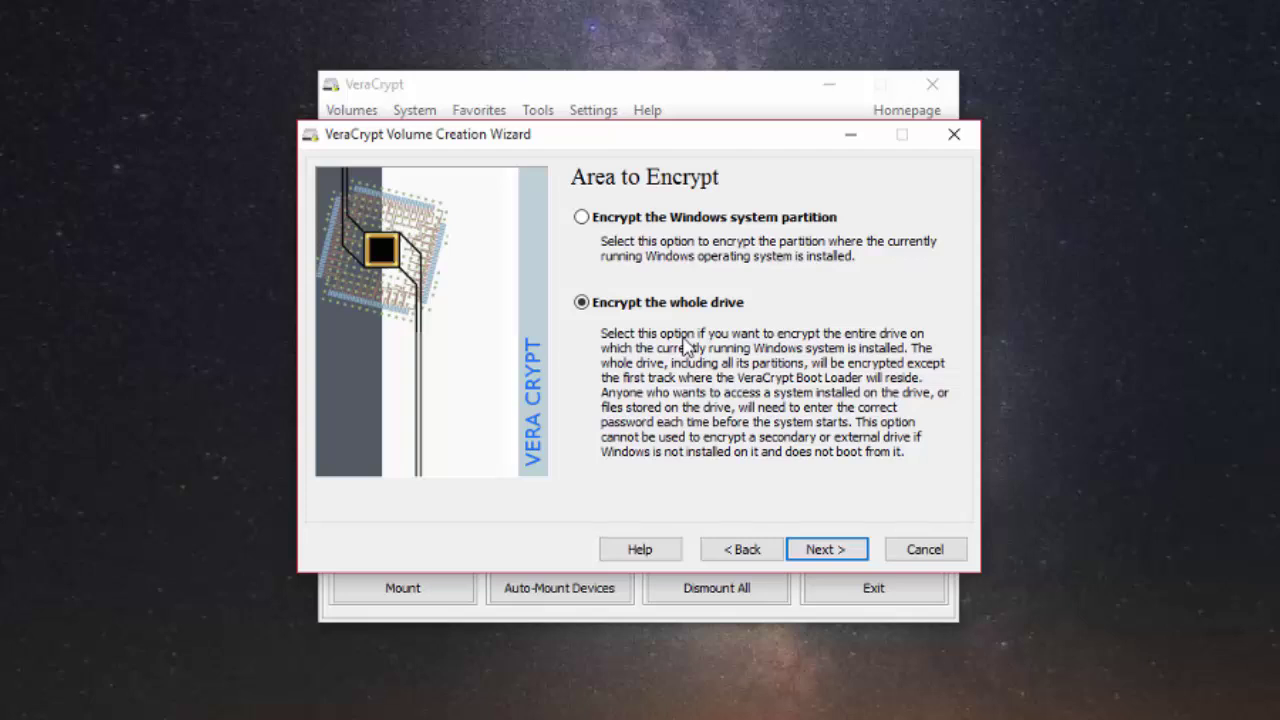
Choose to encrypt the whole drive, including detection and encryption of the Host Protected Area, and allow VeraCrypt to make changes to the PC.
{"action": "left_click", "coordinate": [833, 551]}
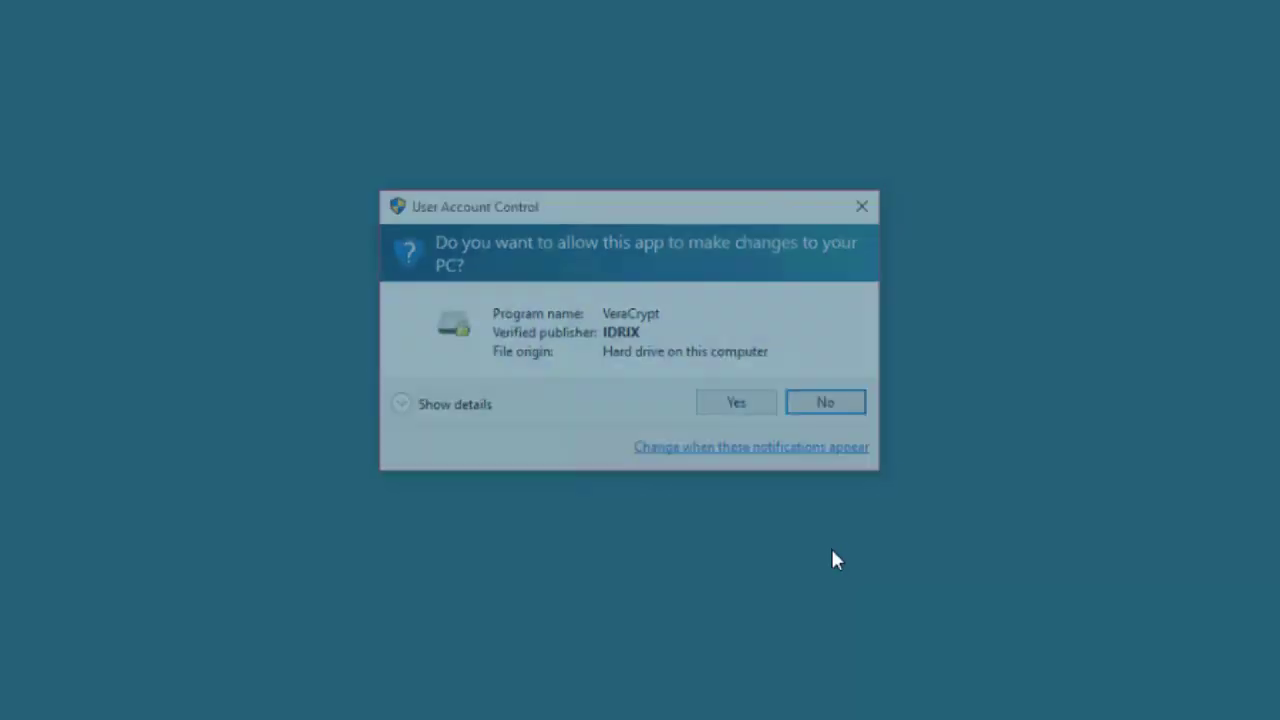
{"action": "left_click", "coordinate": [757, 410]}
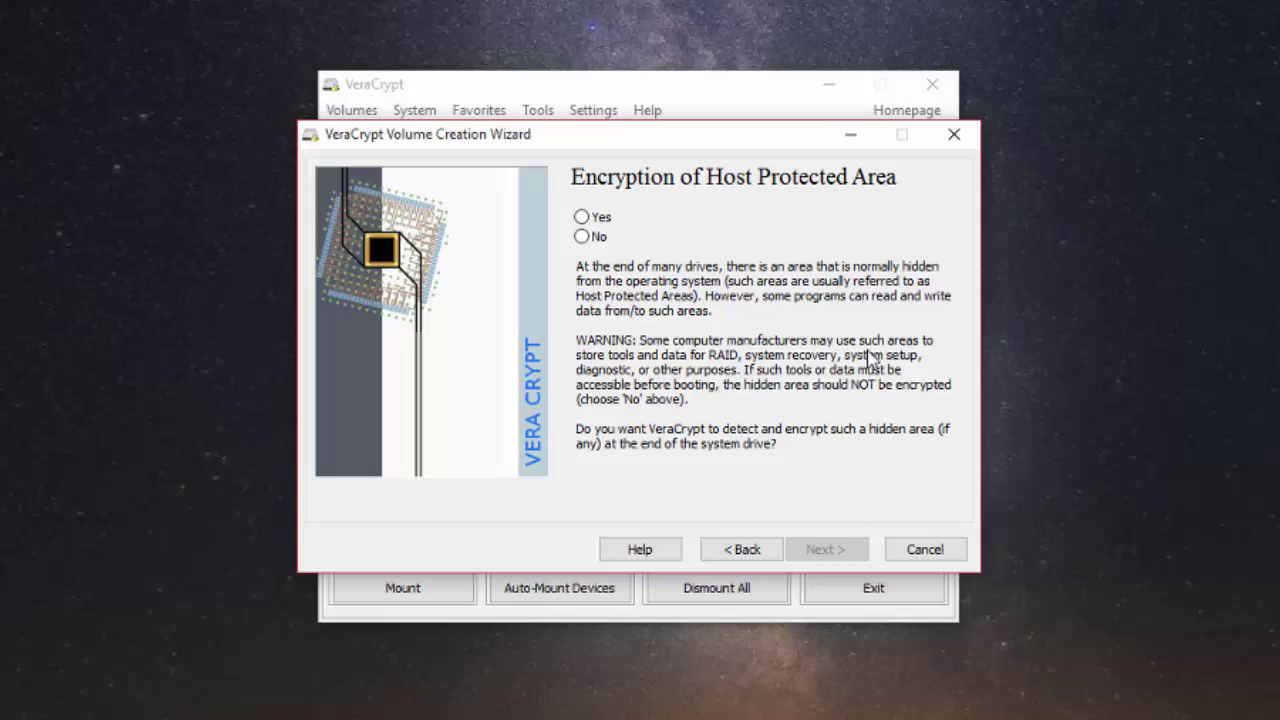
{"action": "left_click", "coordinate": [581, 217]}
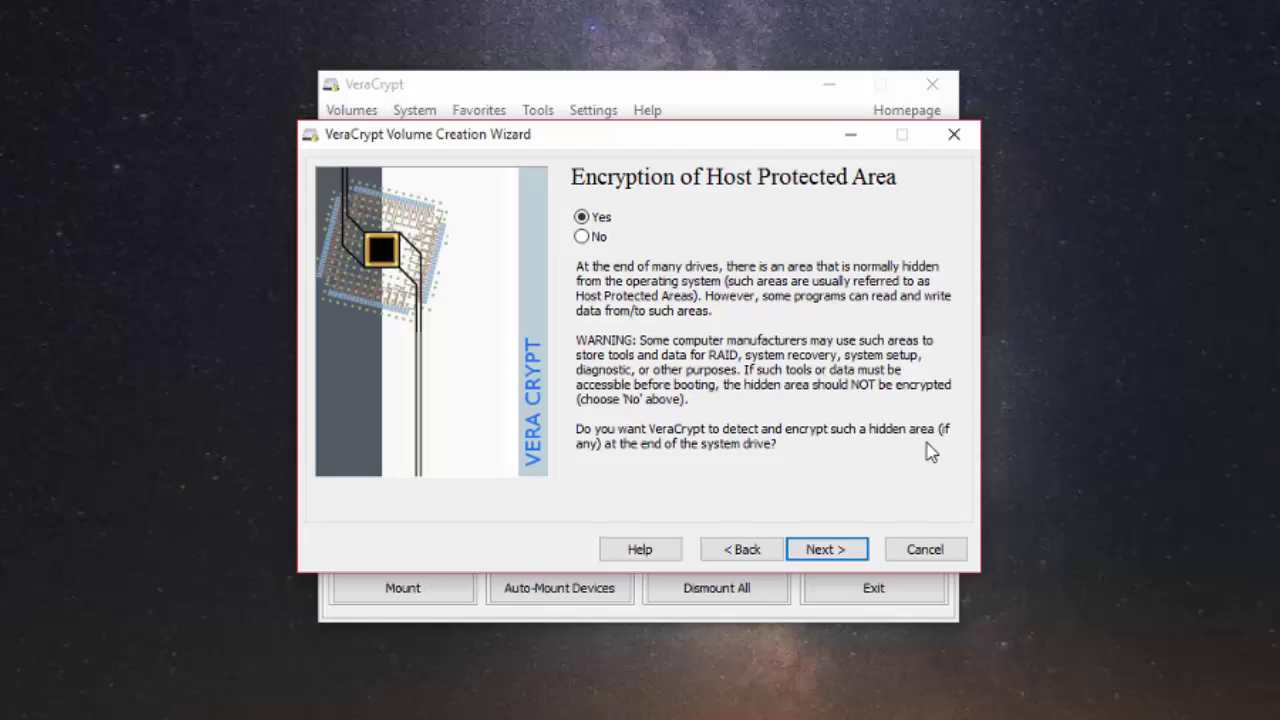
{"action": "left_click", "coordinate": [828, 550]}
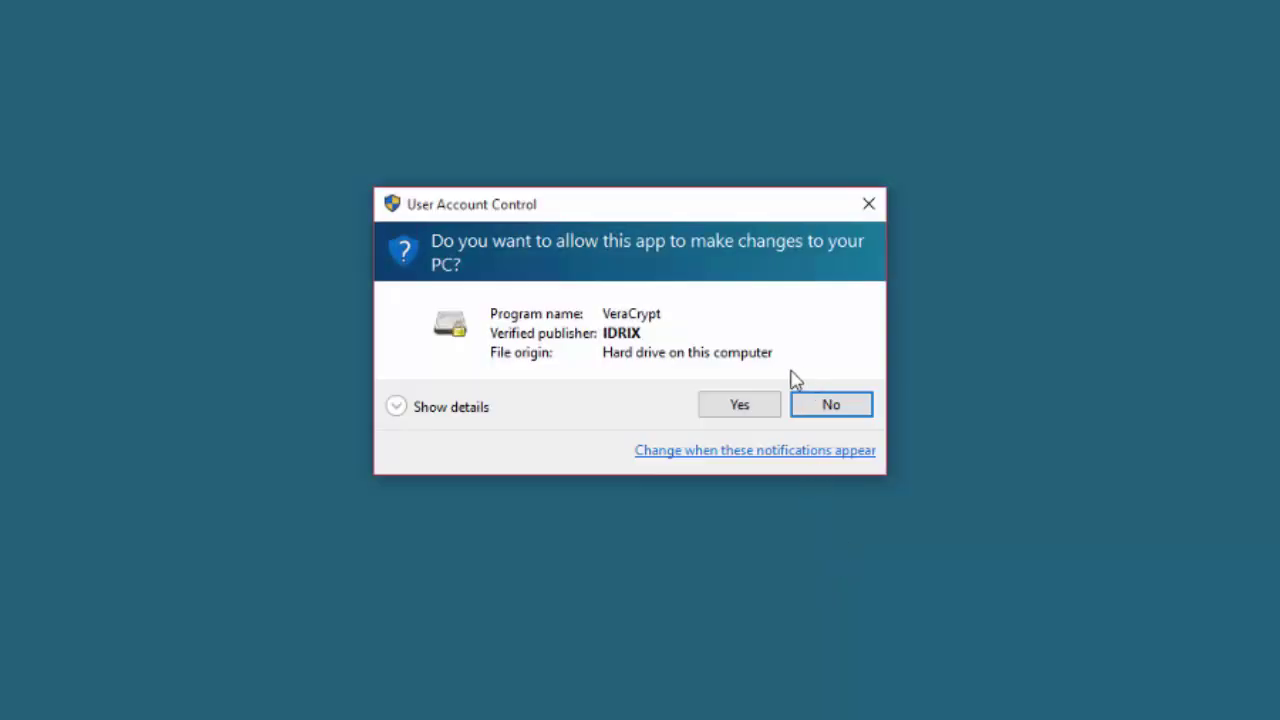
{"action": "left_click", "coordinate": [739, 404]}
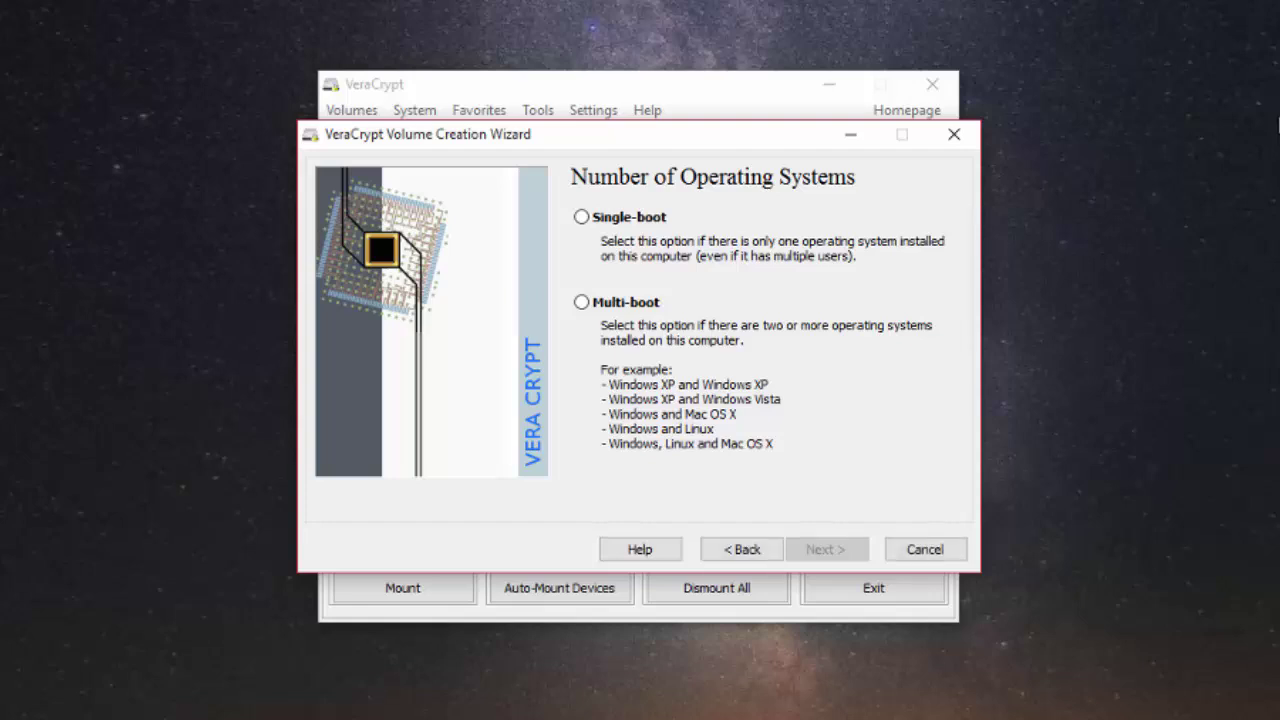
Select Single-boot as the number of operating systems and use AES encryption with the SHA-256 hash algorithm.
{"action": "left_click", "coordinate": [614, 220]}
{"action": "left_click", "coordinate": [837, 553]}
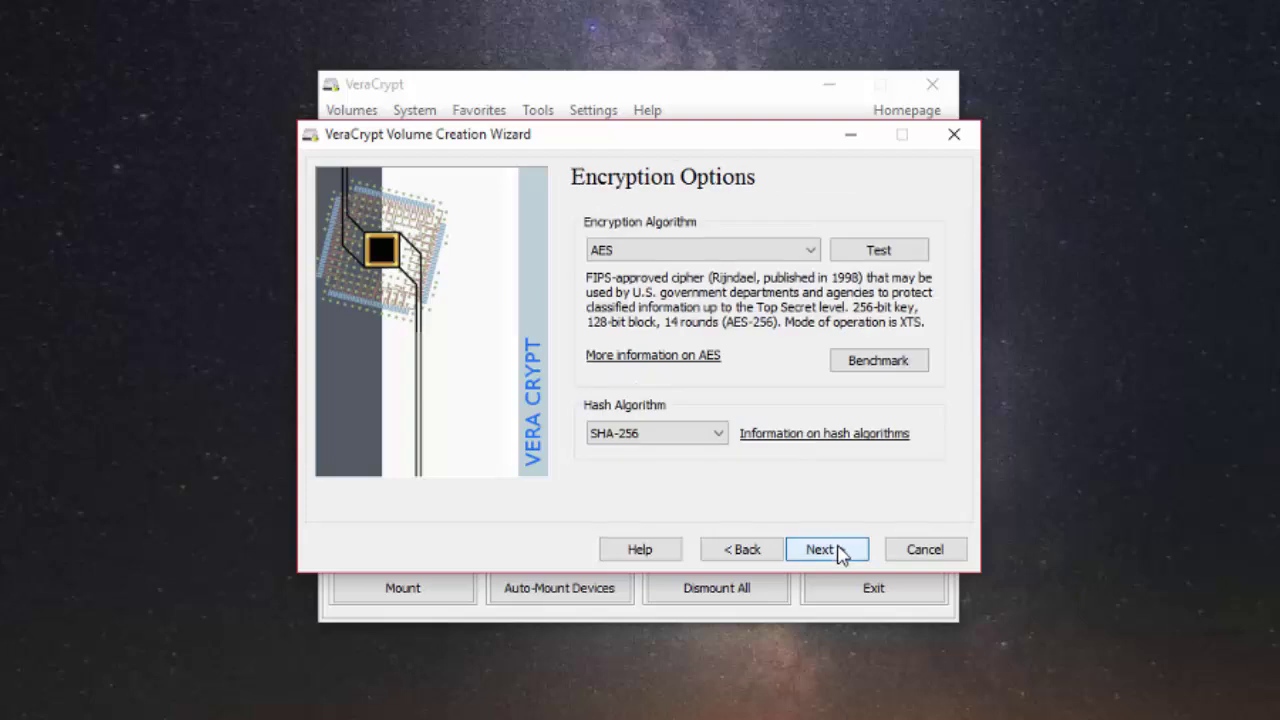
{"action": "left_click", "coordinate": [695, 250]}
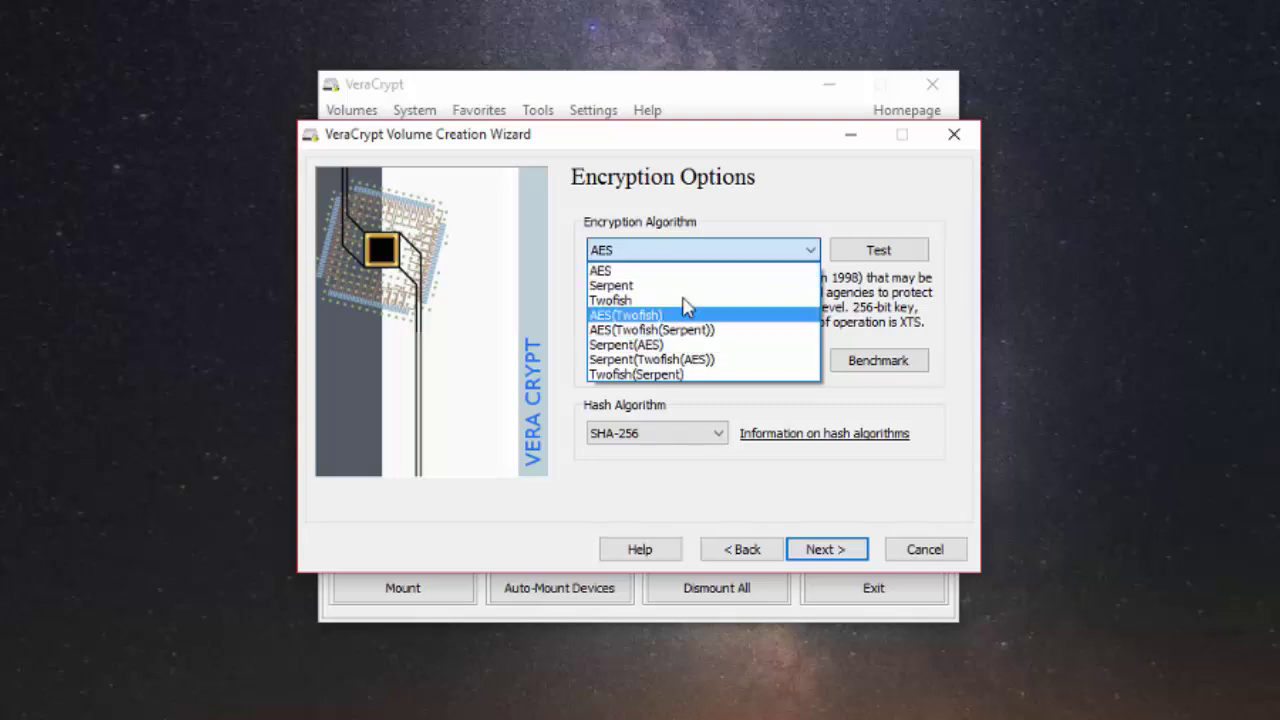
{"action": "left_click", "coordinate": [620, 272]}
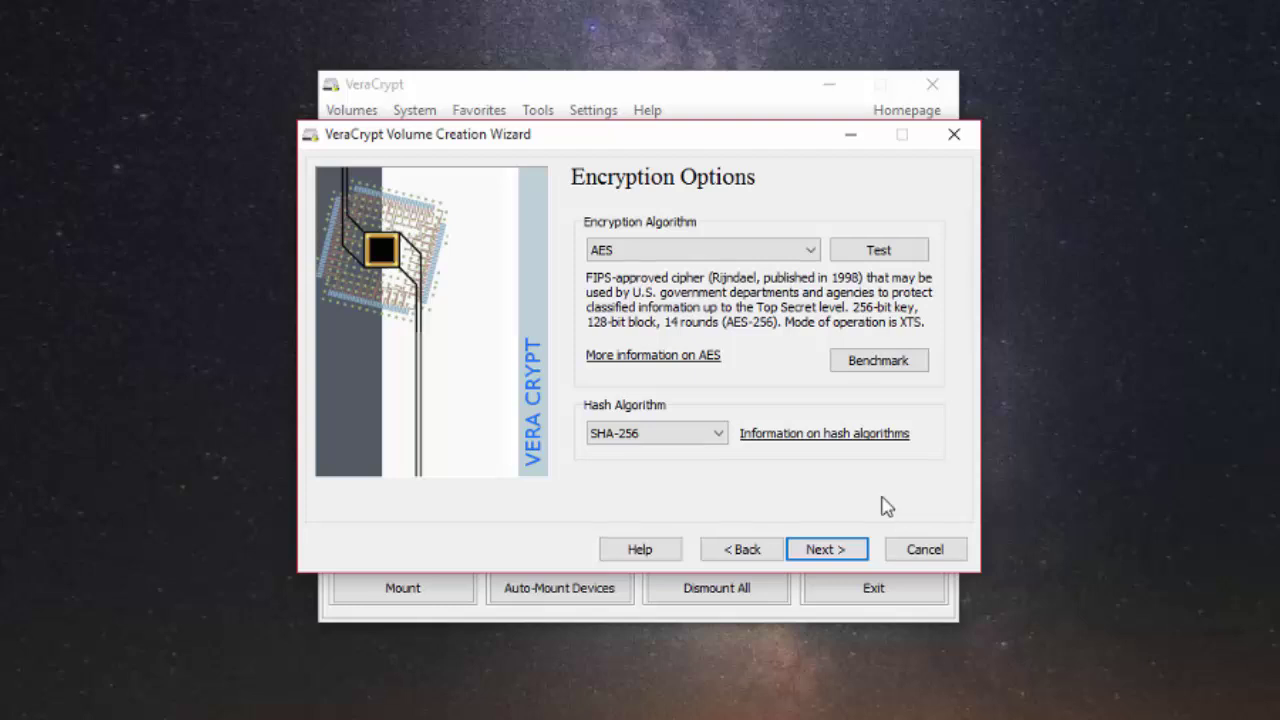
{"action": "left_click", "coordinate": [824, 555]}
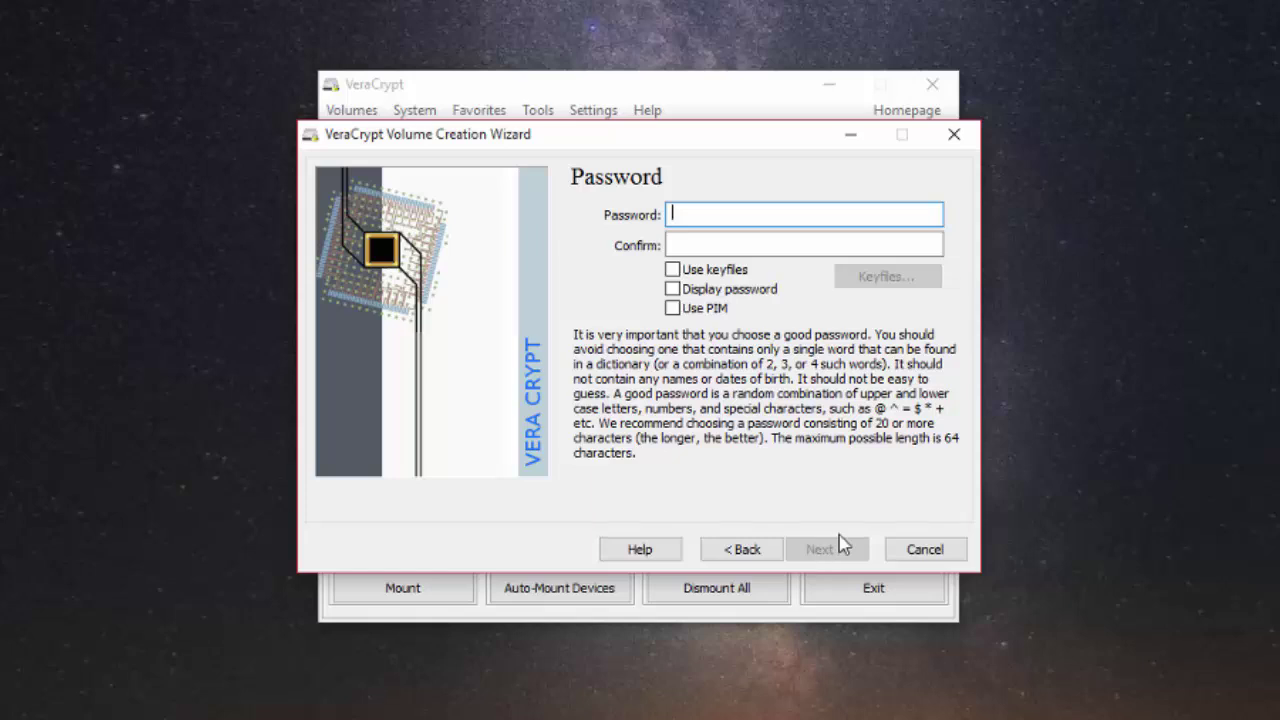
Enter and confirm the system encryption password, and accept using a short password.
{"action": "type", "text": "**********"}
{"action": "key", "text": "Tab"}
{"action": "type", "text": "**********"}
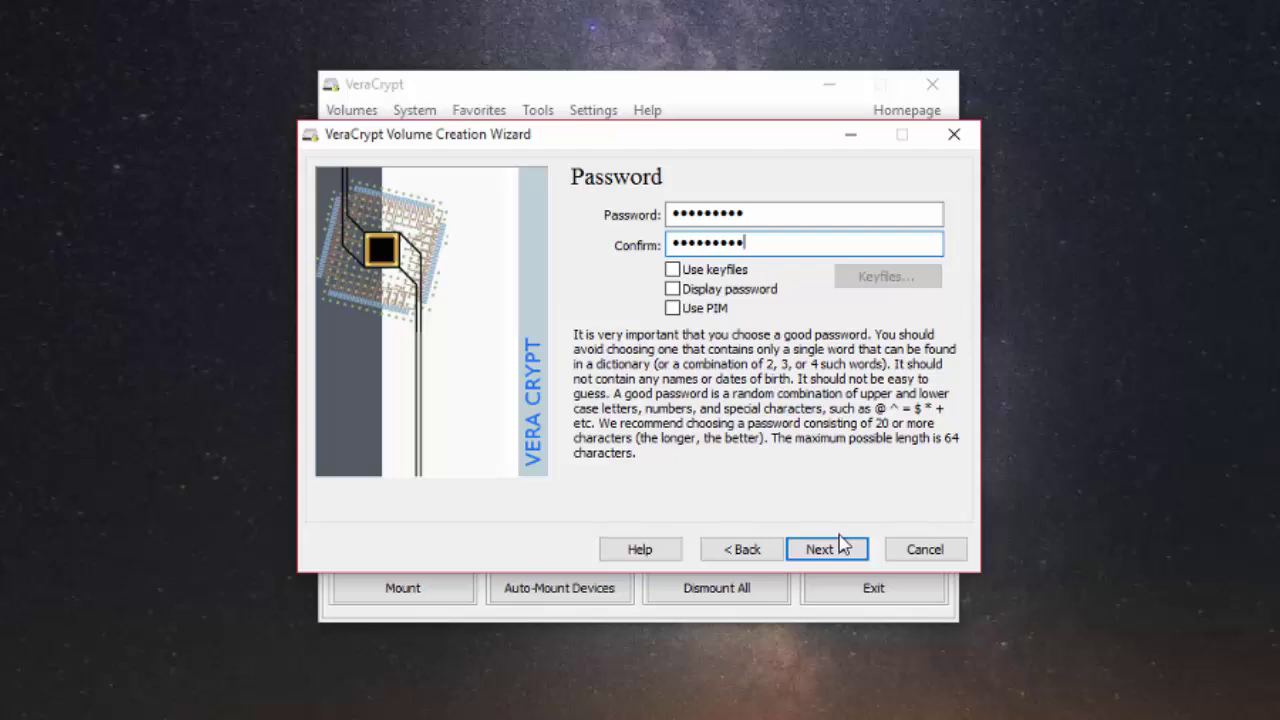
{"action": "left_click", "coordinate": [818, 552]}
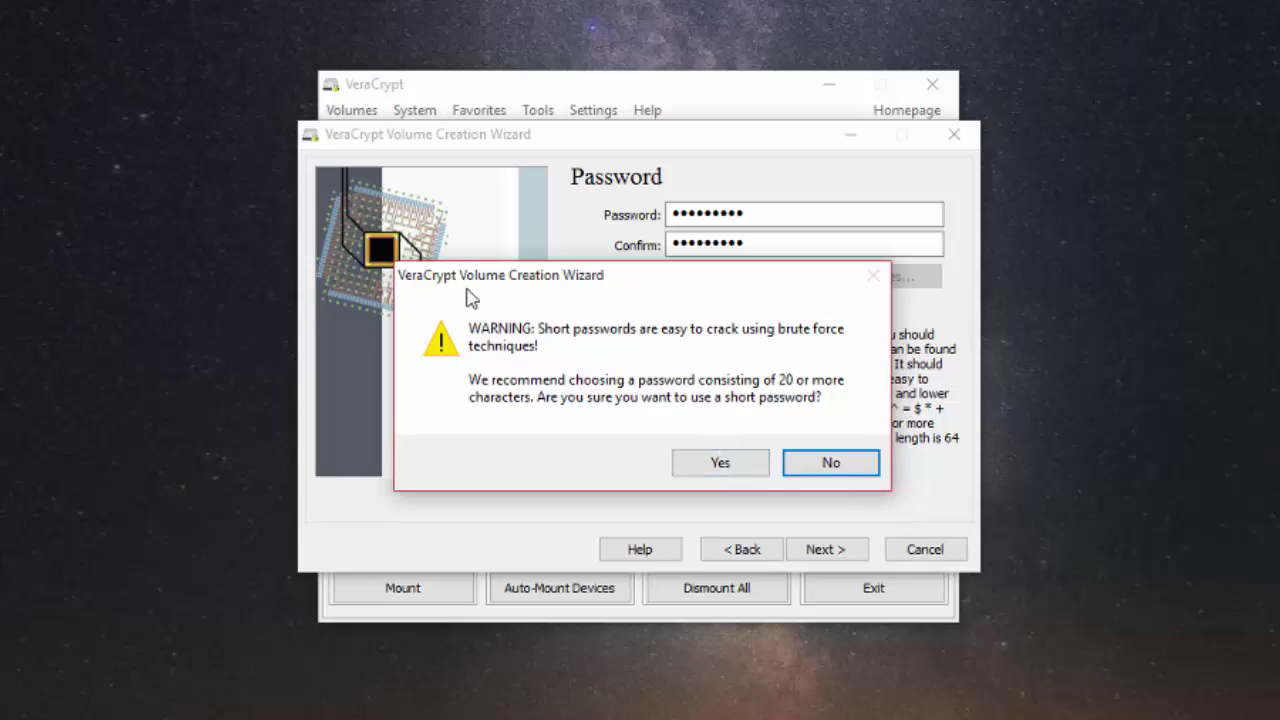
{"action": "left_click", "coordinate": [743, 470]}
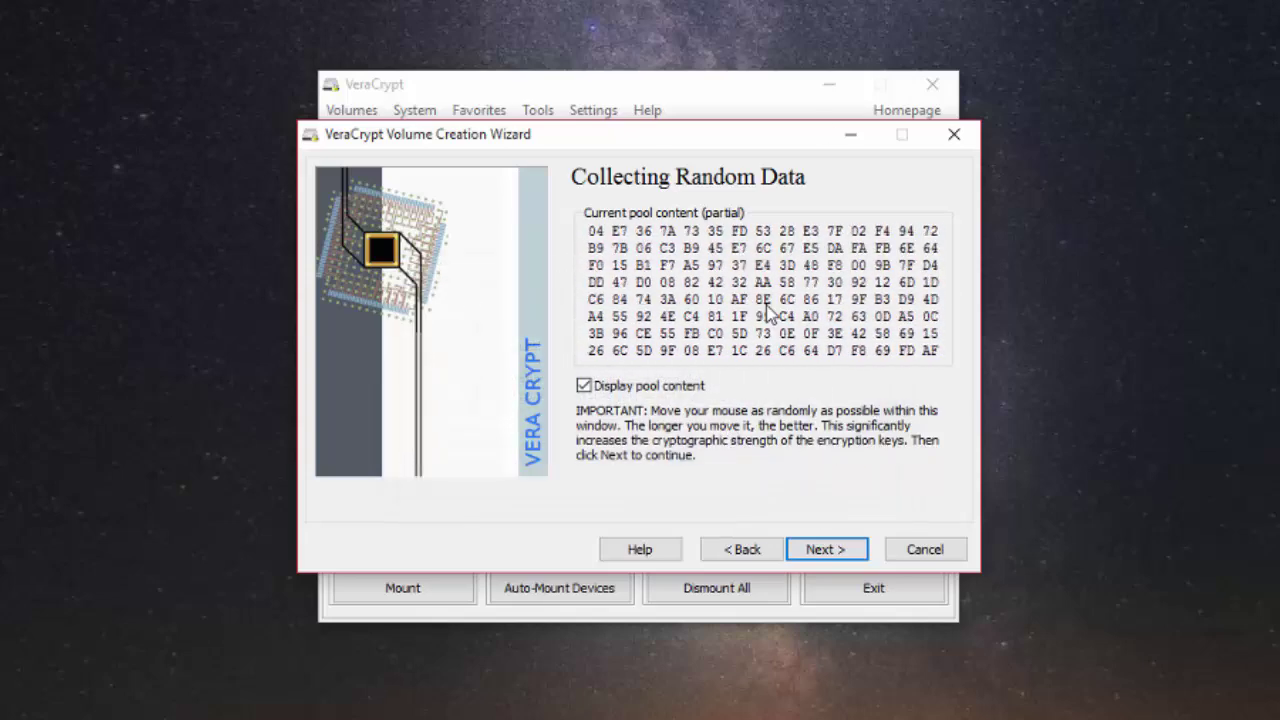
Generate the encryption keys from the collected random data, allow VeraCrypt to make changes, and accept the generated keys.
{"action": "left_click", "coordinate": [843, 549]}
{"action": "left_click", "coordinate": [737, 404]}
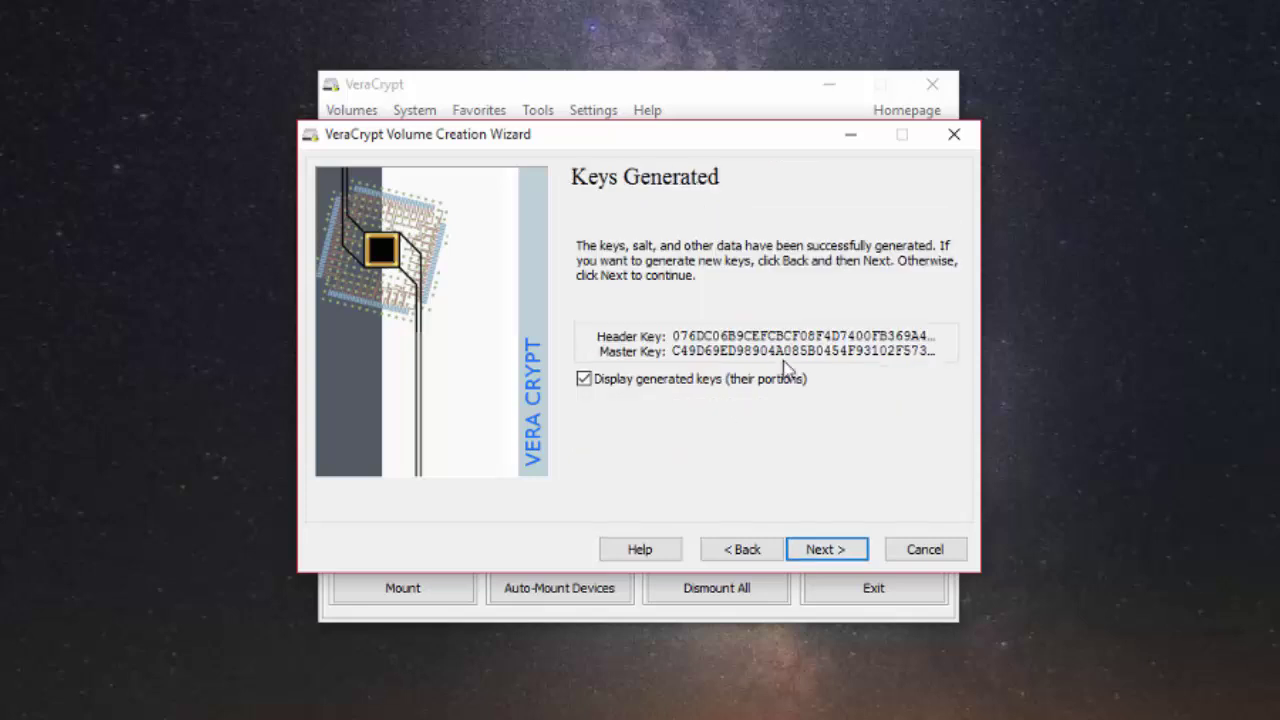
{"action": "left_click", "coordinate": [818, 550]}
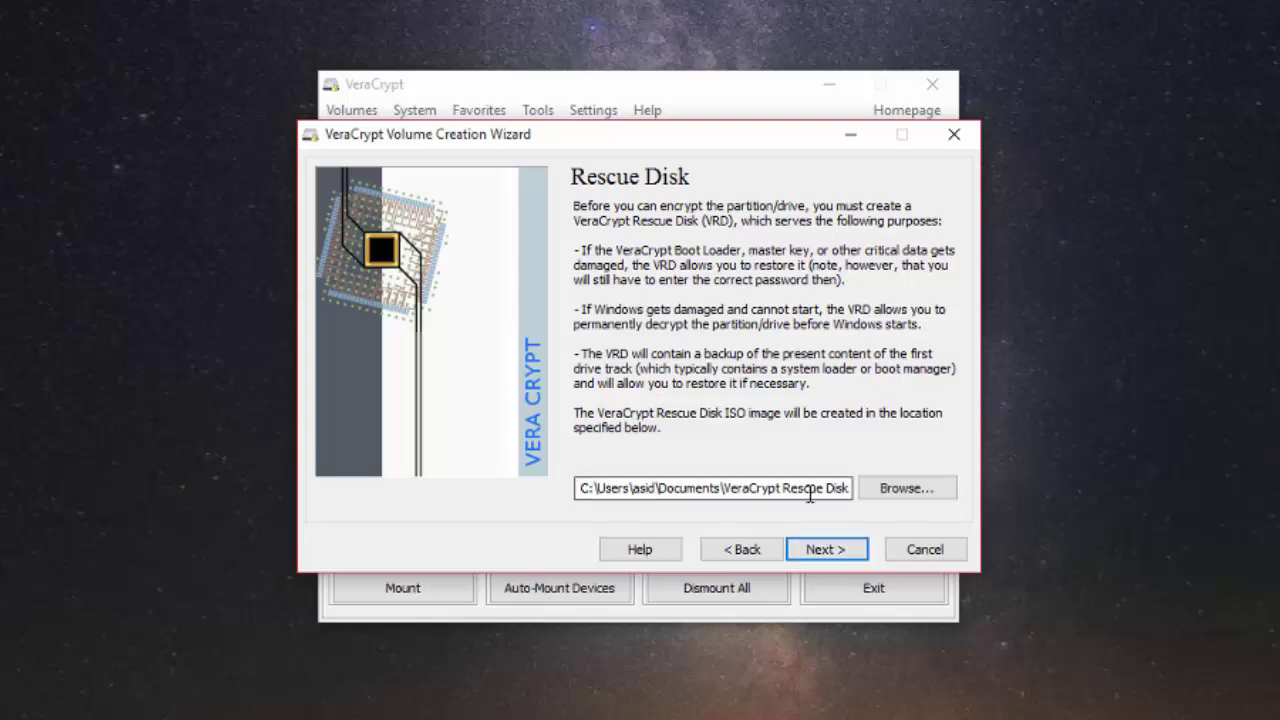
Set the VeraCrypt Rescue Disk image location to the Desktop with the file name Rescue_Disk, and create the image.
{"action": "left_click", "coordinate": [918, 490]}
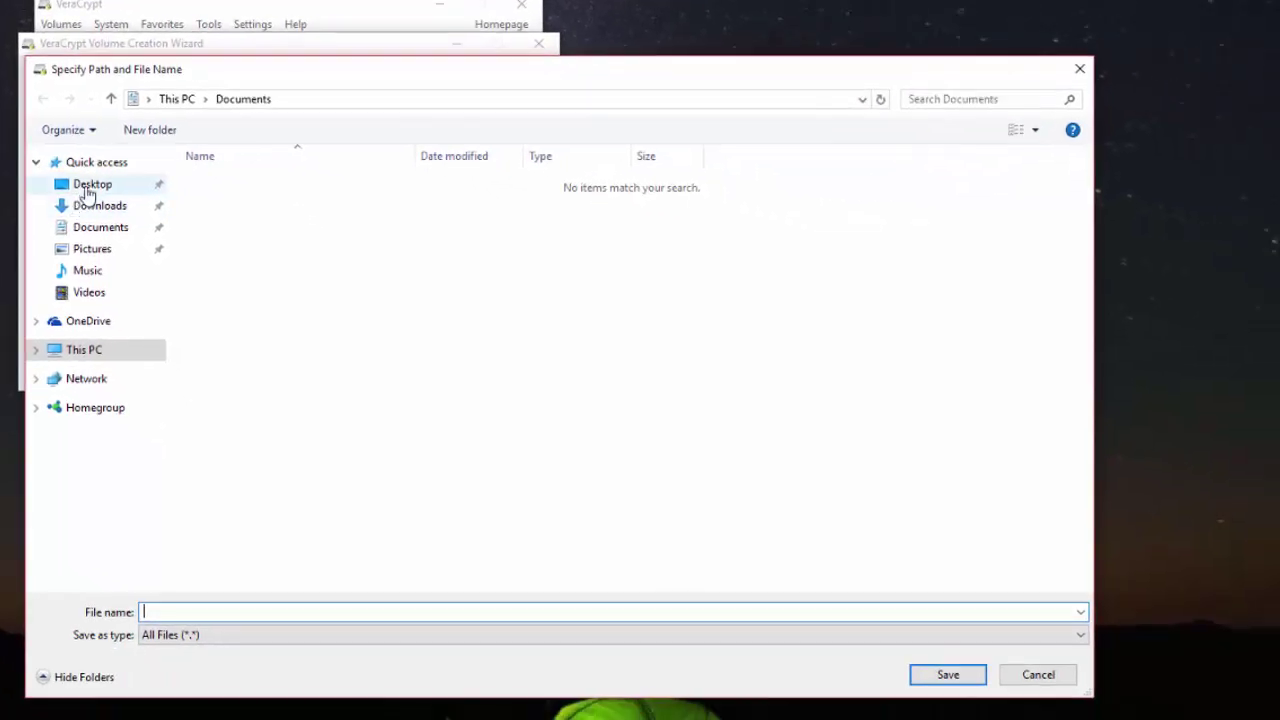
{"action": "left_click", "coordinate": [351, 294]}
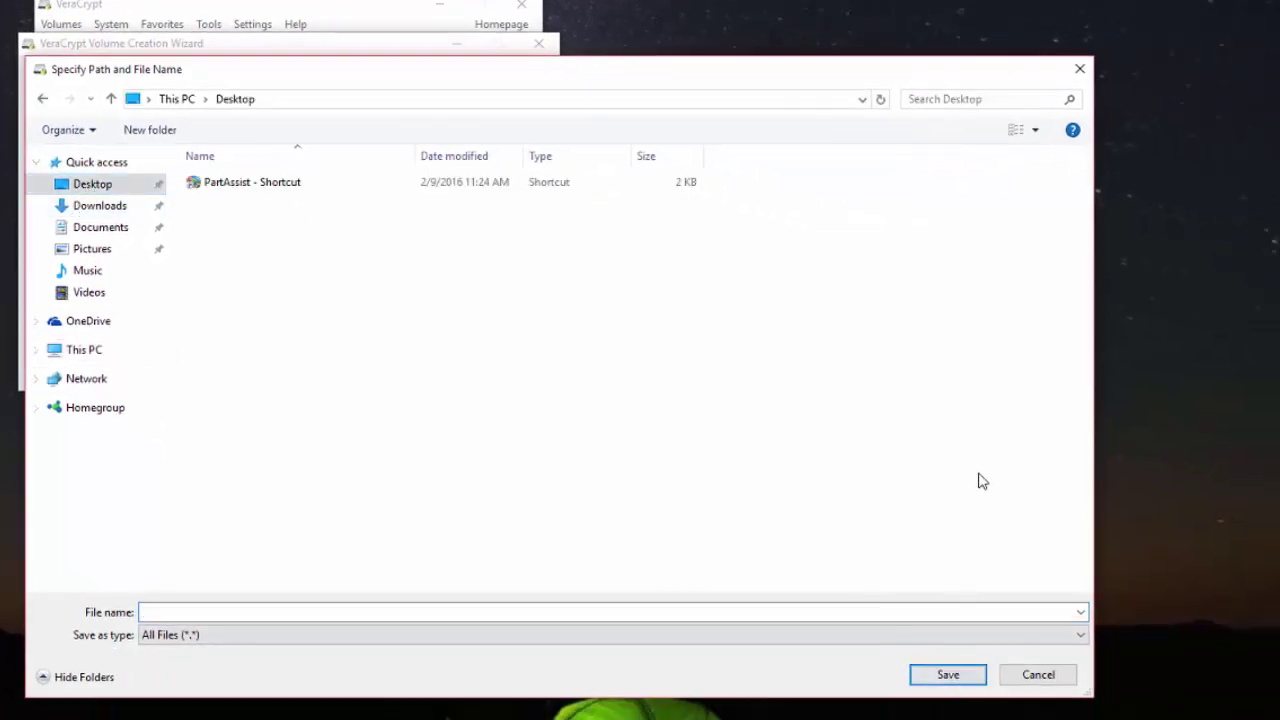
{"action": "left_click", "coordinate": [405, 617]}
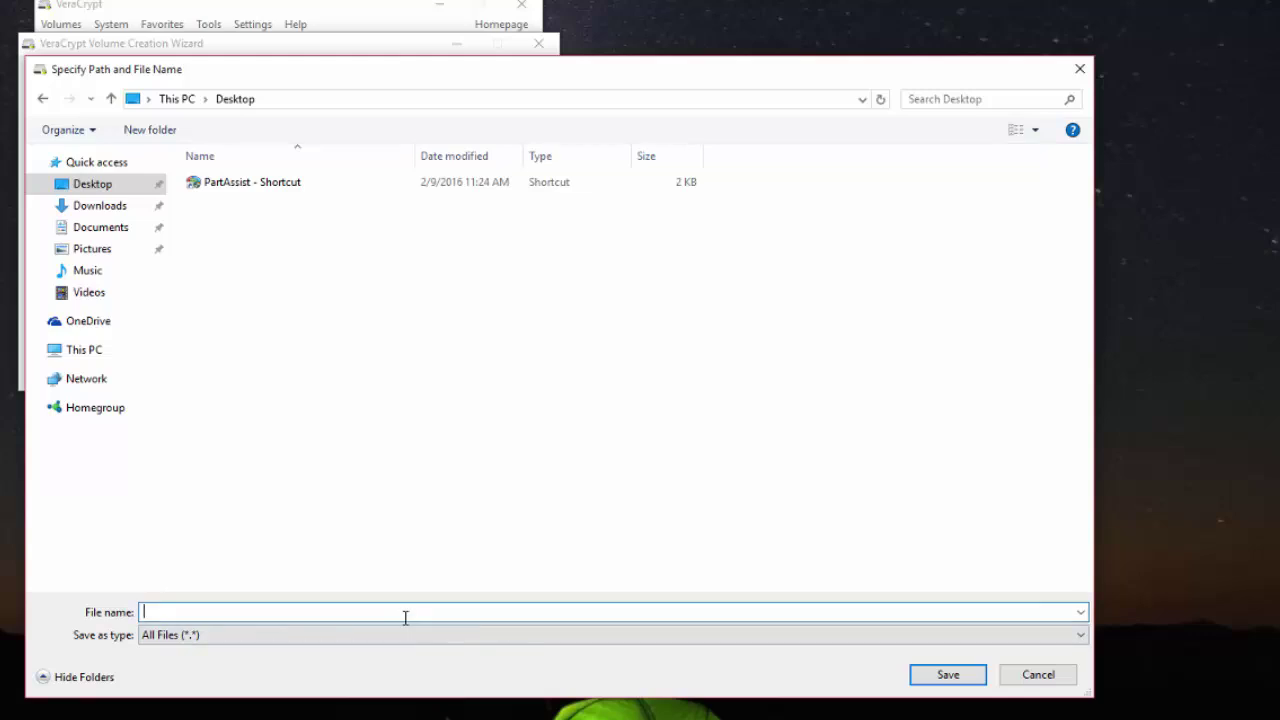
{"action": "type", "text": "Rescue_Di.iso"}
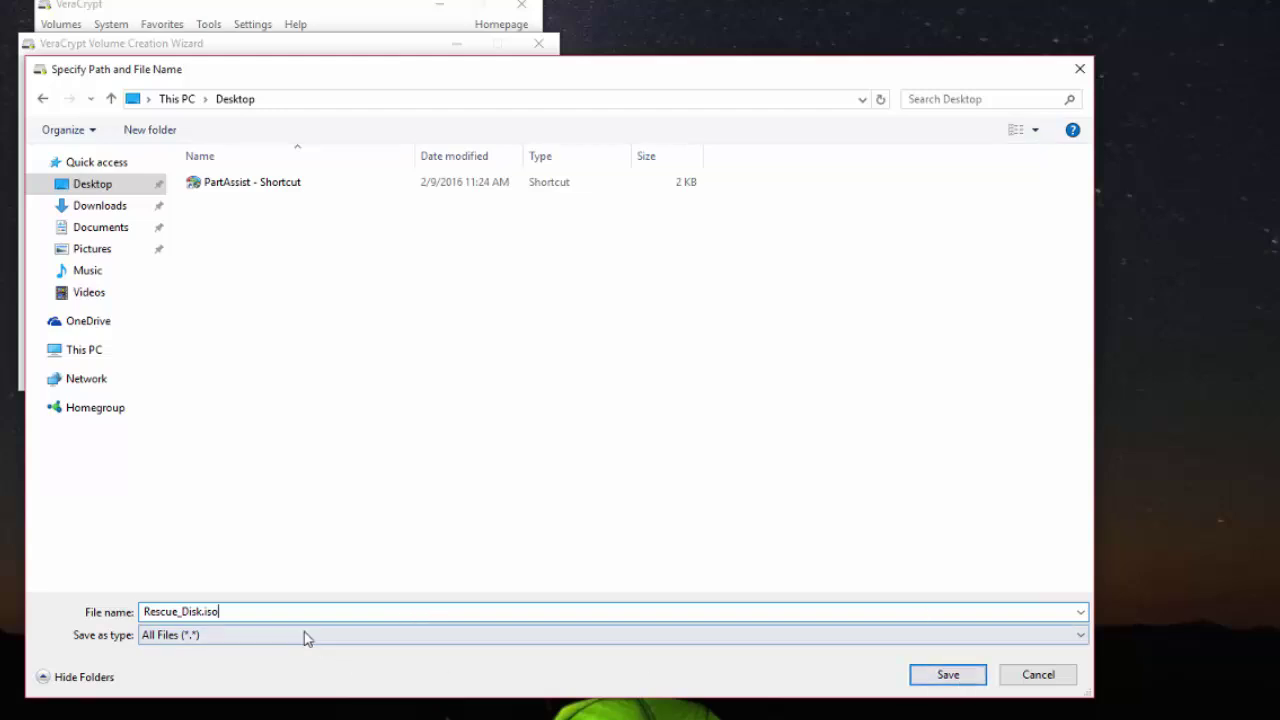
{"action": "key", "text": "BackSpace"}
{"action": "key", "text": "BackSpace"}
{"action": "key", "text": "BackSpace"}
{"action": "key", "text": "BackSpace"}
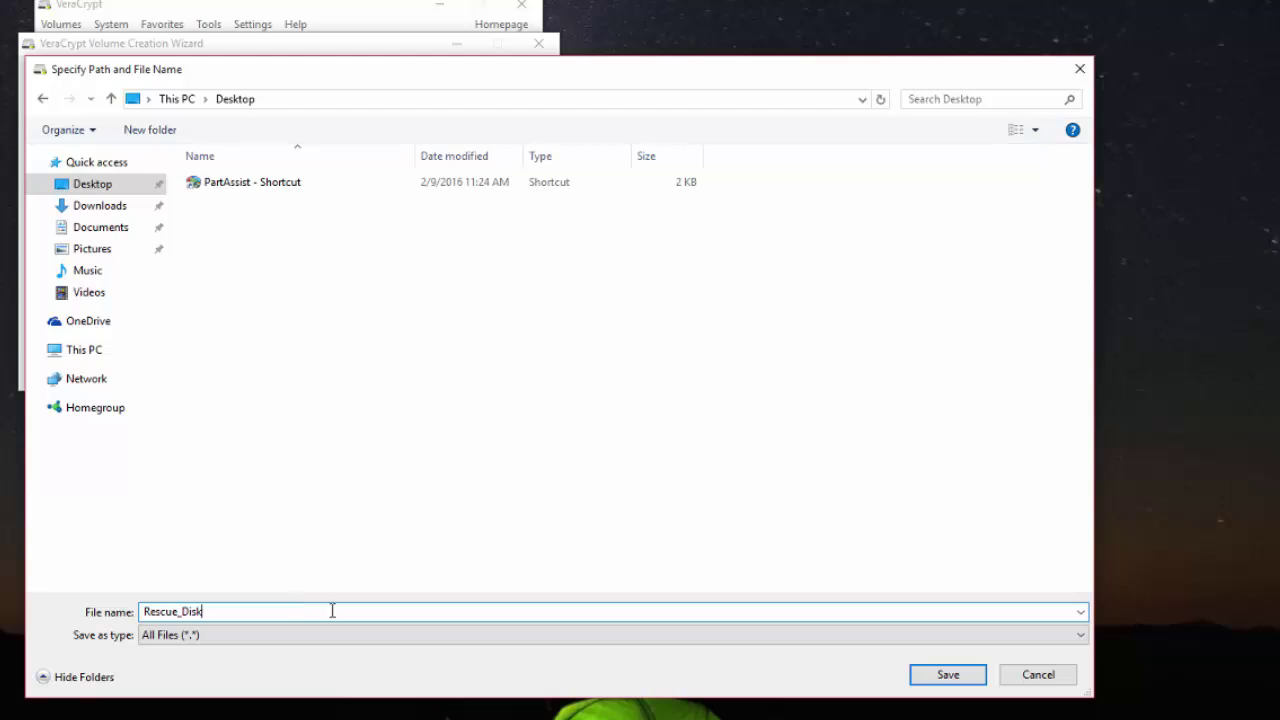
{"action": "left_click", "coordinate": [947, 675]}
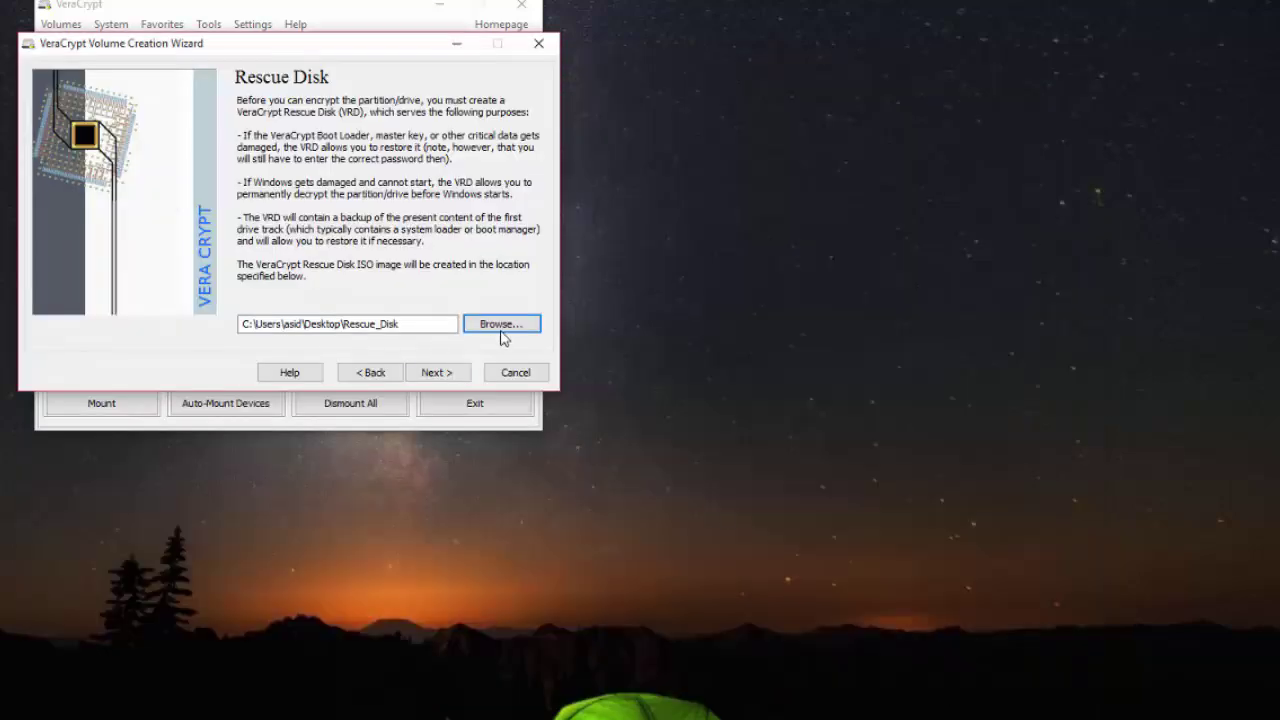
{"action": "left_click", "coordinate": [430, 373]}
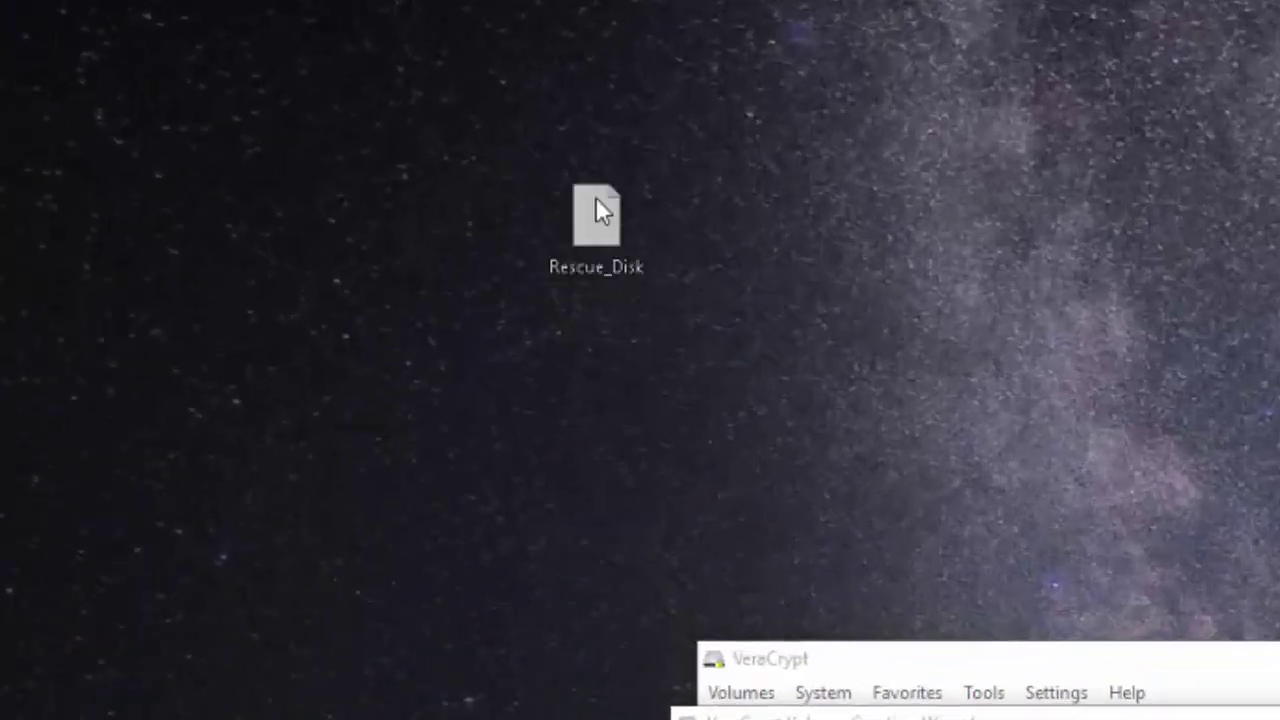
Rename the Rescue_Disk file on the desktop to Rescue_Disk.iso.
{"action": "right_click", "coordinate": [629, 202]}
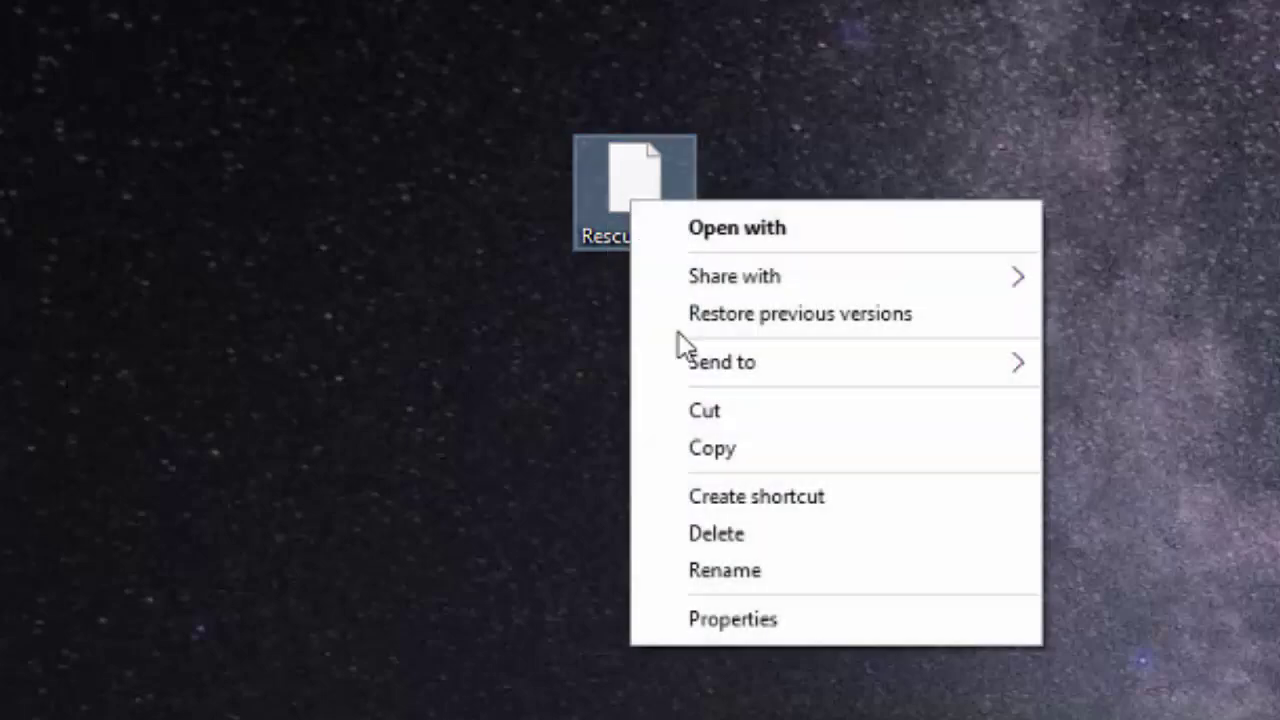
{"action": "left_click", "coordinate": [735, 575]}
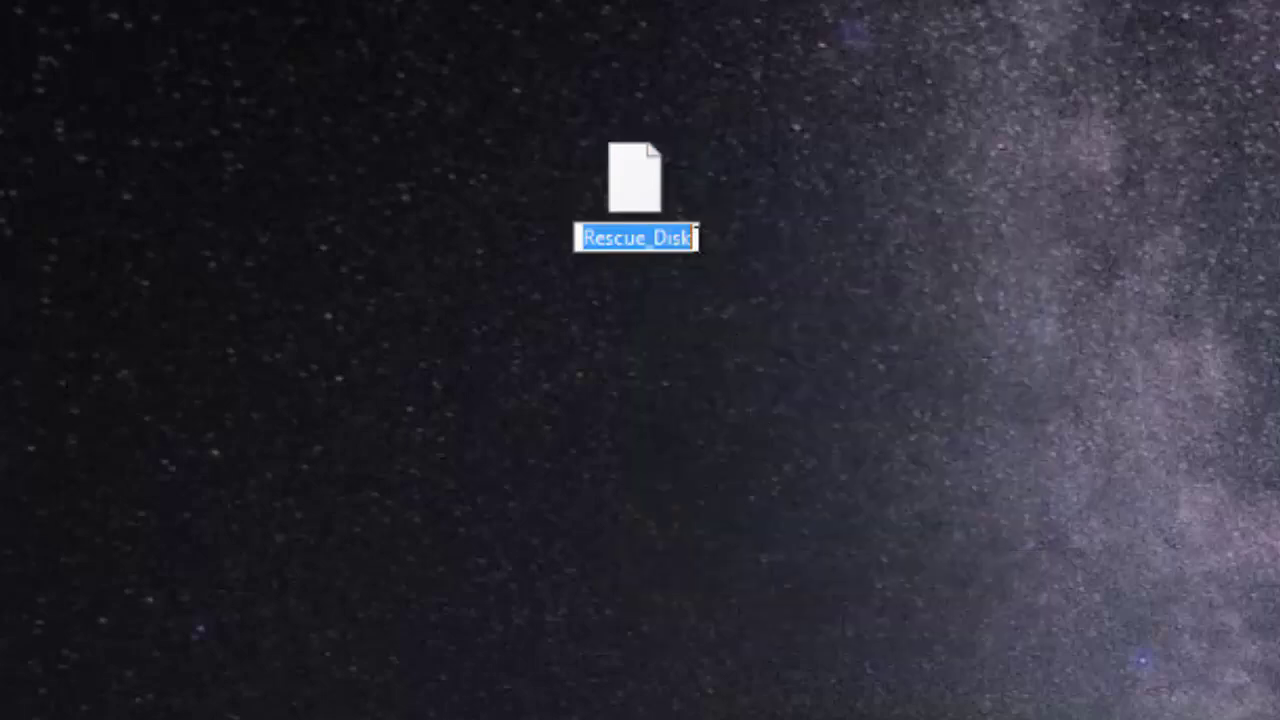
{"action": "key", "text": "End"}
{"action": "type", "text": ".iso"}
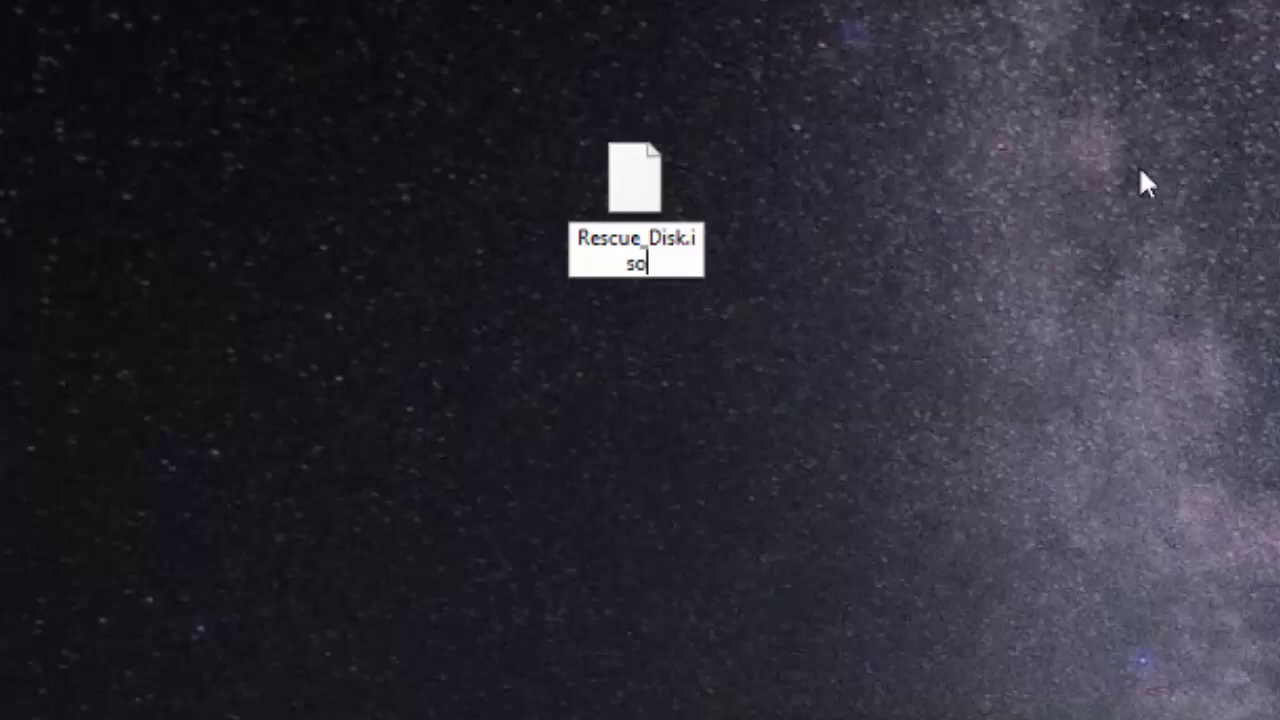
{"action": "key", "text": "Return"}
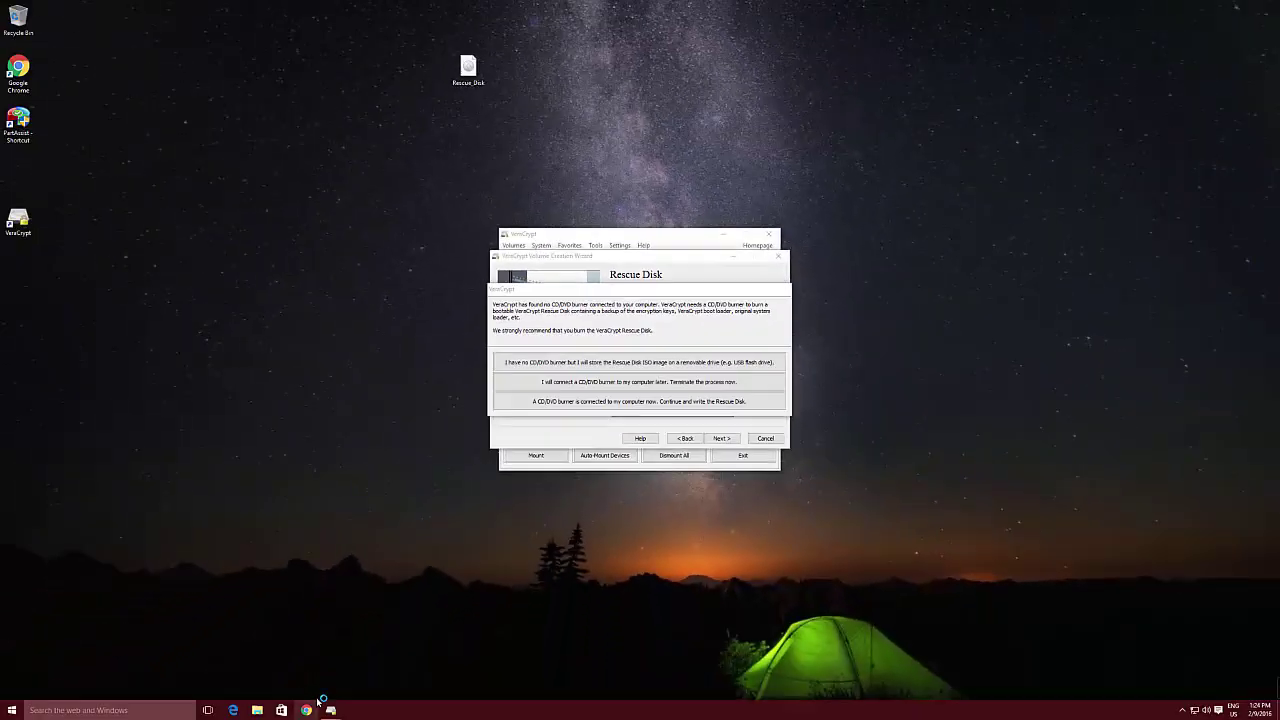
Switch to Google Chrome, search the web for rufus and open the first search result.
{"action": "left_click", "coordinate": [306, 710]}
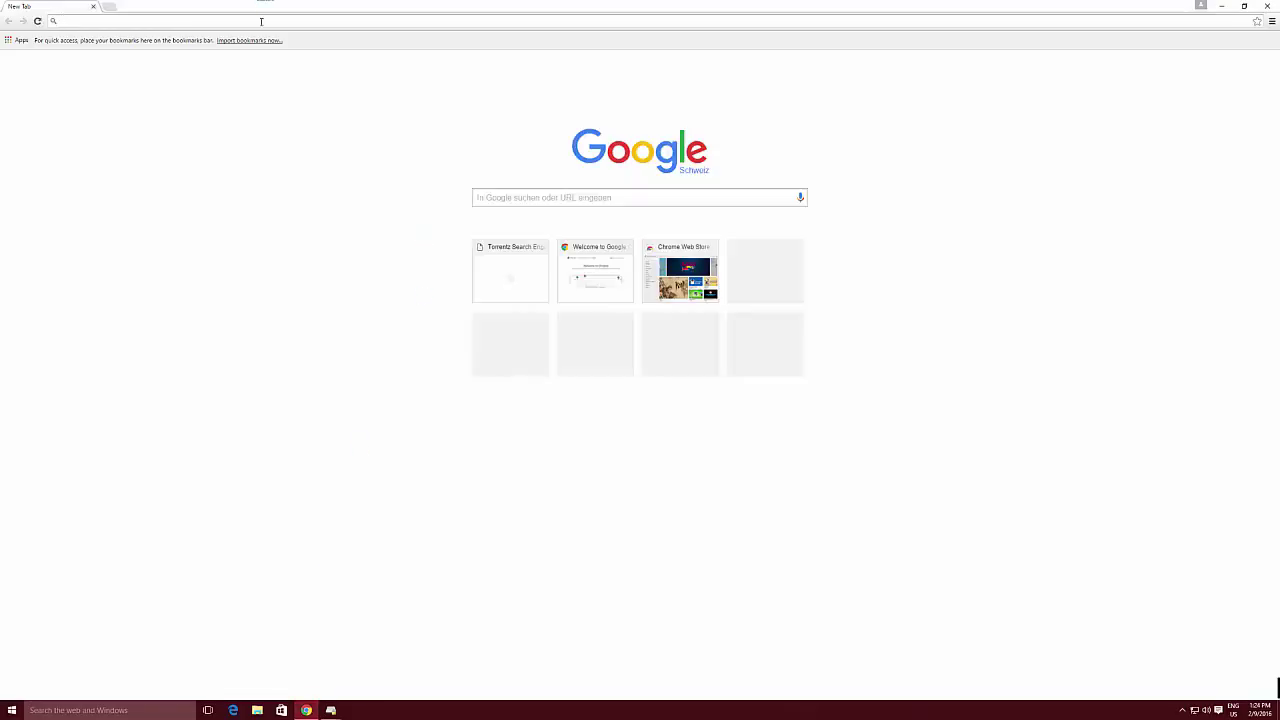
{"action": "type", "text": "furu"}
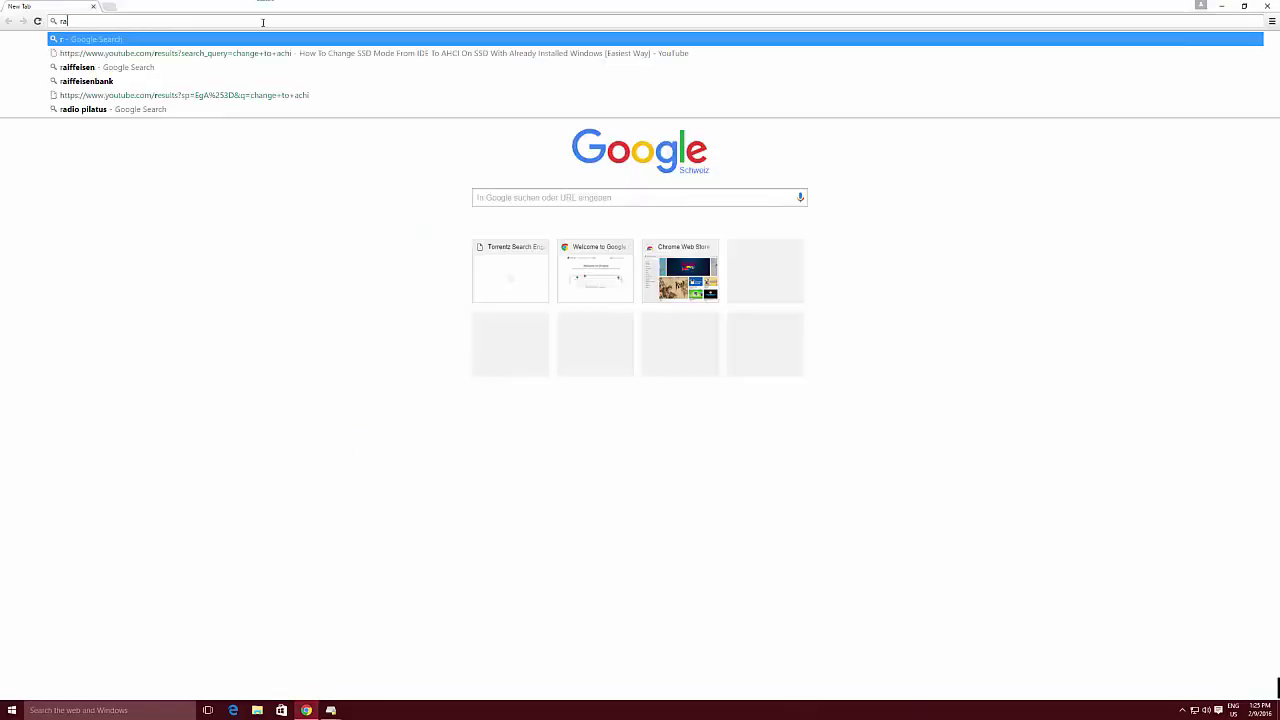
{"action": "key", "text": "BackSpace"}
{"action": "key", "text": "BackSpace"}
{"action": "key", "text": "BackSpace"}
{"action": "key", "text": "BackSpace"}
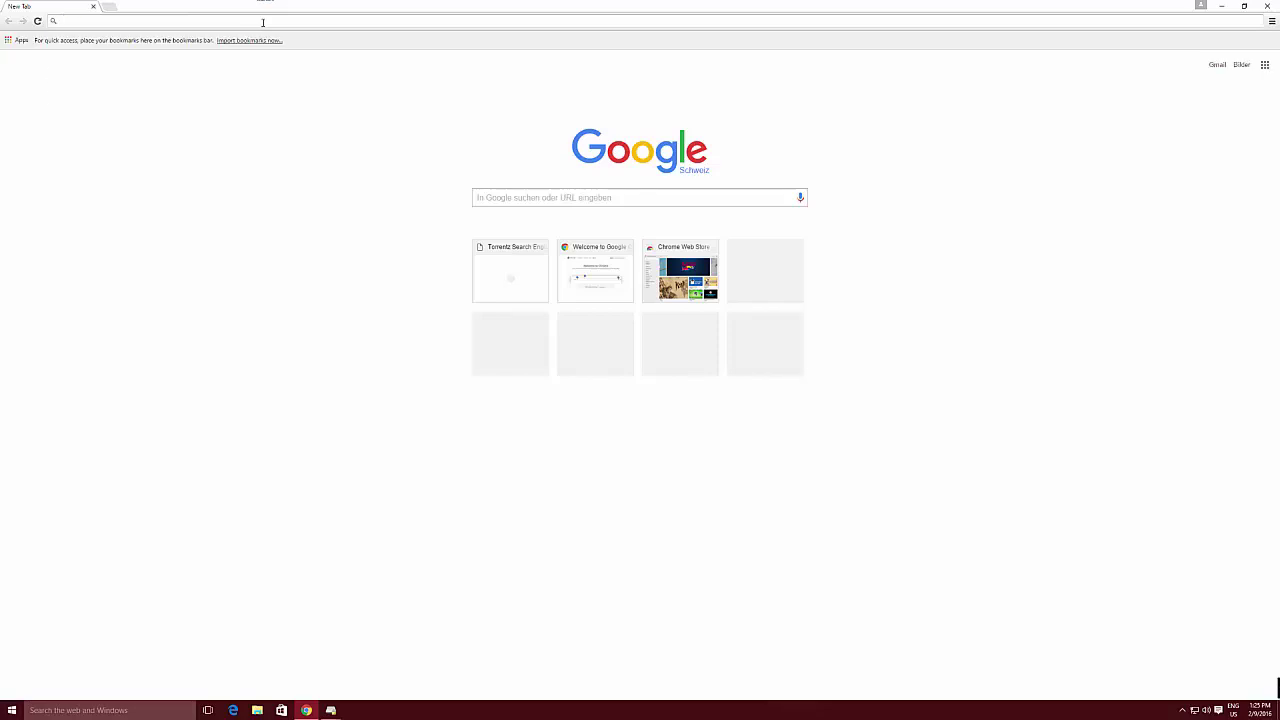
{"action": "type", "text": "rufus"}
{"action": "key", "text": "Return"}
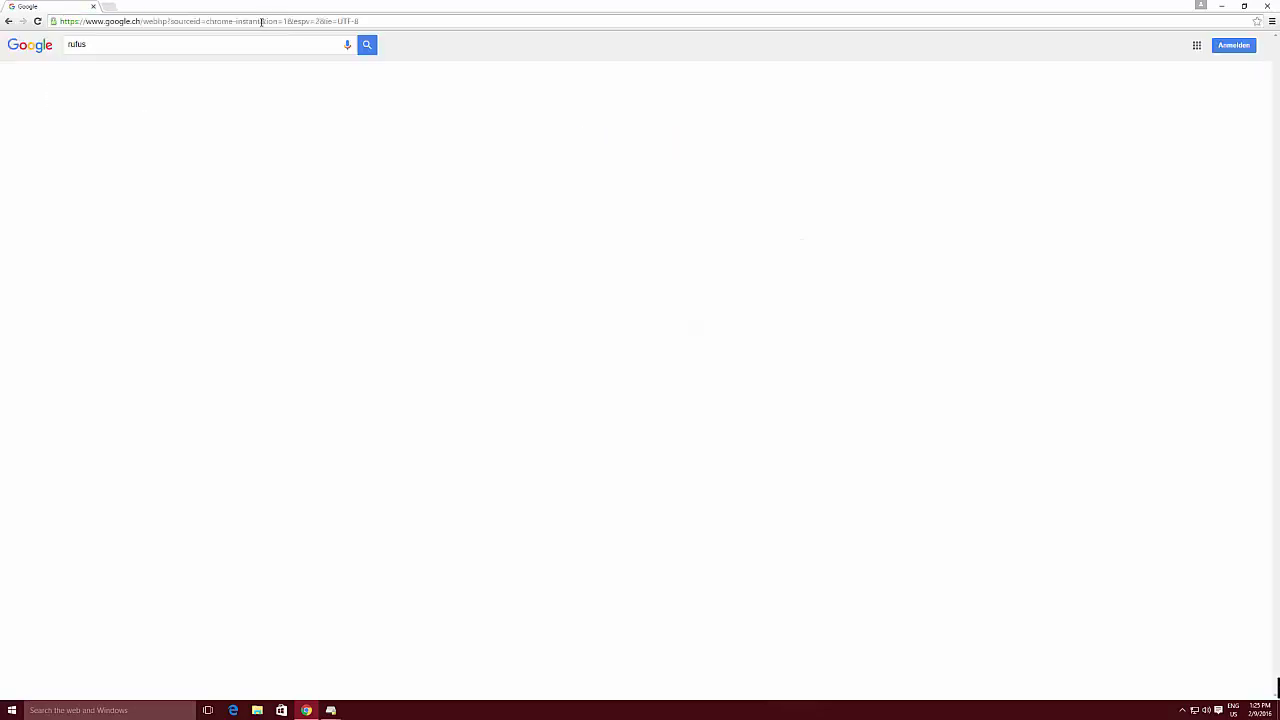
{"action": "left_click", "coordinate": [130, 122]}
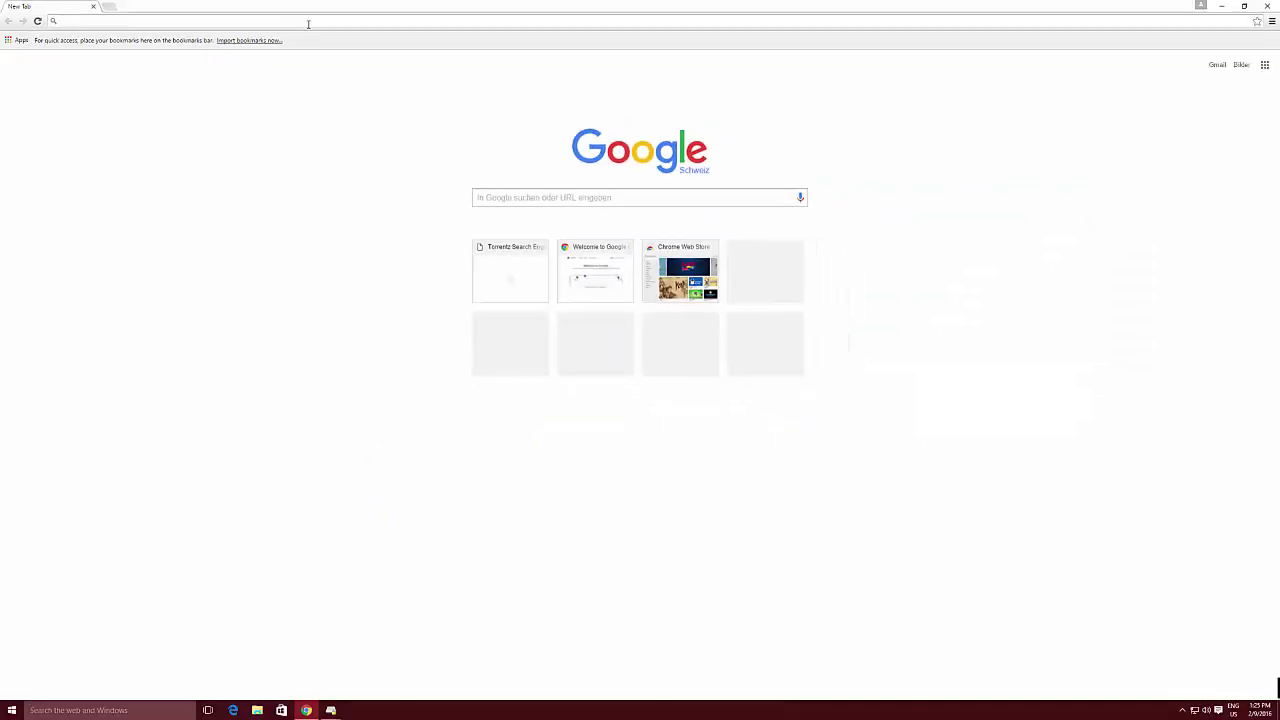
Search Google Images for poweriso and open the videohelp.com screenshot of PowerISO 6.4 at full size.
{"action": "left_click", "coordinate": [308, 21]}
{"action": "type", "text": "poweriso"}
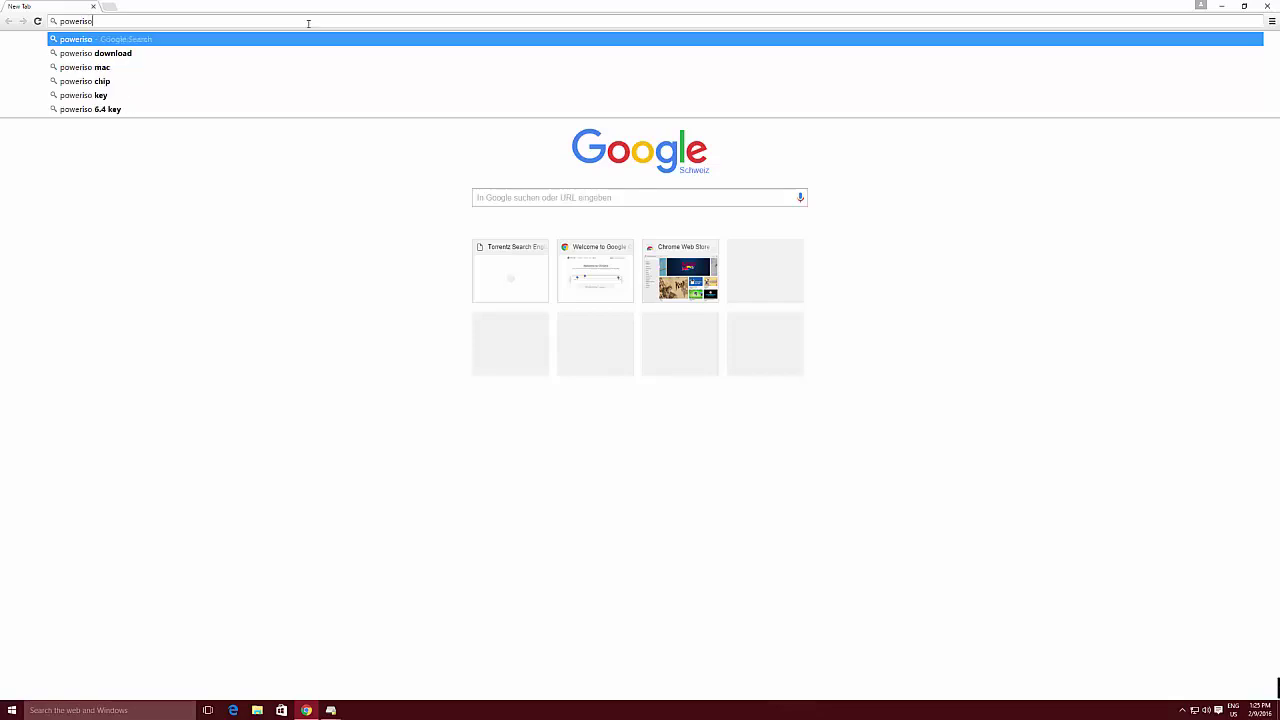
{"action": "key", "text": "Return"}
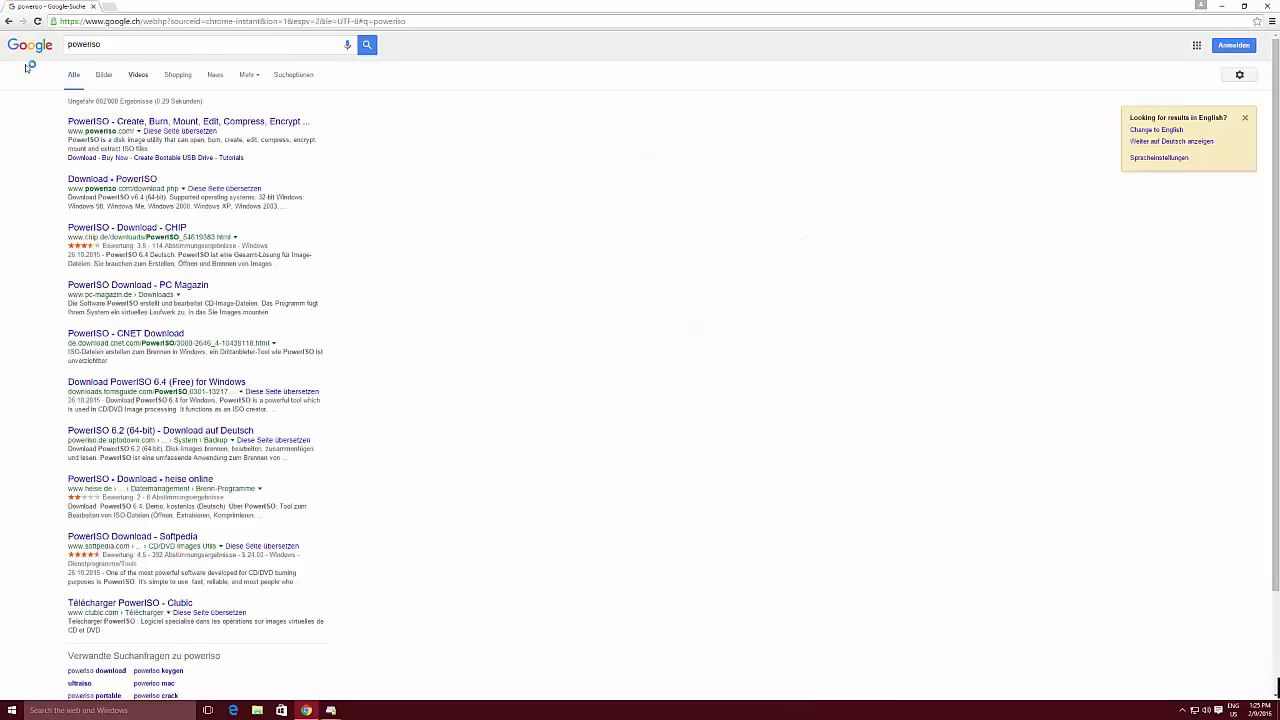
{"action": "left_click", "coordinate": [107, 76]}
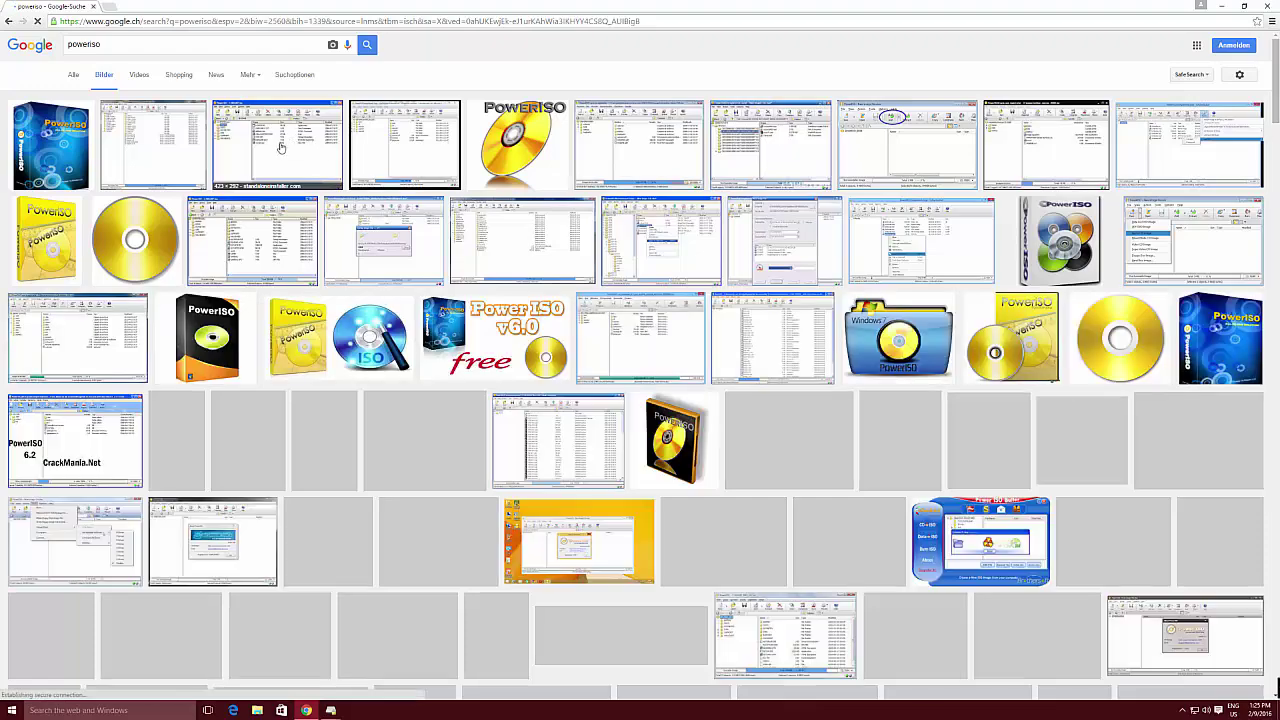
{"action": "left_click", "coordinate": [281, 147]}
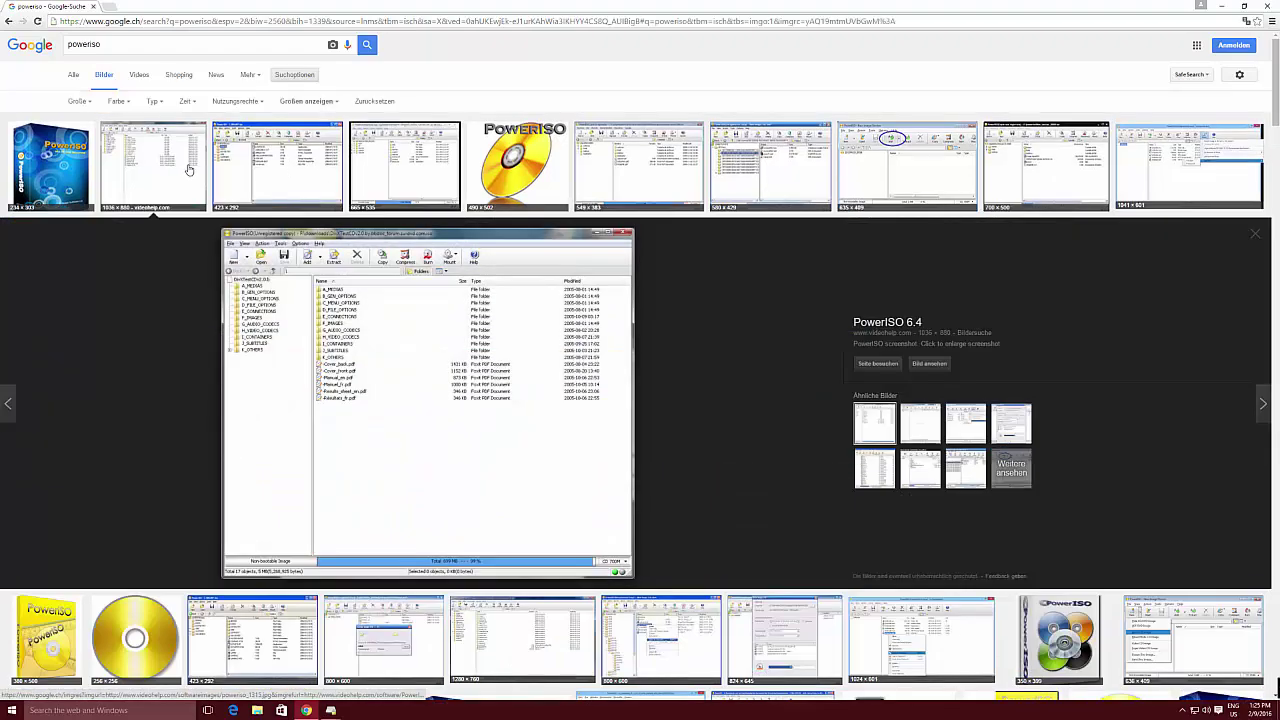
{"action": "left_click", "coordinate": [920, 366]}
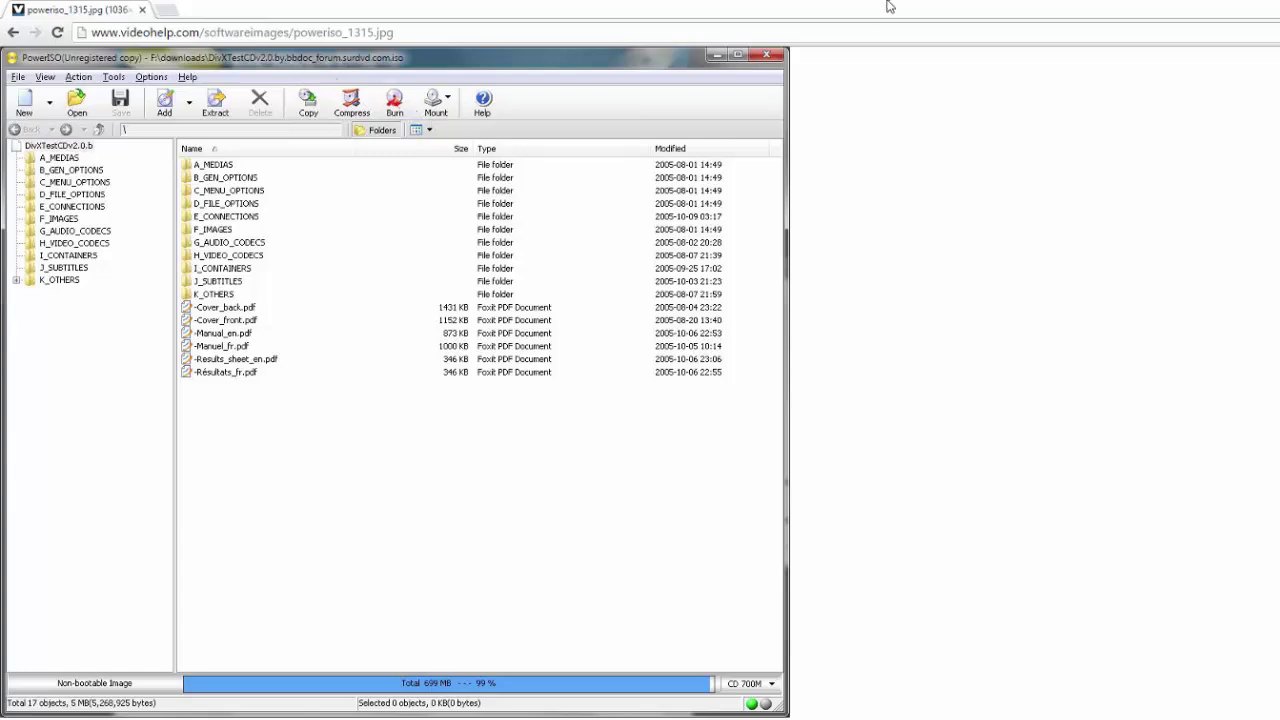
Move the browser window with the PowerISO screenshot aside and reposition the Rescue_Disk file in an empty area of the desktop.
{"action": "double_click", "coordinate": [891, 31]}
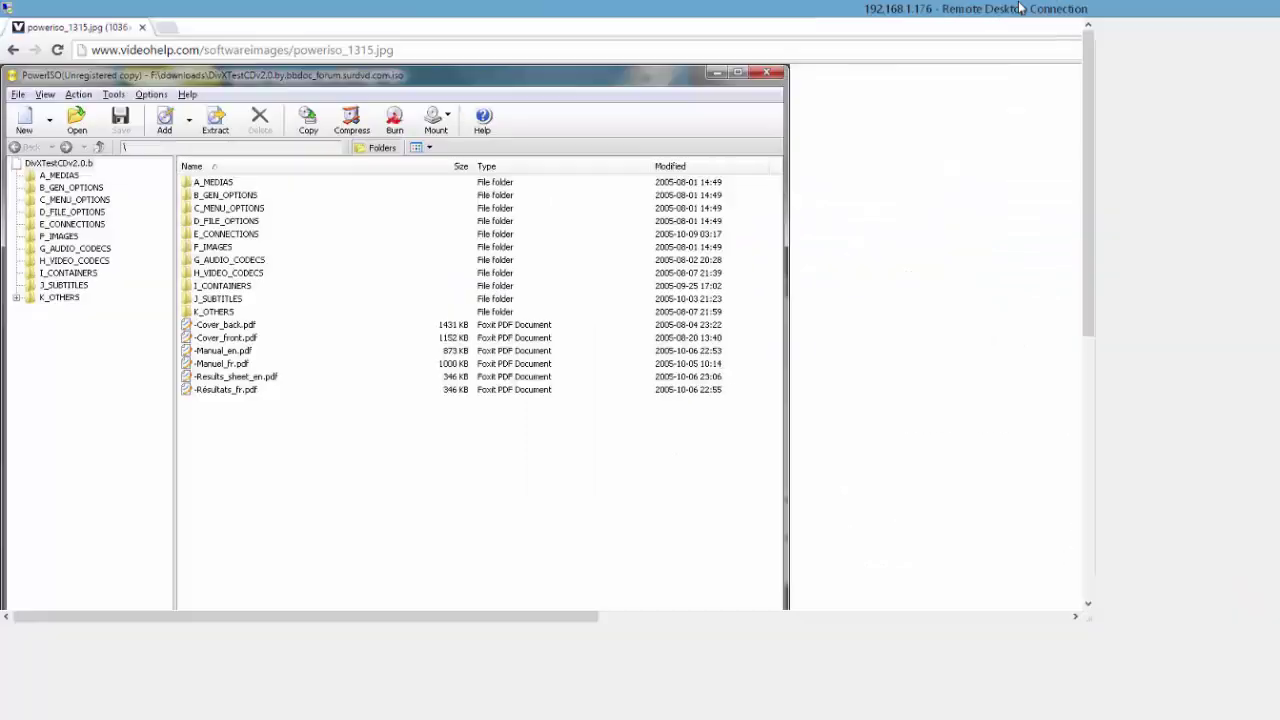
{"action": "double_click", "coordinate": [1020, 8]}
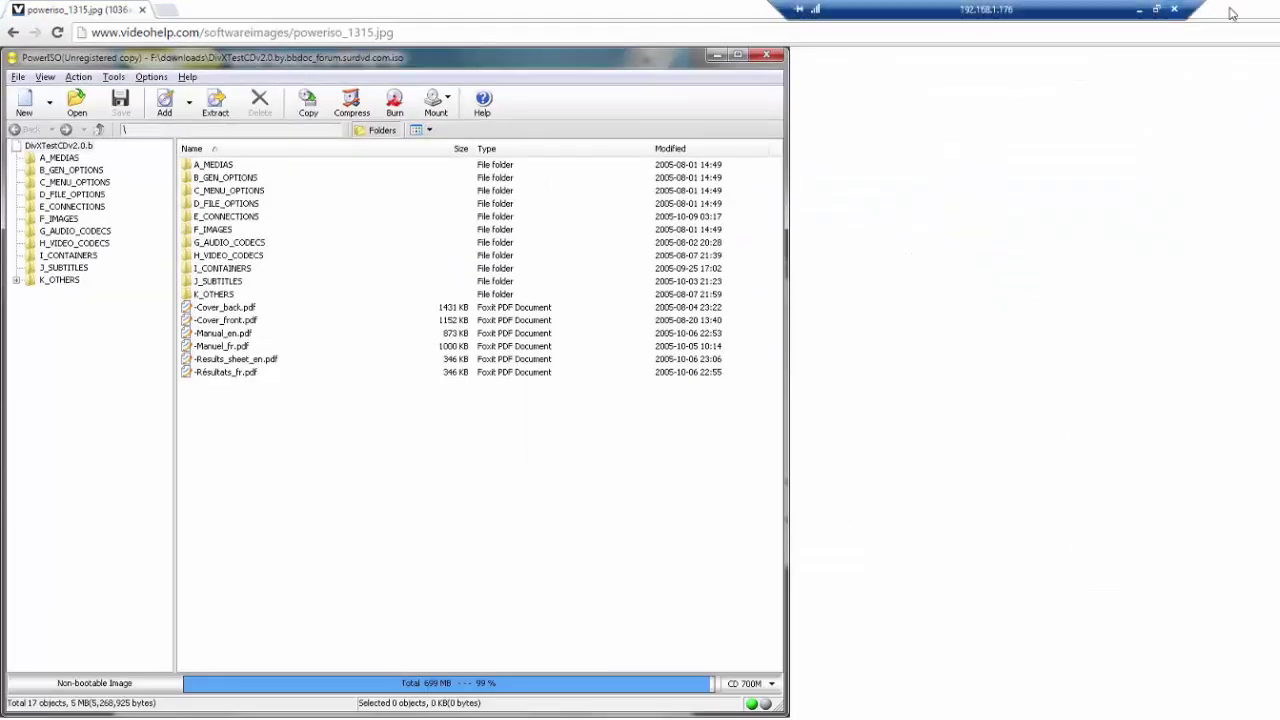
{"action": "left_click", "coordinate": [1156, 9]}
{"action": "left_click_drag", "start_coordinate": [1210, 165], "coordinate": [1189, 170]}
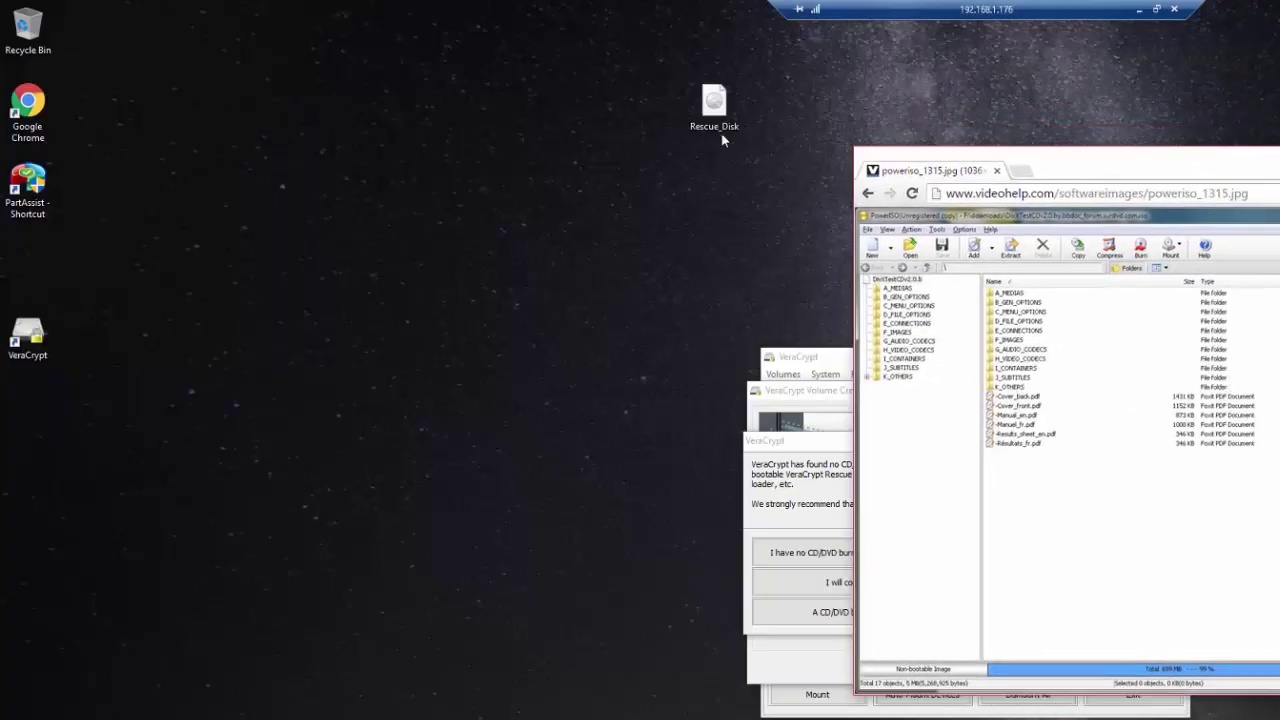
{"action": "left_click_drag", "start_coordinate": [713, 105], "coordinate": [485, 255]}
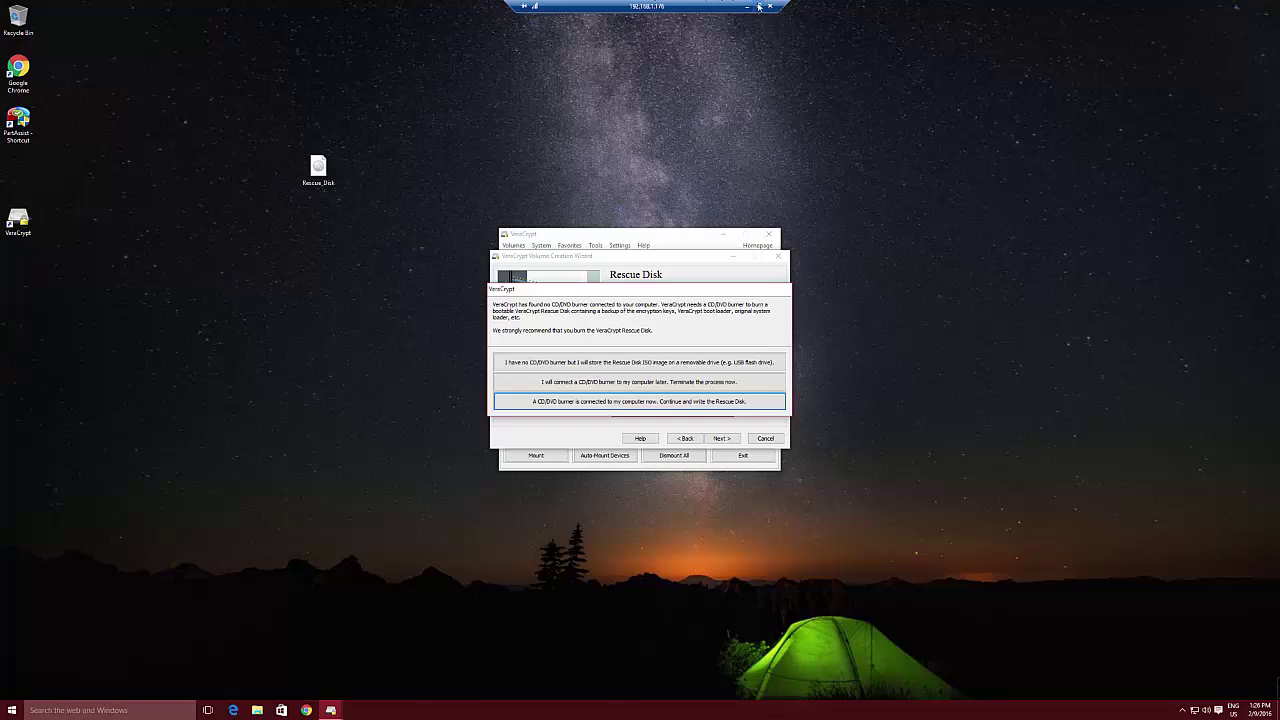
Copy the Rescue_Disk file from the remote desktop onto the local desktop, and switch to vSphere Client.
{"action": "left_click", "coordinate": [759, 7]}
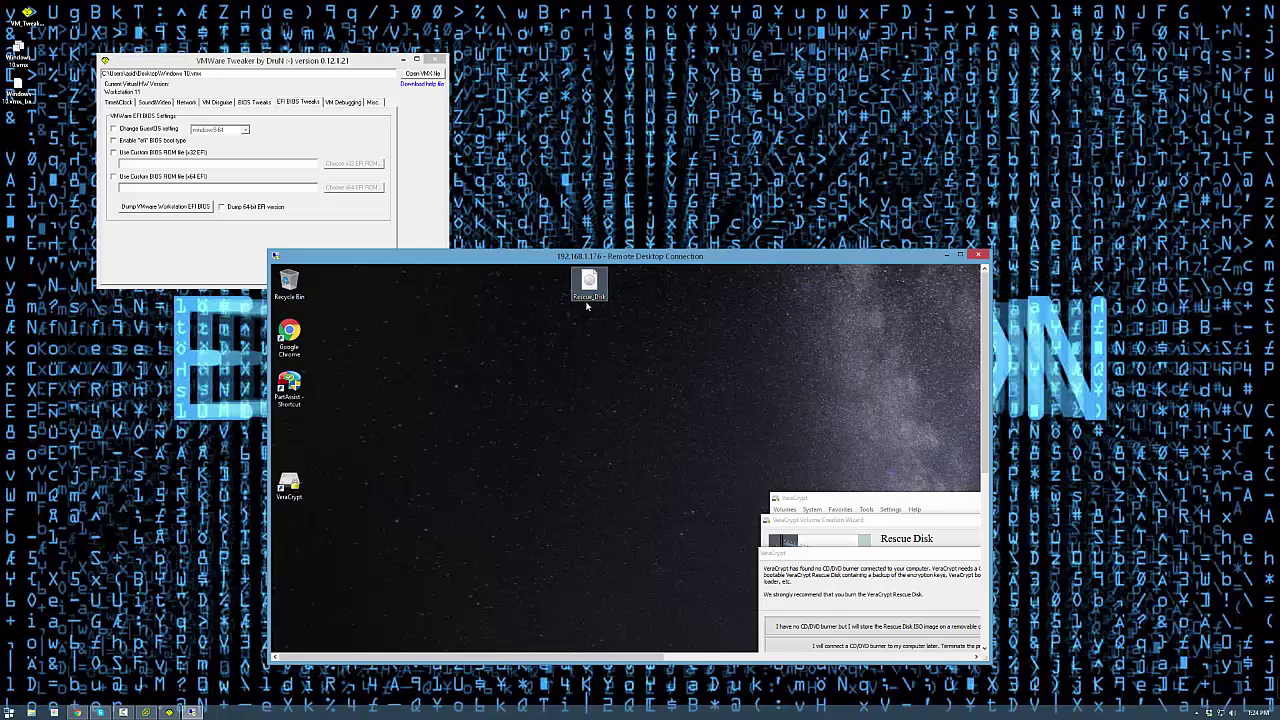
{"action": "right_click", "coordinate": [598, 288]}
{"action": "left_click", "coordinate": [613, 368]}
{"action": "right_click", "coordinate": [628, 166]}
{"action": "left_click", "coordinate": [650, 213]}
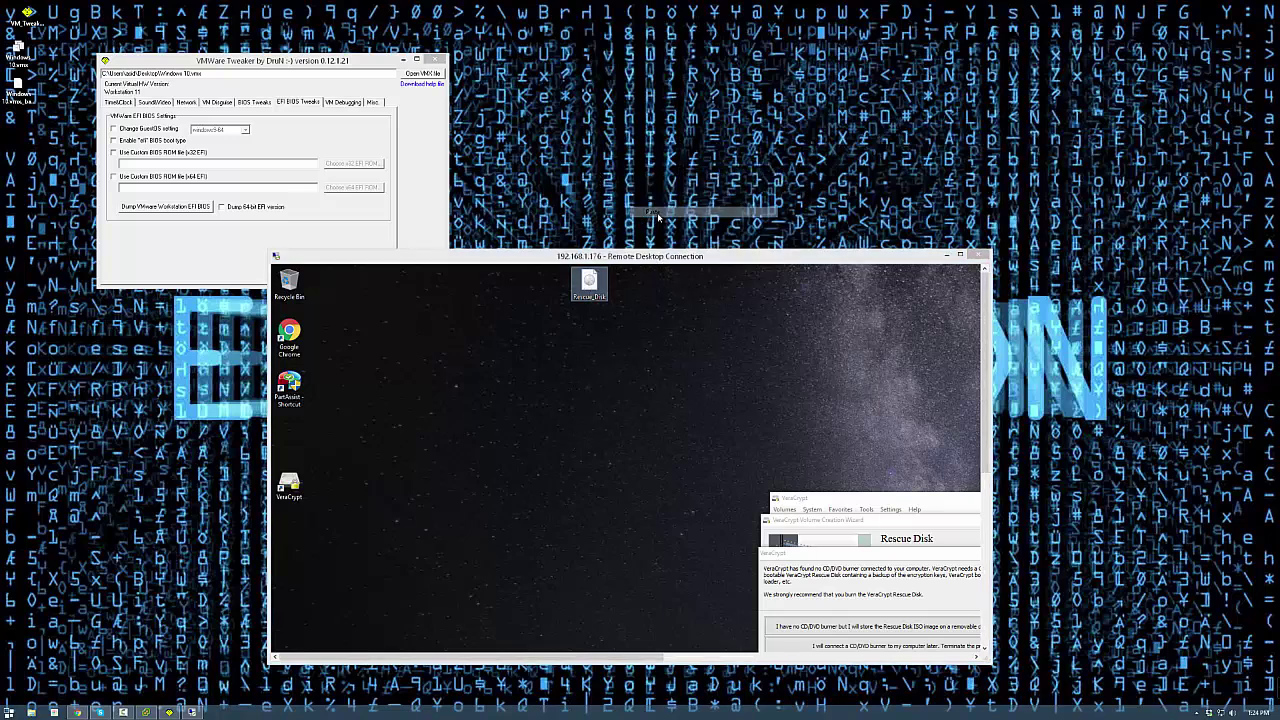
{"action": "left_click", "coordinate": [946, 256]}
{"action": "left_click", "coordinate": [146, 712]}
{"action": "right_click", "coordinate": [45, 101]}
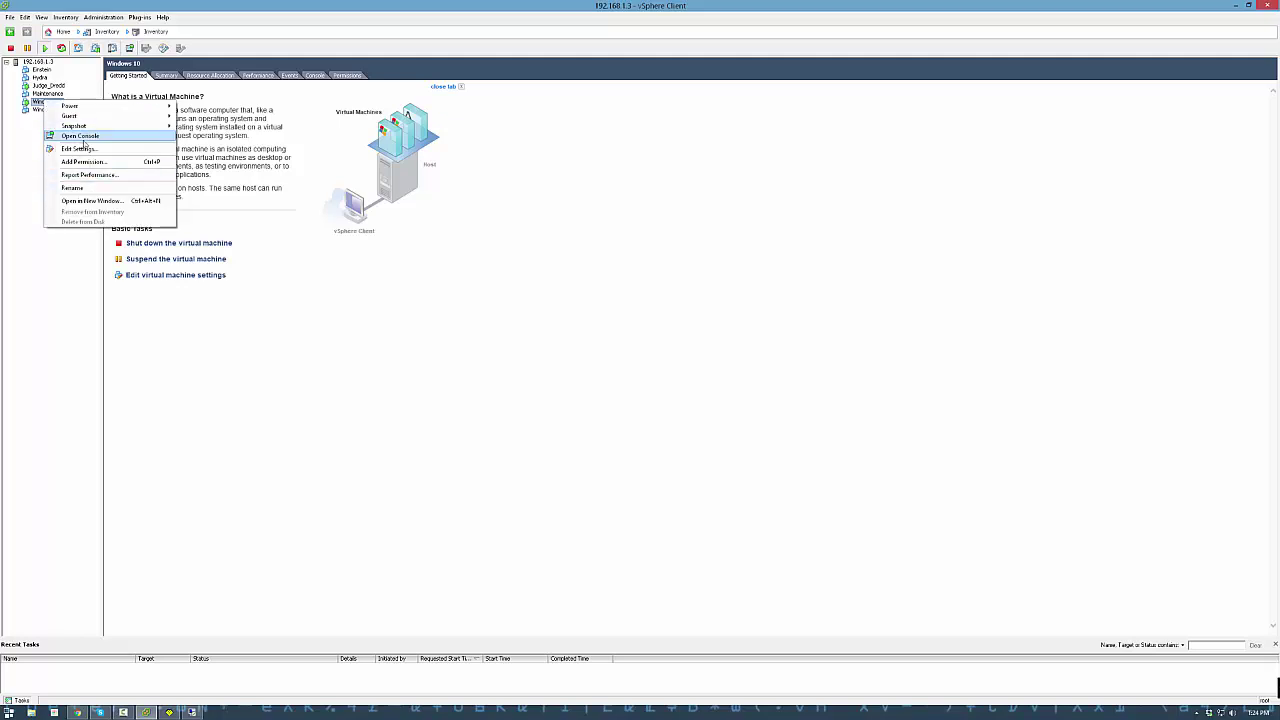
{"action": "left_click", "coordinate": [77, 148]}
{"action": "left_click", "coordinate": [811, 204]}
Upload Rescue_Disk.iso from the local desktop to the Windows 10 folder of Datastore_1, and close the datastore browser.
{"action": "left_click", "coordinate": [38, 61]}
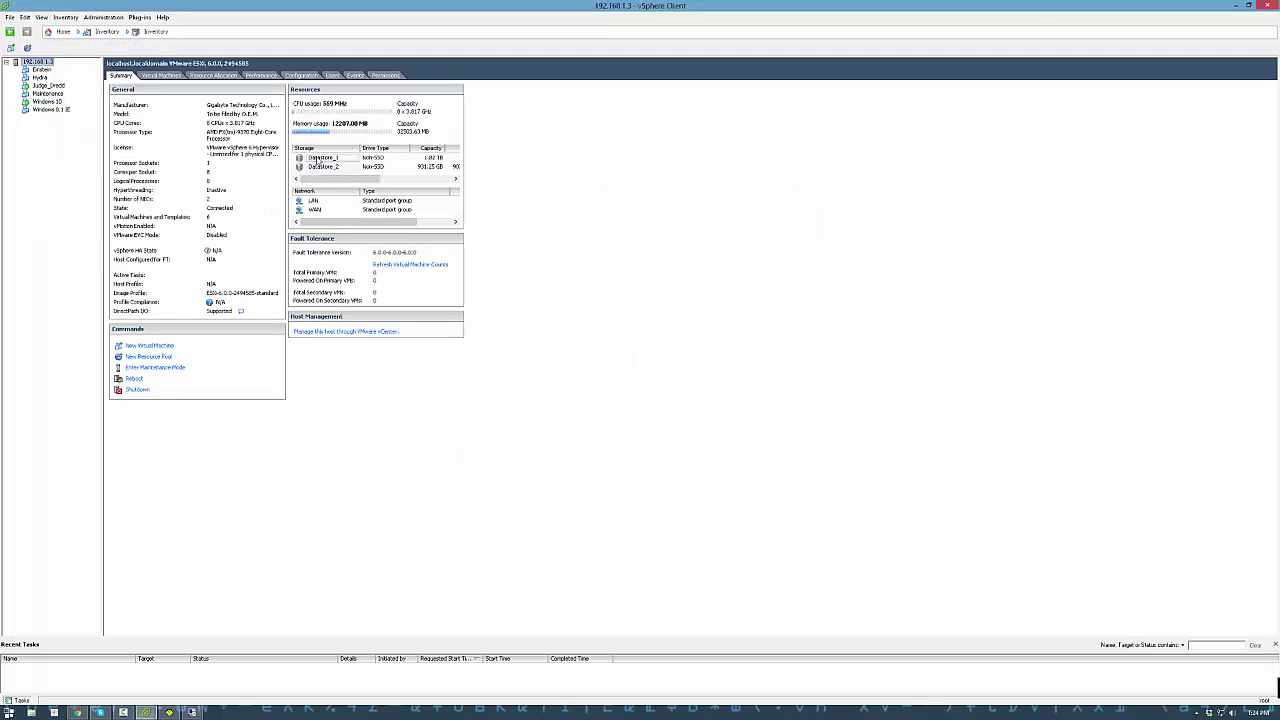
{"action": "right_click", "coordinate": [331, 158]}
{"action": "left_click", "coordinate": [350, 163]}
{"action": "left_click", "coordinate": [468, 370]}
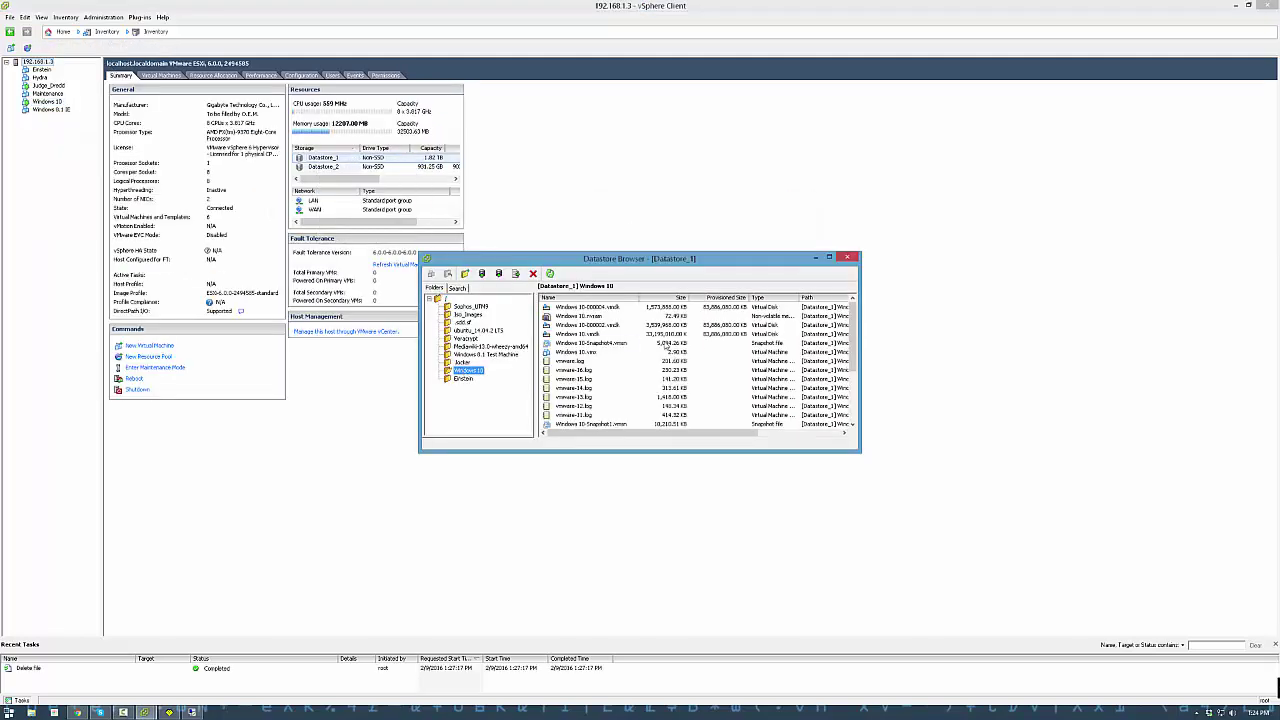
{"action": "left_click", "coordinate": [472, 273]}
{"action": "left_click", "coordinate": [510, 285]}
{"action": "left_click", "coordinate": [700, 336]}
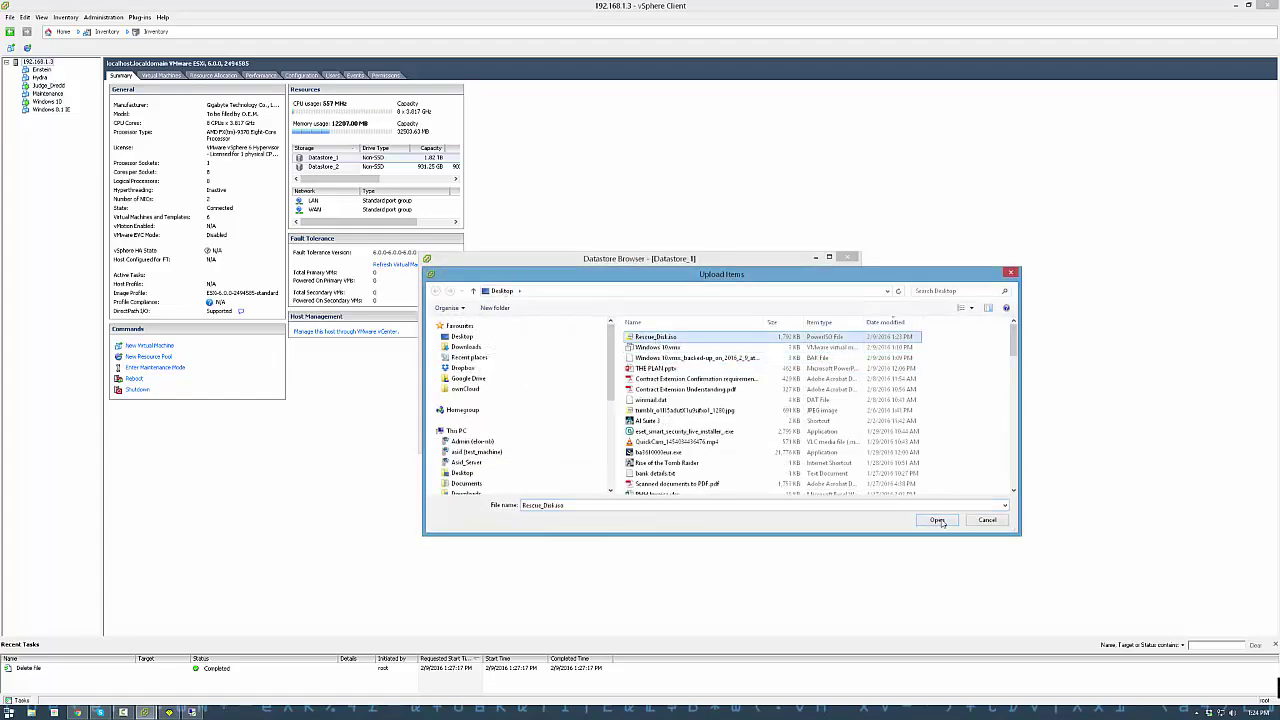
{"action": "left_click", "coordinate": [937, 677]}
{"action": "left_click", "coordinate": [847, 258]}
Assign the Rescue_Disk ISO from Datastore_1's Windows 10 folder to the Windows 10 virtual machine's CD/DVD drive 1 and set the drive as connected.
{"action": "right_click", "coordinate": [47, 101]}
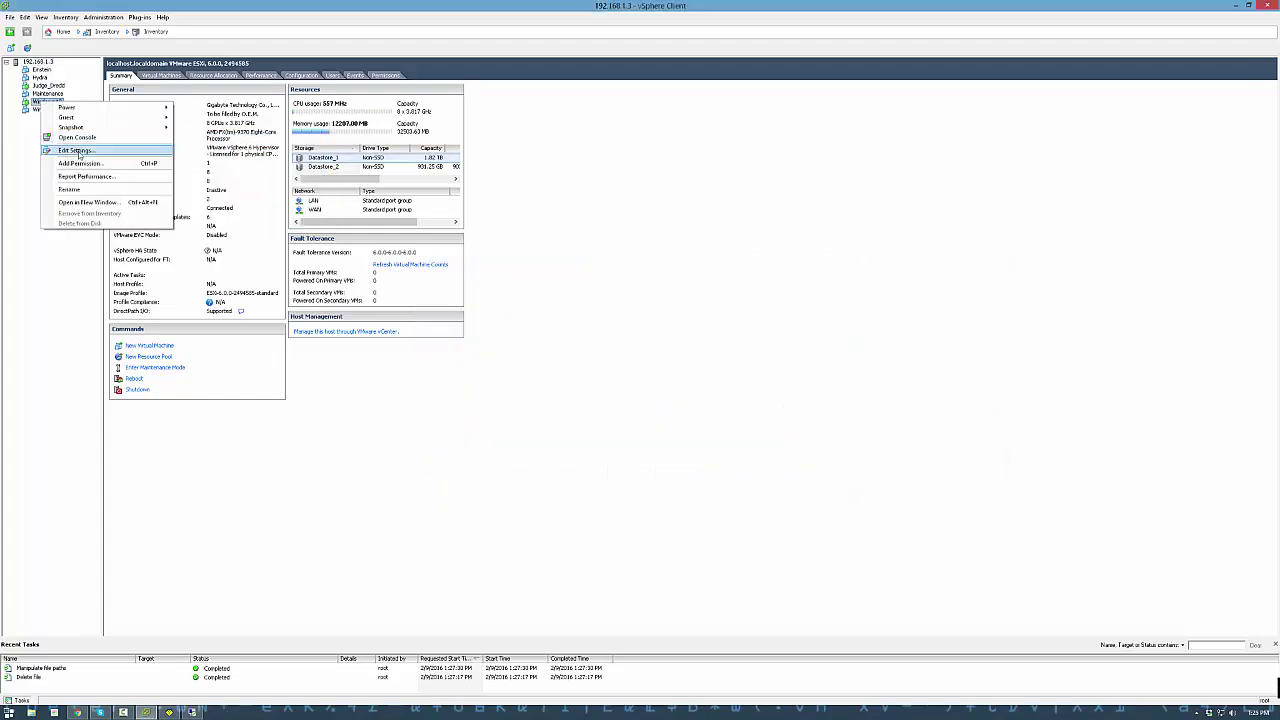
{"action": "left_click", "coordinate": [77, 148]}
{"action": "left_click", "coordinate": [497, 300]}
{"action": "left_click", "coordinate": [659, 340]}
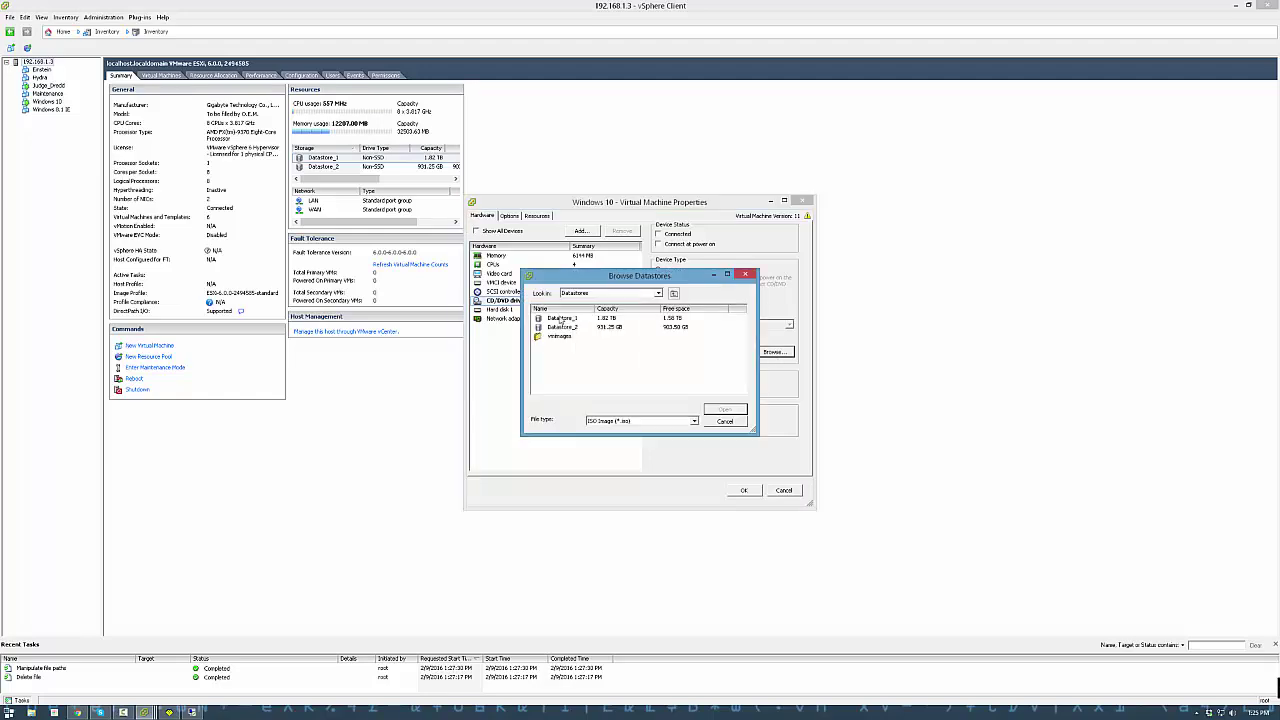
{"action": "double_click", "coordinate": [548, 306]}
{"action": "double_click", "coordinate": [560, 391]}
{"action": "left_click", "coordinate": [575, 318]}
{"action": "left_click", "coordinate": [723, 410]}
{"action": "left_click", "coordinate": [658, 234]}
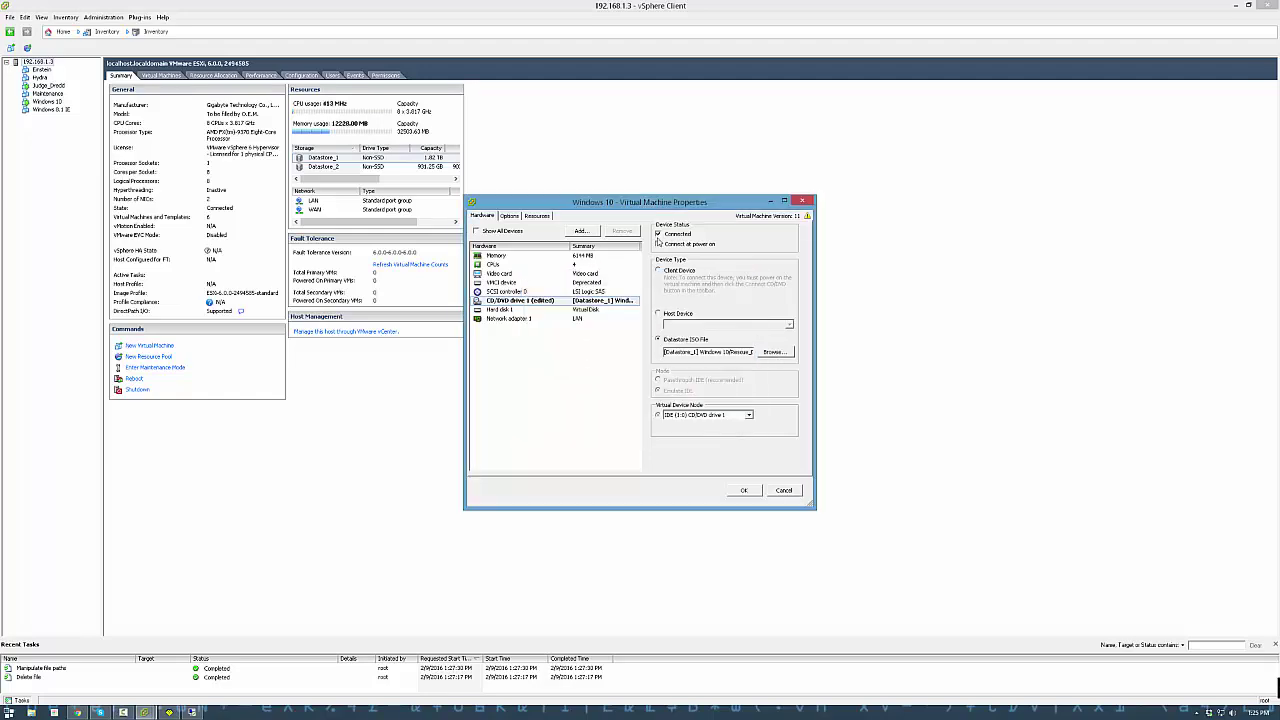
{"action": "left_click", "coordinate": [743, 490]}
{"action": "mouse_move", "coordinate": [190, 712]}
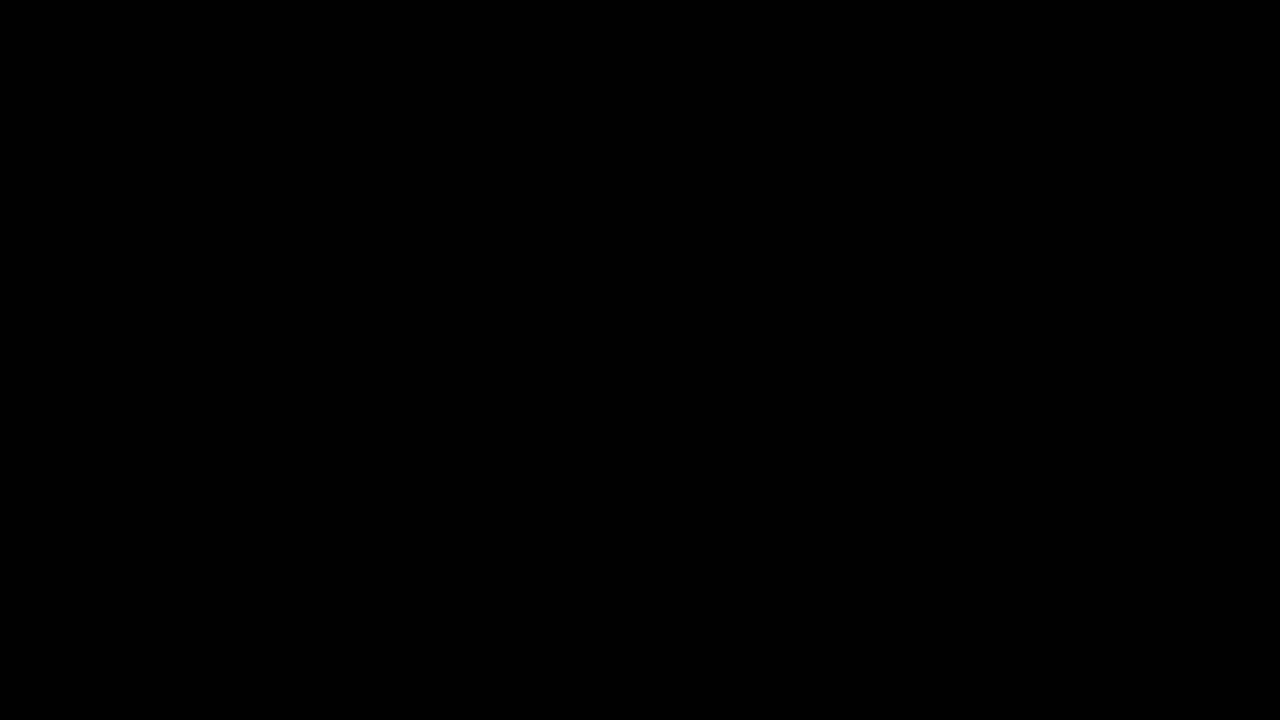